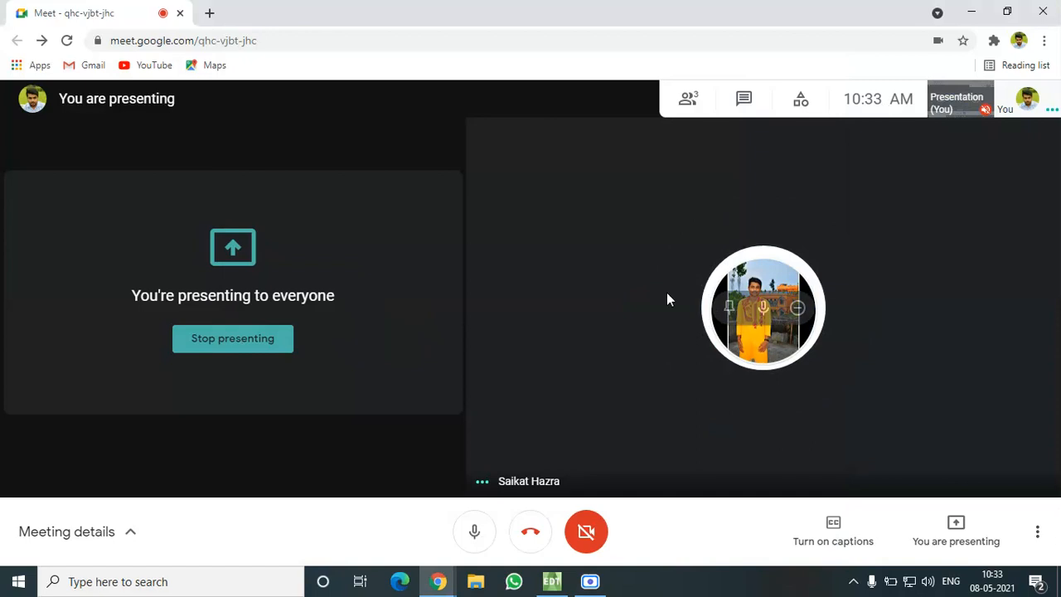
# - Switch to ANSYS Electronics Desktop and look through the View, Simulation, Automation and Ansys Minerva commands, returning to the Desktop commands
pyautogui.click(552, 581)
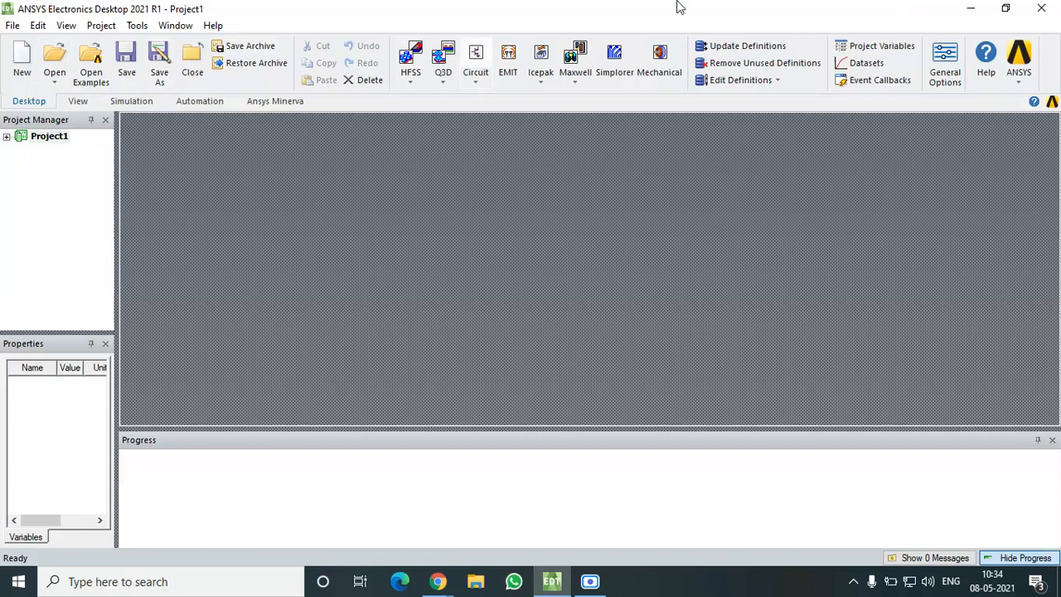
pyautogui.click(75, 101)
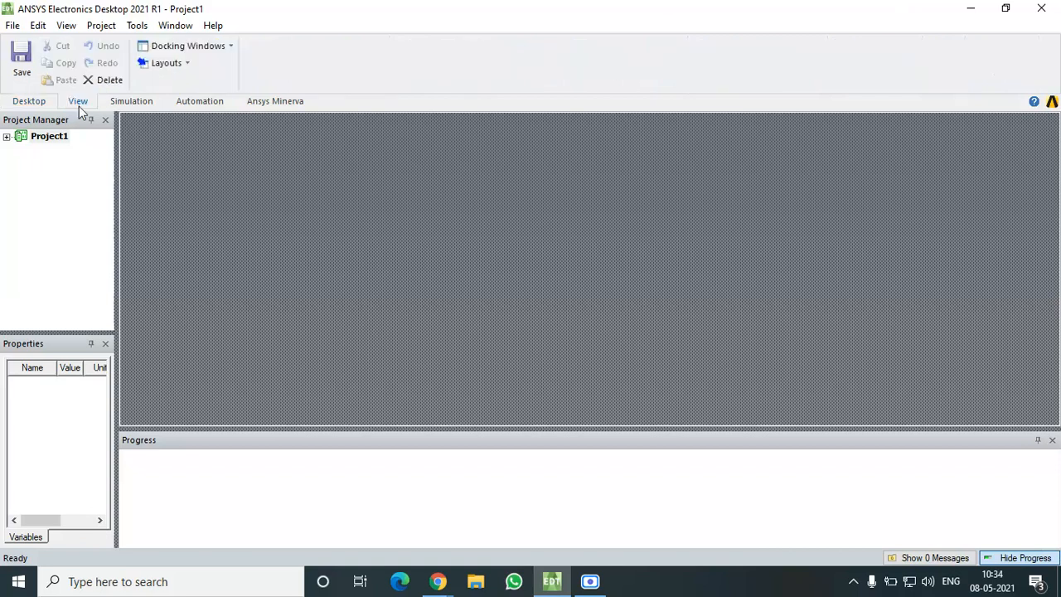
pyautogui.click(130, 101)
pyautogui.click(187, 101)
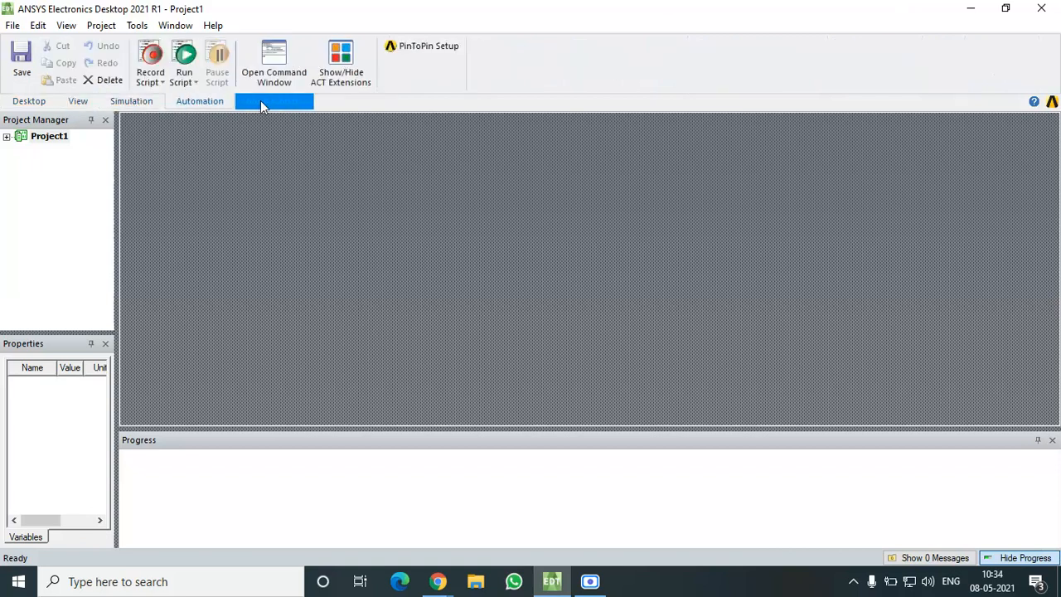
pyautogui.click(260, 101)
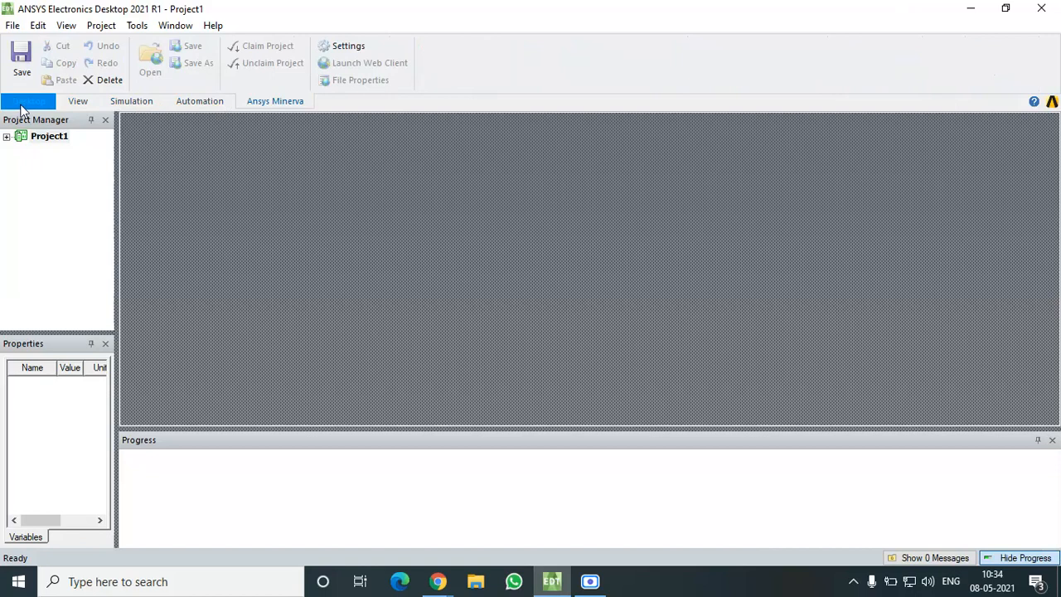
pyautogui.click(23, 105)
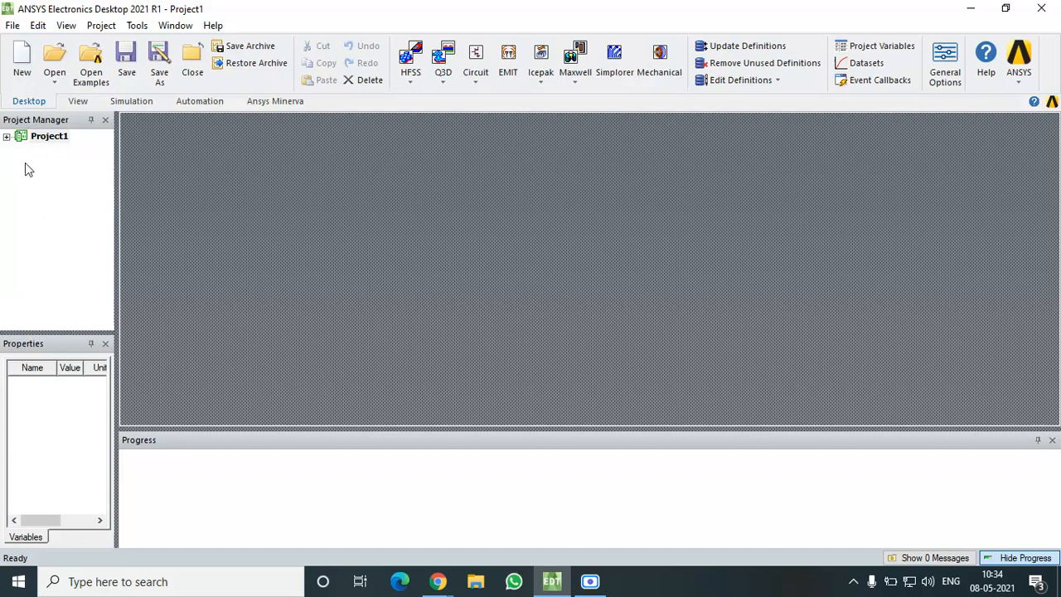
# - Examine the definition folders of Project1 in the project tree, then collapse the project again
pyautogui.click(7, 137)
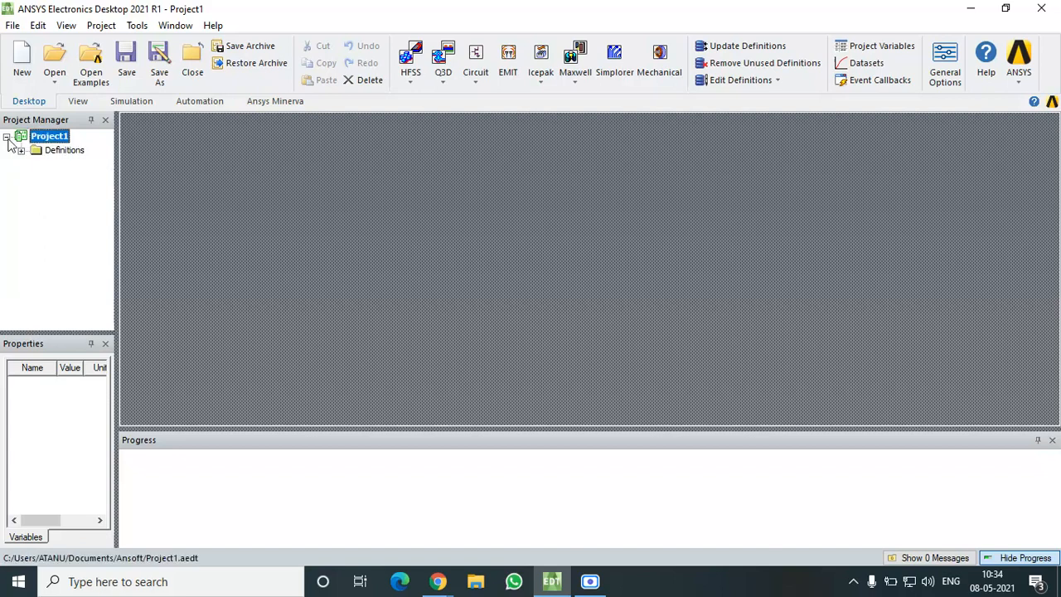
pyautogui.click(21, 151)
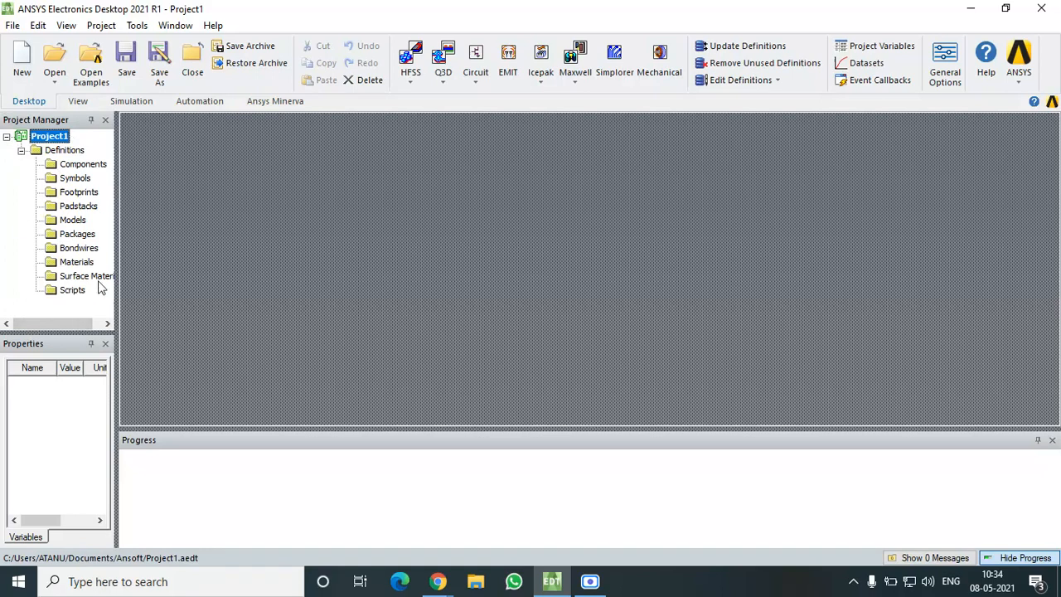
pyautogui.click(20, 150)
pyautogui.click(7, 137)
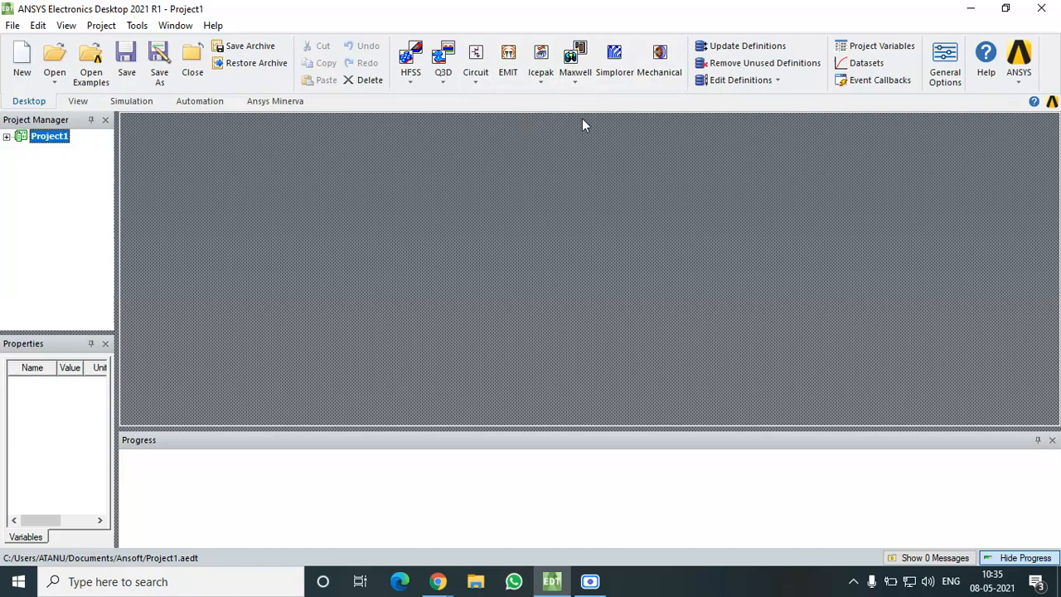
# - Insert a new HFSS design into Project1
pyautogui.click(410, 83)
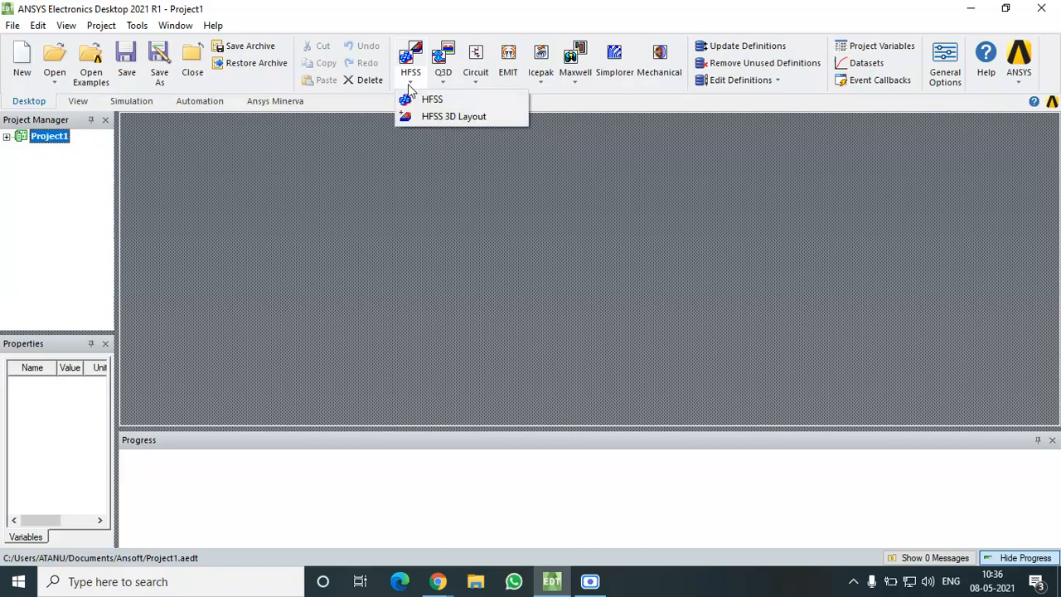
pyautogui.click(448, 99)
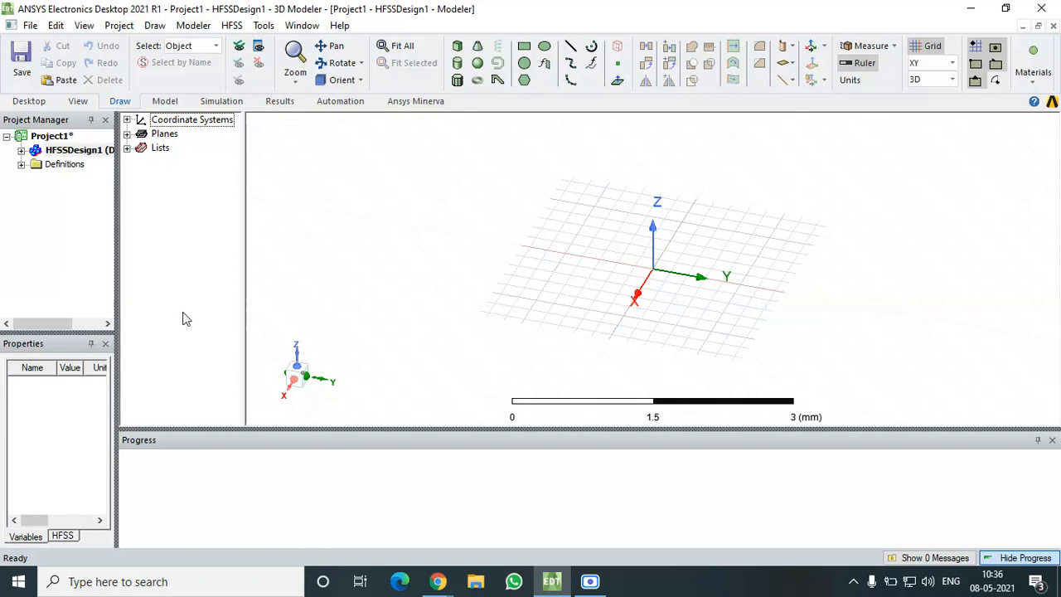
# - Examine the planes in the model tree and the items under HFSSDesign1 in the project tree, collapsing both again
pyautogui.click(128, 136)
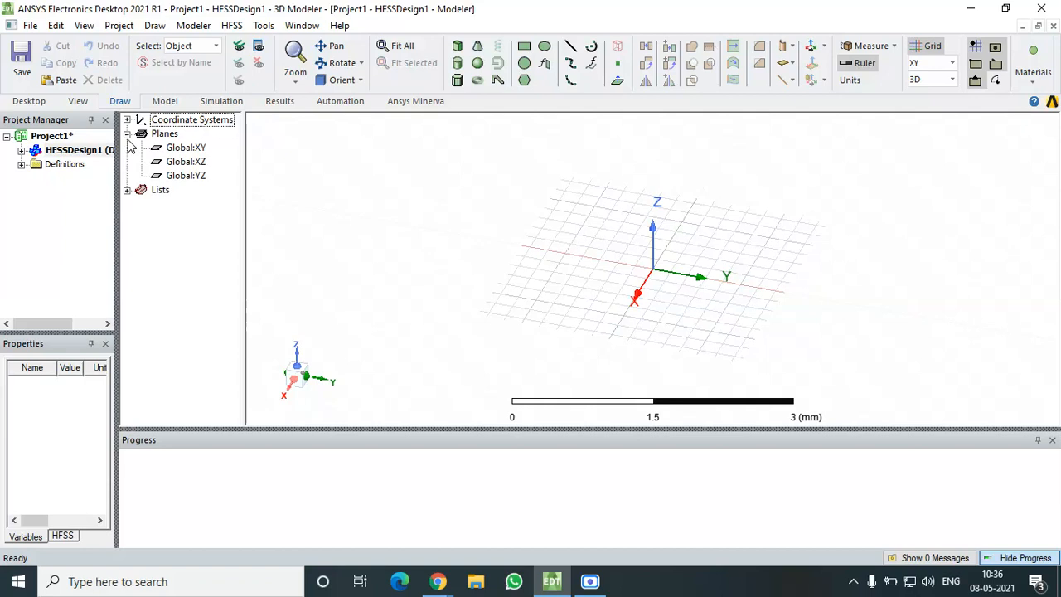
pyautogui.click(126, 134)
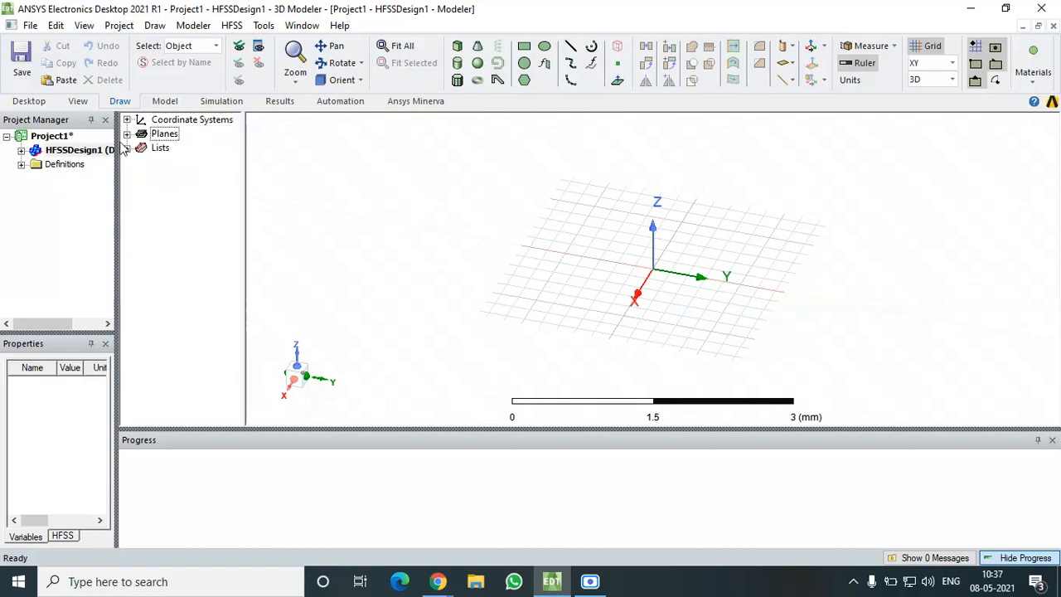
pyautogui.click(22, 151)
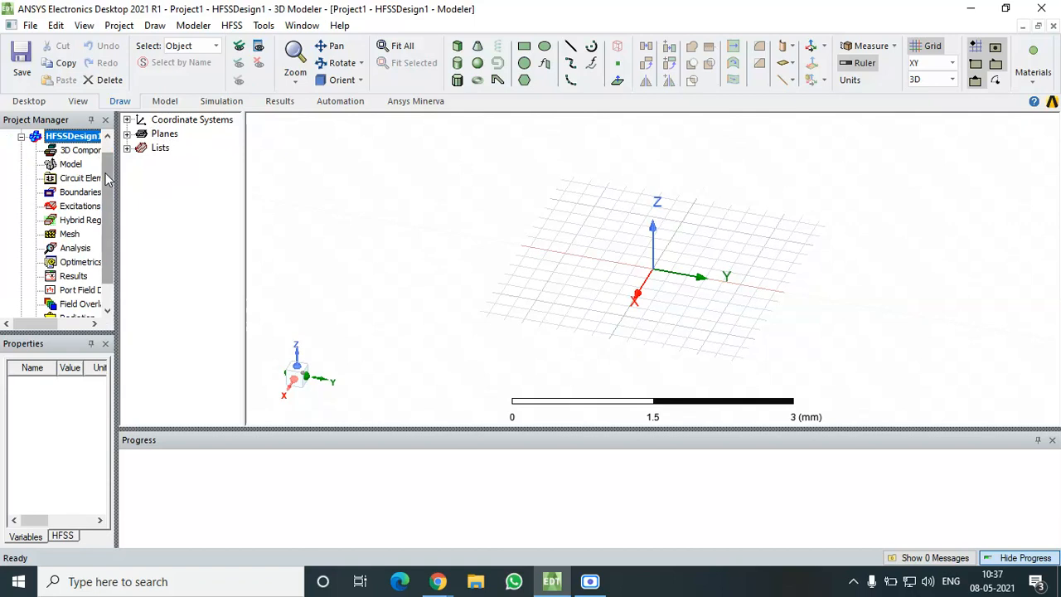
pyautogui.moveTo(106, 179); pyautogui.dragTo(108, 179)
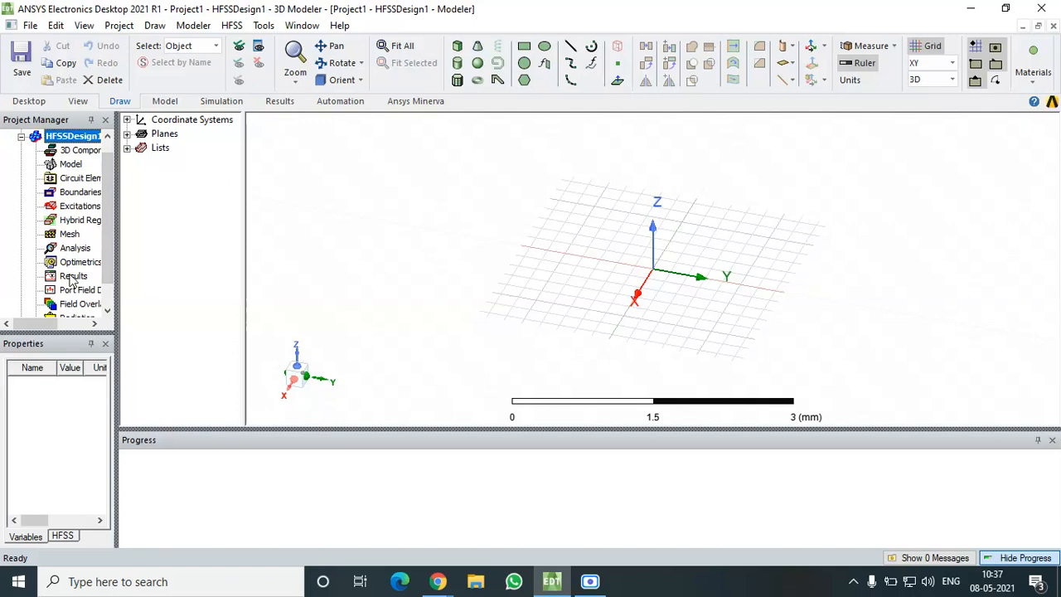
pyautogui.scroll(1, 106, 249)
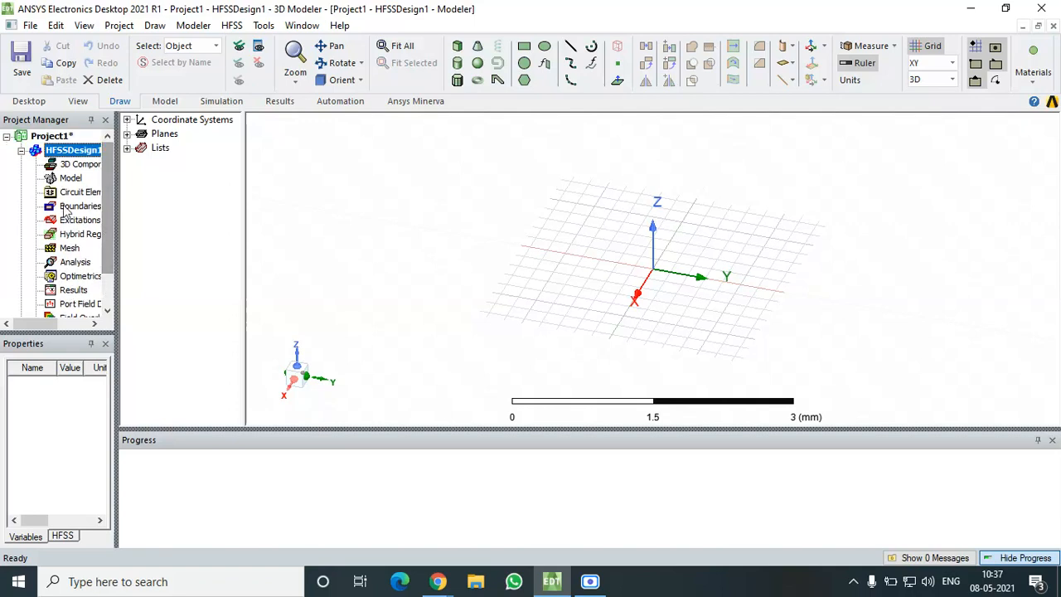
pyautogui.click(21, 150)
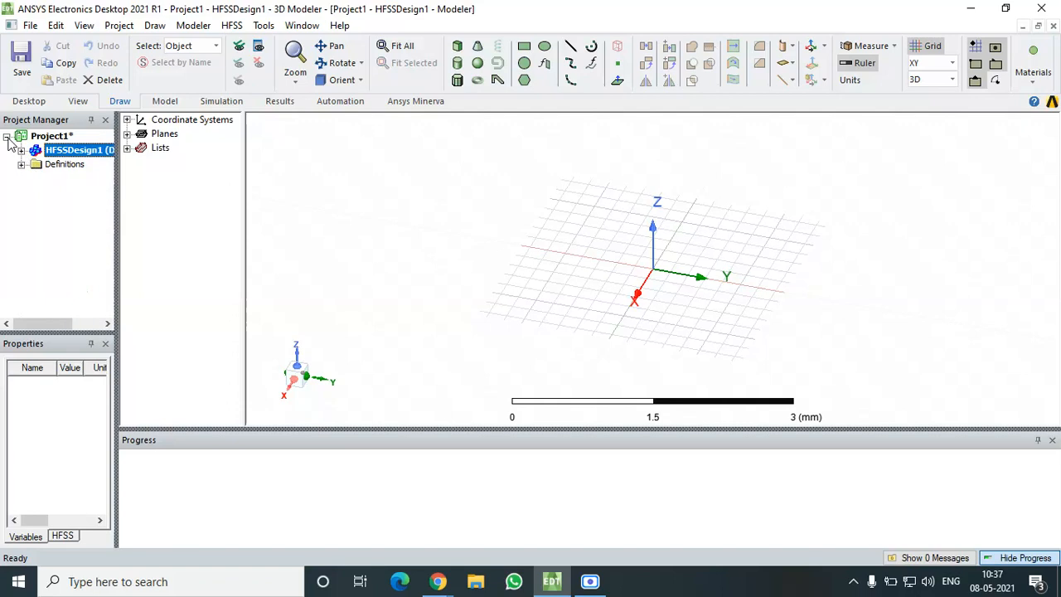
pyautogui.click(7, 137)
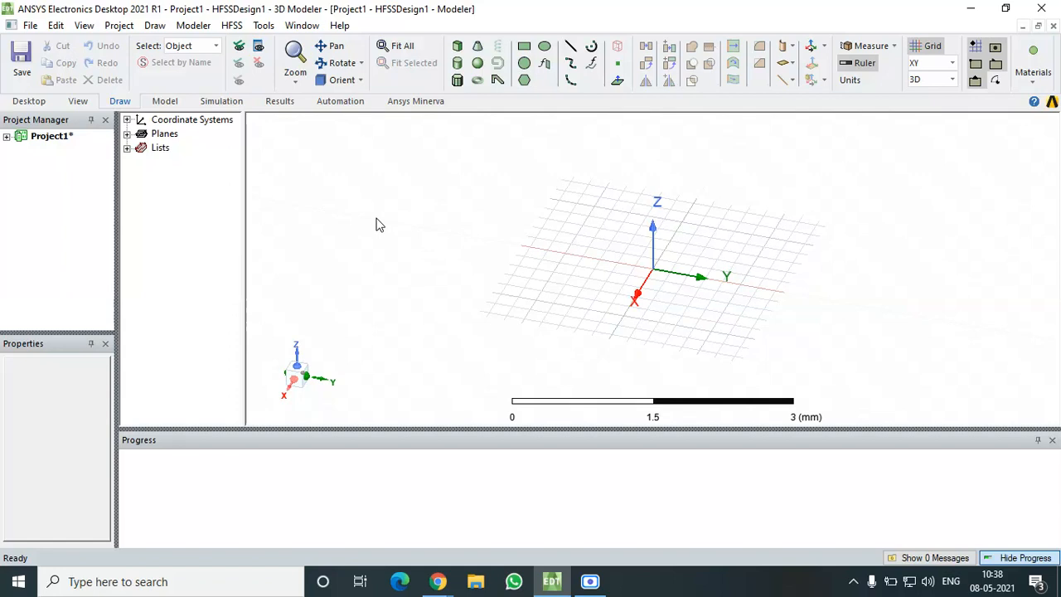
# - Minimize the open windows and open the Antenna Theory- Analysis and Design PDF from the Back up\desktop folder on Local Disk (D:)
pyautogui.click(547, 590)
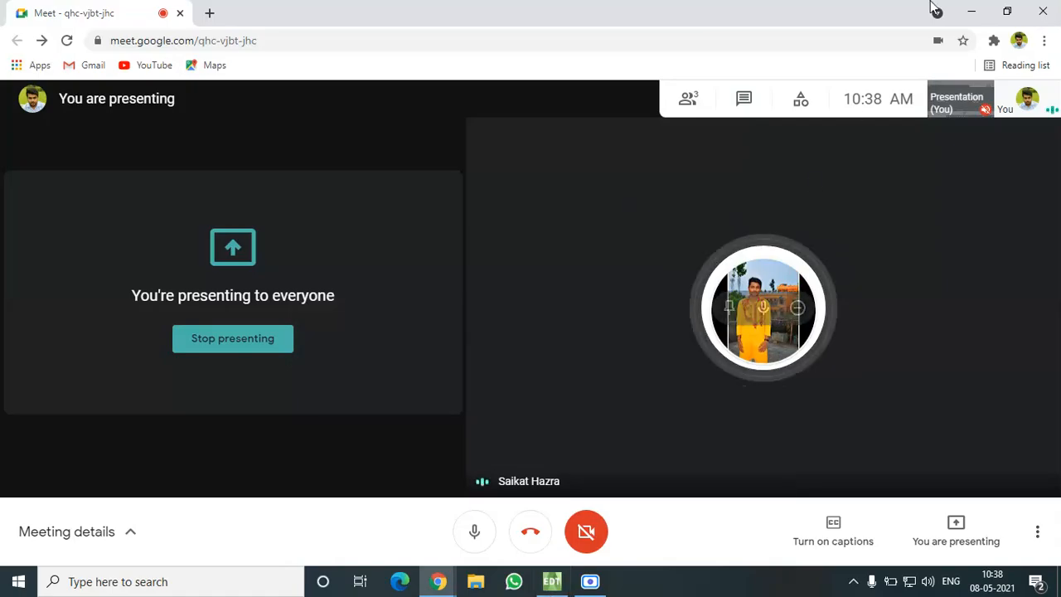
pyautogui.click(971, 11)
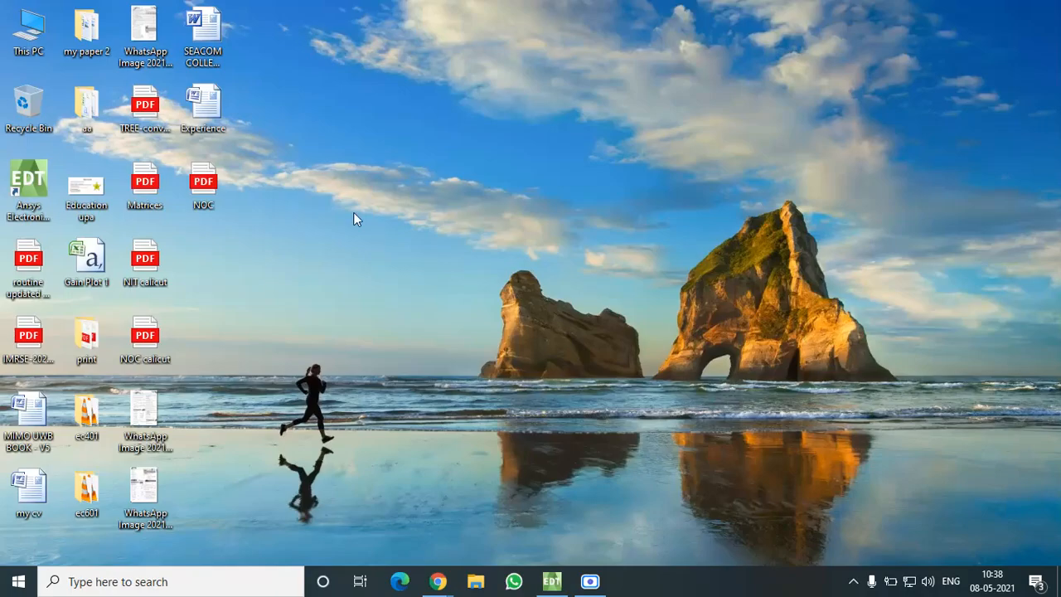
pyautogui.doubleClick(24, 33)
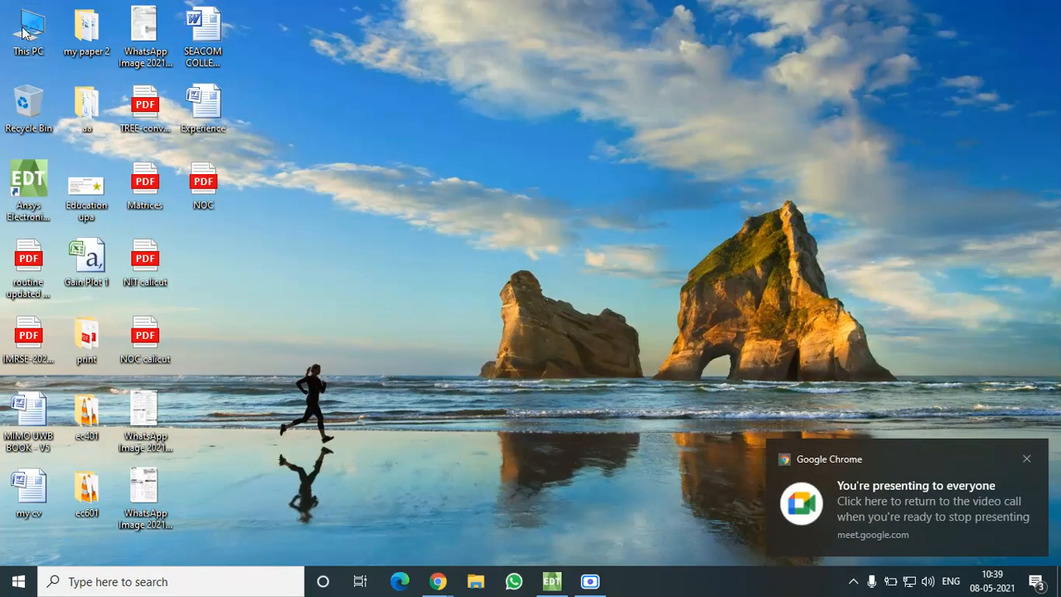
pyautogui.click(22, 27)
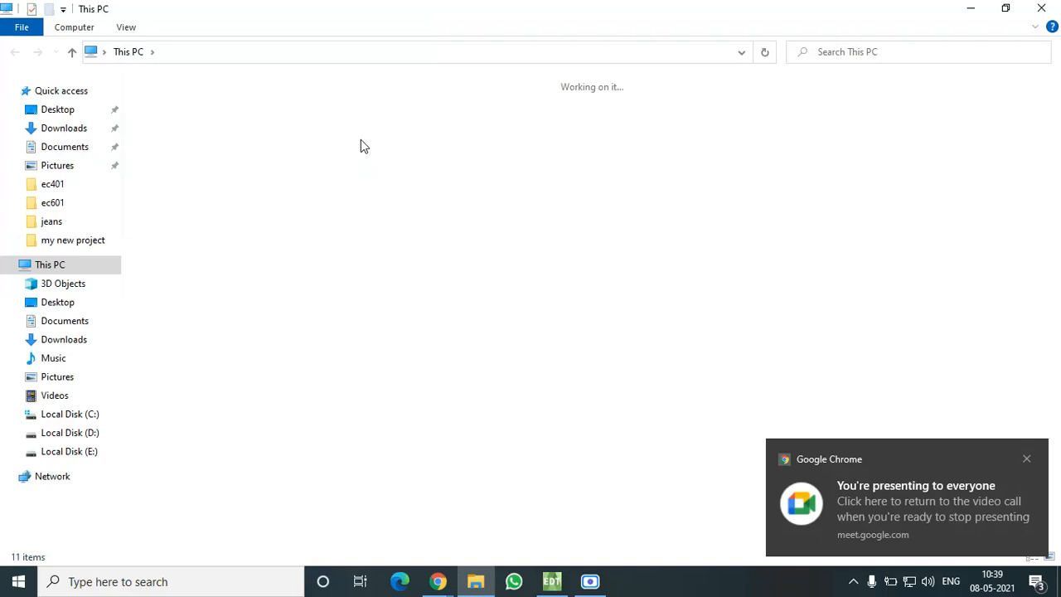
pyautogui.doubleClick(411, 211)
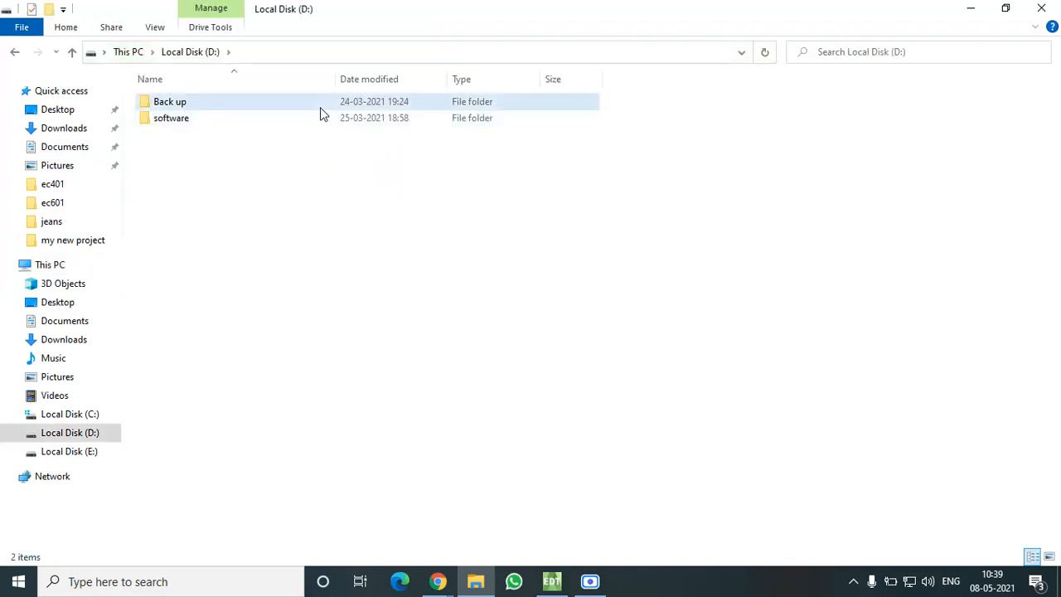
pyautogui.doubleClick(321, 106)
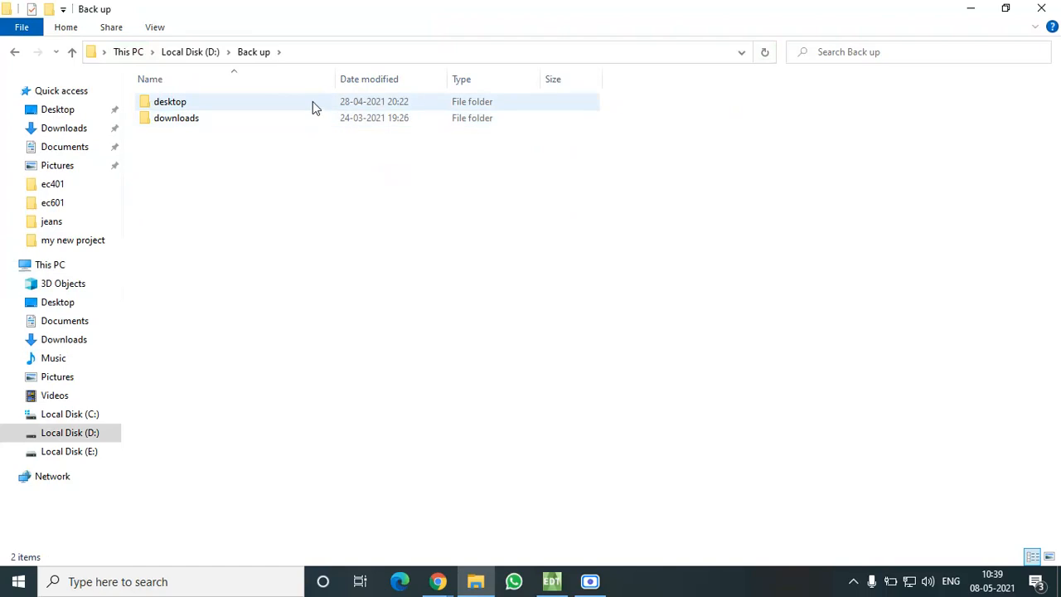
pyautogui.doubleClick(312, 101)
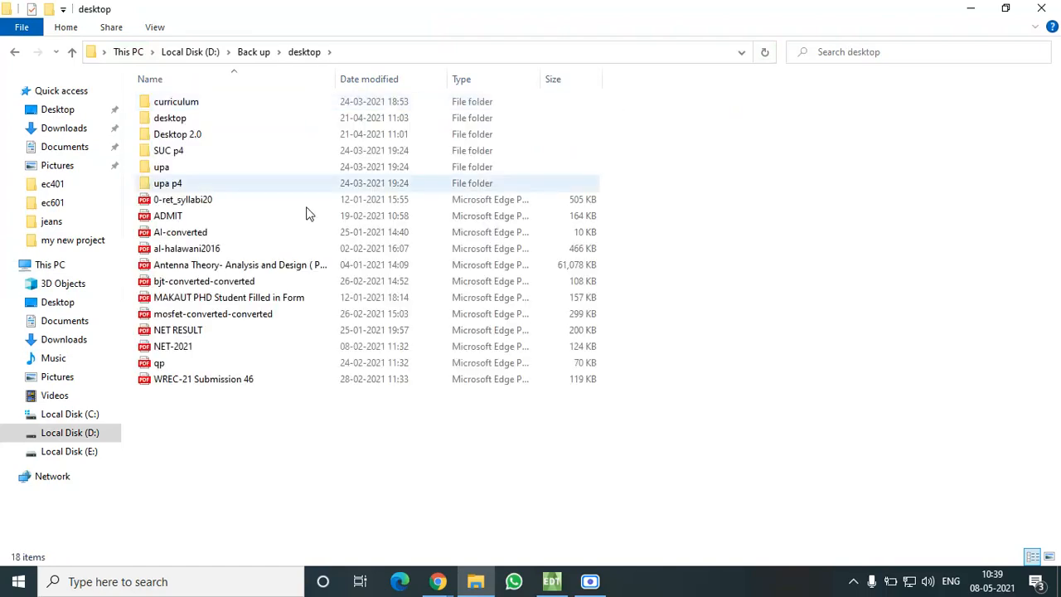
pyautogui.doubleClick(305, 265)
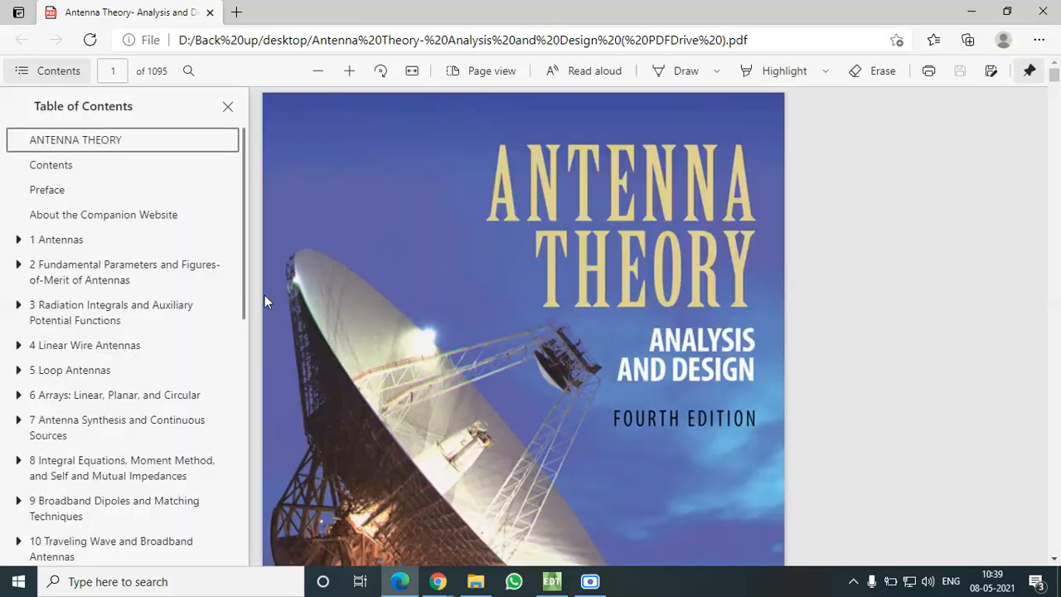
# - Find chapter 14, Microstrip and Mobile Communications Antennas, in the book's table of contents and go to it
pyautogui.scroll(-1, 243, 297)
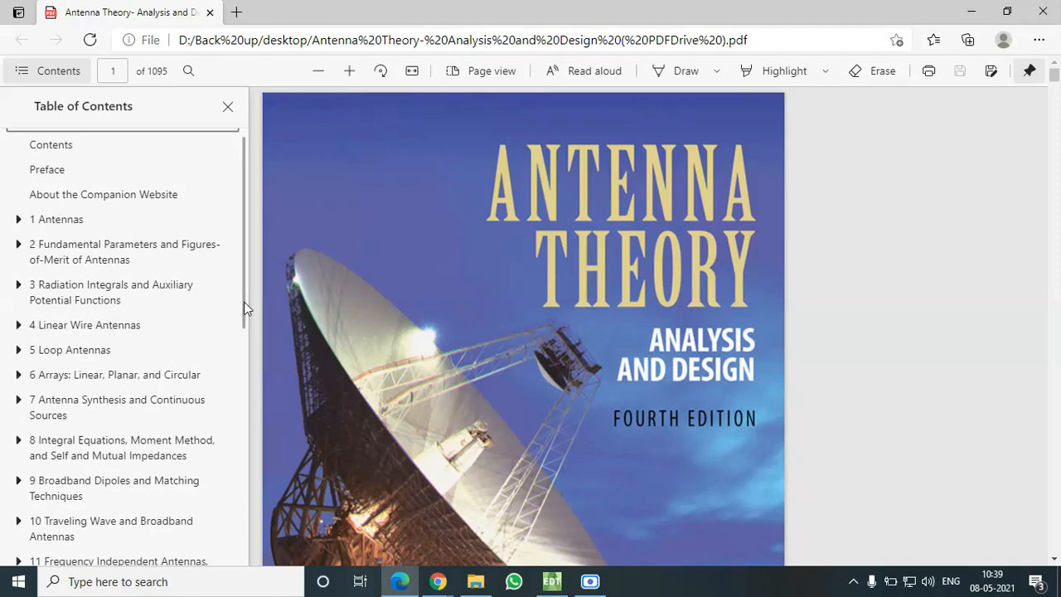
pyautogui.scroll(1, 244, 286)
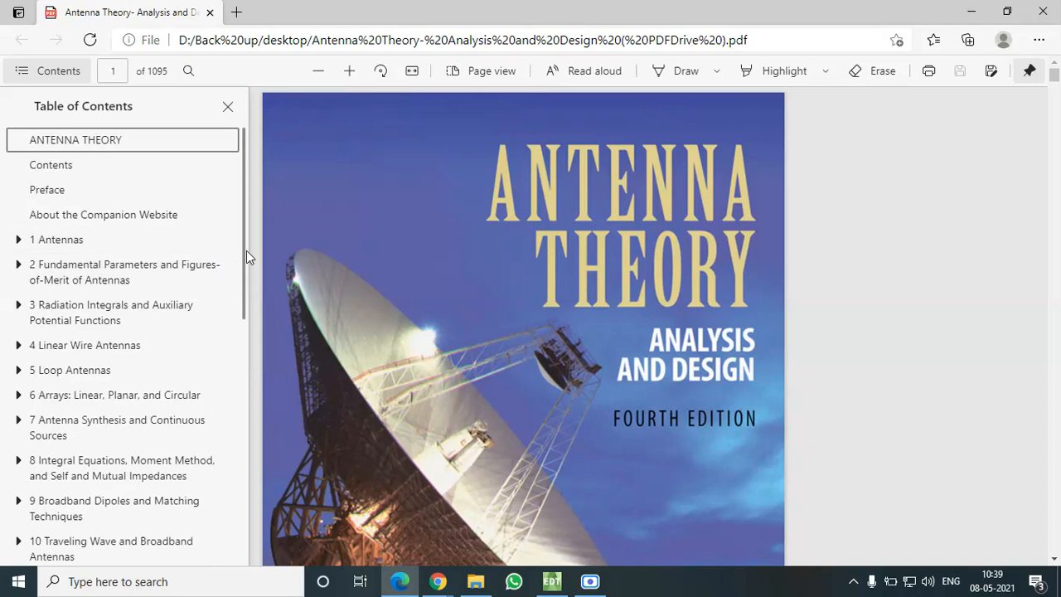
pyautogui.scroll(-1, 243, 267)
pyautogui.moveTo(243, 272); pyautogui.dragTo(262, 374)
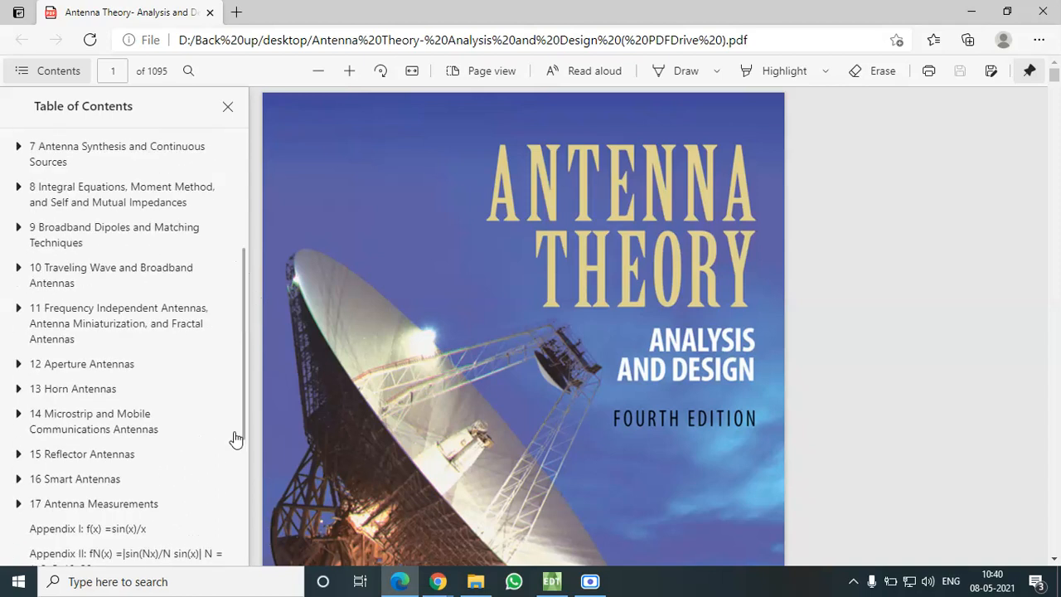
pyautogui.click(85, 428)
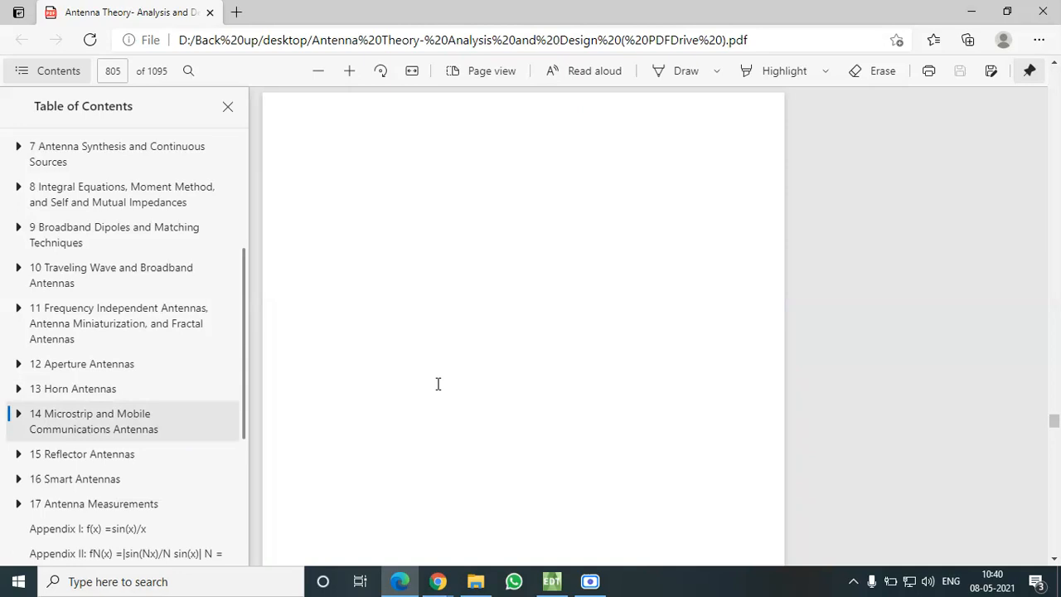
pyautogui.click(514, 388)
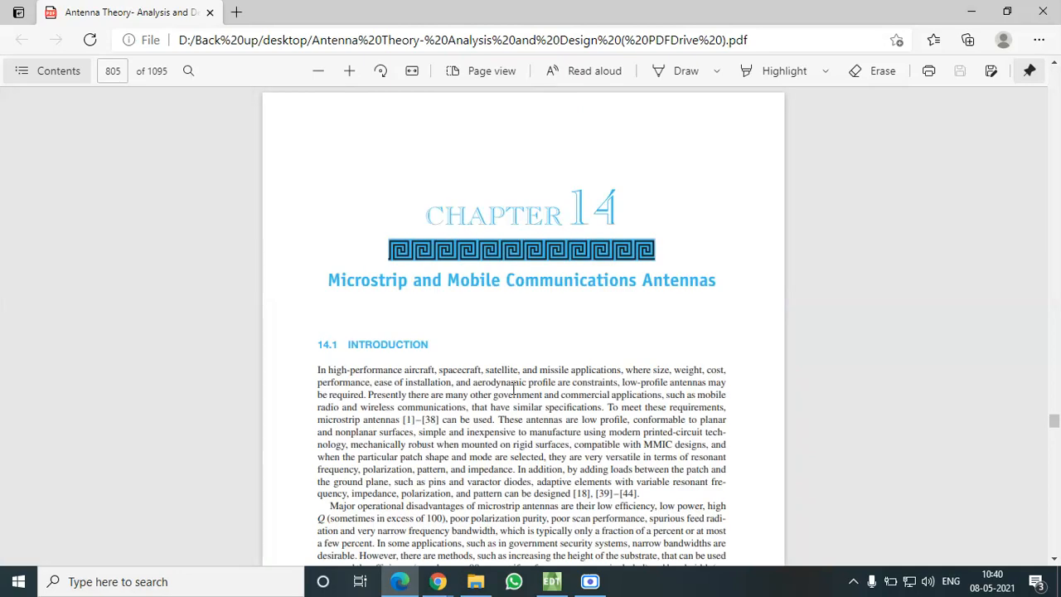
# - Find Example 14.1 in chapter 14 and examine its rectangular microstrip antenna design calculations
pyautogui.scroll(-5, 513, 388)
pyautogui.scroll(-15, 513, 388)
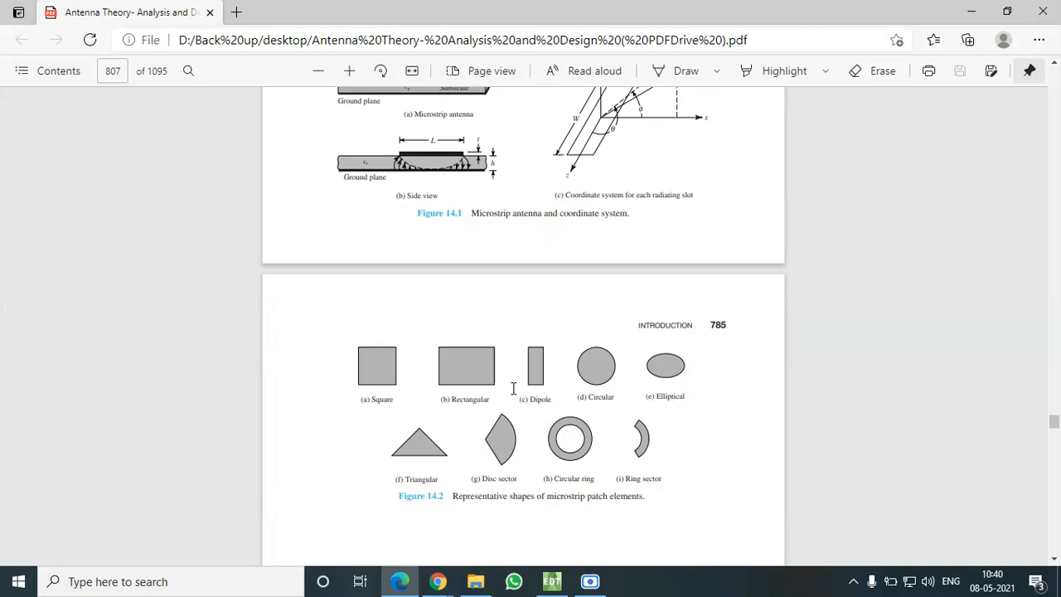
pyautogui.scroll(-20, 513, 388)
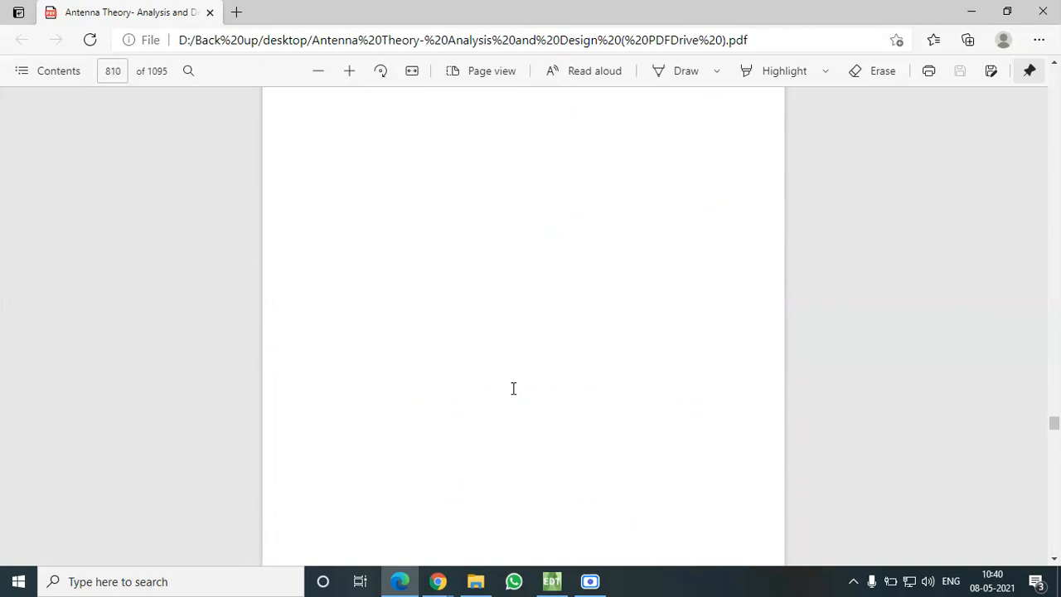
pyautogui.scroll(-15, 513, 387)
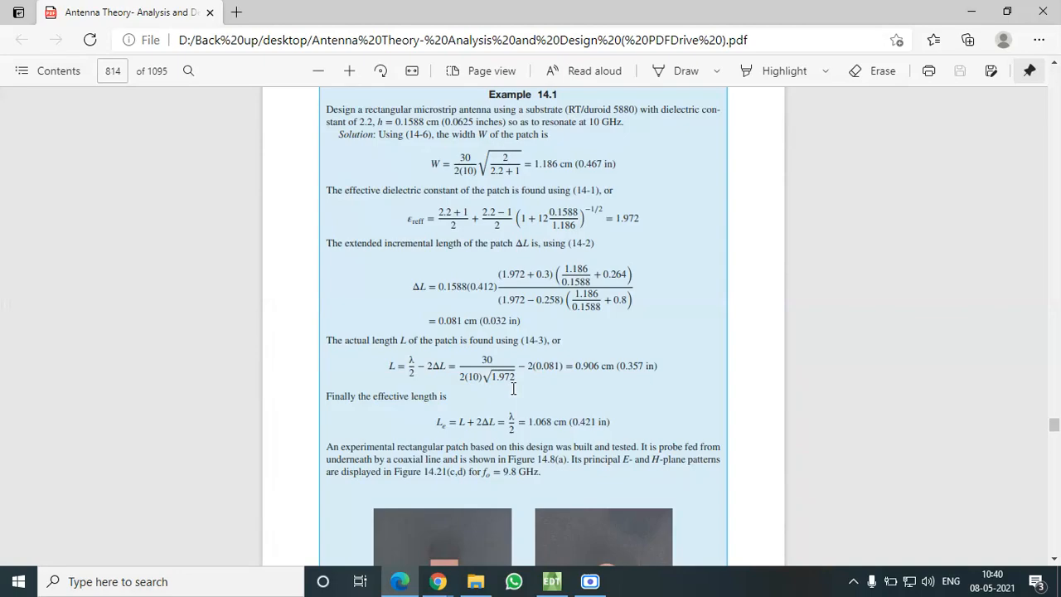
pyautogui.scroll(1, 513, 388)
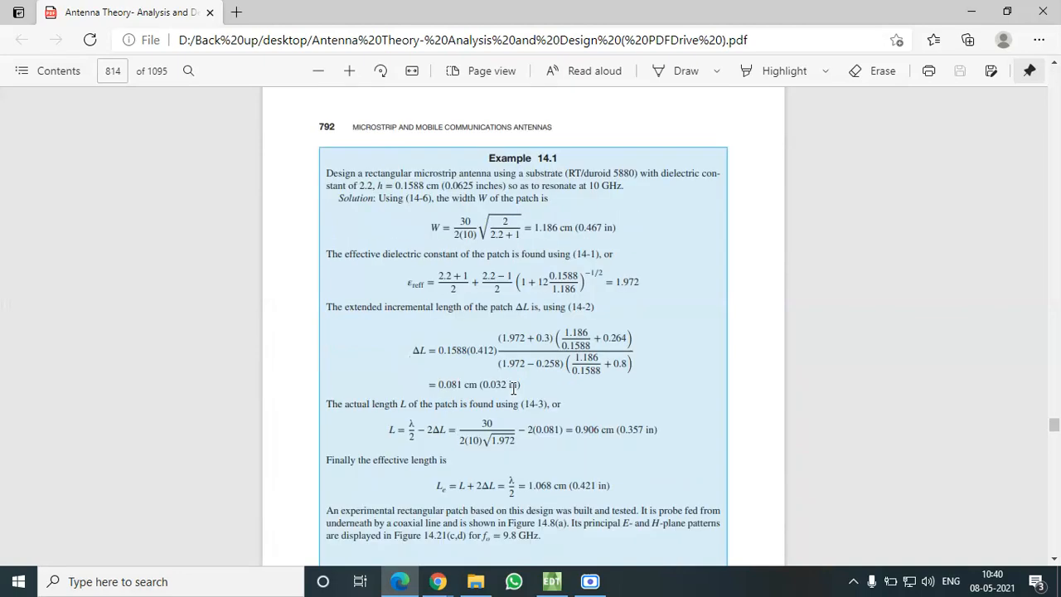
pyautogui.scroll(-1, 513, 388)
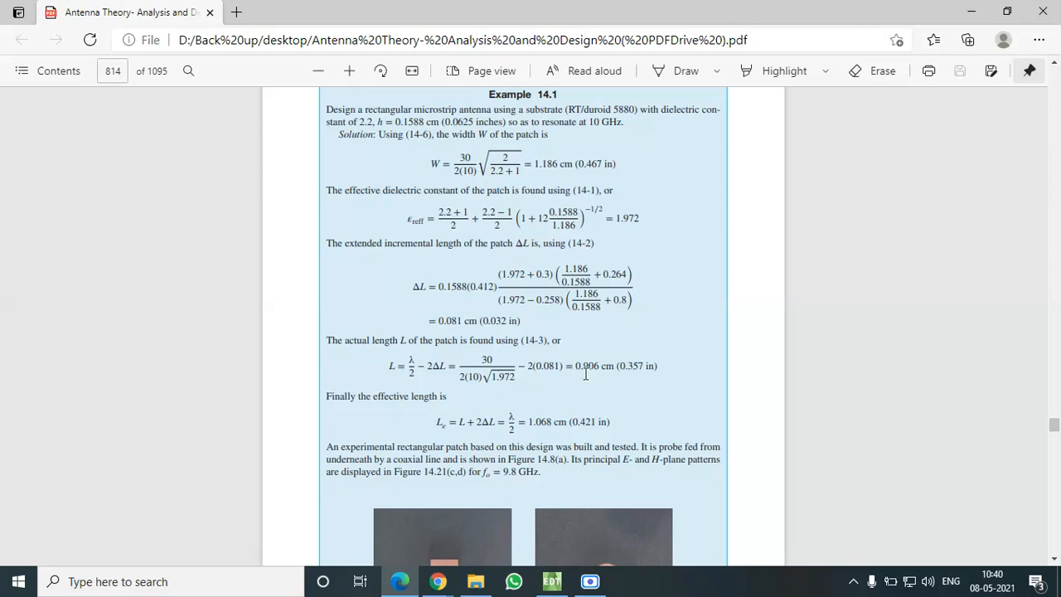
# - Examine the rest of Example 14.1 with the patch models in Figure 14.8, and switch back to ANSYS Electronics Desktop
pyautogui.scroll(-2, 585, 374)
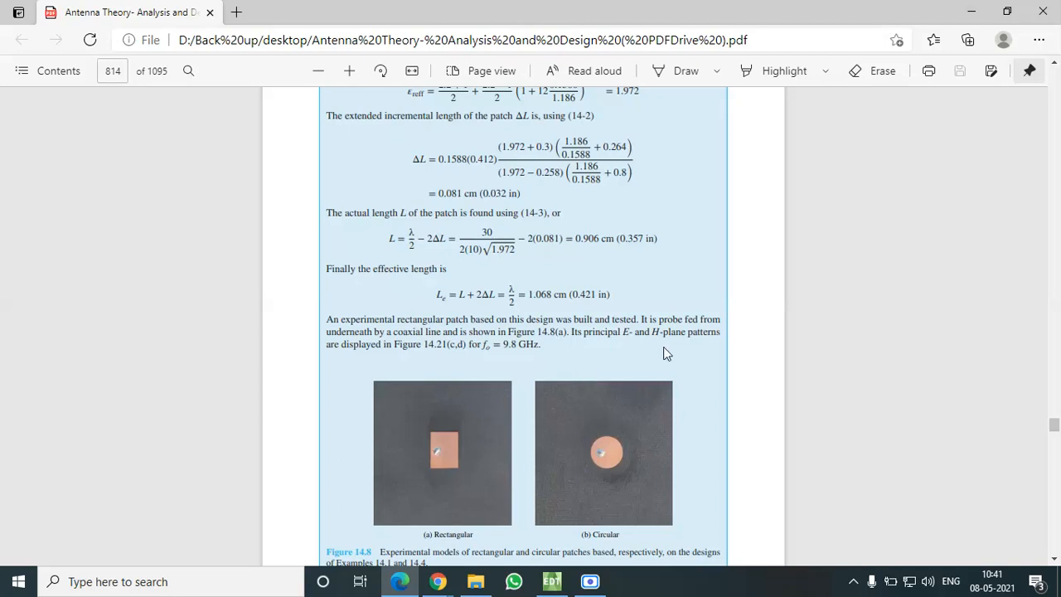
pyautogui.click(971, 11)
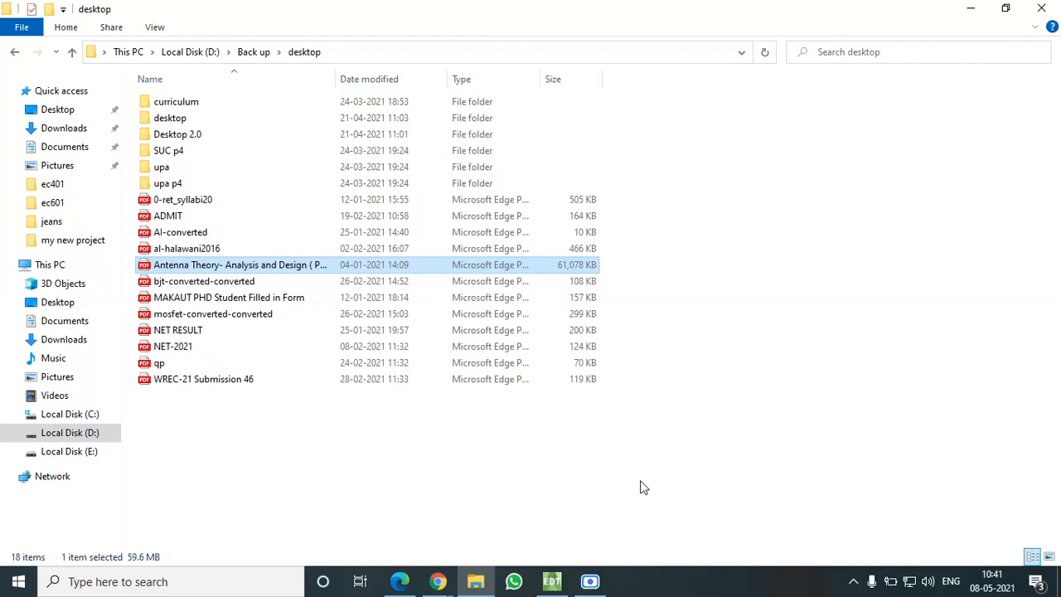
pyautogui.click(552, 581)
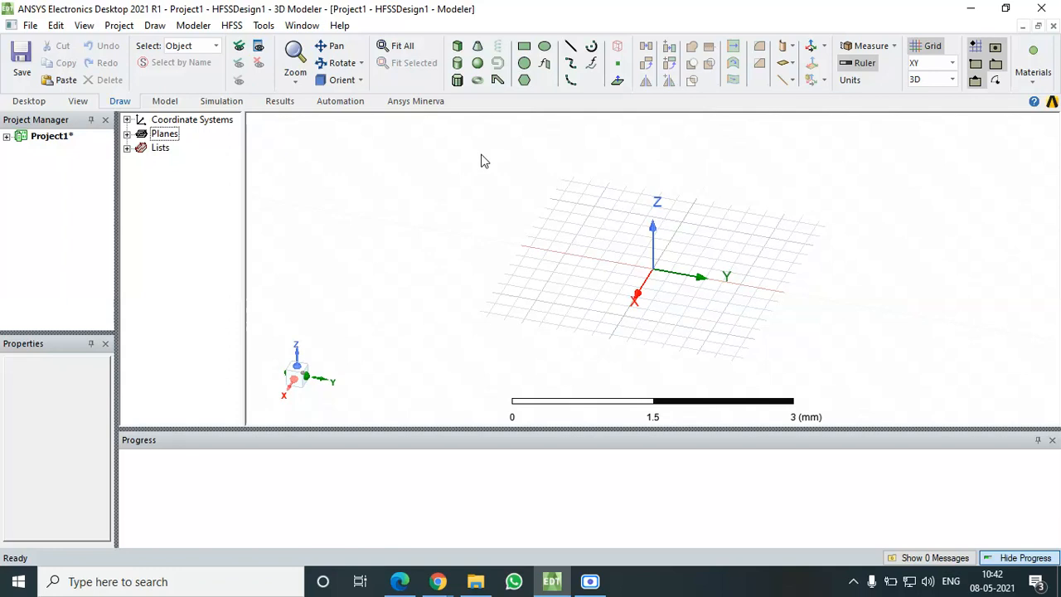
# - Draw a flat box about 2.8 mm by 2.8 mm and 0.2 mm high, centred on the origin in the XY plane
pyautogui.click(458, 48)
pyautogui.click(568, 184)
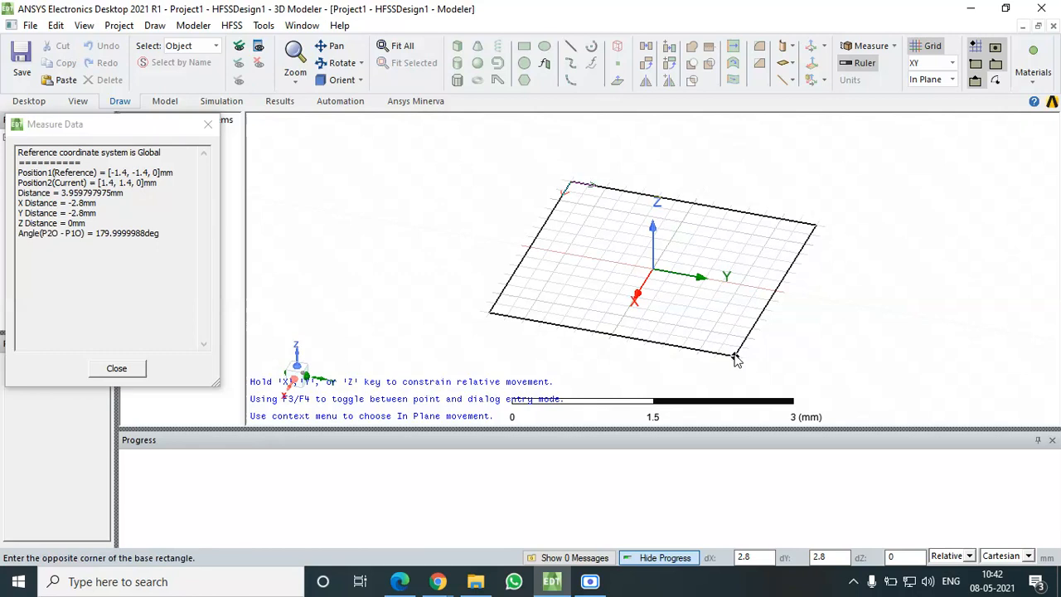
pyautogui.click(734, 356)
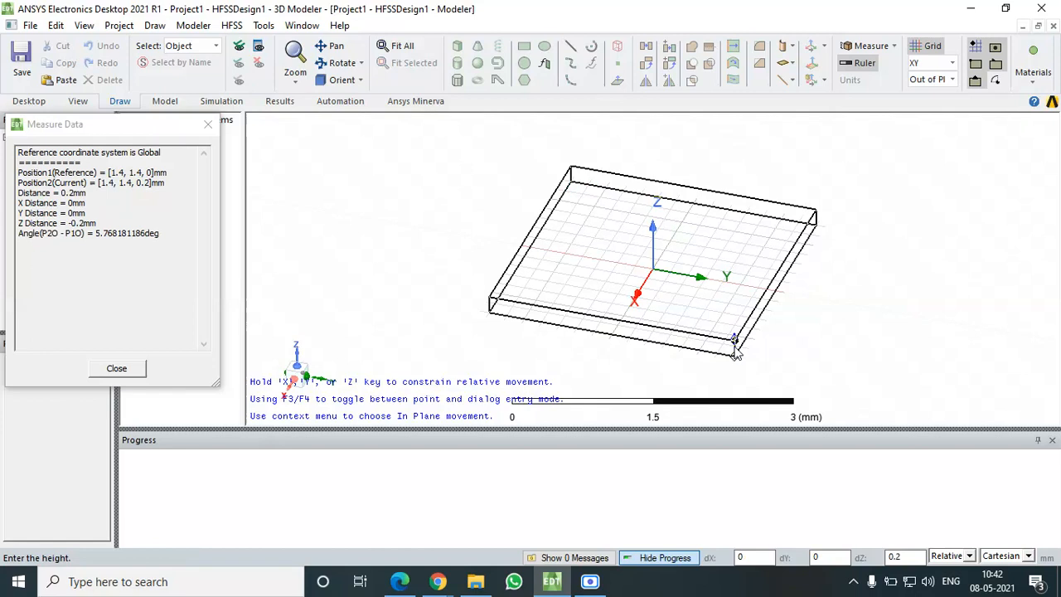
pyautogui.click(735, 352)
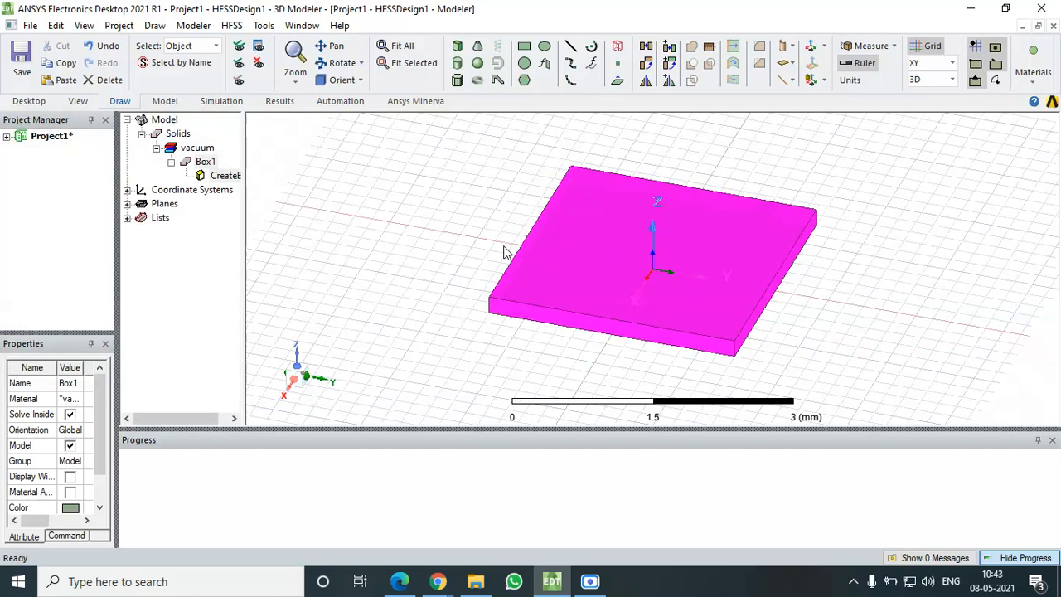
# - Open the new box's attributes and launch the On-Screen Keyboard, placing it clear of the name value
pyautogui.doubleClick(206, 162)
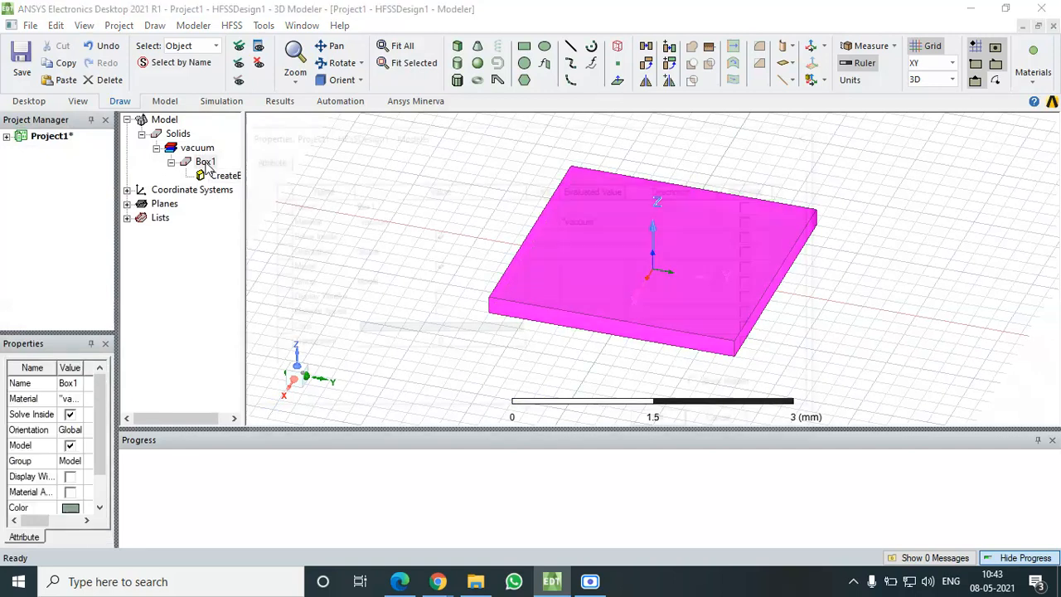
pyautogui.click(382, 209)
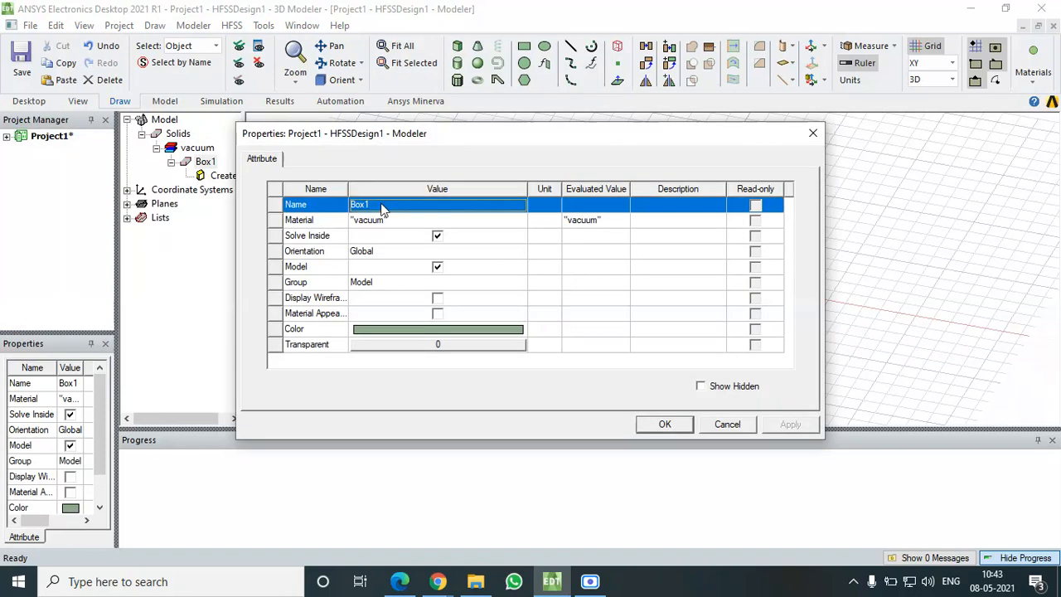
pyautogui.click(273, 582)
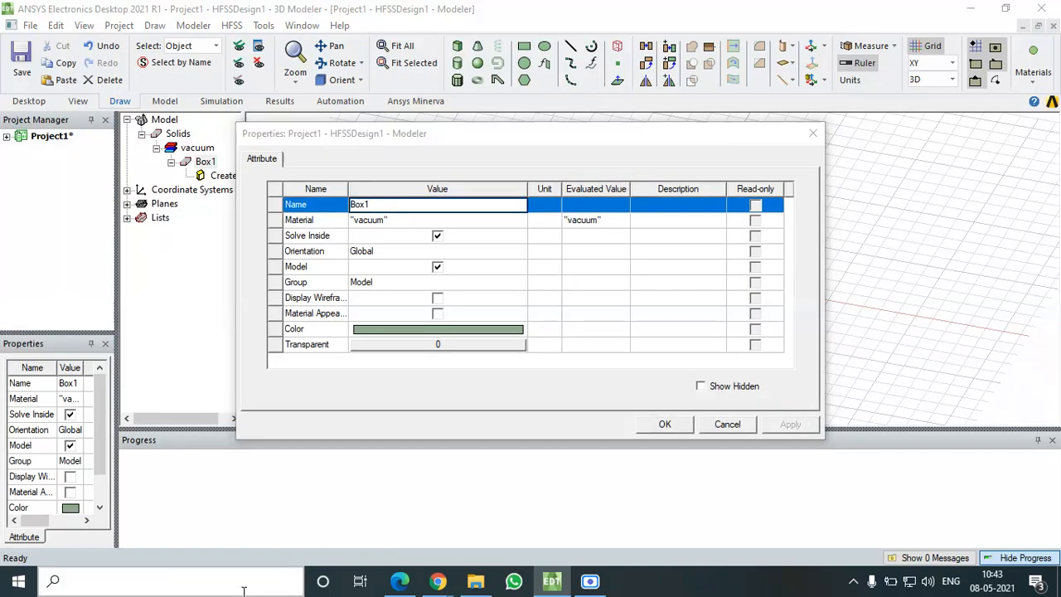
pyautogui.write('oa')
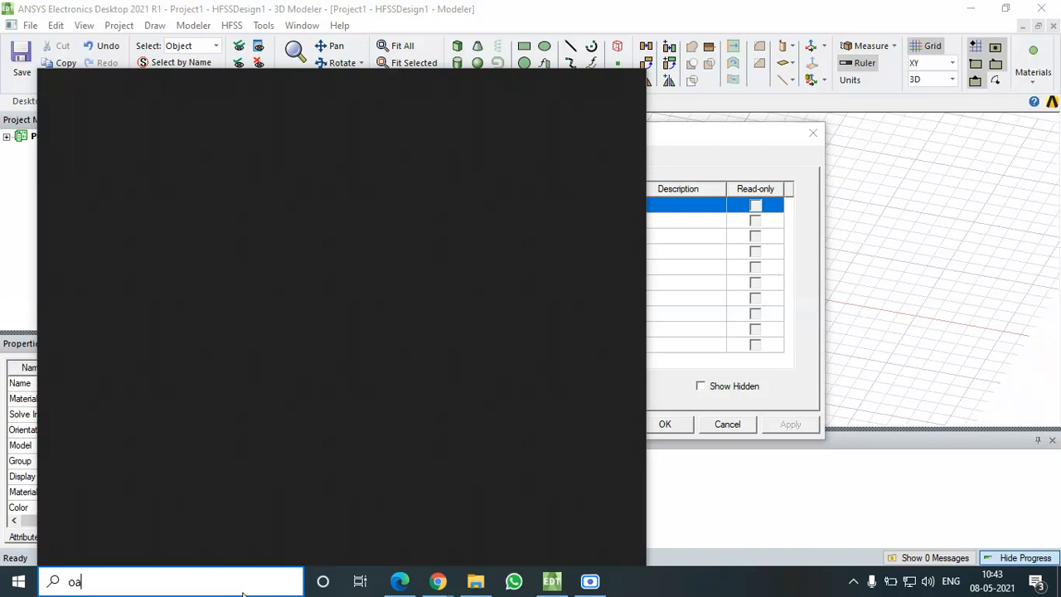
pyautogui.write('rd')
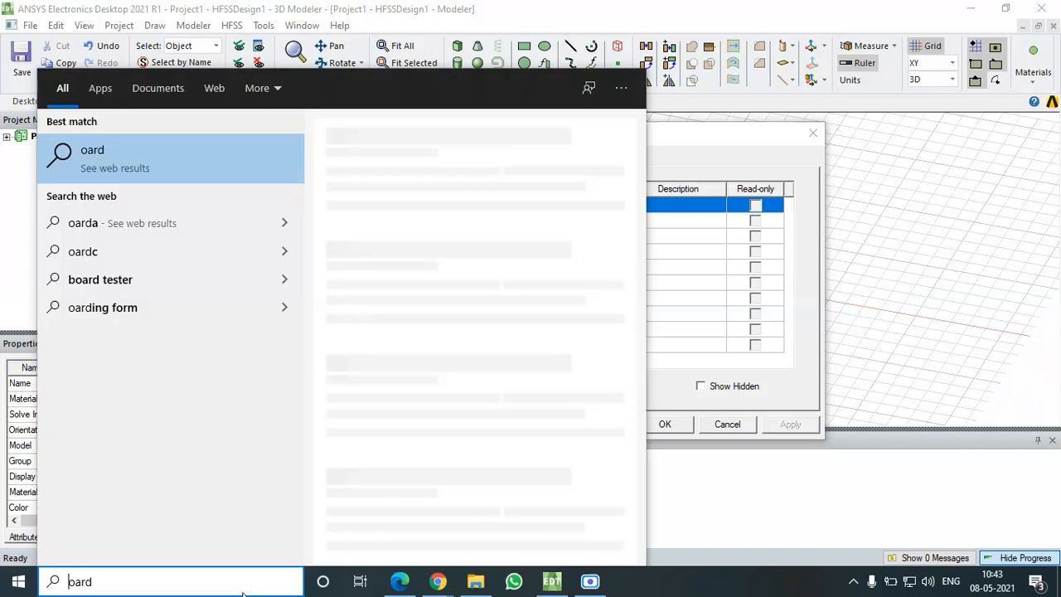
pyautogui.write('keyb')
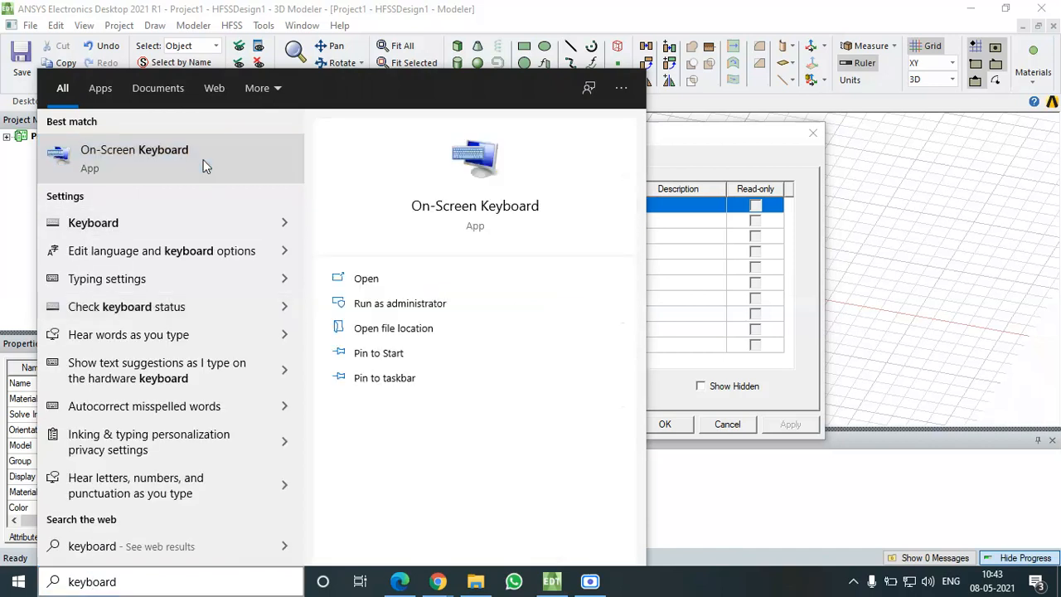
pyautogui.click(205, 165)
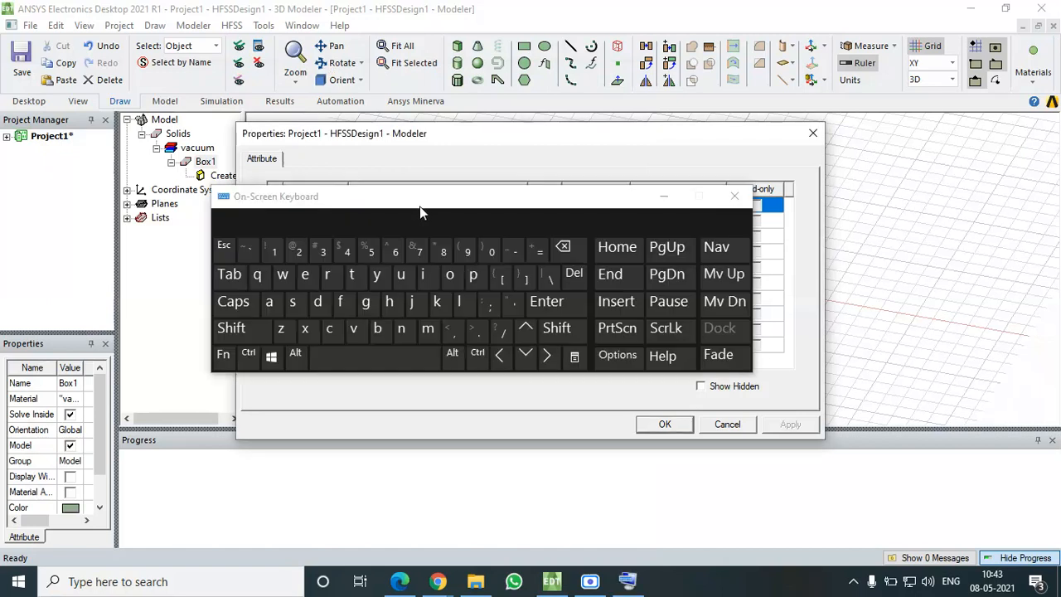
pyautogui.moveTo(421, 208); pyautogui.dragTo(452, 376)
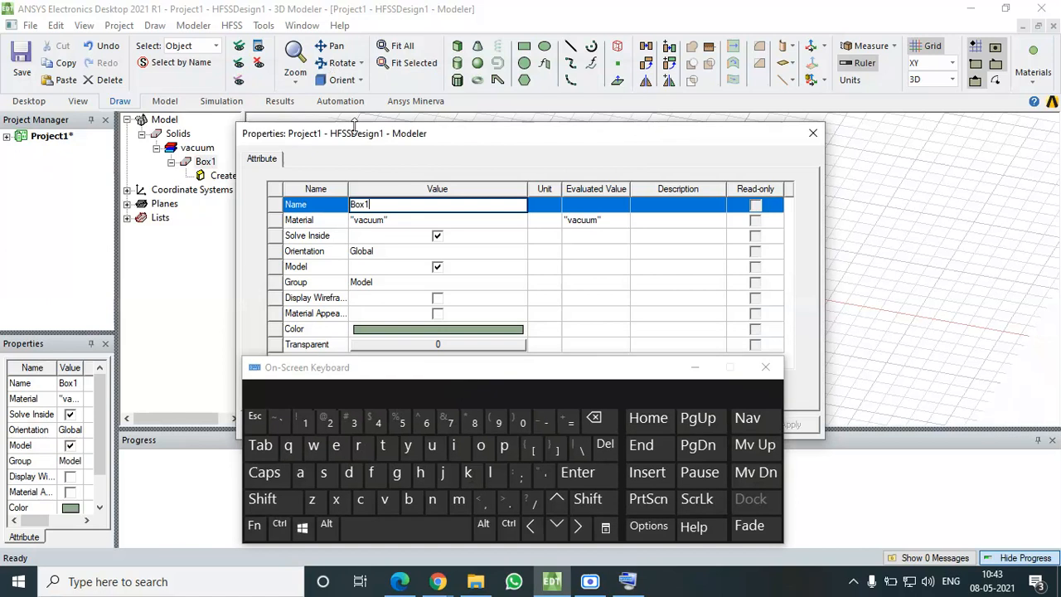
# - Rename the box as ground and minimize the On-Screen Keyboard
pyautogui.doubleClick(336, 206)
pyautogui.write('grou')
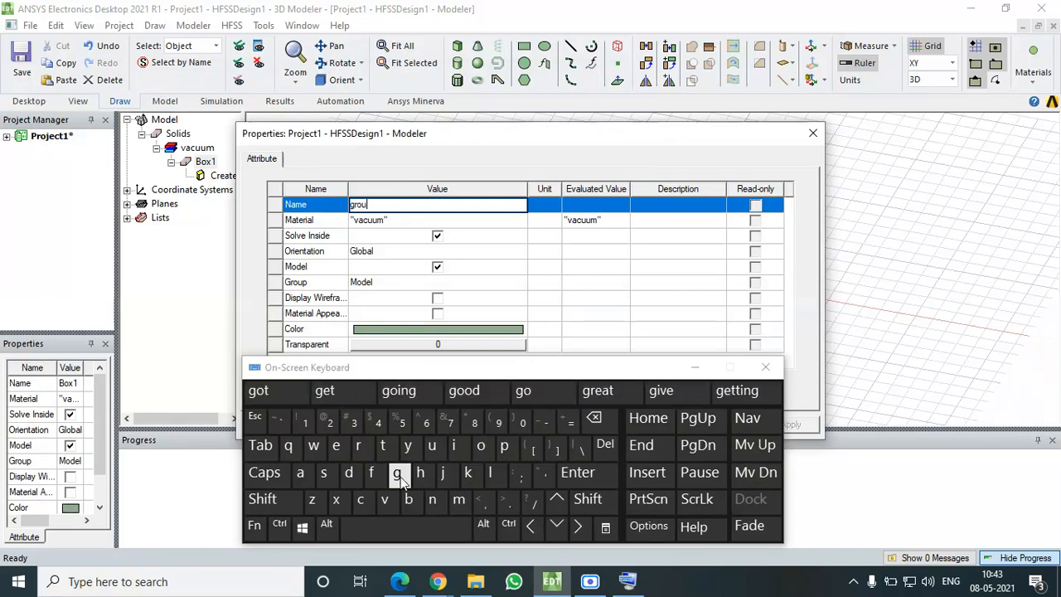
pyautogui.write('nd')
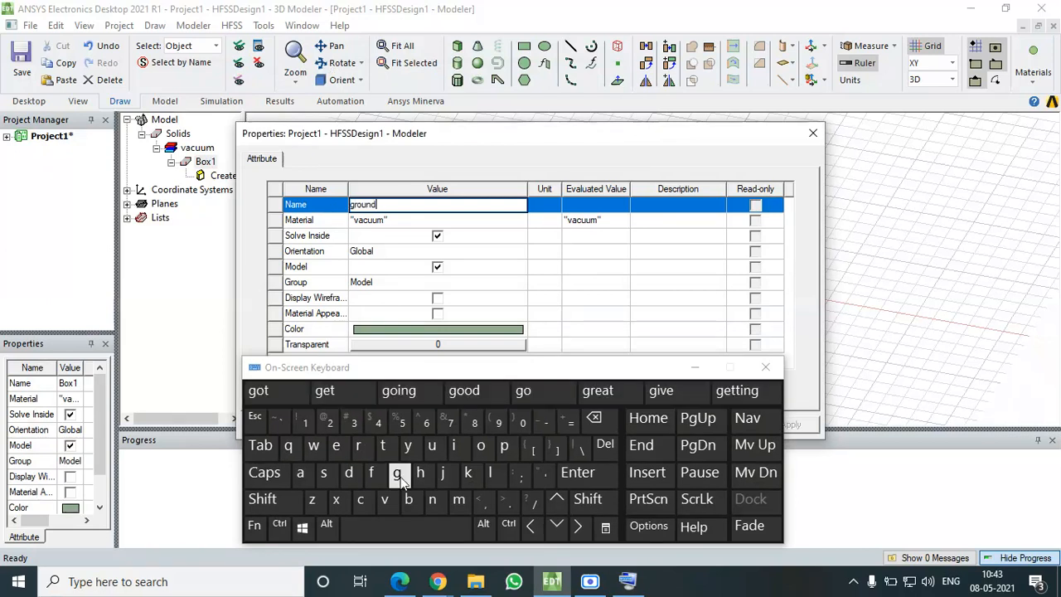
pyautogui.click(696, 369)
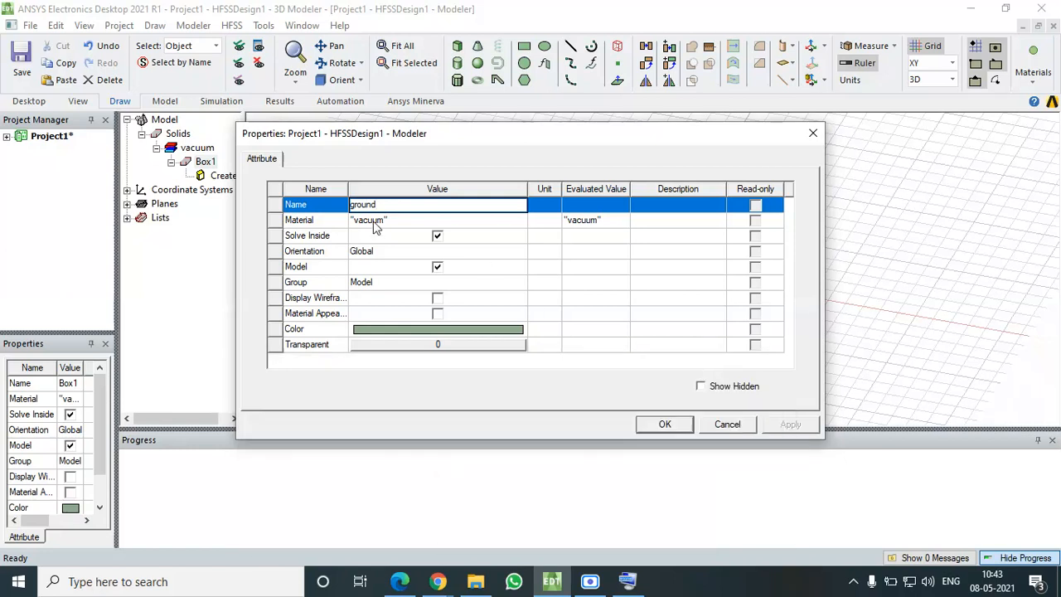
# - Find copper in the material library and assign it to the ground box
pyautogui.click(374, 225)
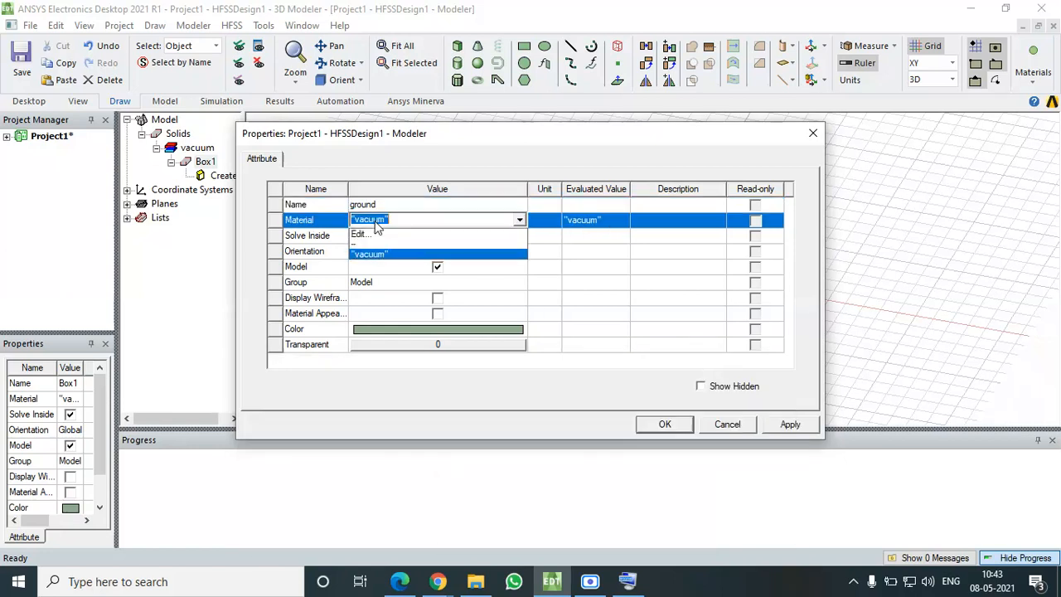
pyautogui.click(422, 218)
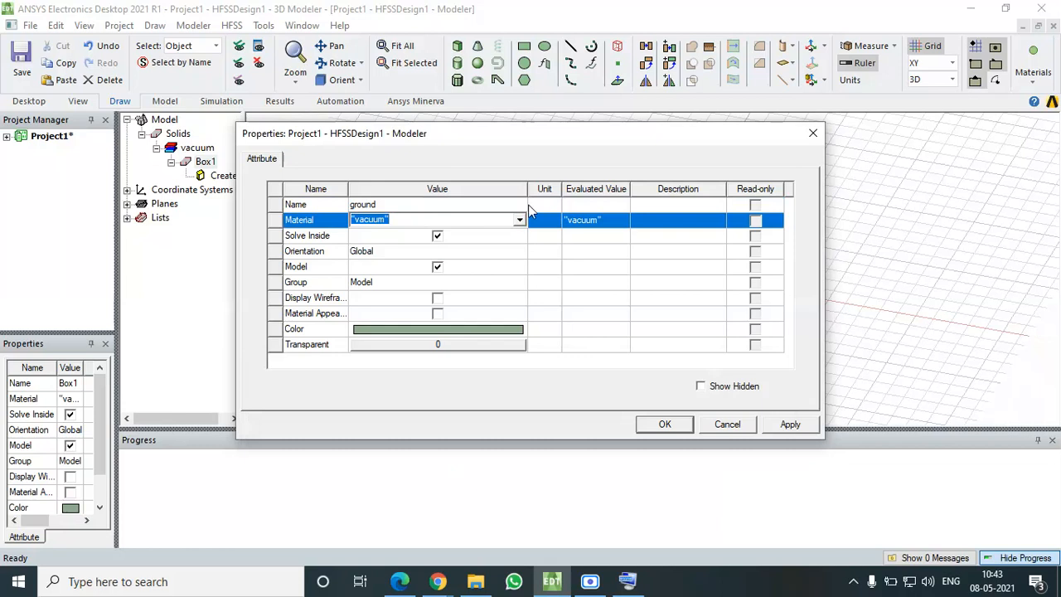
pyautogui.click(520, 220)
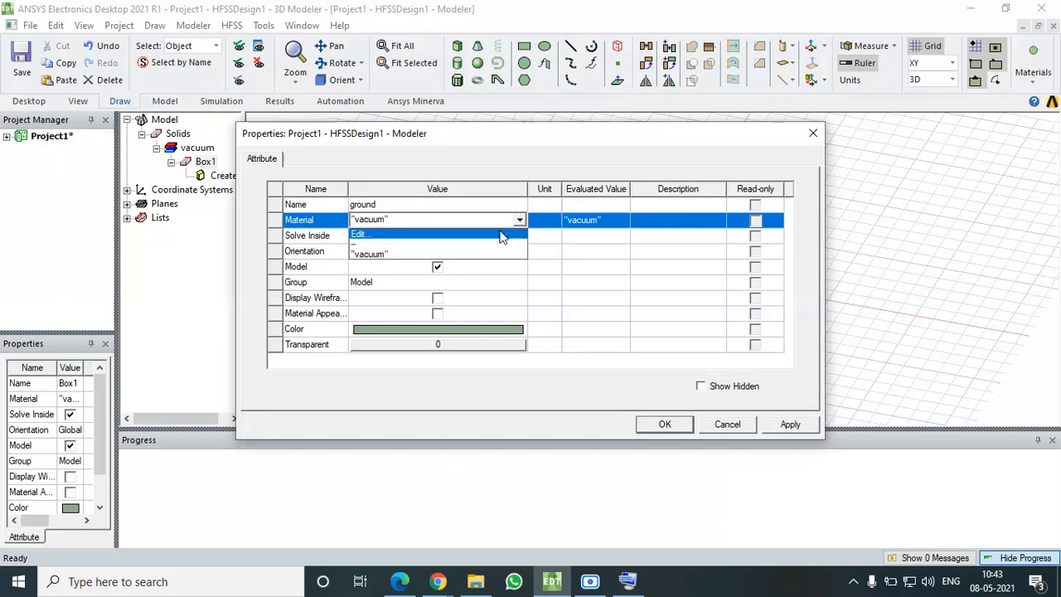
pyautogui.click(499, 231)
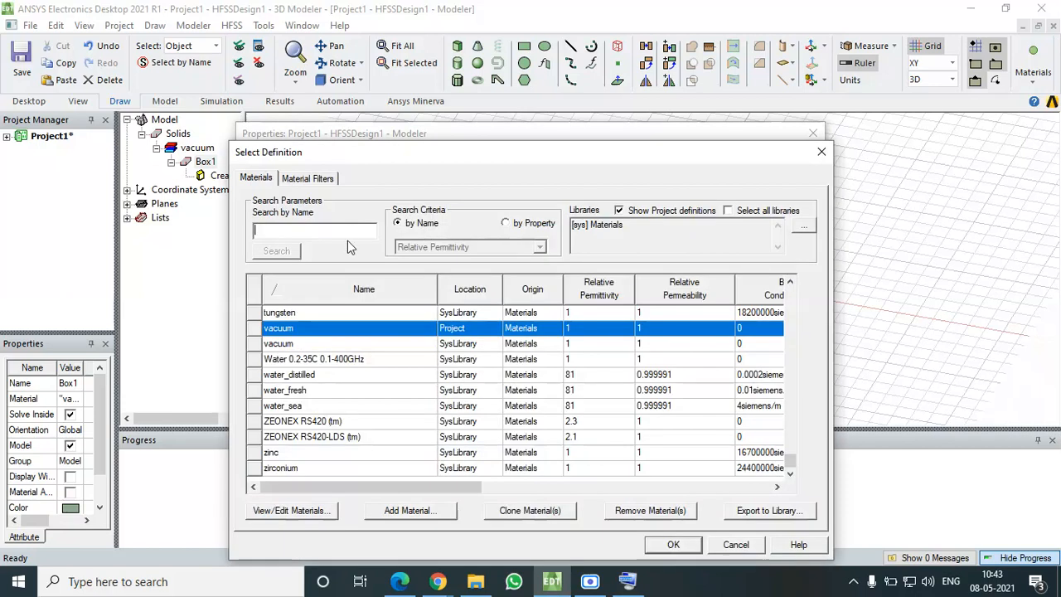
pyautogui.click(348, 235)
pyautogui.write('copper')
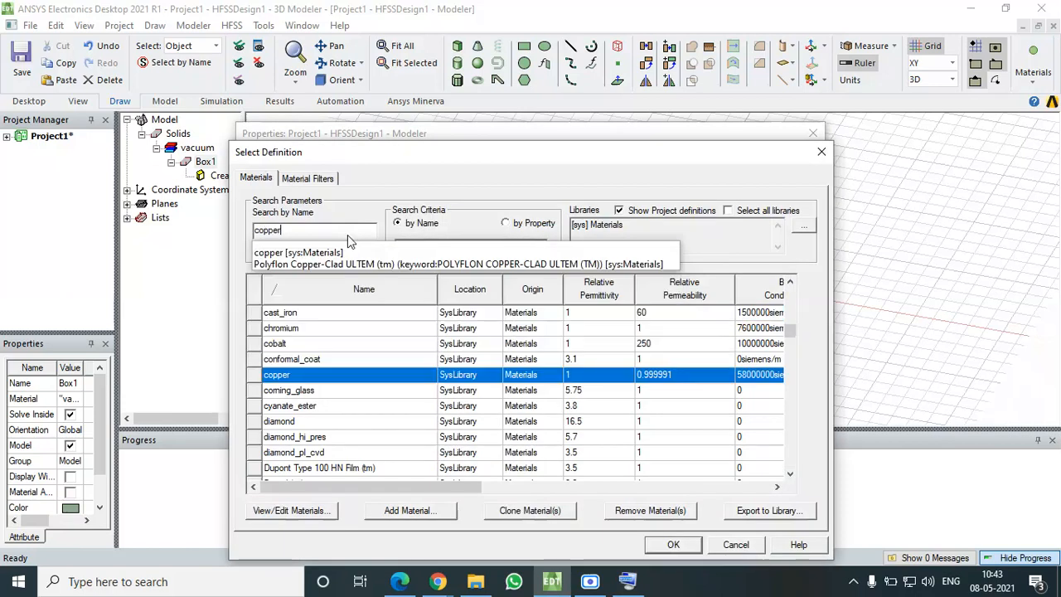
pyautogui.click(307, 380)
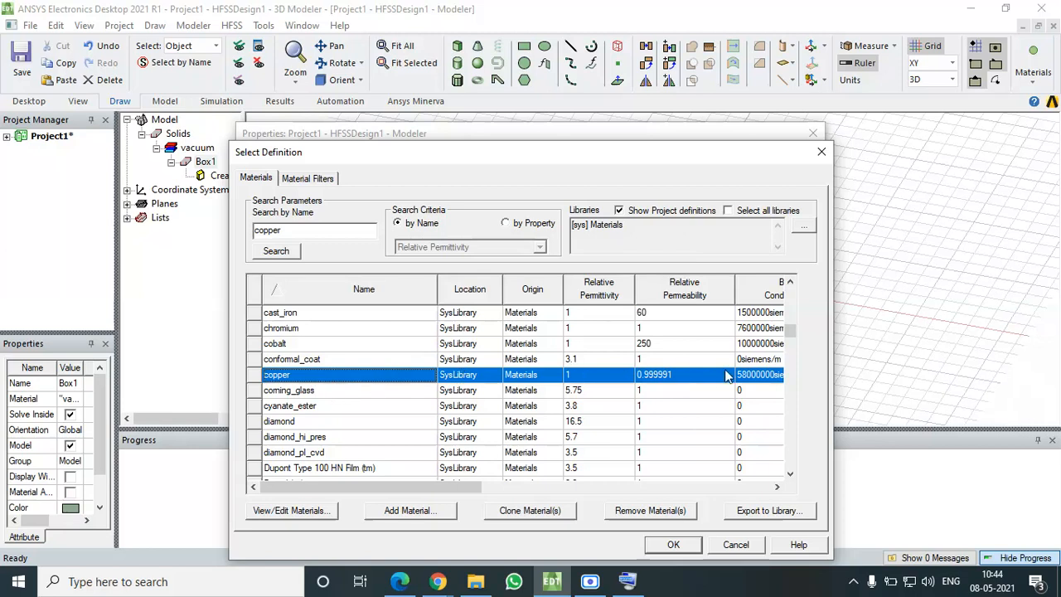
pyautogui.click(671, 544)
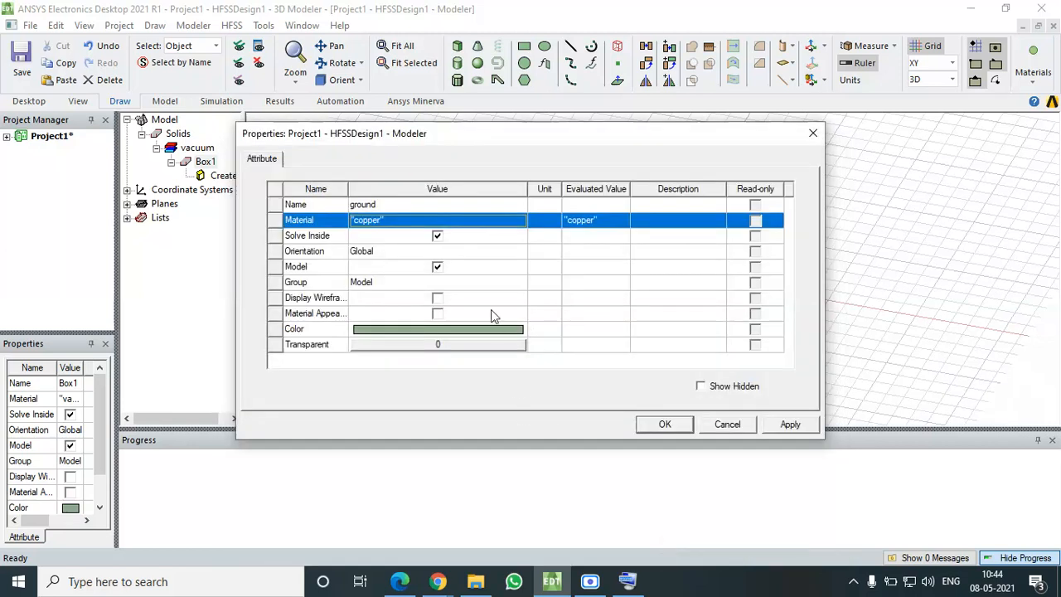
# - Set the ground box's color to the copper-brown custom color (red 184, green 115, blue 51)
pyautogui.click(489, 330)
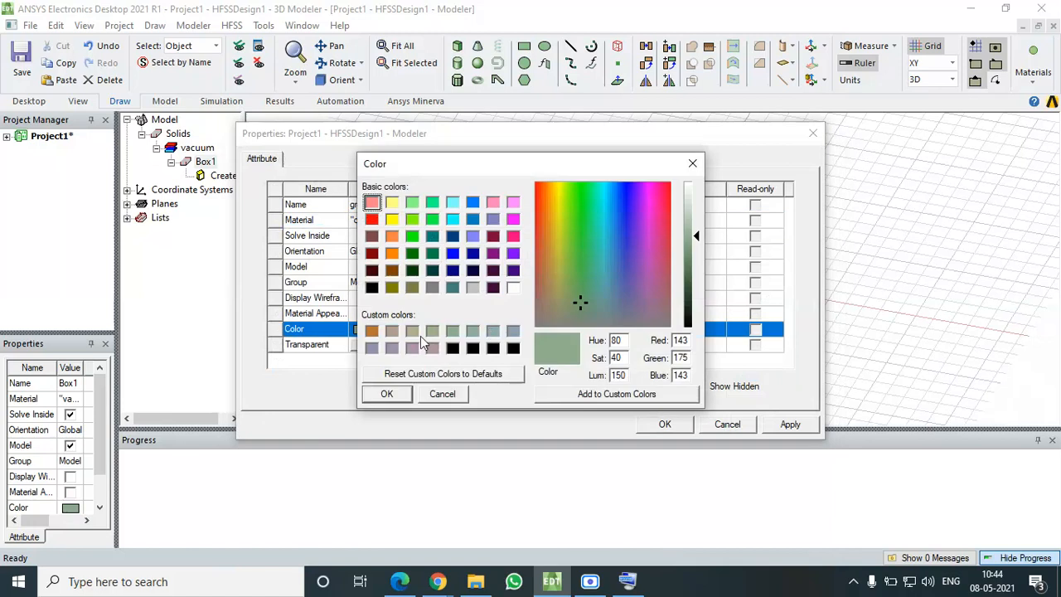
pyautogui.click(372, 331)
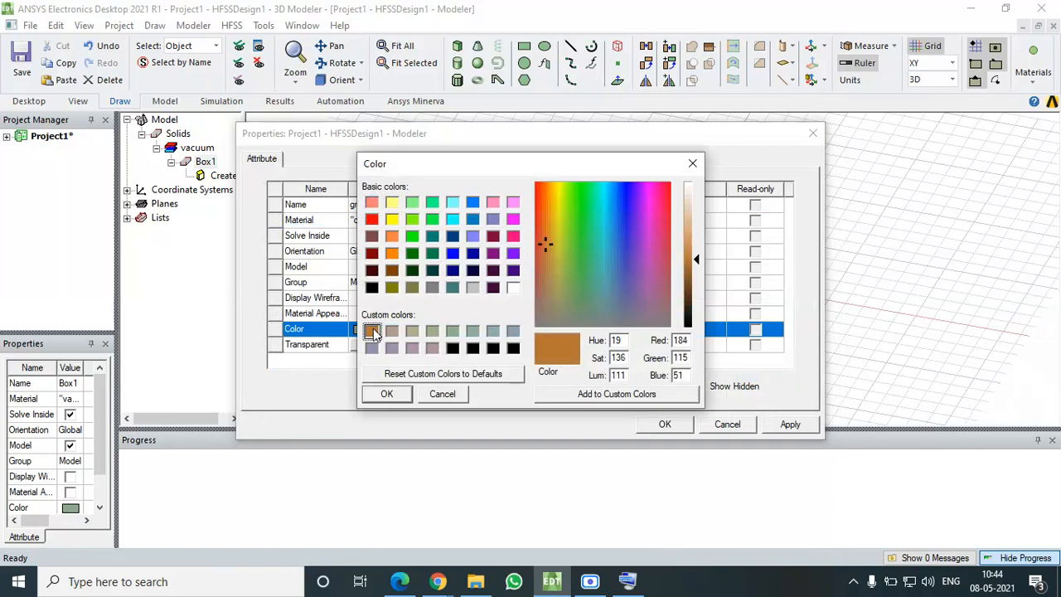
pyautogui.click(387, 394)
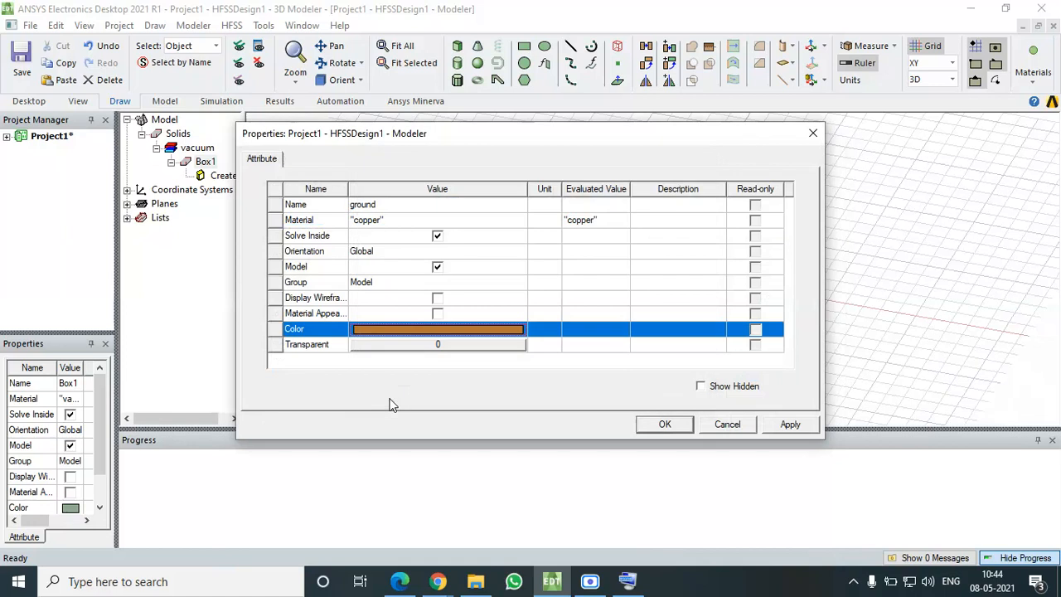
# - Keep the ground box fully opaque with transparency 0 and apply its attribute changes
pyautogui.click(445, 348)
pyautogui.click(445, 348)
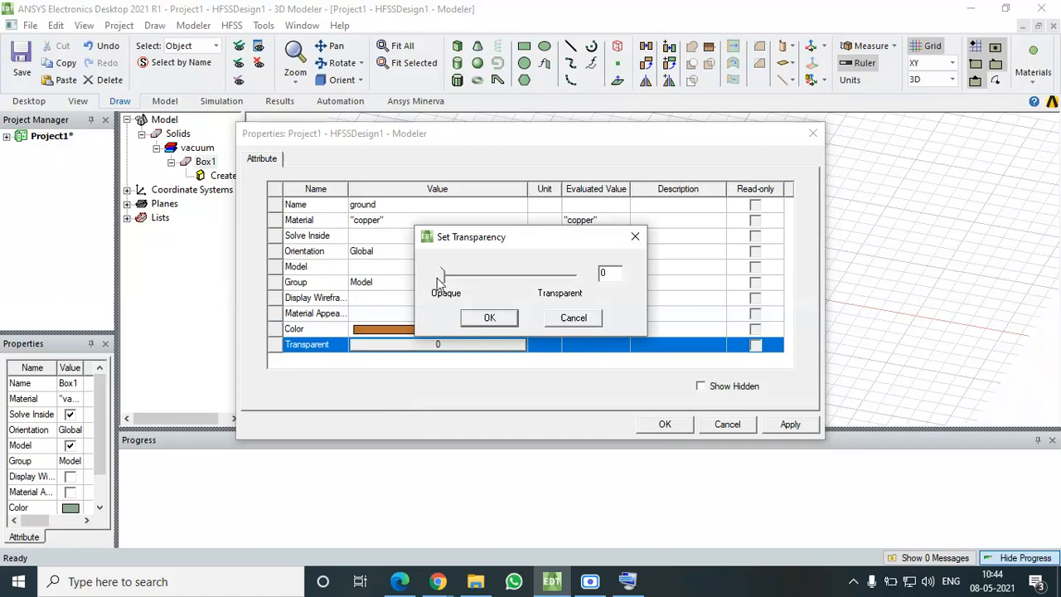
pyautogui.moveTo(440, 278); pyautogui.dragTo(387, 296)
pyautogui.click(489, 315)
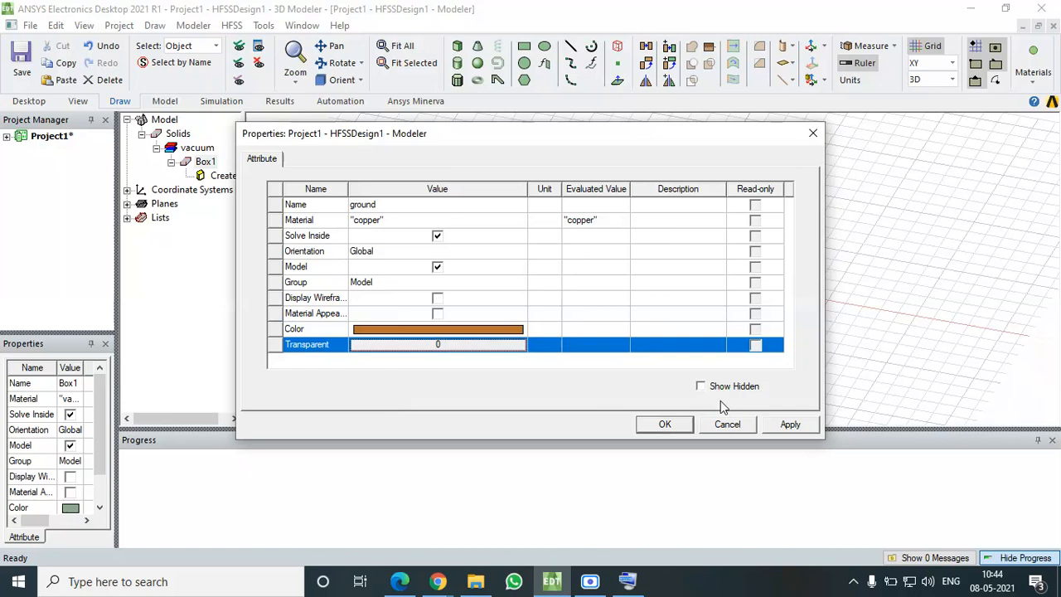
pyautogui.click(781, 423)
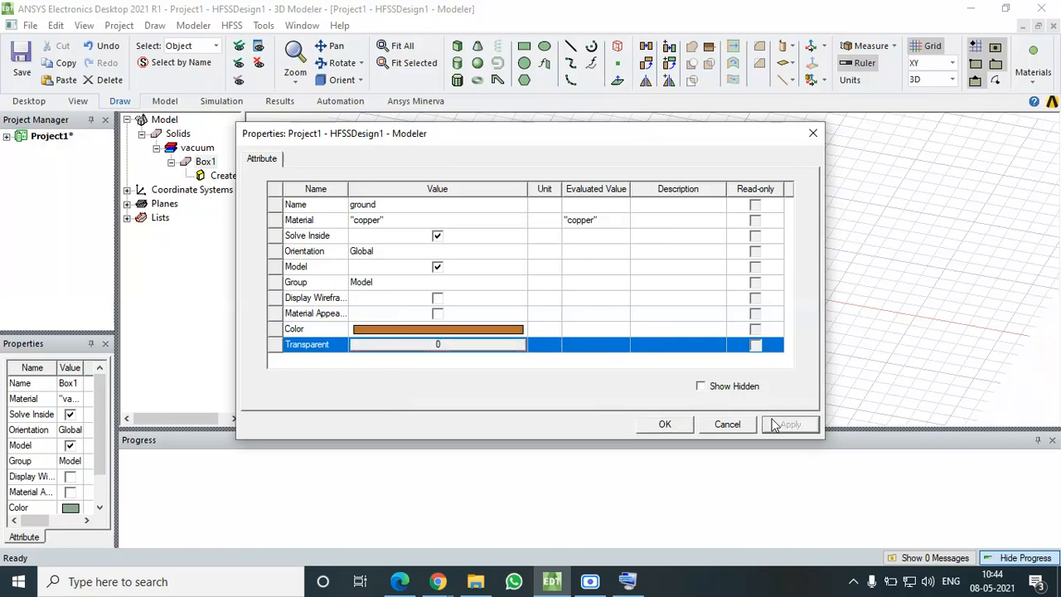
pyautogui.click(668, 424)
# - Widen the model tree and open the creation properties of the ground box
pyautogui.click(207, 163)
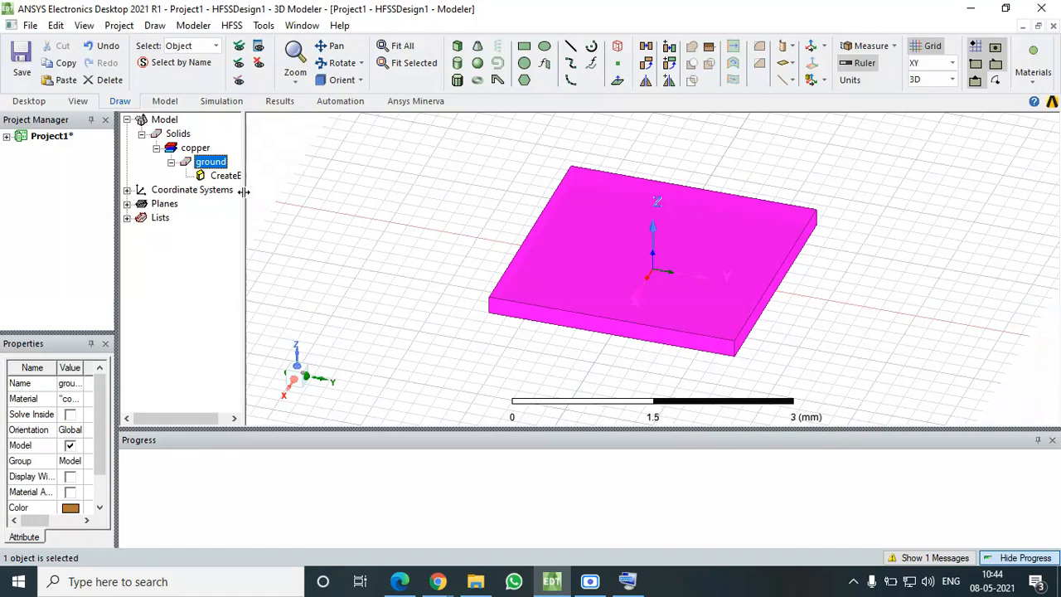
pyautogui.moveTo(253, 193); pyautogui.dragTo(254, 192)
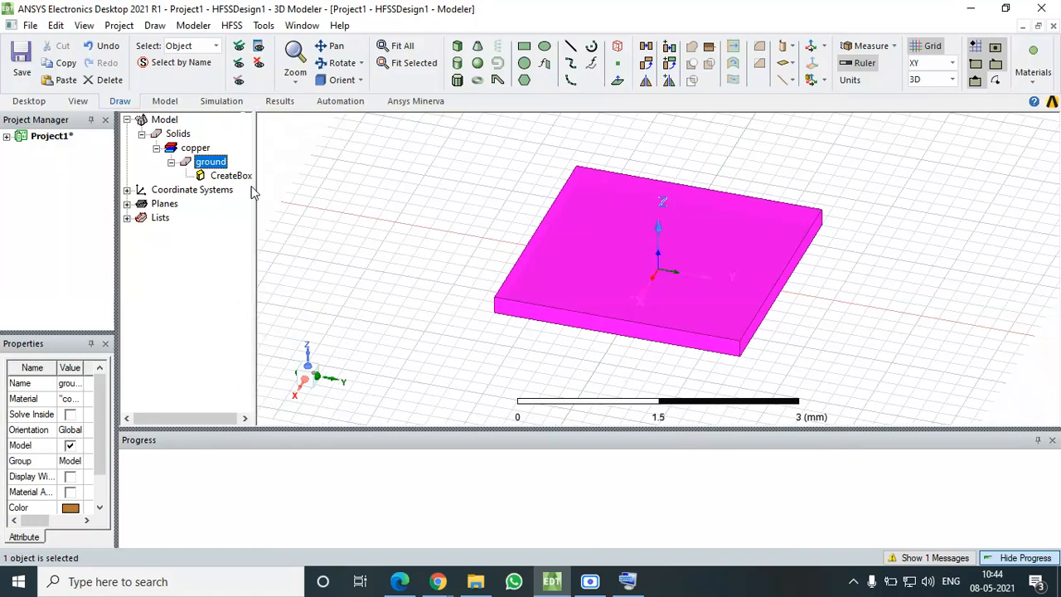
pyautogui.moveTo(262, 192); pyautogui.dragTo(260, 192)
pyautogui.doubleClick(243, 176)
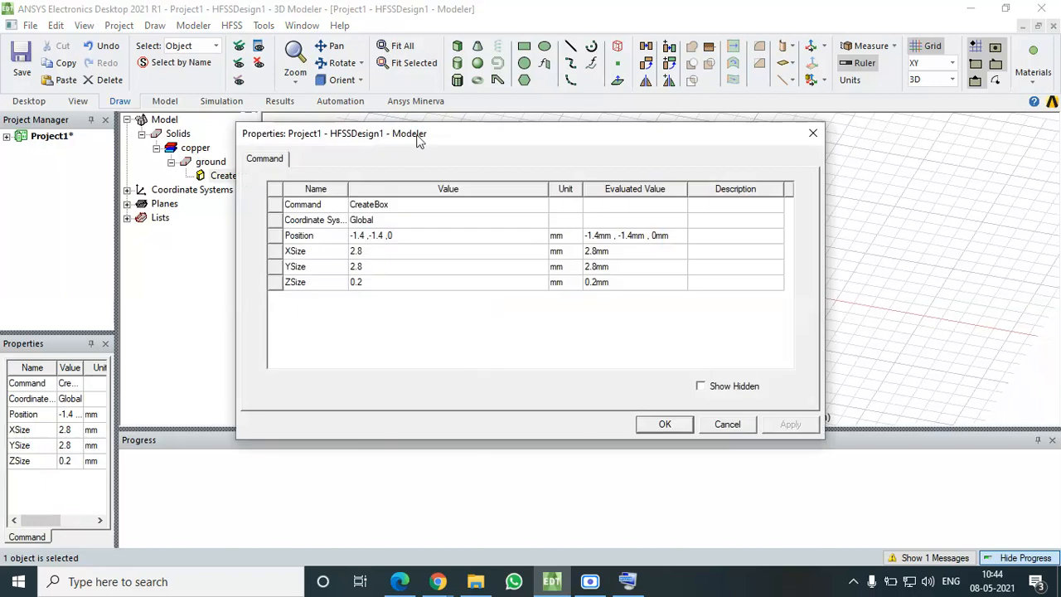
pyautogui.moveTo(421, 135); pyautogui.dragTo(189, 25)
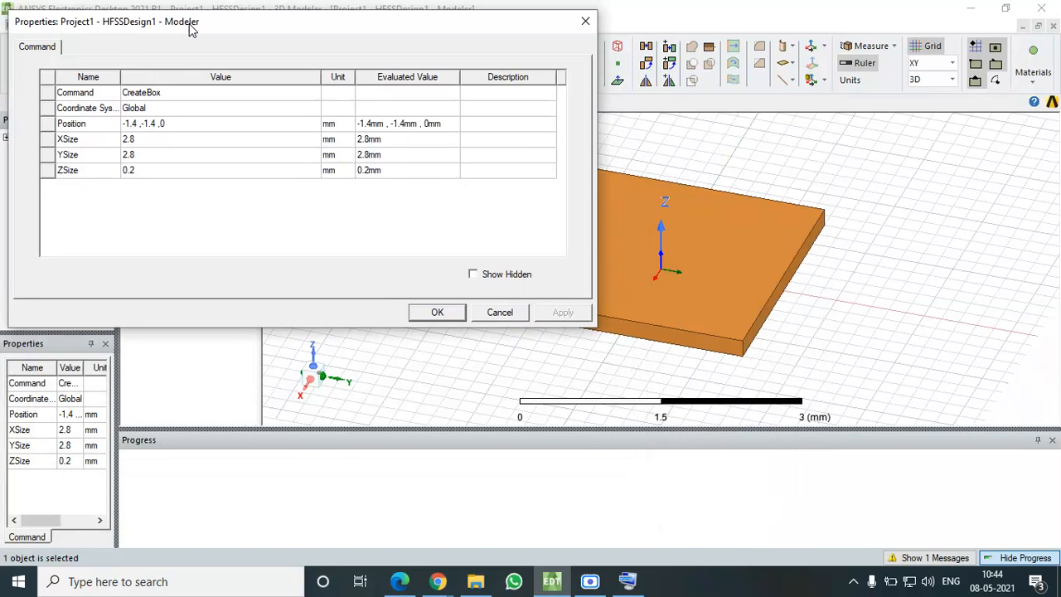
# - Set the ground box's position to -15, -15, 0 mm
pyautogui.click(136, 123)
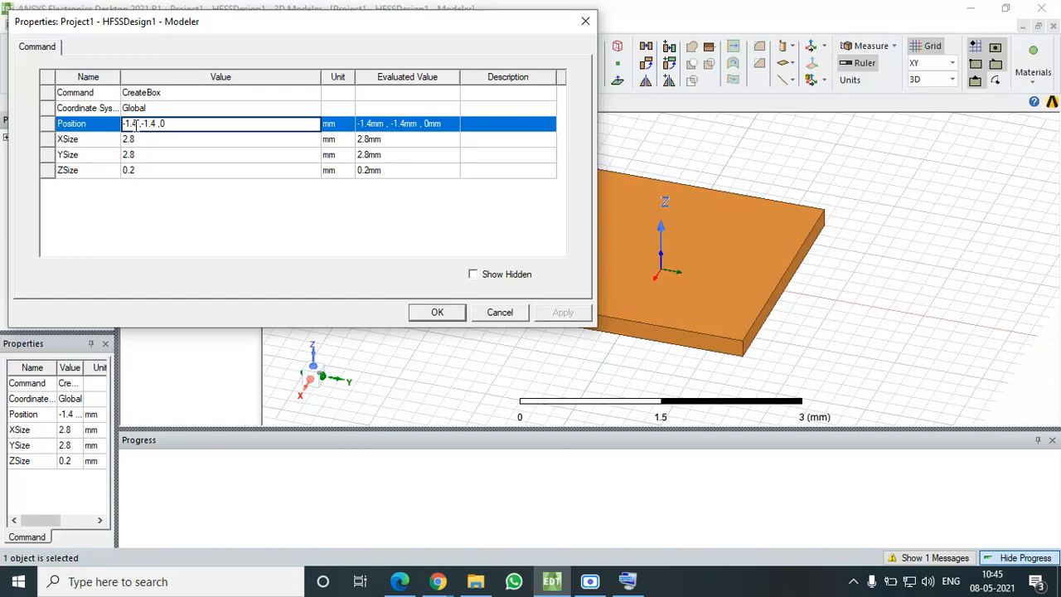
pyautogui.press('Delete')
pyautogui.press('Delete')
pyautogui.write('5')
pyautogui.press('Right')
pyautogui.press('Right')
pyautogui.press('Right')
pyautogui.press('Right')
pyautogui.press('Delete')
pyautogui.press('Delete')
pyautogui.write('5')
pyautogui.press('Tab')
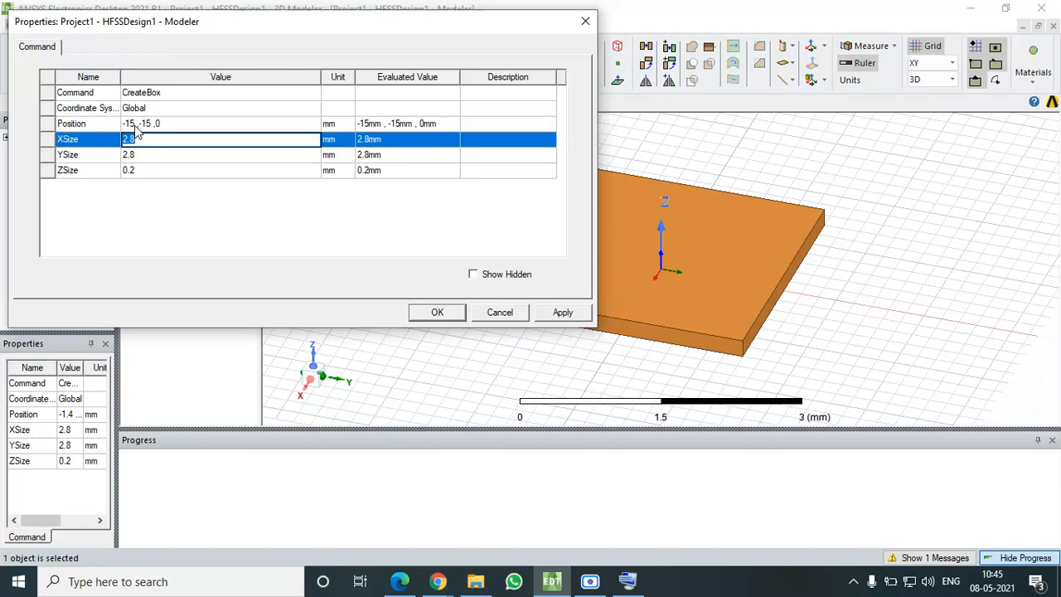
pyautogui.click(184, 228)
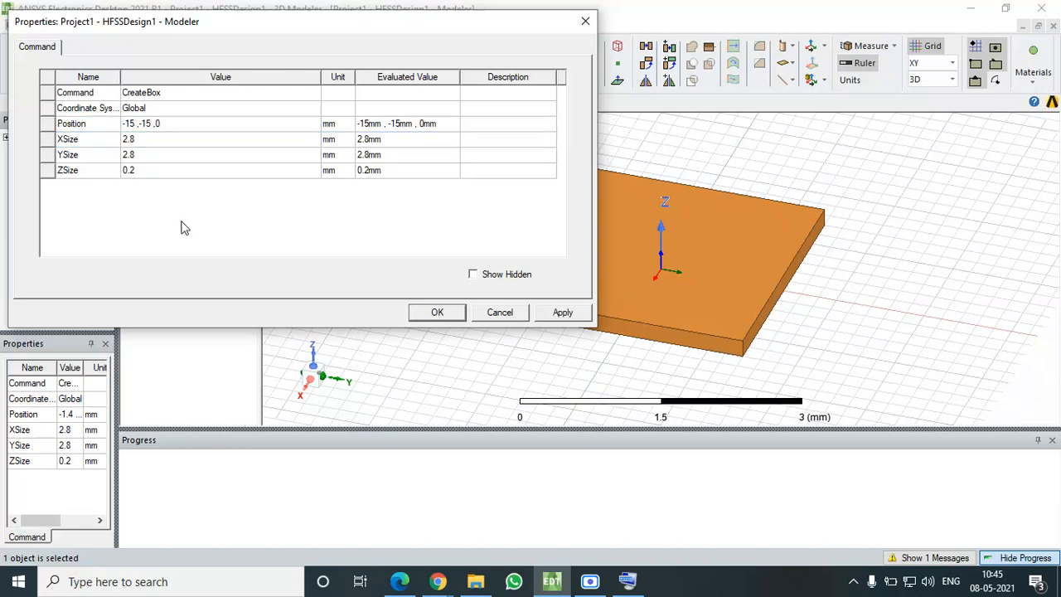
# - Set both the XSize and YSize of the ground box to 30 mm
pyautogui.click(146, 142)
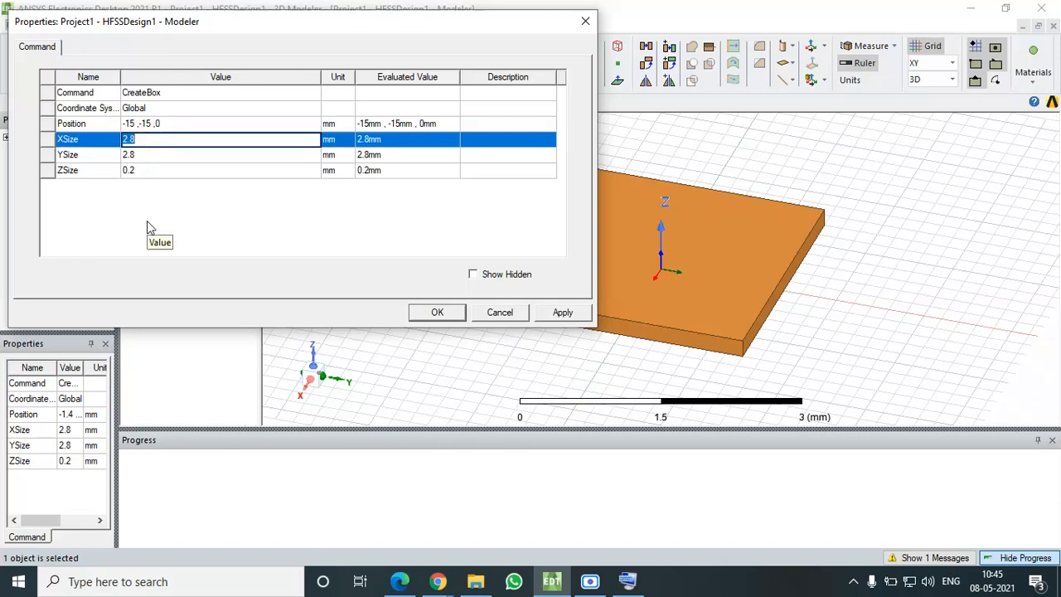
pyautogui.write('30')
pyautogui.click(177, 216)
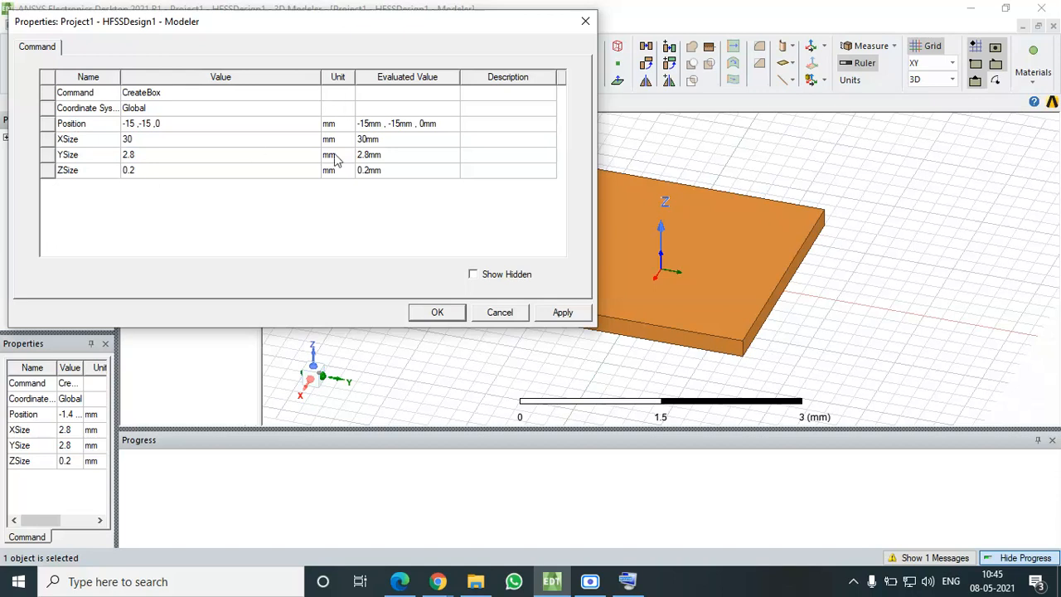
pyautogui.click(171, 154)
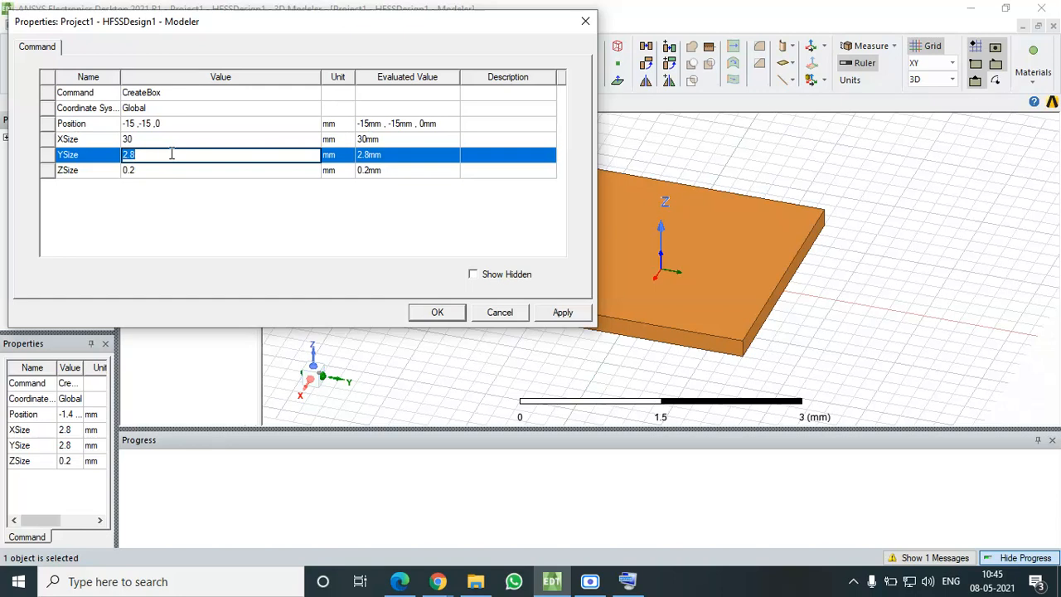
pyautogui.write('30')
pyautogui.click(186, 201)
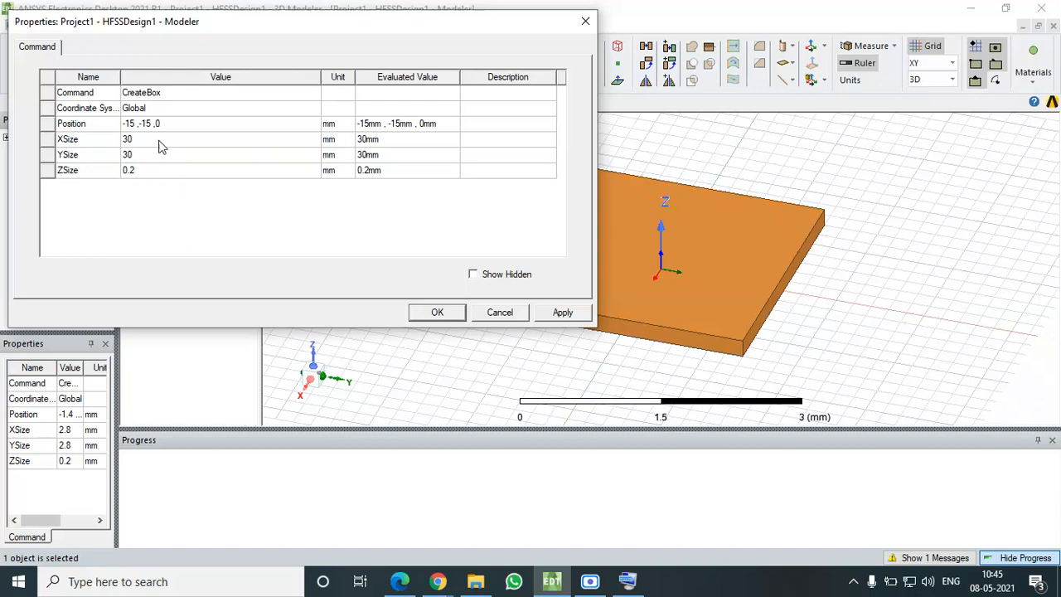
# - Set the ground box's ZSize to 0.032 mm, apply the new geometry and close its properties
pyautogui.click(147, 172)
pyautogui.click(147, 172)
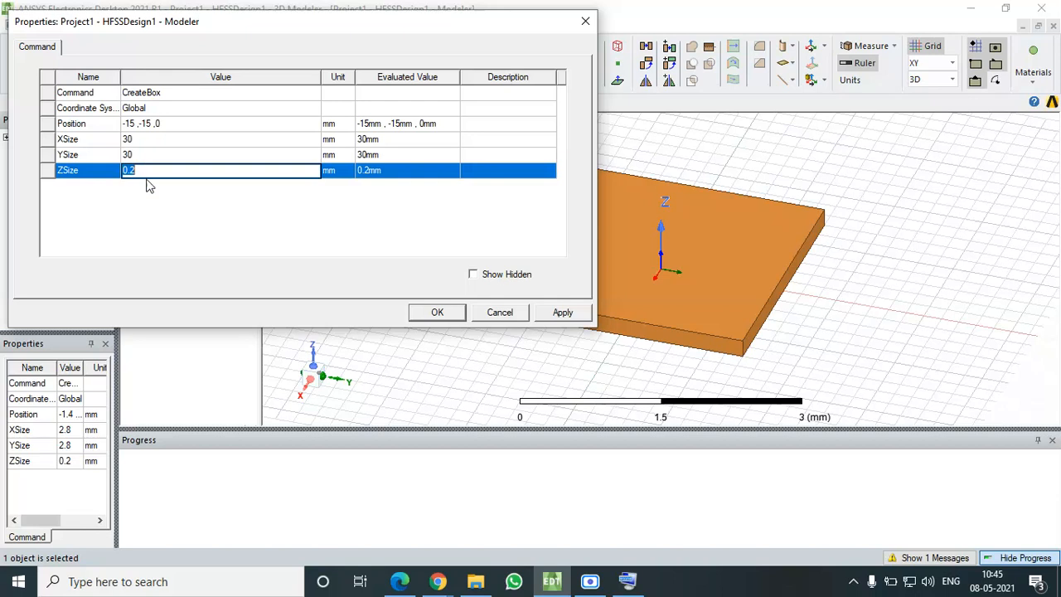
pyautogui.write('0.032')
pyautogui.click(206, 241)
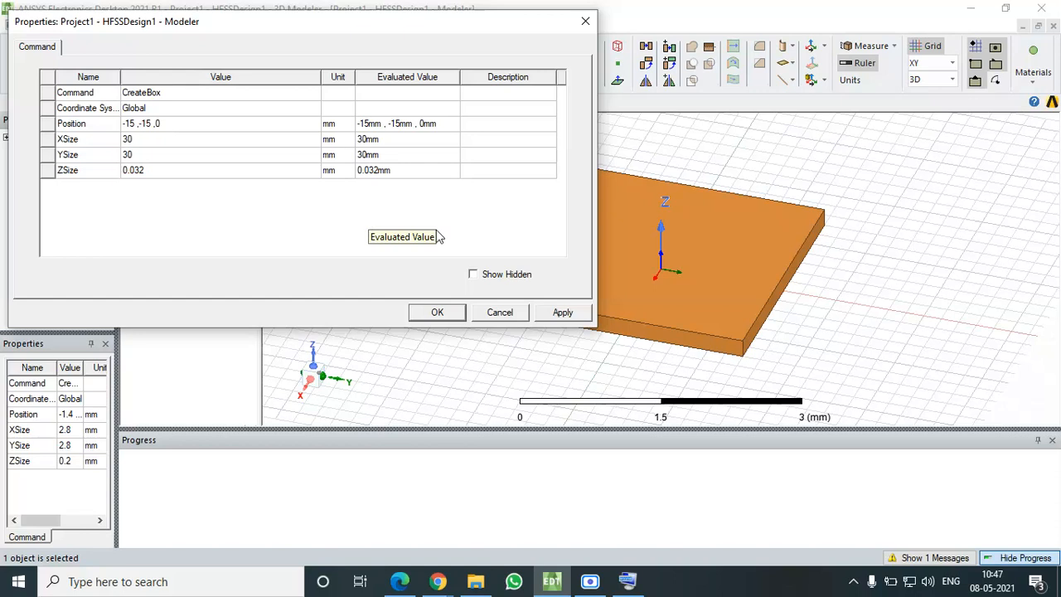
pyautogui.click(563, 315)
pyautogui.click(557, 315)
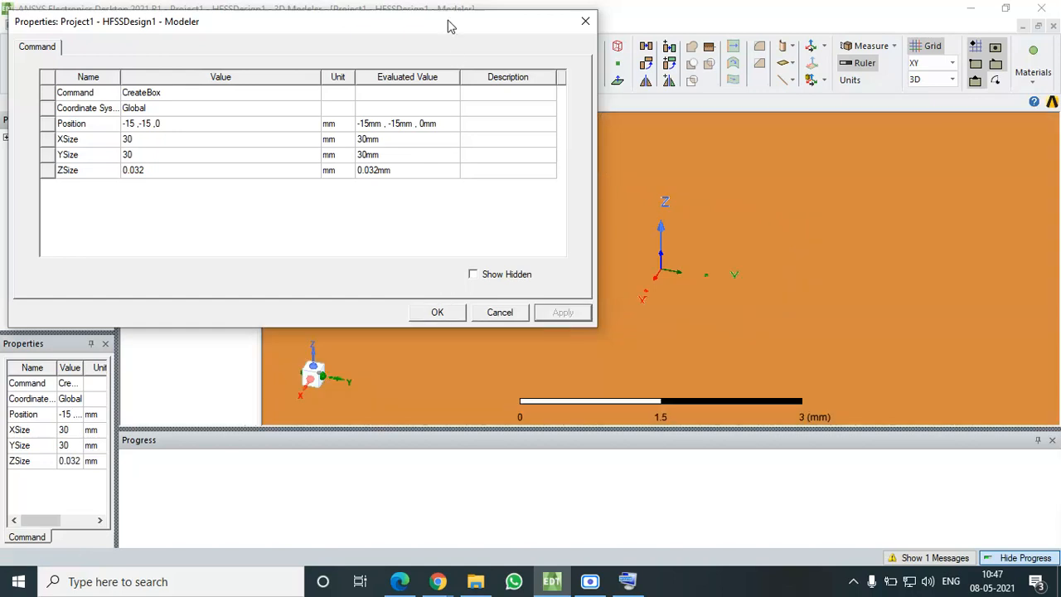
pyautogui.moveTo(448, 26); pyautogui.dragTo(462, 184)
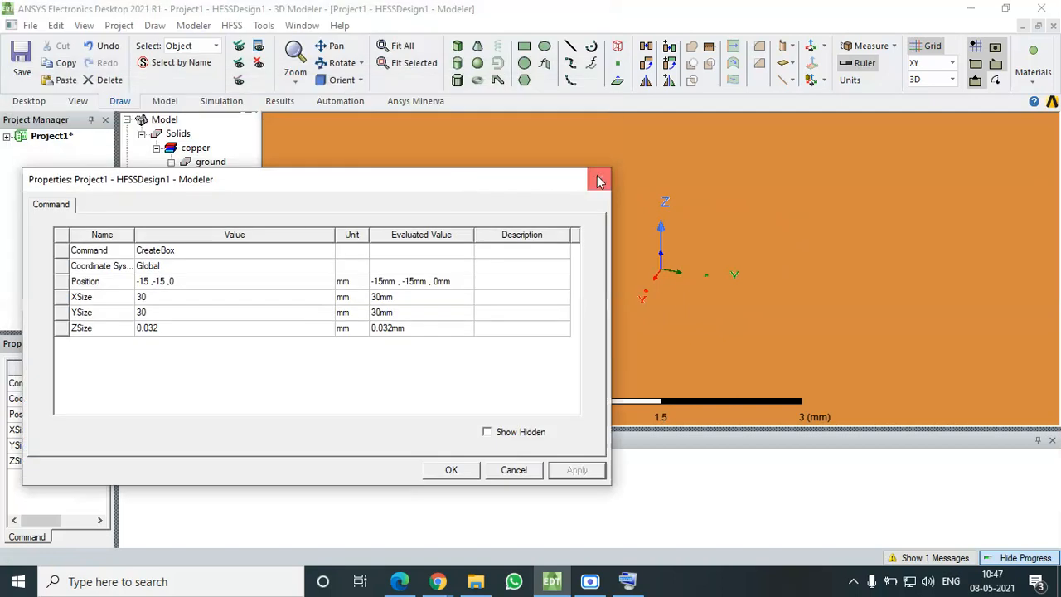
pyautogui.click(600, 180)
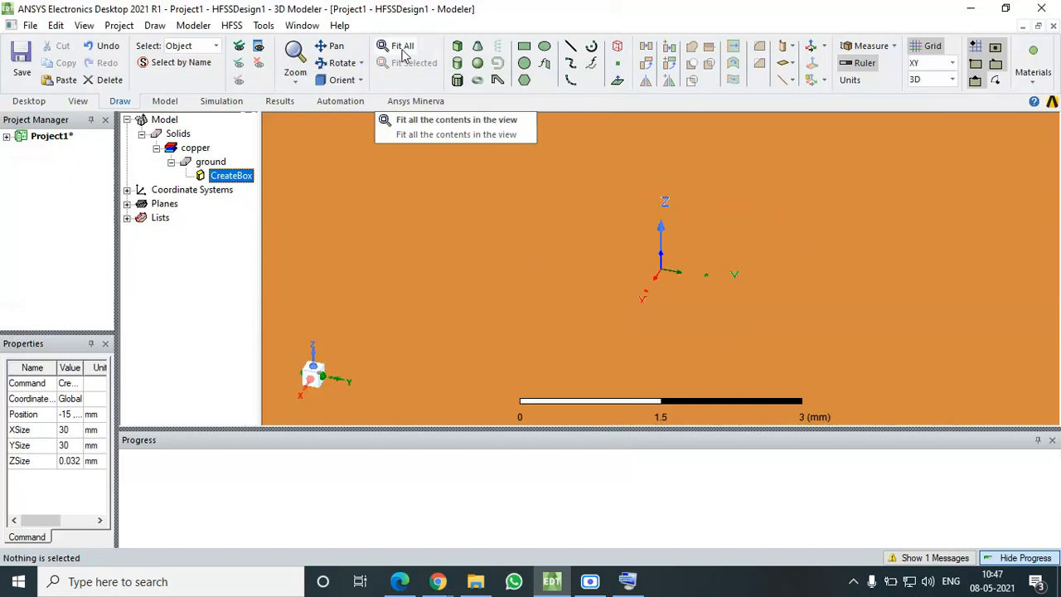
# - Inspect the resized ground plane up close and fit the whole model in view
pyautogui.click(401, 52)
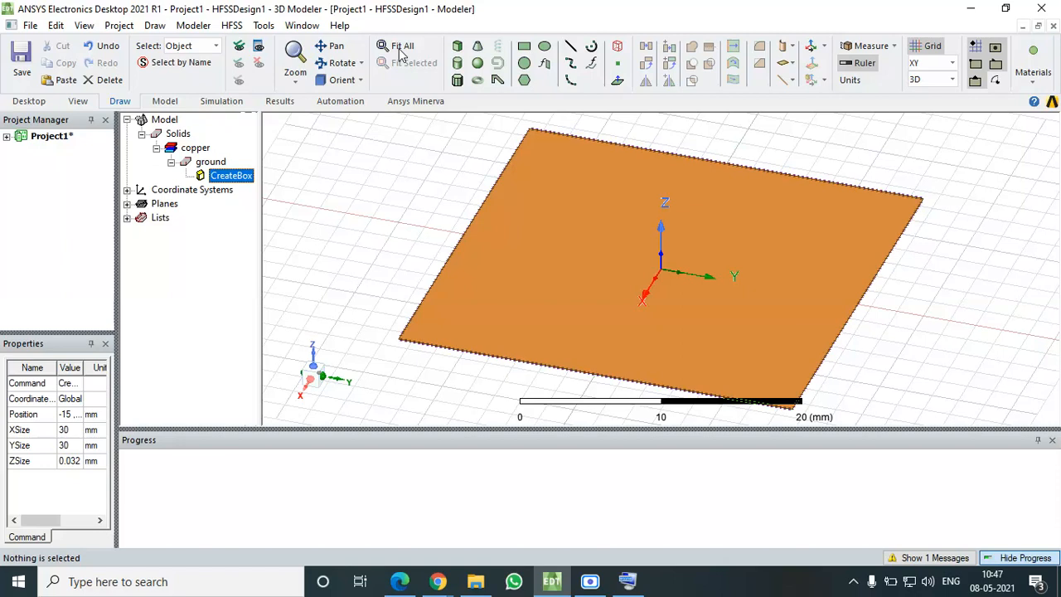
pyautogui.click(295, 52)
pyautogui.moveTo(629, 298); pyautogui.dragTo(567, 106)
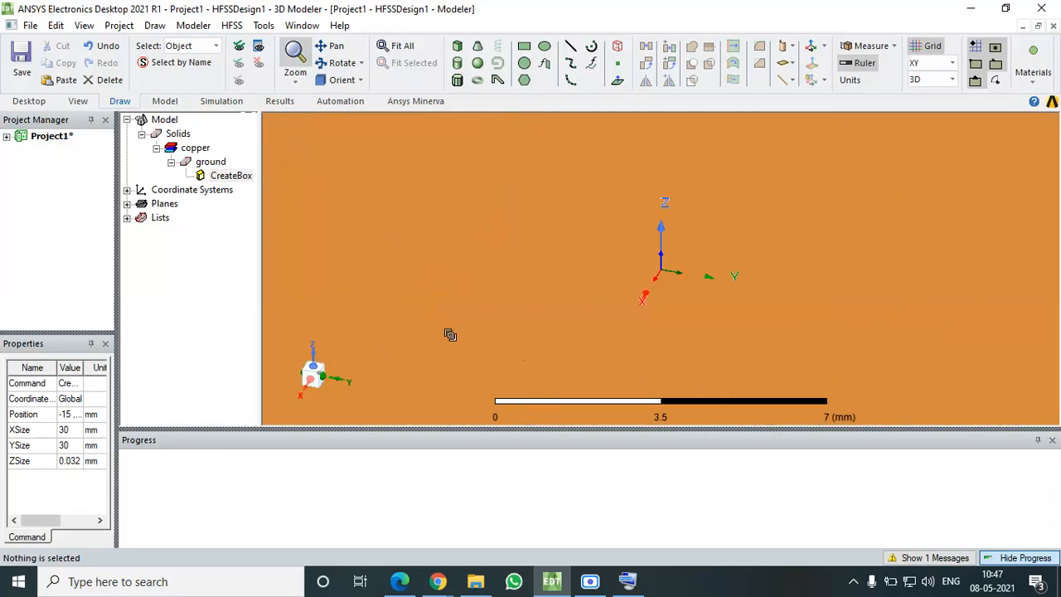
pyautogui.click(397, 49)
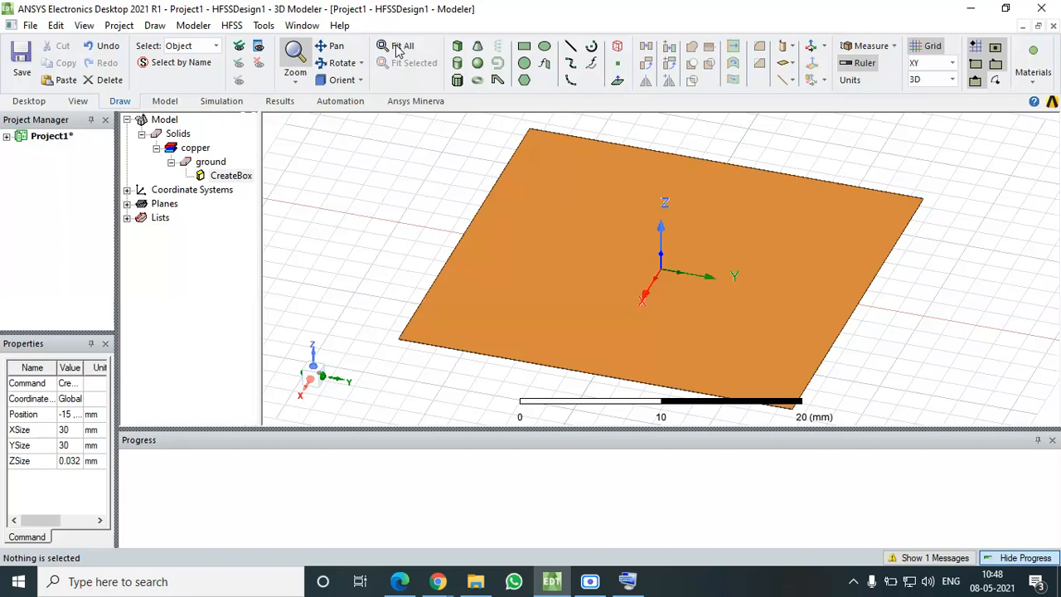
# - Set the ground box's X position to -gl/2 and define the variable gl as 30mm
pyautogui.doubleClick(235, 178)
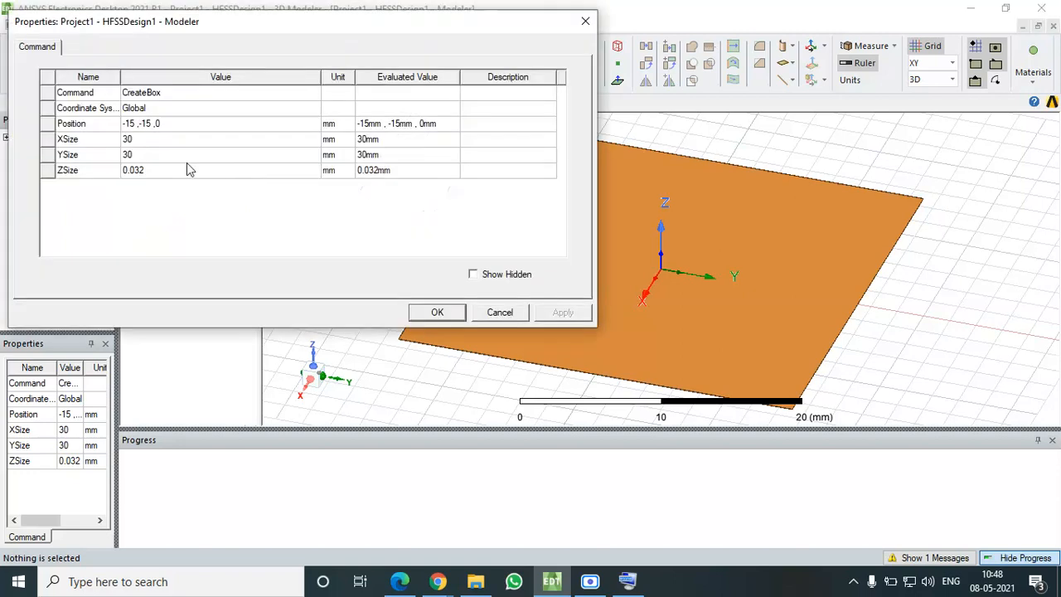
pyautogui.click(136, 123)
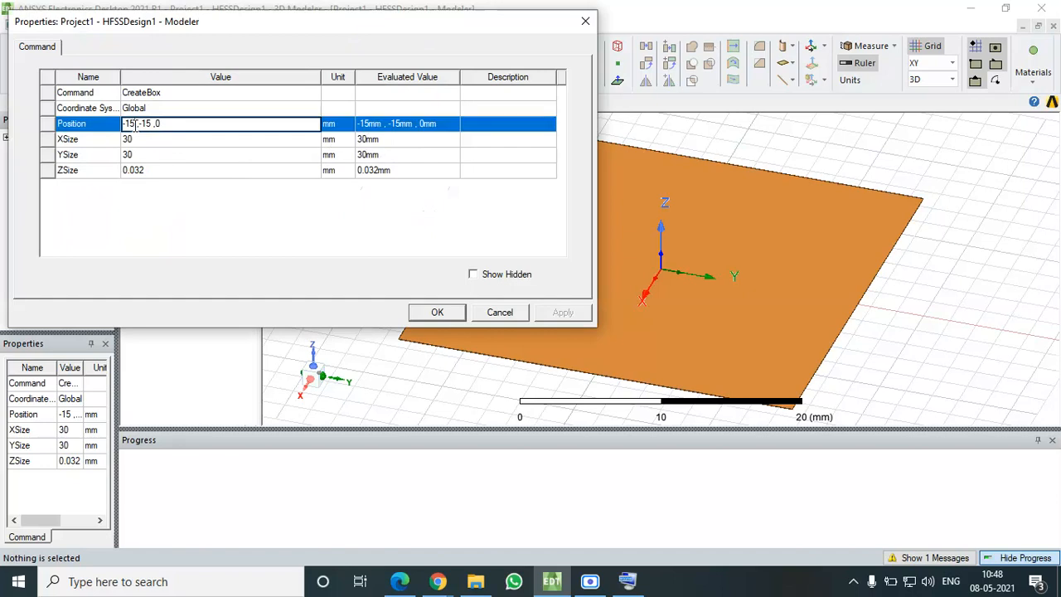
pyautogui.press('BackSpace')
pyautogui.press('BackSpace')
pyautogui.click(627, 581)
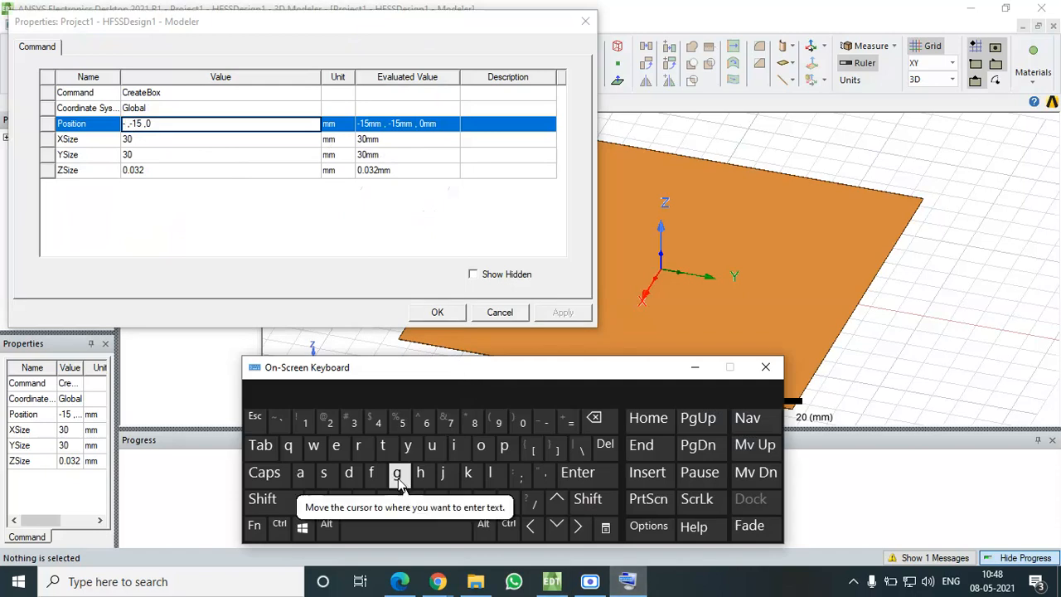
pyautogui.click(296, 290)
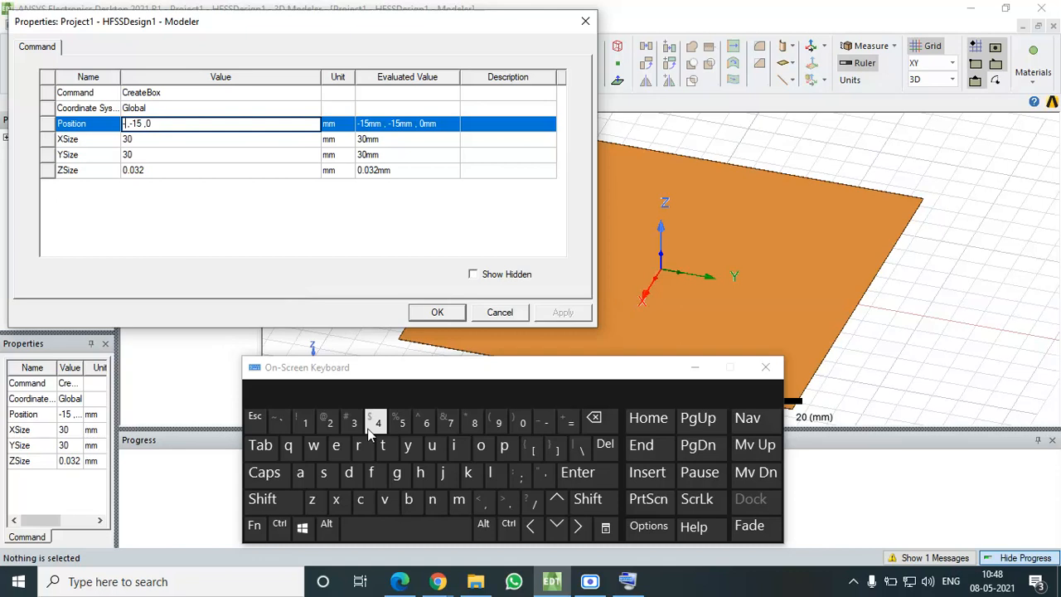
pyautogui.click(396, 474)
pyautogui.write('/2')
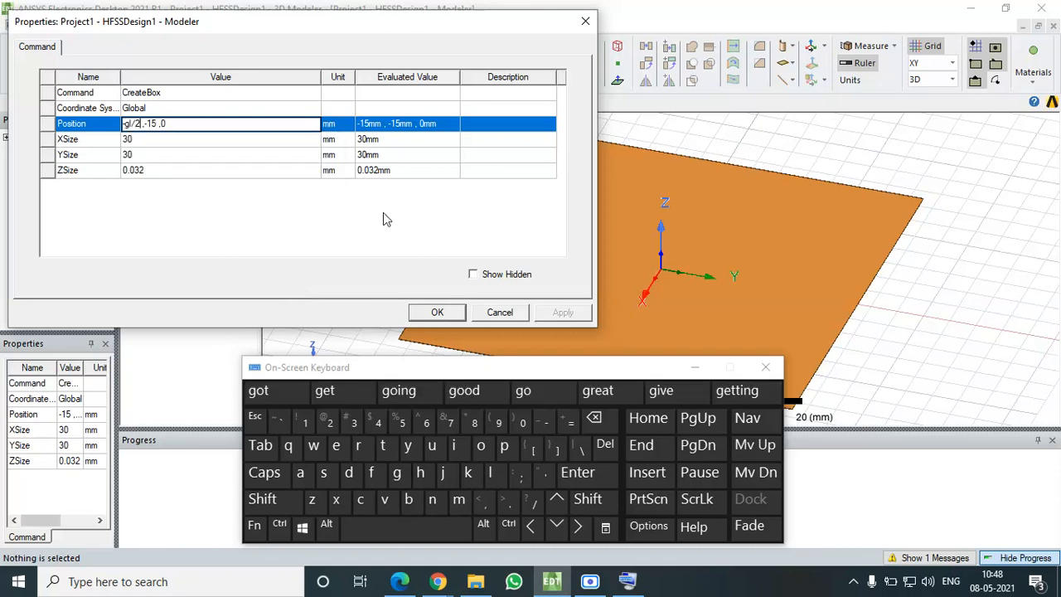
pyautogui.click(383, 212)
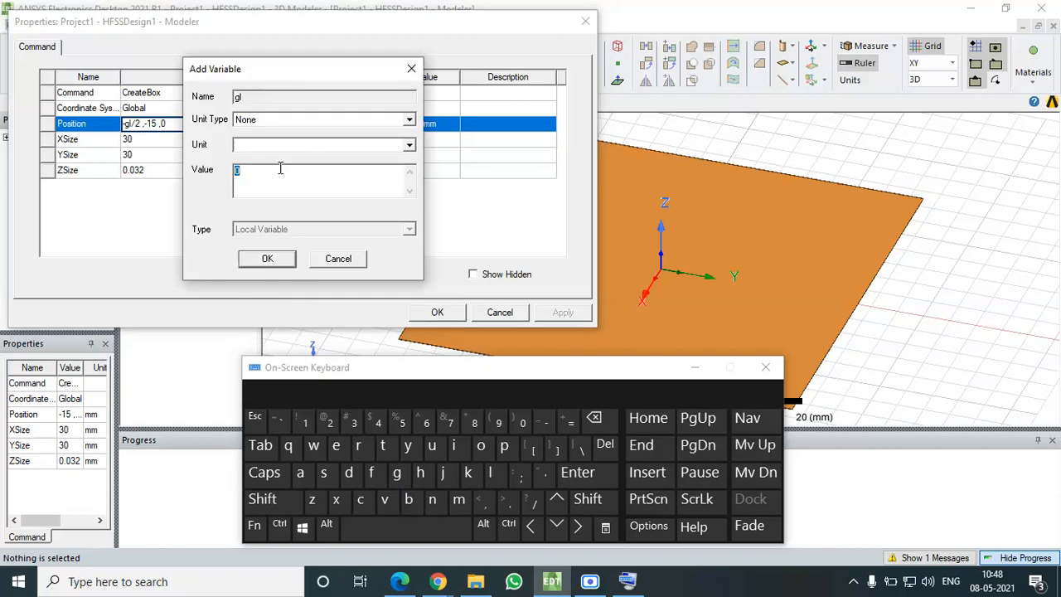
pyautogui.write('30mm')
pyautogui.click(267, 259)
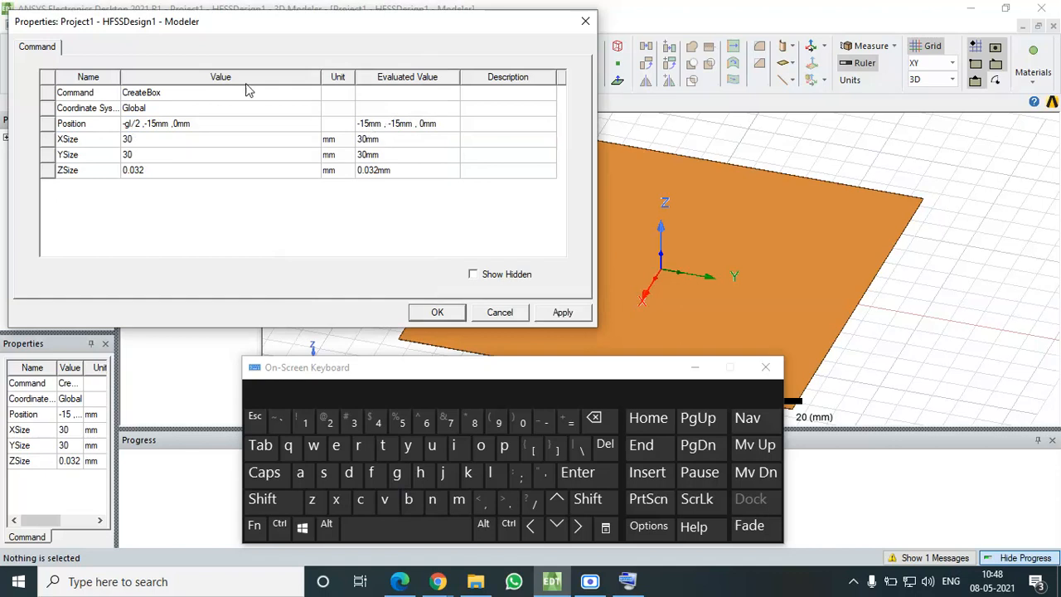
# - Set the ground box's Y position to -gl/2, without a trailing mm unit
pyautogui.click(157, 124)
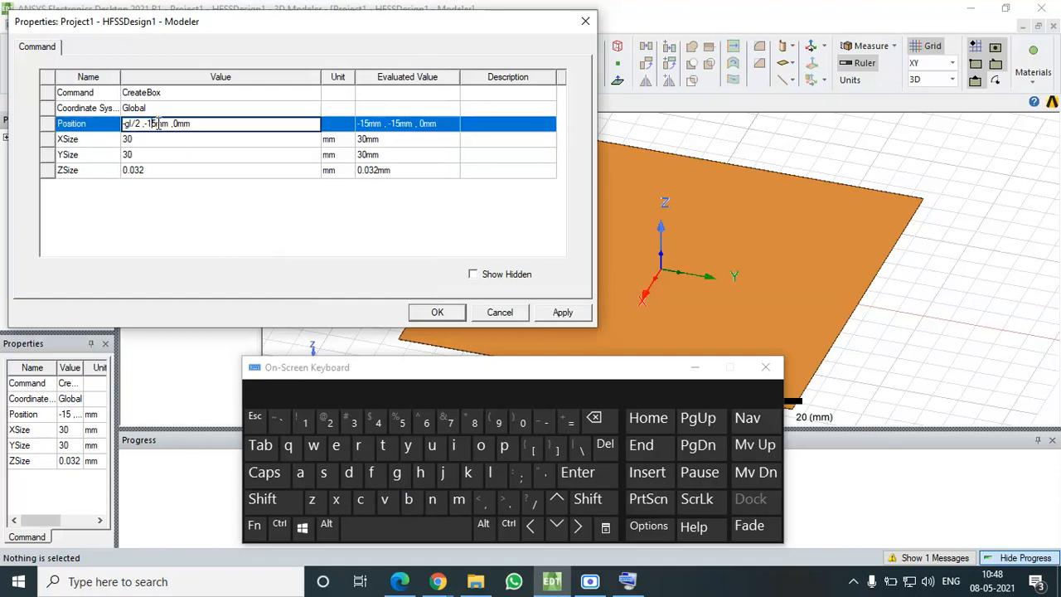
pyautogui.press('BackSpace')
pyautogui.press('BackSpace')
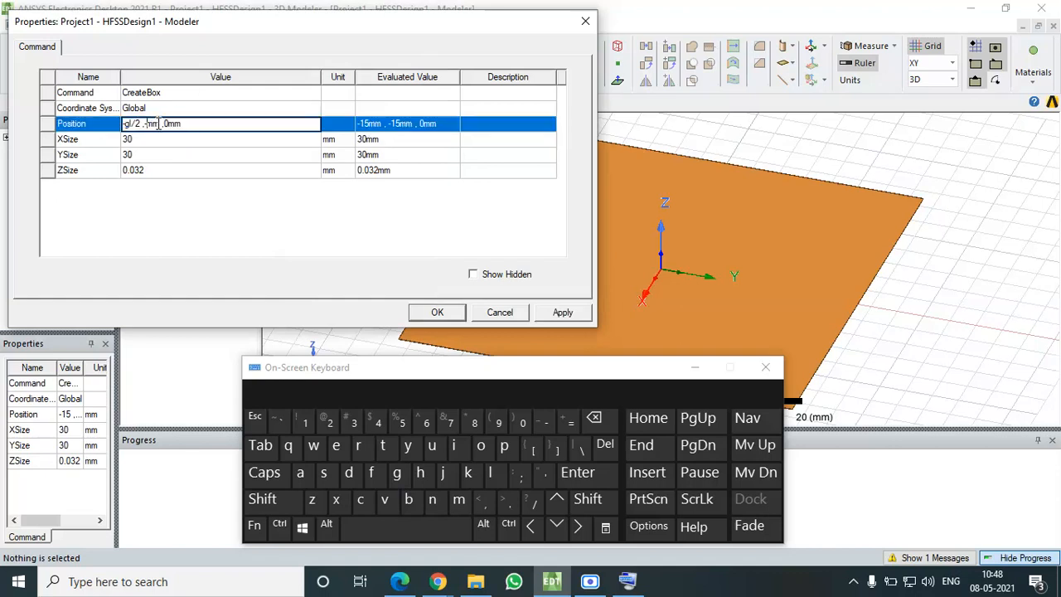
pyautogui.click(403, 475)
pyautogui.write('l/2')
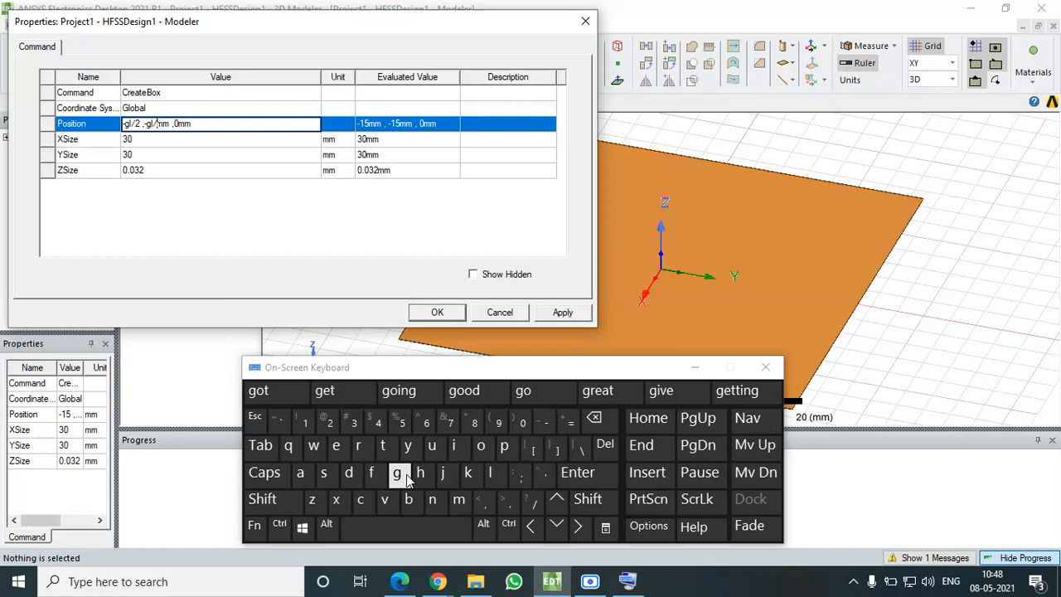
pyautogui.click(298, 248)
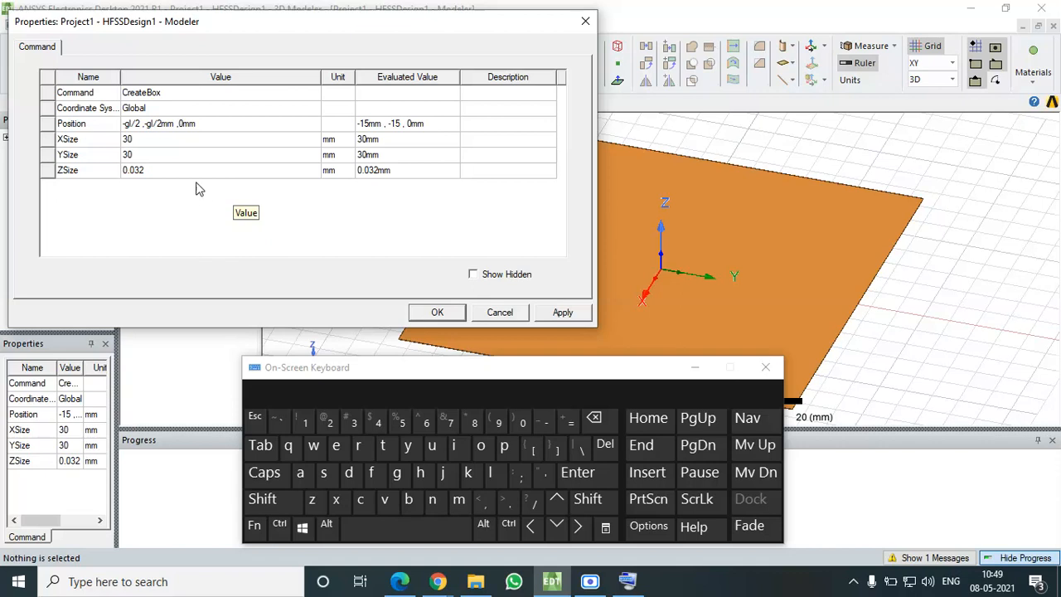
pyautogui.click(162, 123)
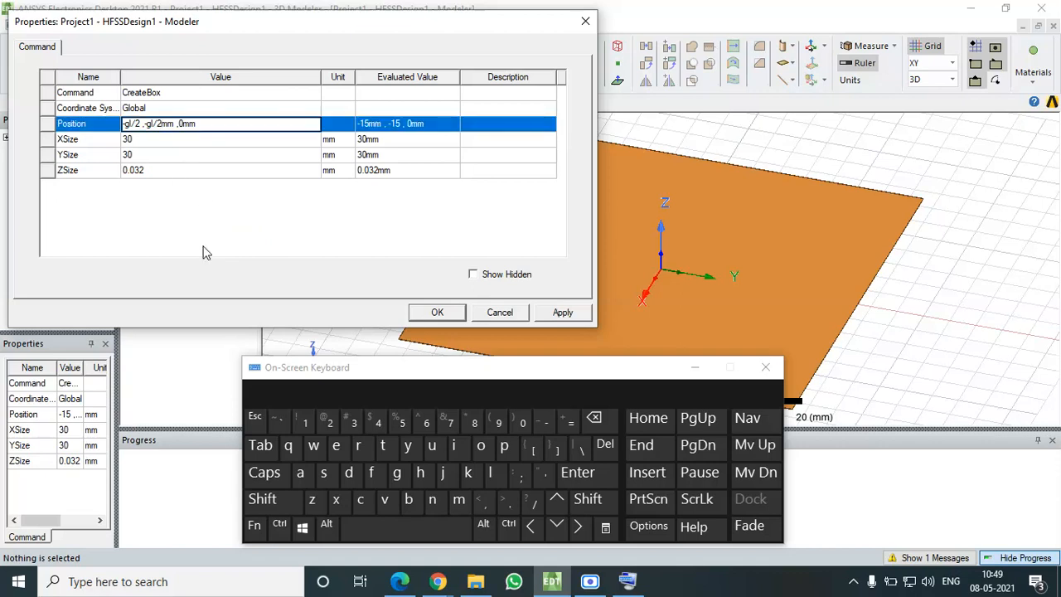
pyautogui.press('Delete')
pyautogui.press('Delete')
pyautogui.click(285, 229)
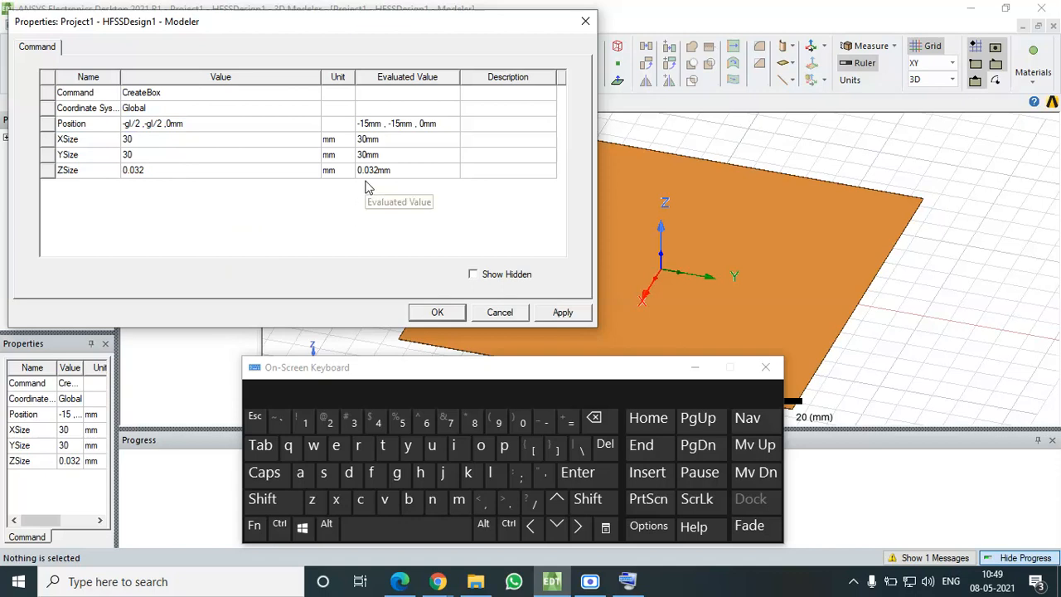
# - Set the ground box's XSize to the variable gl
pyautogui.click(153, 147)
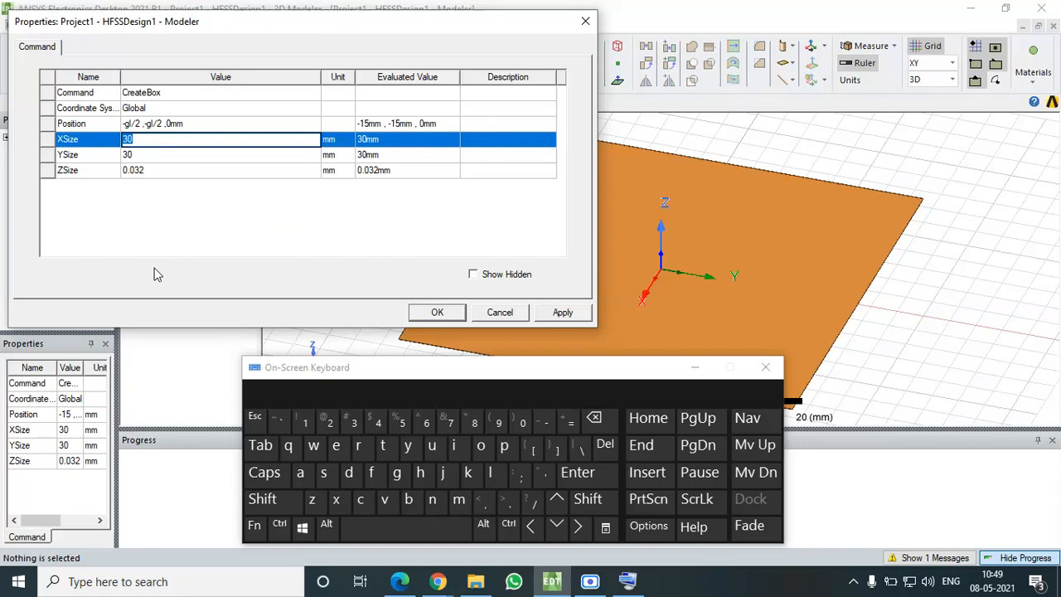
pyautogui.click(396, 473)
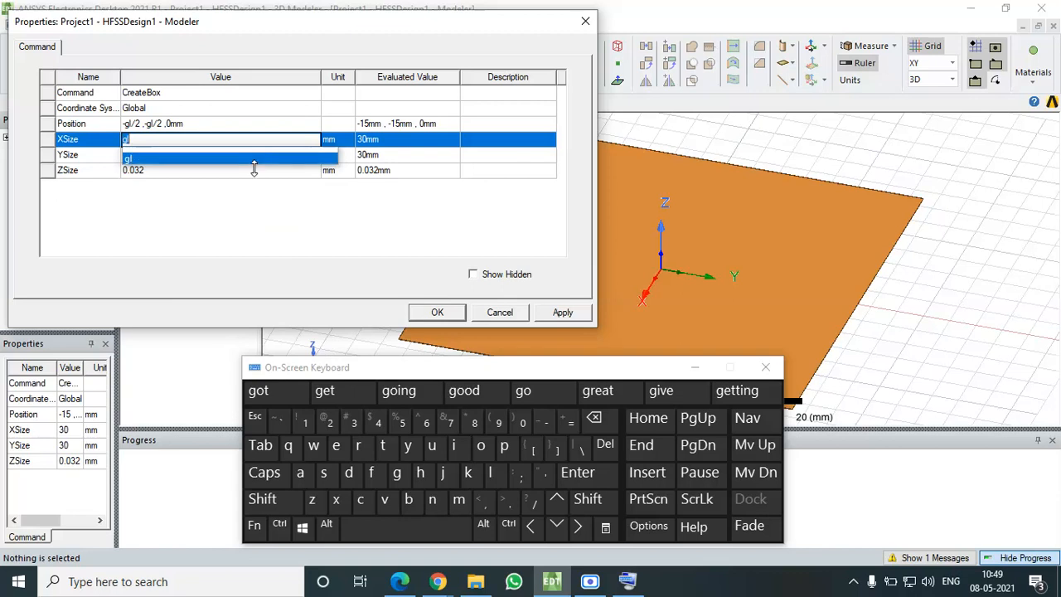
pyautogui.click(256, 214)
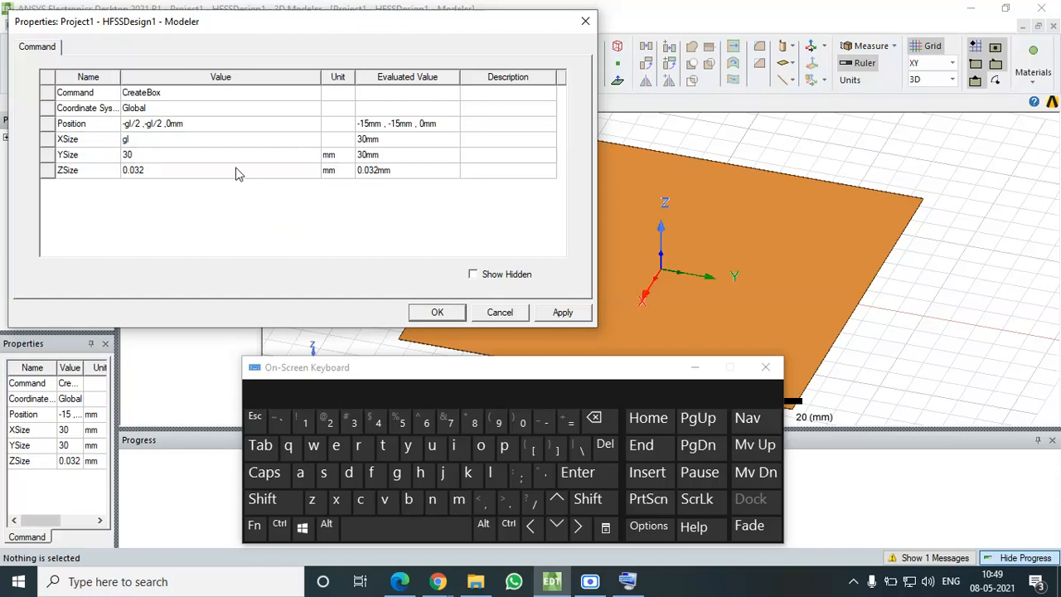
# - Set the ground box's YSize to the variable gl and apply the change
pyautogui.click(197, 163)
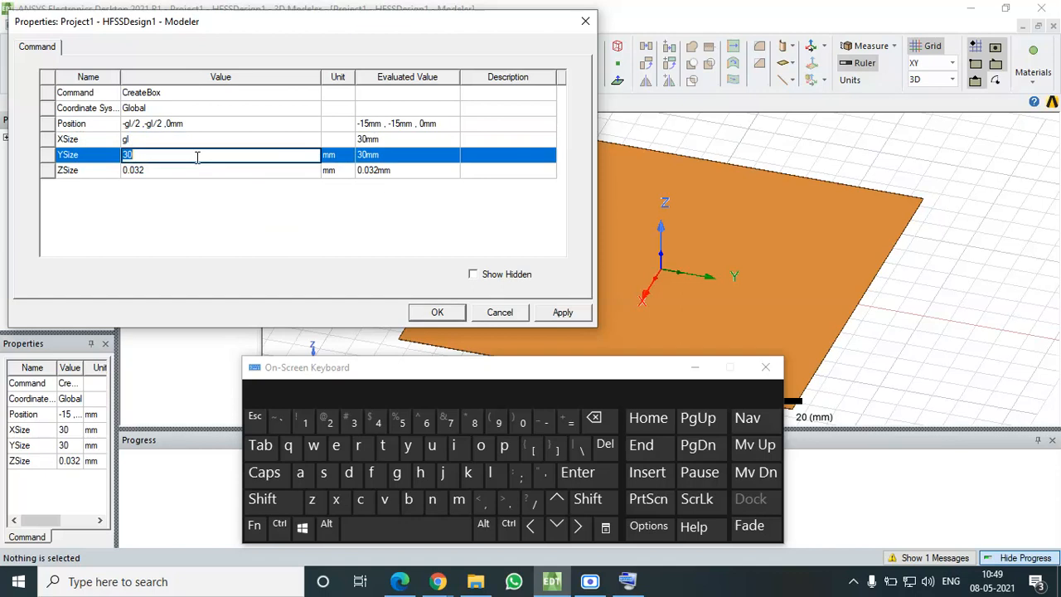
pyautogui.click(397, 473)
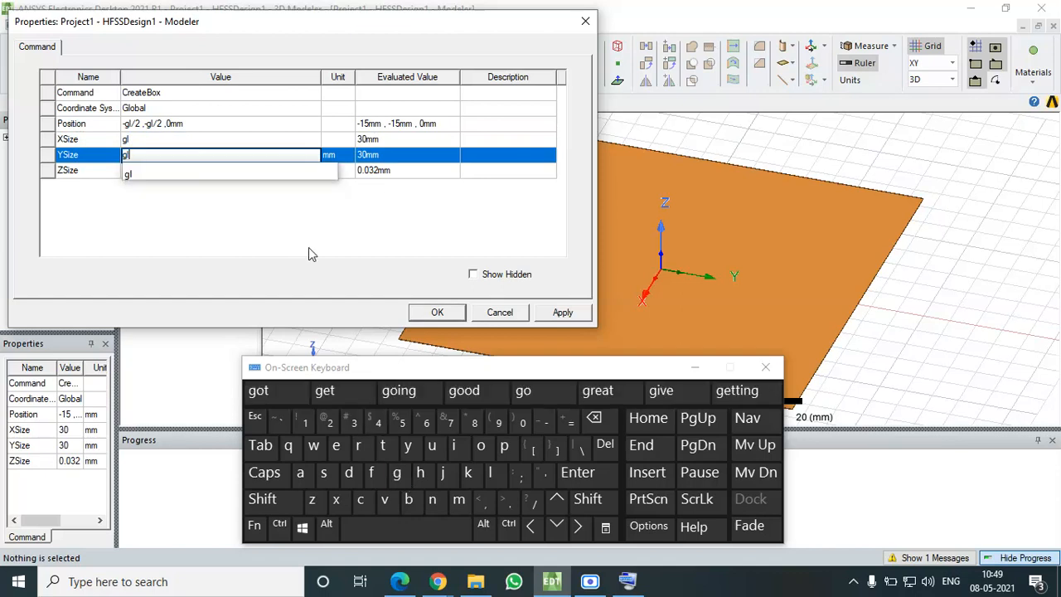
pyautogui.click(278, 175)
pyautogui.click(561, 312)
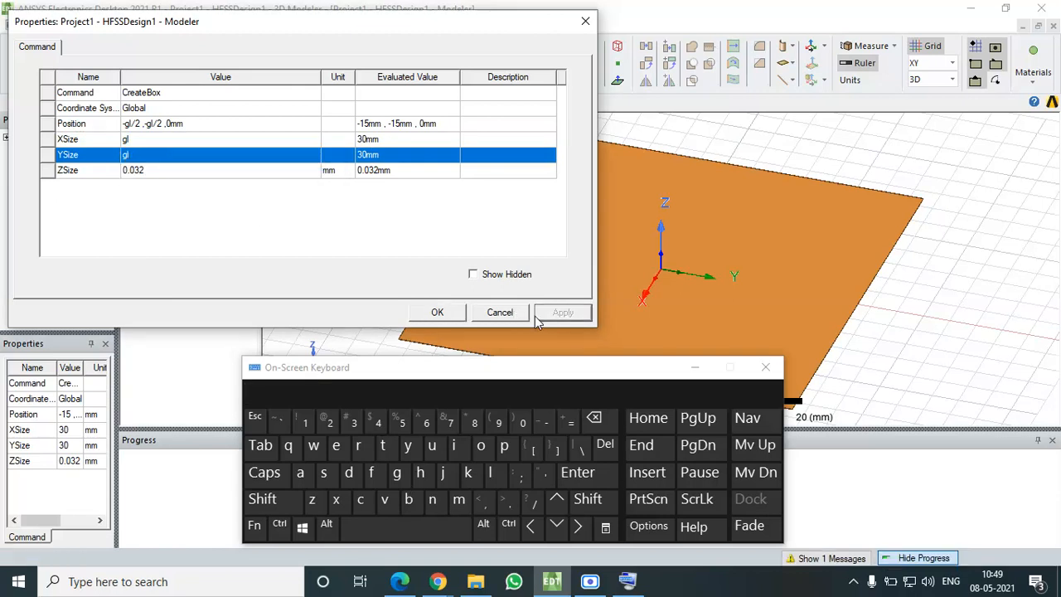
# - Set the ground box's ZSize to a new length variable pt defined as 0.032 mm, and put the on-screen keyboard away
pyautogui.click(184, 172)
pyautogui.write('pt')
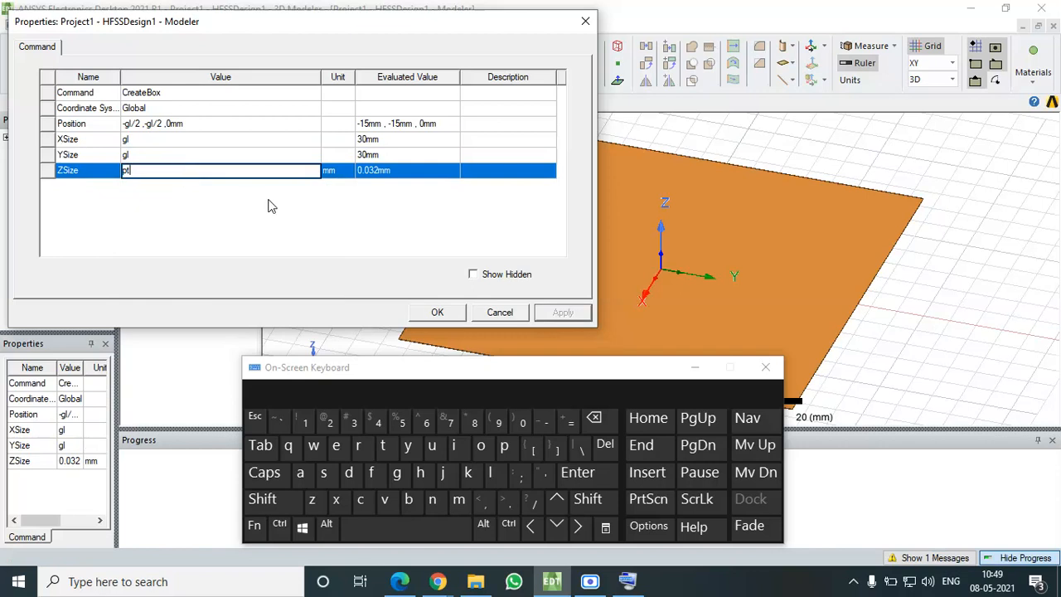
pyautogui.press('Return')
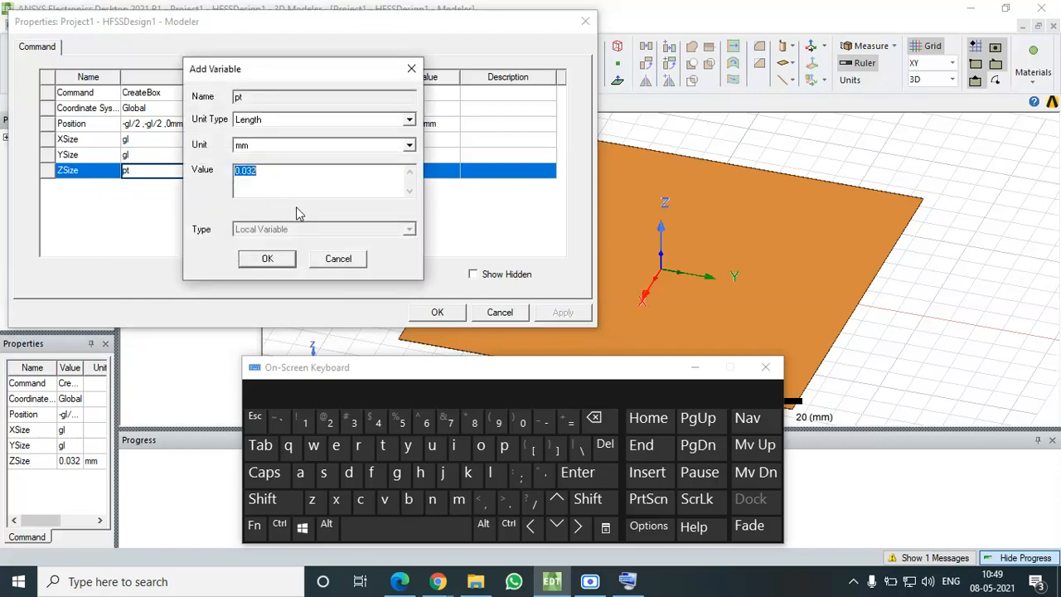
pyautogui.click(274, 188)
pyautogui.click(282, 260)
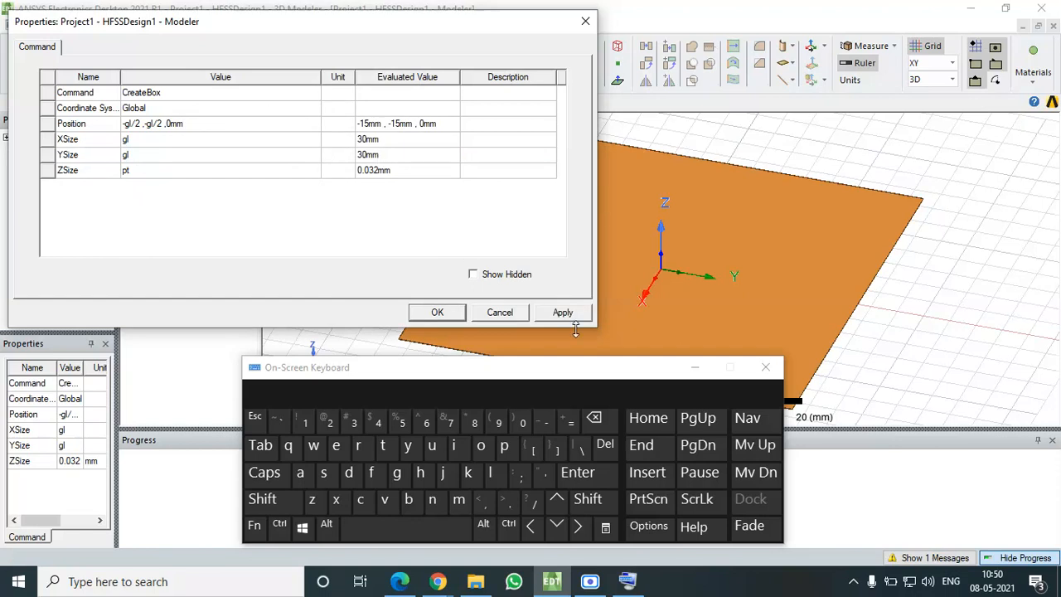
pyautogui.click(455, 316)
pyautogui.click(695, 367)
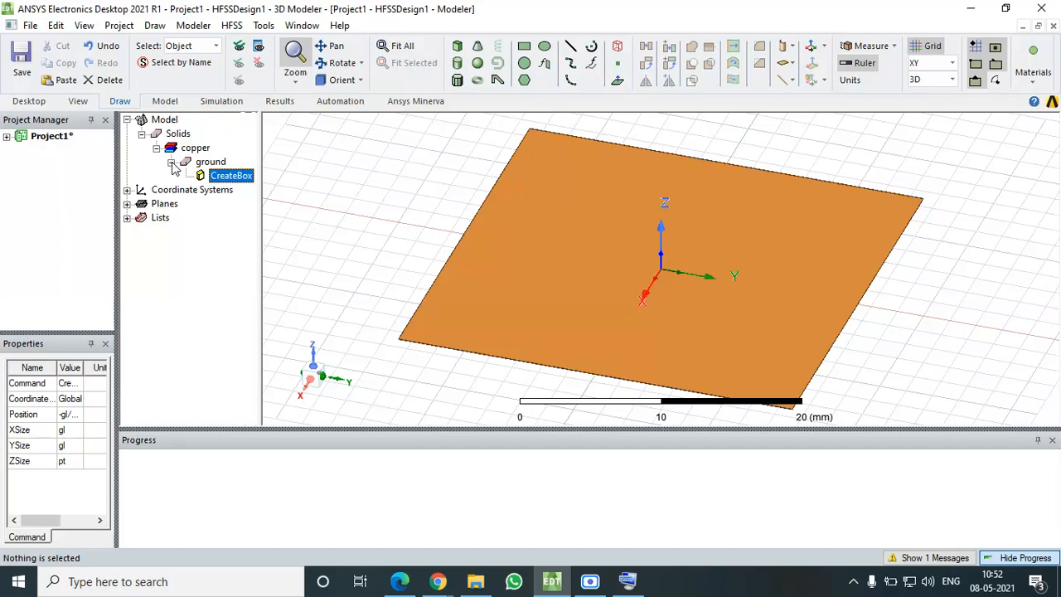
# - Open the design's local variables and set pt to 0.035 mm
pyautogui.click(233, 26)
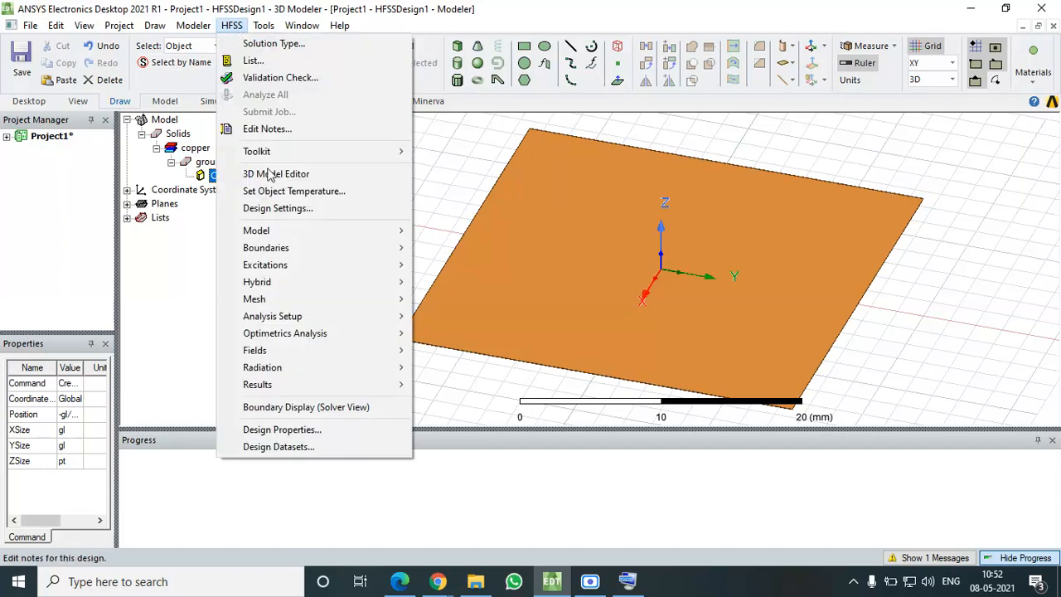
pyautogui.click(281, 429)
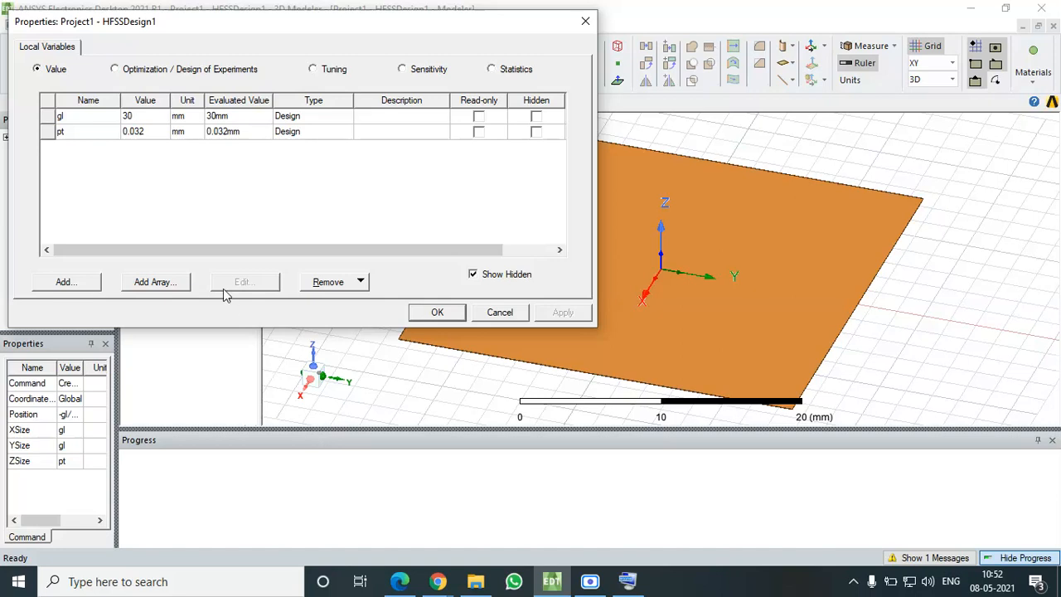
pyautogui.click(145, 135)
pyautogui.click(145, 135)
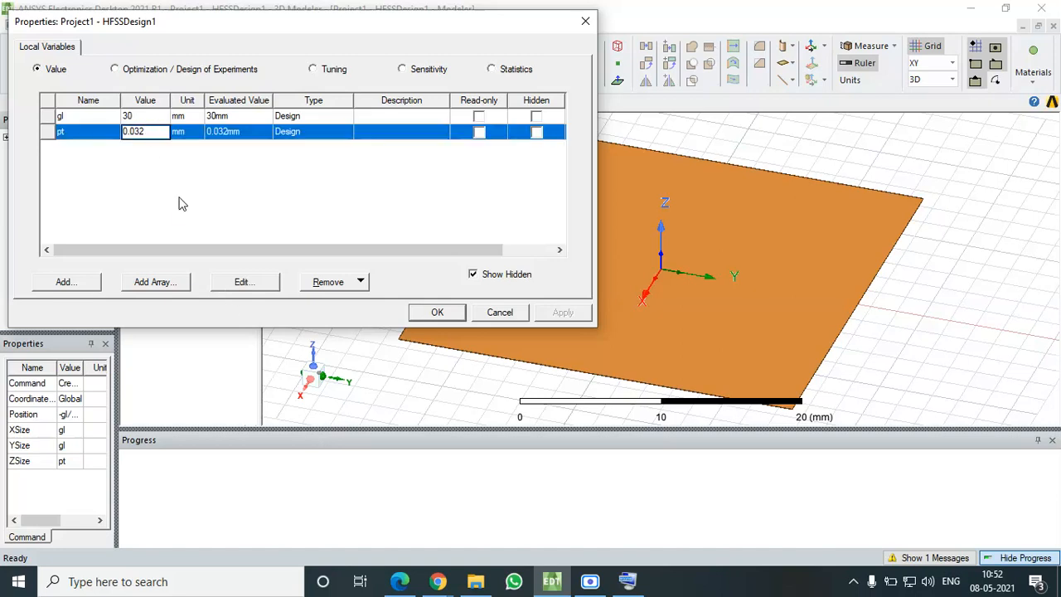
pyautogui.press('BackSpace')
pyautogui.write('5')
pyautogui.click(287, 175)
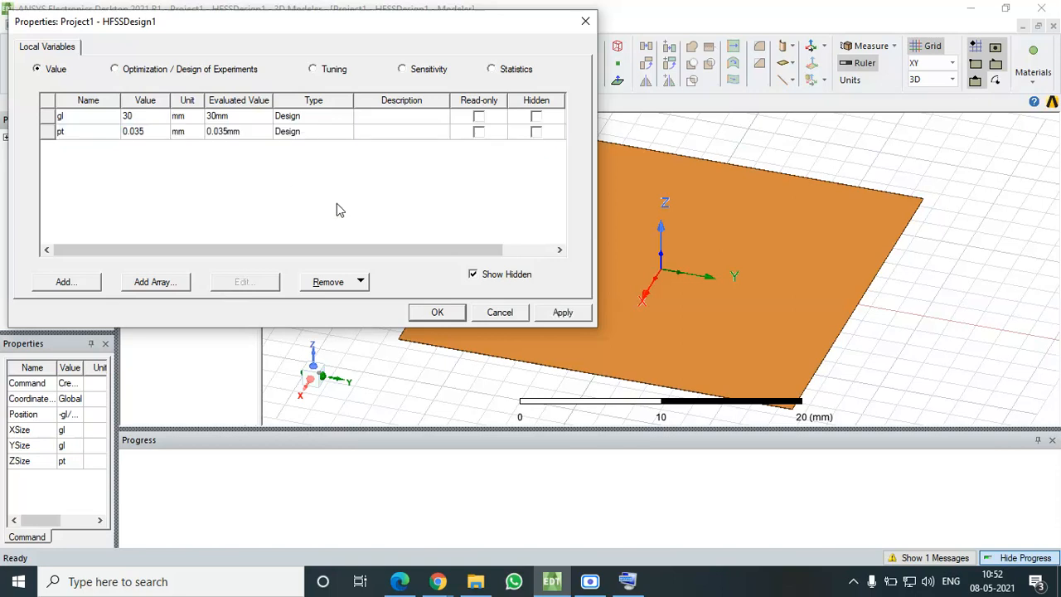
# - Set the design variable pt back to 0.032 mm and accept the design properties
pyautogui.click(160, 133)
pyautogui.press('BackSpace')
pyautogui.write('2')
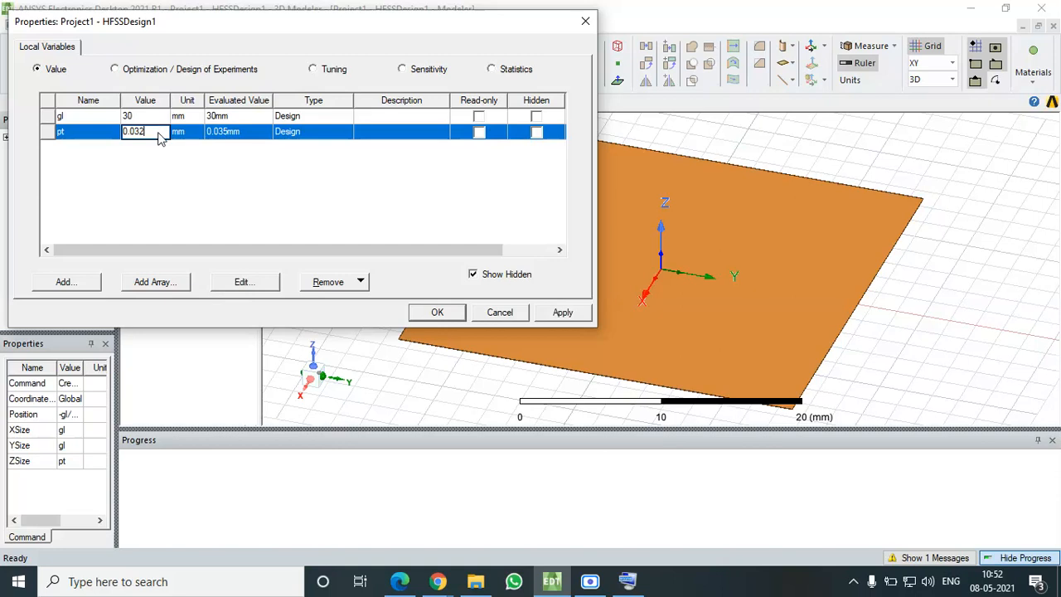
pyautogui.click(268, 163)
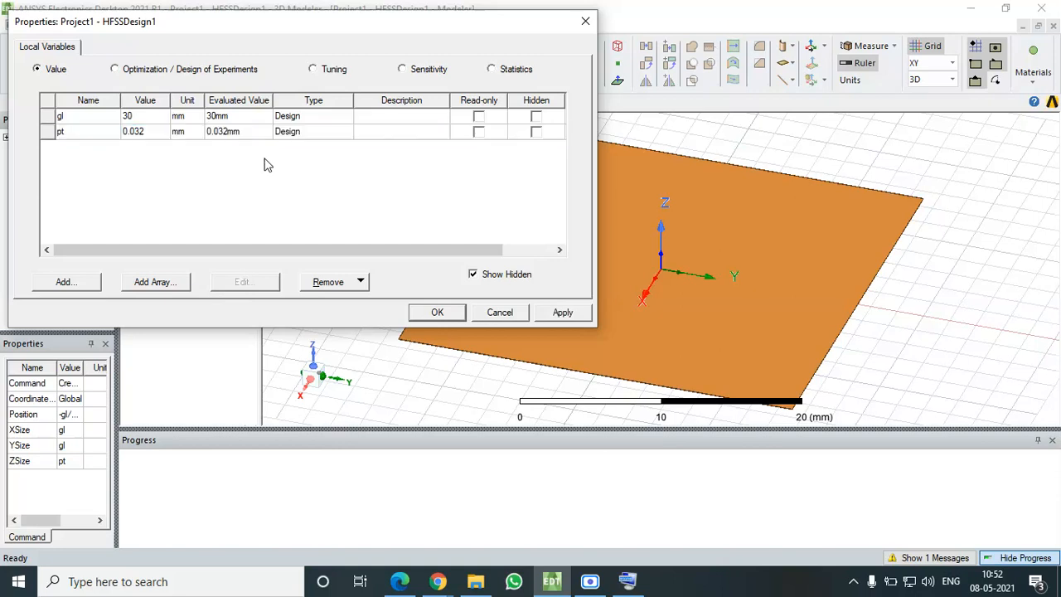
pyautogui.click(561, 314)
pyautogui.click(438, 314)
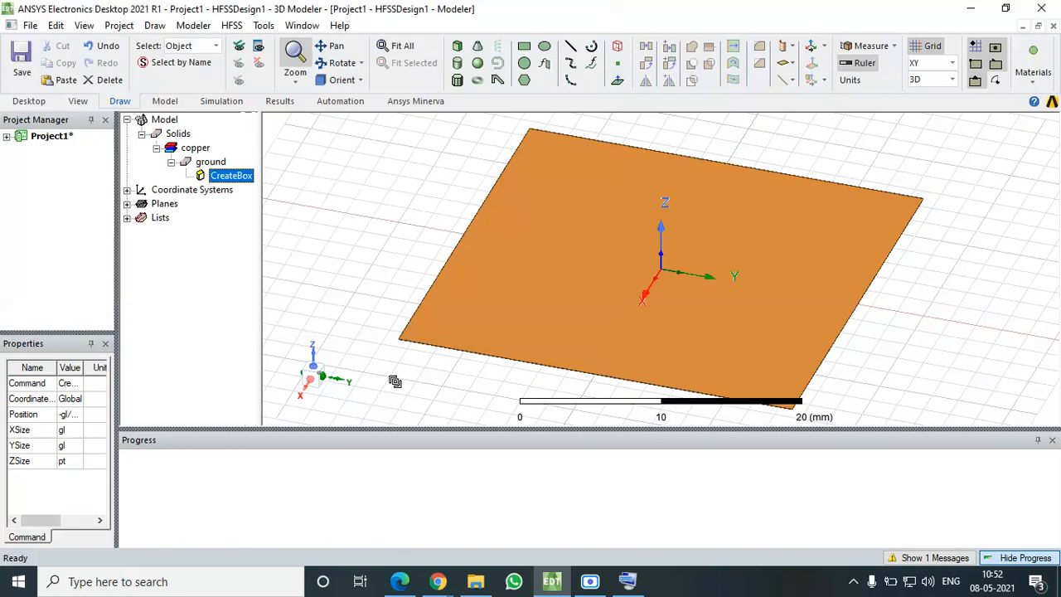
# - Examine how the ground box is nested under copper and Solids in the model tree
pyautogui.click(170, 163)
pyautogui.click(156, 147)
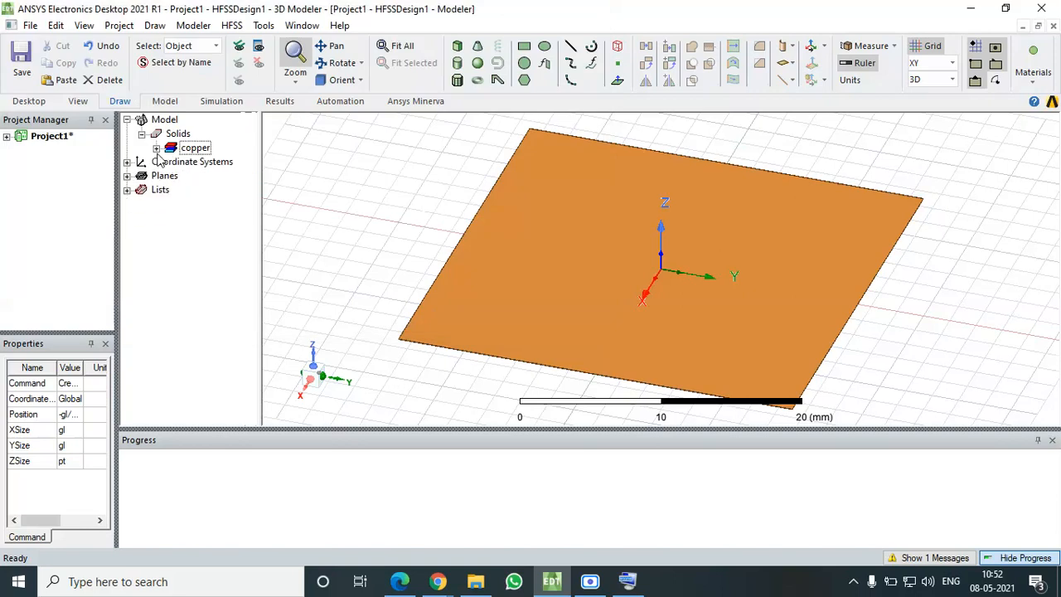
pyautogui.click(141, 134)
pyautogui.click(142, 134)
pyautogui.click(155, 147)
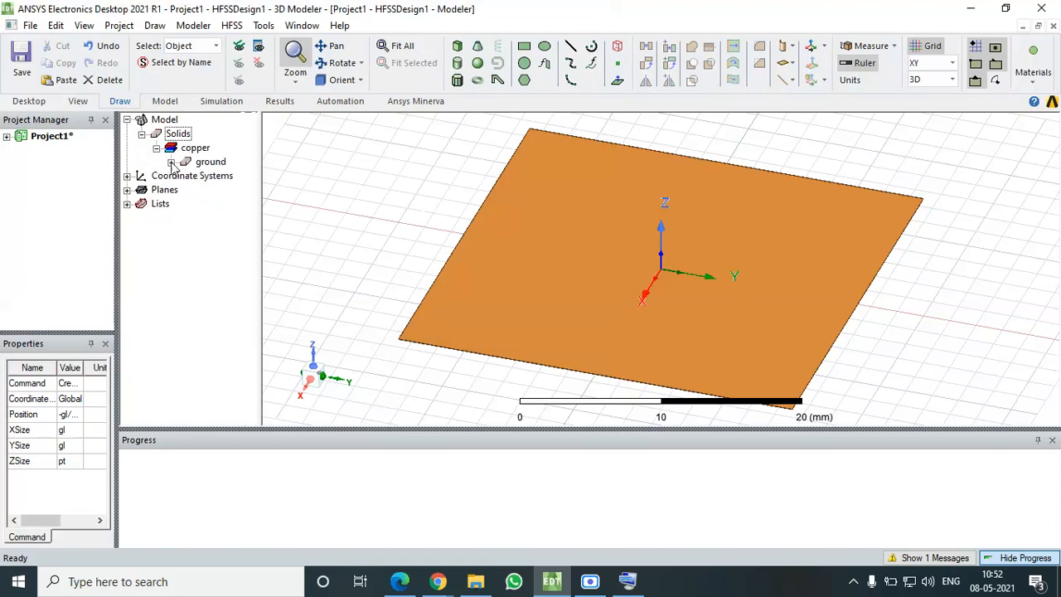
pyautogui.click(170, 162)
pyautogui.click(171, 163)
pyautogui.click(156, 147)
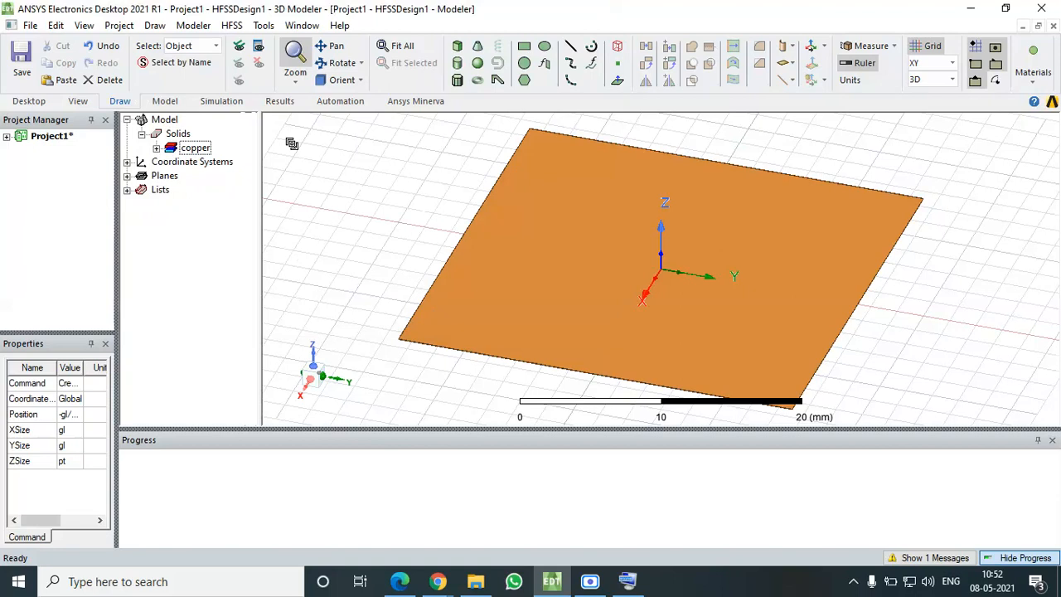
# - Draw a box on the ground plane's upper face between its opposite corners, 30 by 30 mm and about 1.97 mm high
pyautogui.click(295, 58)
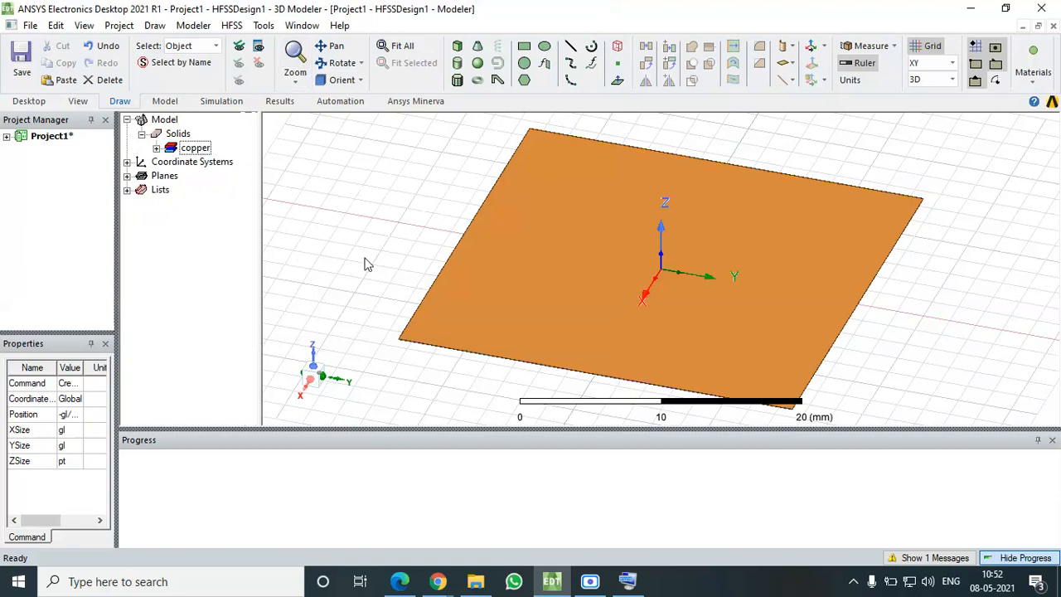
pyautogui.click(460, 49)
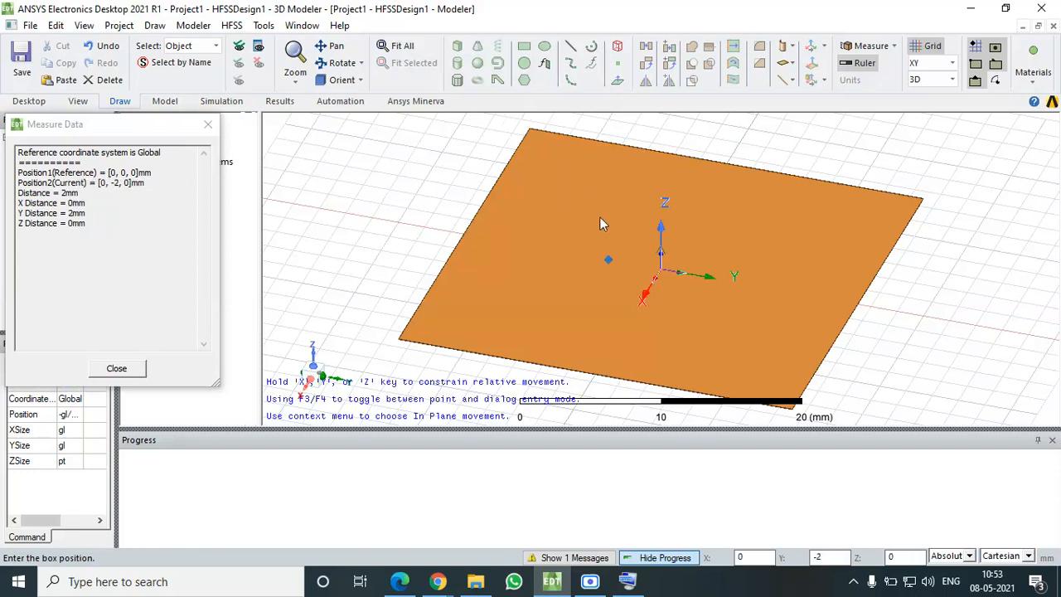
pyautogui.click(531, 134)
pyautogui.click(531, 134)
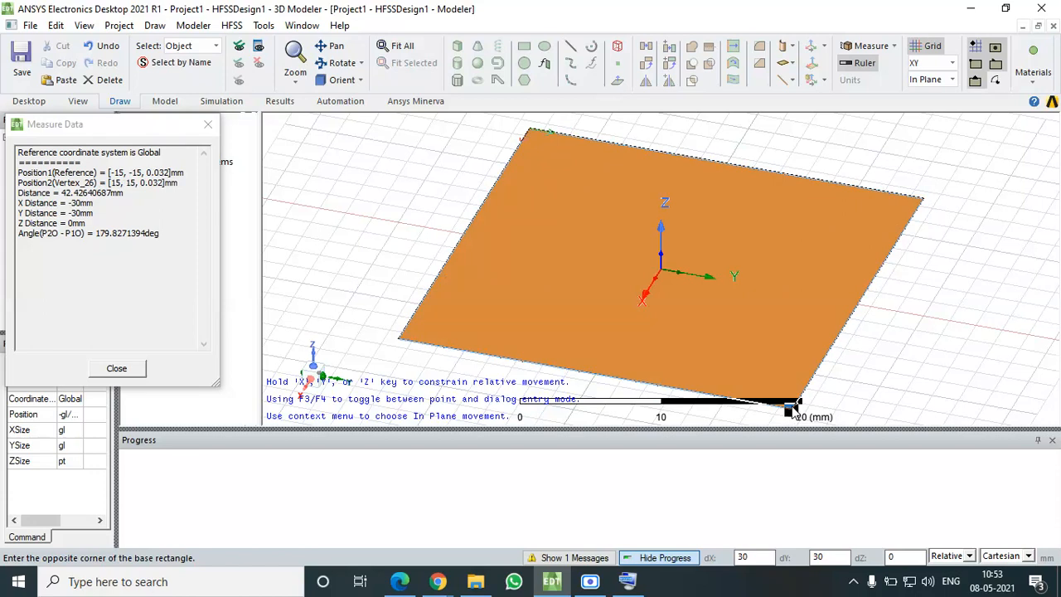
pyautogui.click(796, 404)
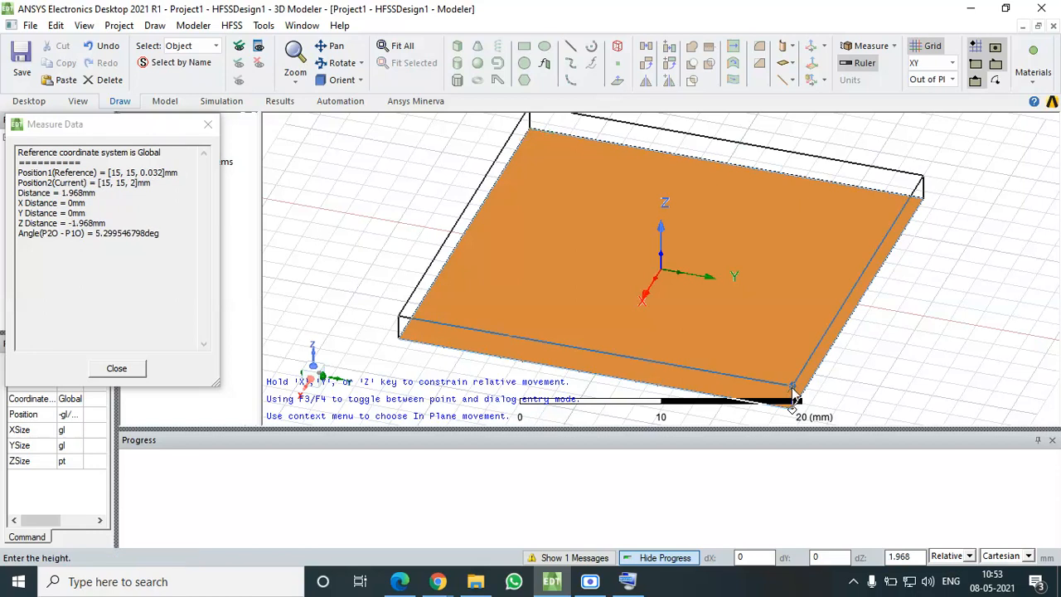
pyautogui.click(793, 389)
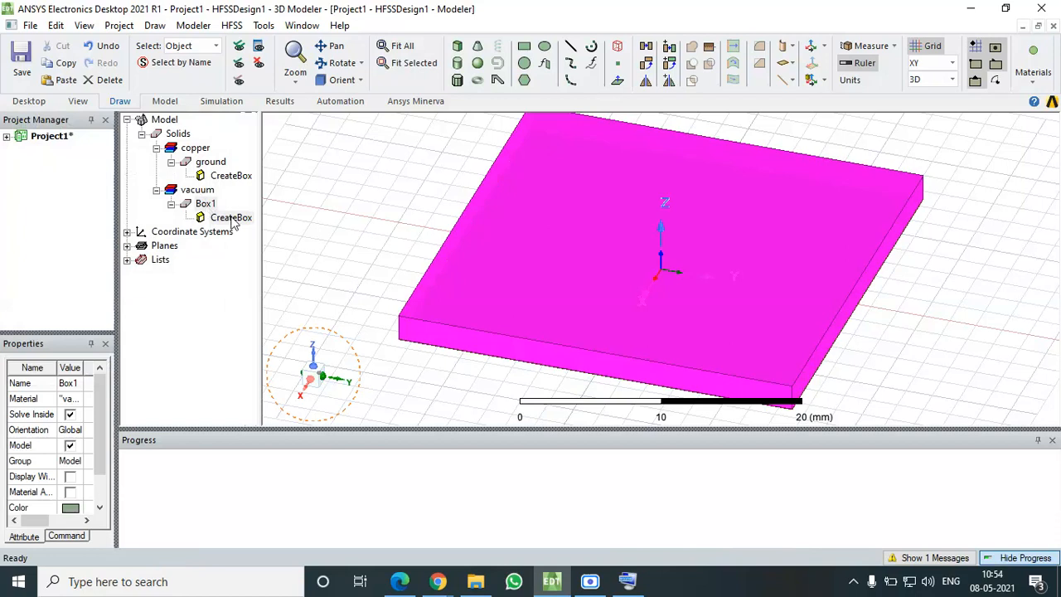
# - Rename the new box on top of the ground plane as substrate
pyautogui.doubleClick(207, 205)
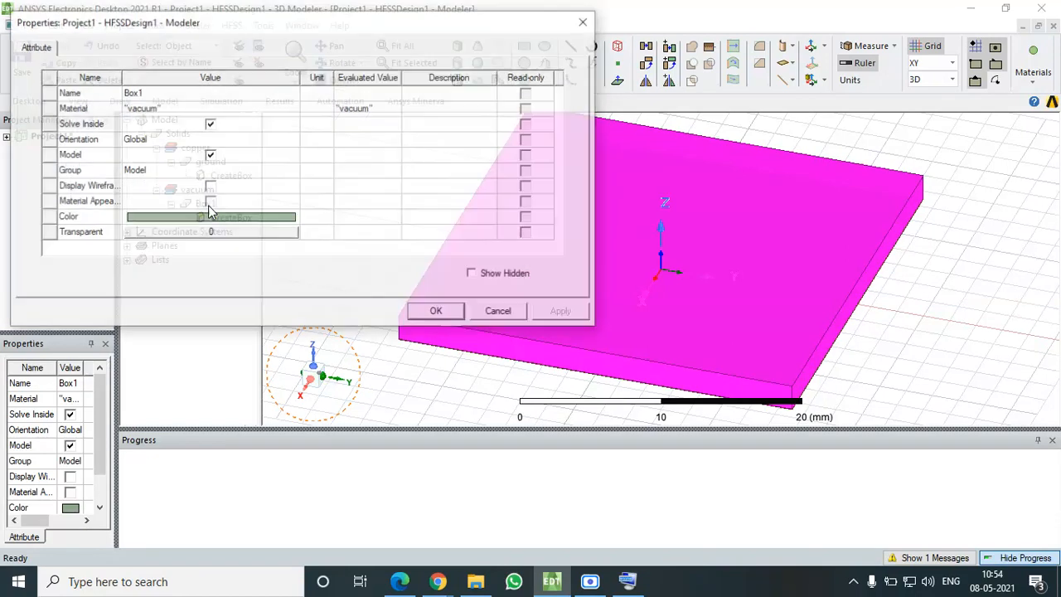
pyautogui.click(185, 96)
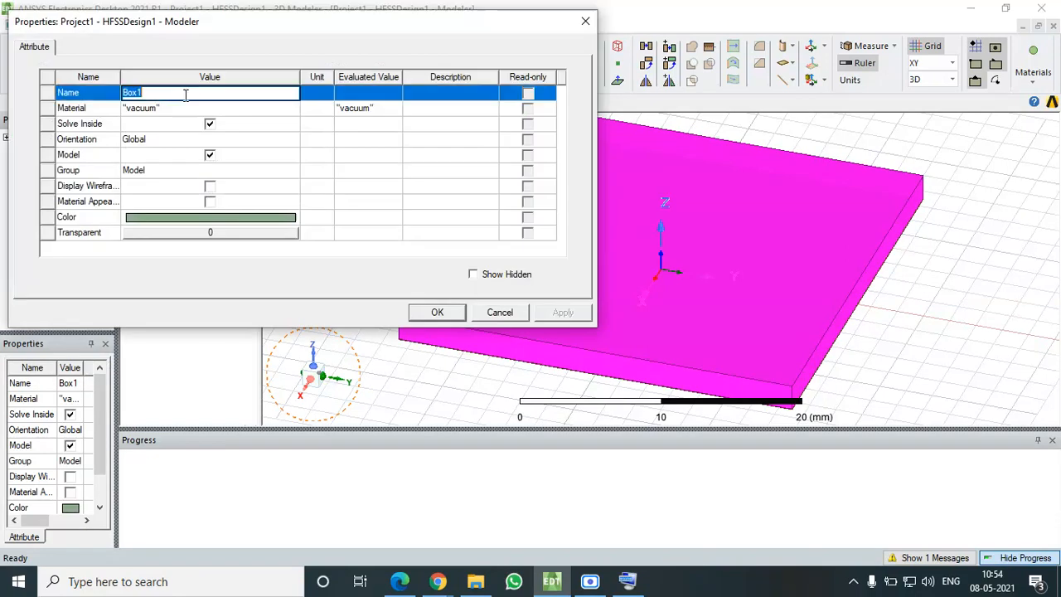
pyautogui.write('substrate')
# - Search the material library for fr4 and assign FR4_epoxy to the substrate
pyautogui.click(219, 116)
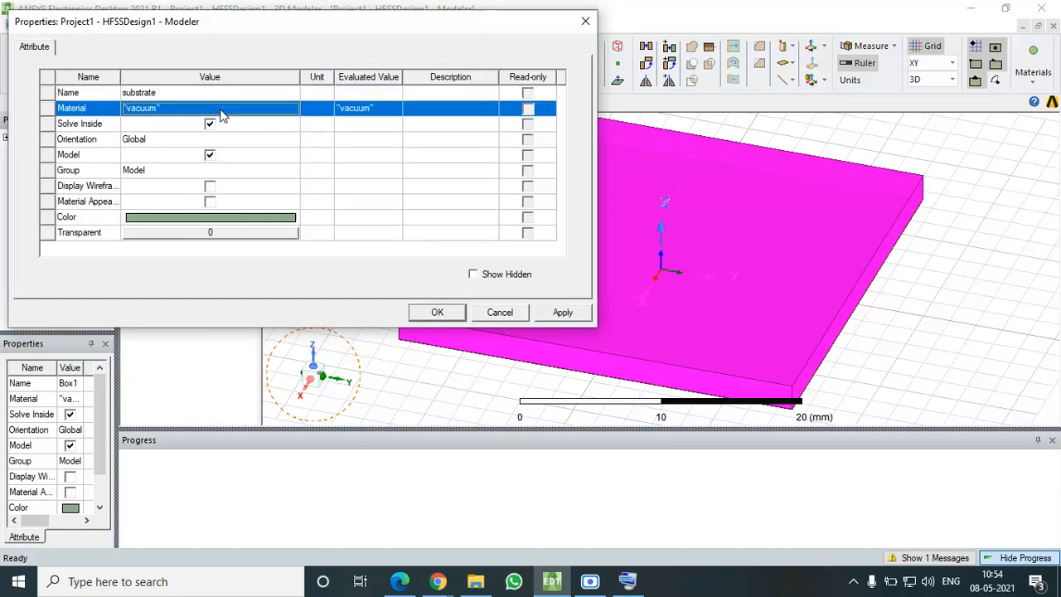
pyautogui.click(221, 114)
pyautogui.click(210, 123)
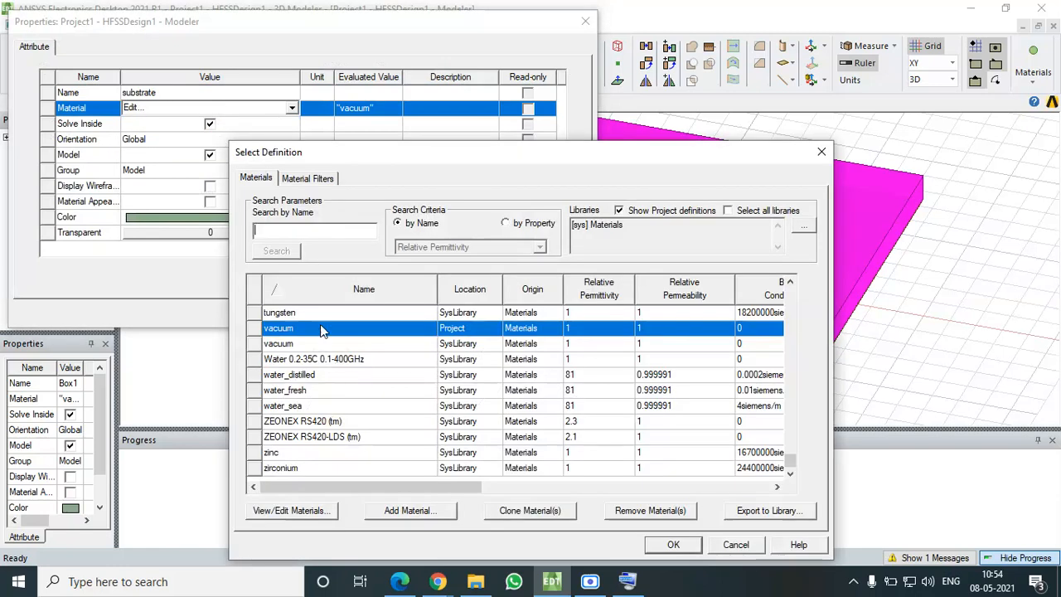
pyautogui.write('fr')
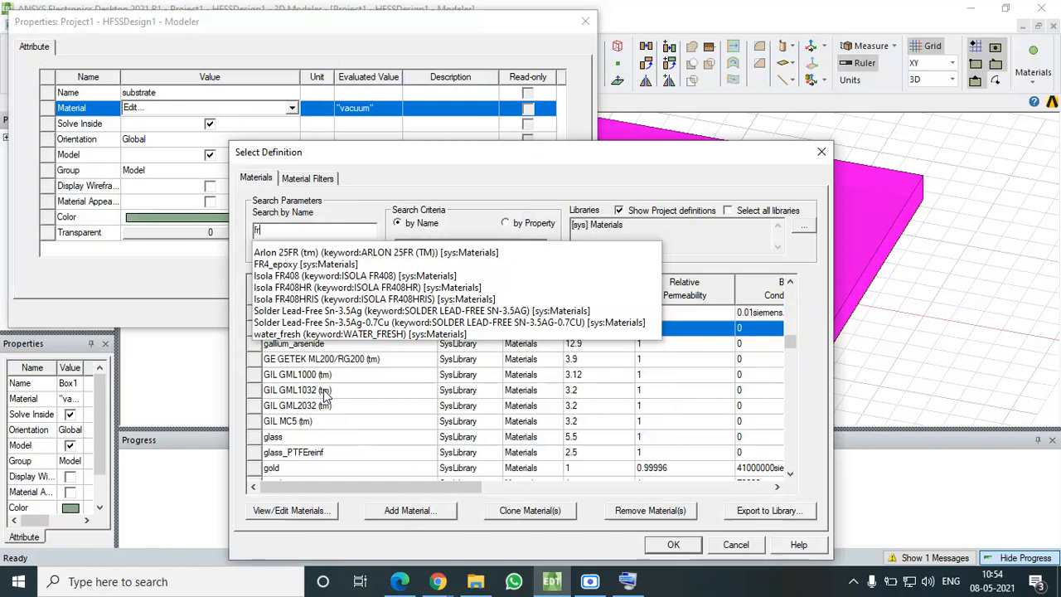
pyautogui.write('4')
pyautogui.click(338, 332)
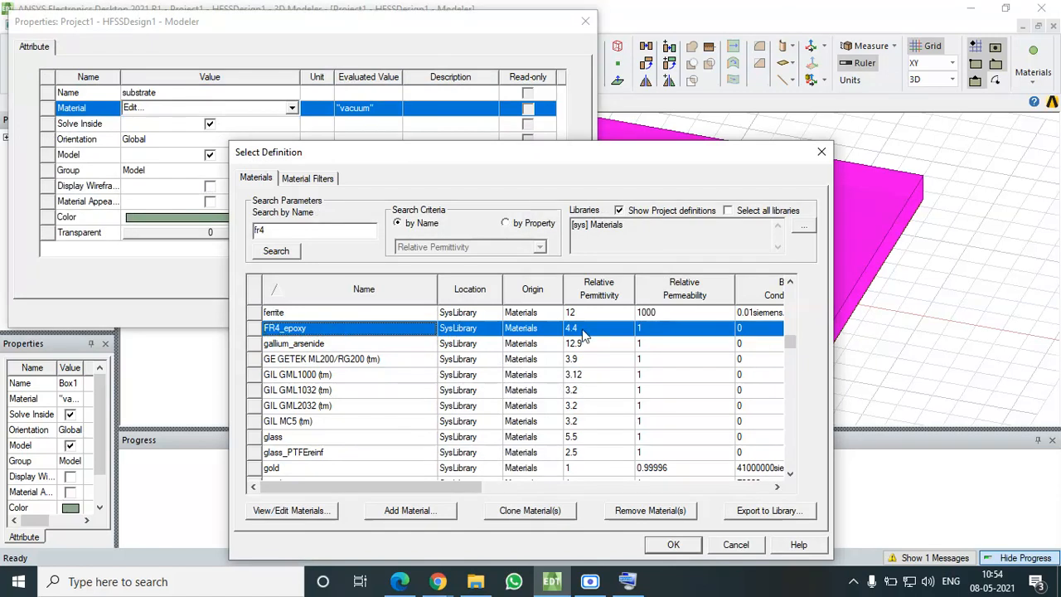
pyautogui.click(671, 545)
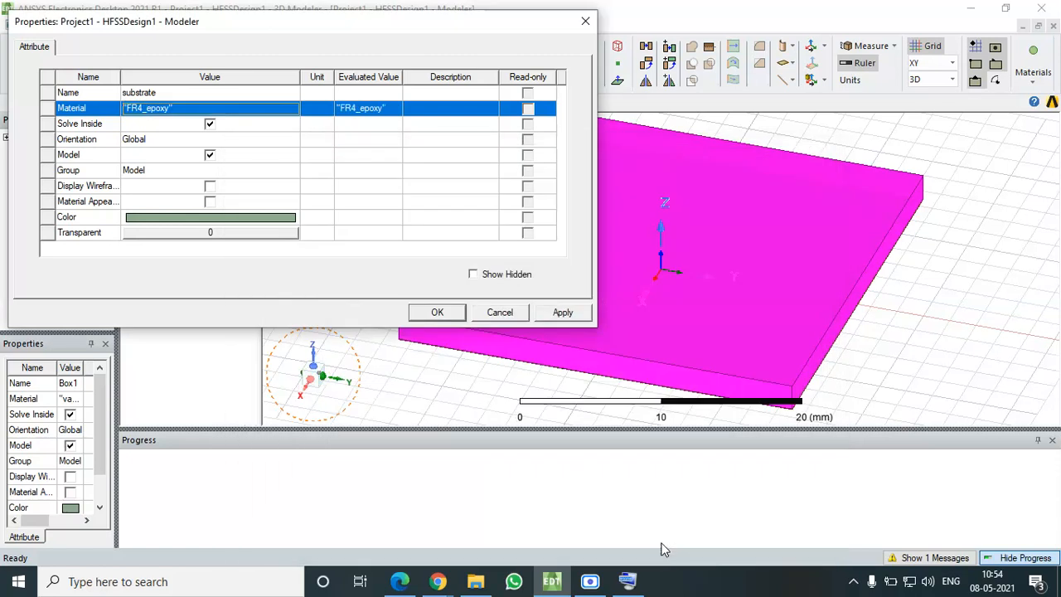
# - Set the substrate's transparency to 0.67 and accept its attributes
pyautogui.click(240, 241)
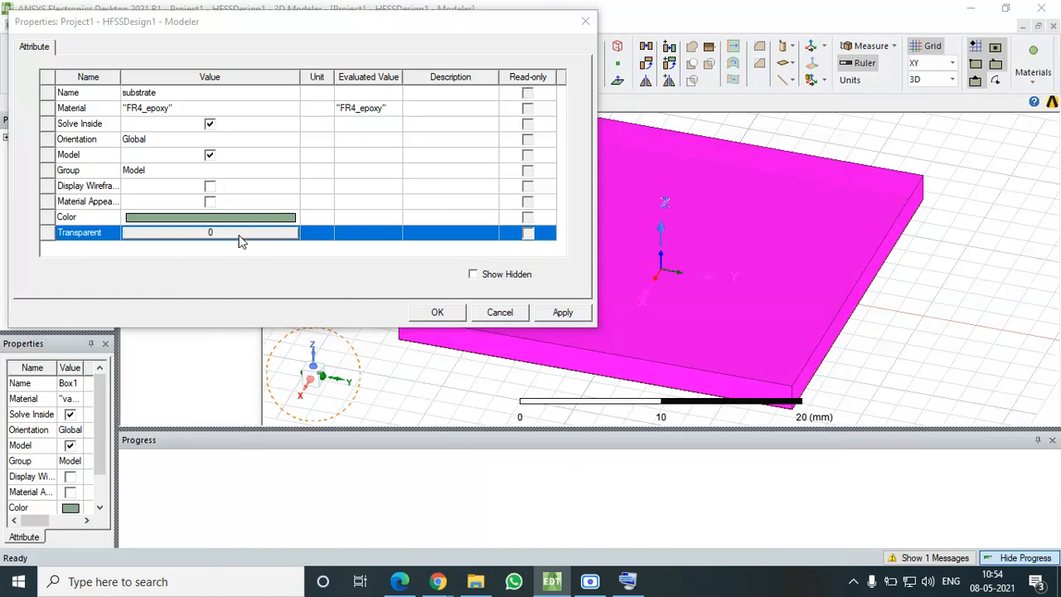
pyautogui.click(241, 240)
pyautogui.moveTo(214, 166); pyautogui.dragTo(302, 170)
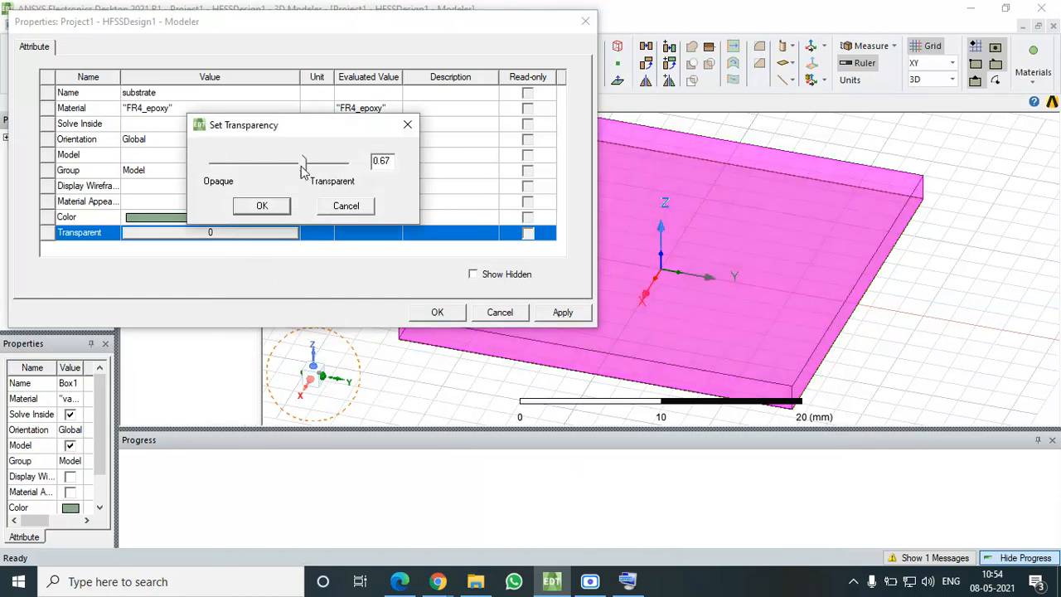
pyautogui.click(264, 206)
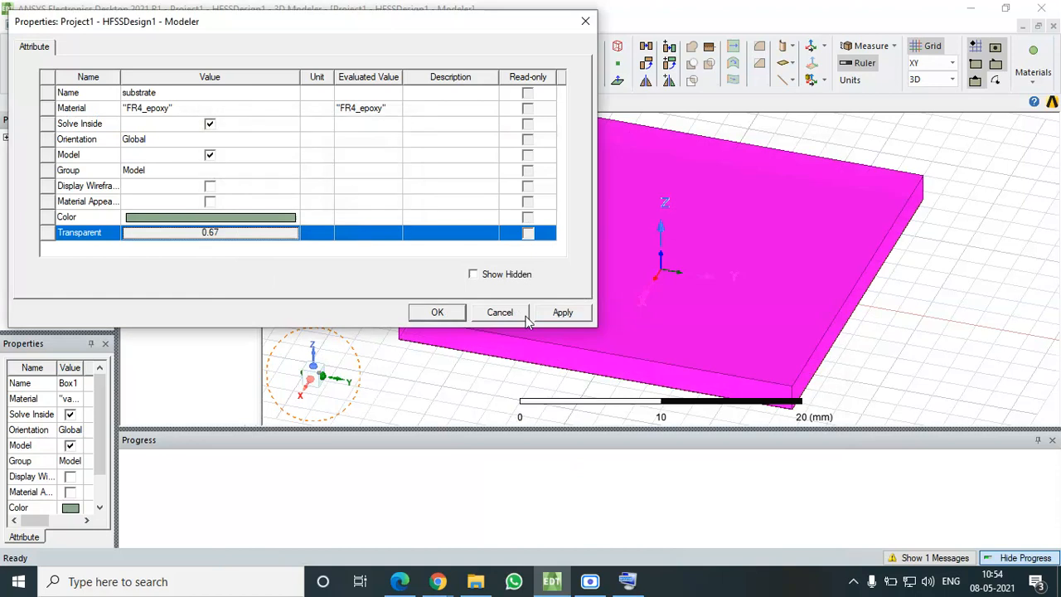
pyautogui.click(562, 312)
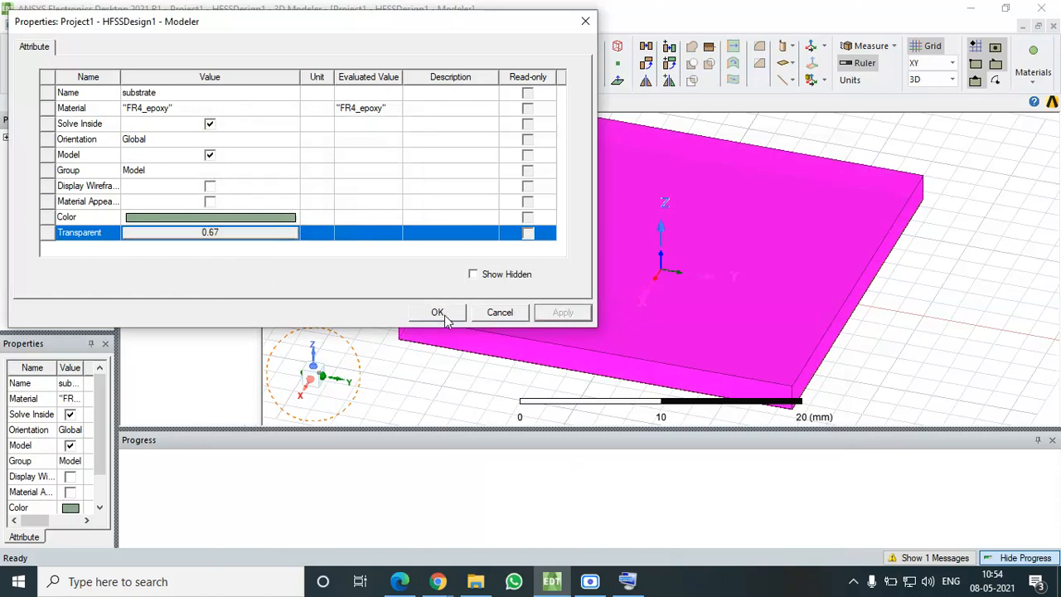
pyautogui.click(444, 316)
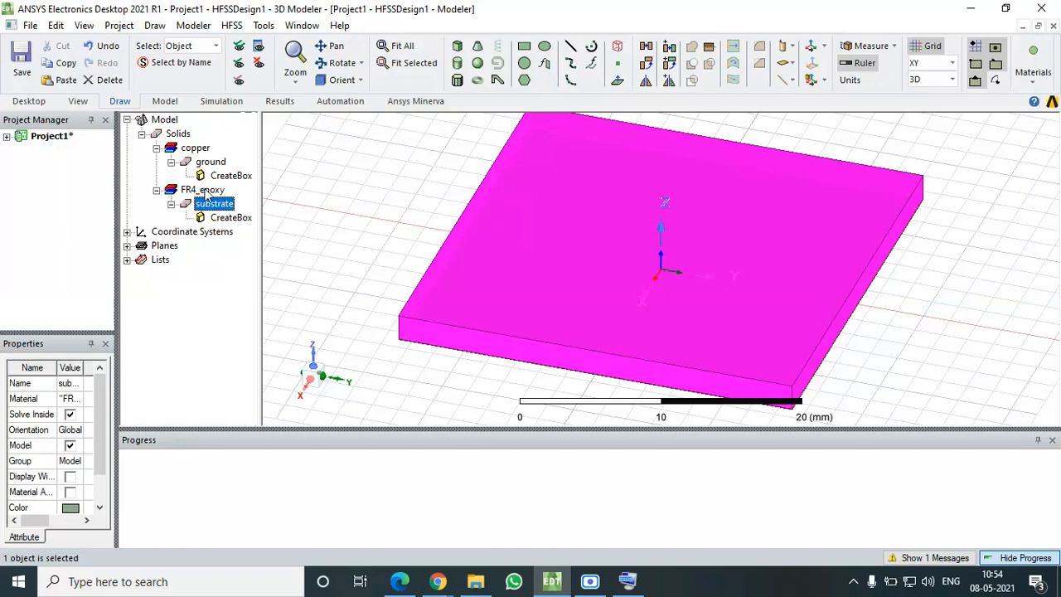
# - Open the substrate box's creation properties and set the X coordinate of its position to -gl/2
pyautogui.doubleClick(240, 221)
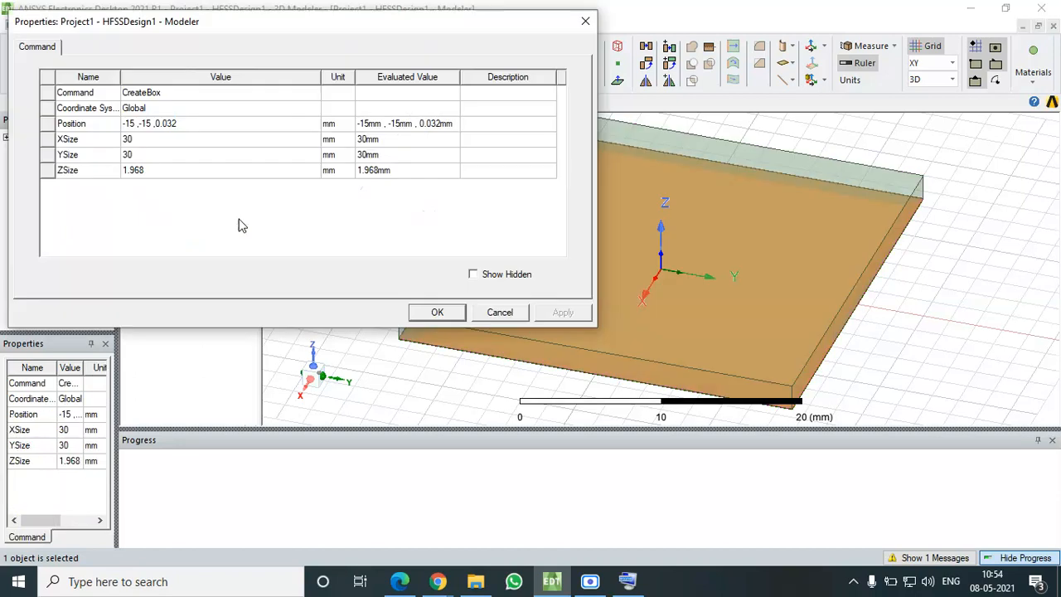
pyautogui.click(133, 124)
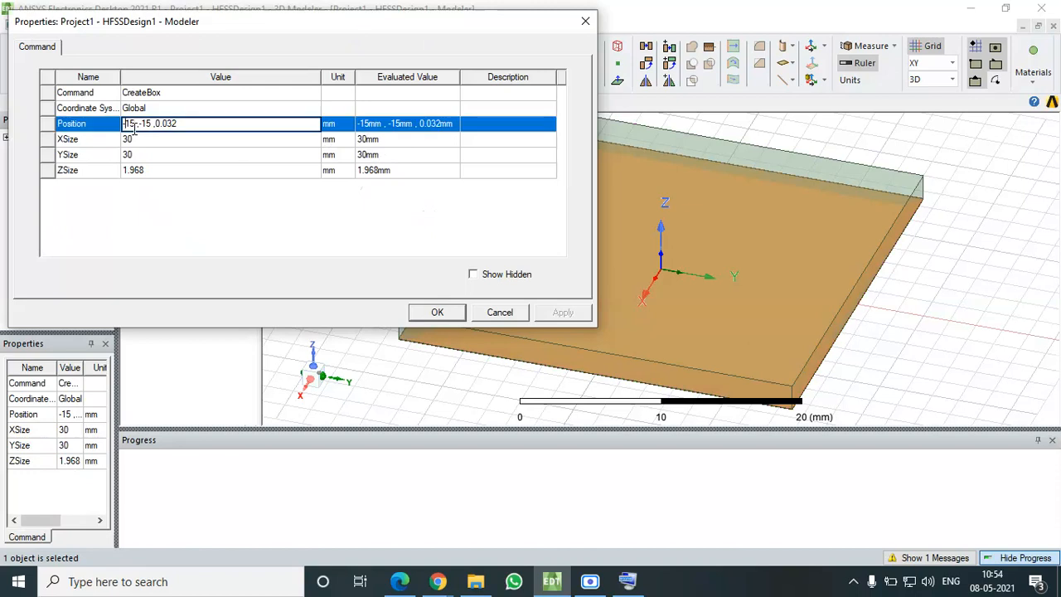
pyautogui.press('Delete')
pyautogui.press('Delete')
pyautogui.press('Delete')
pyautogui.press('Delete')
pyautogui.click(627, 583)
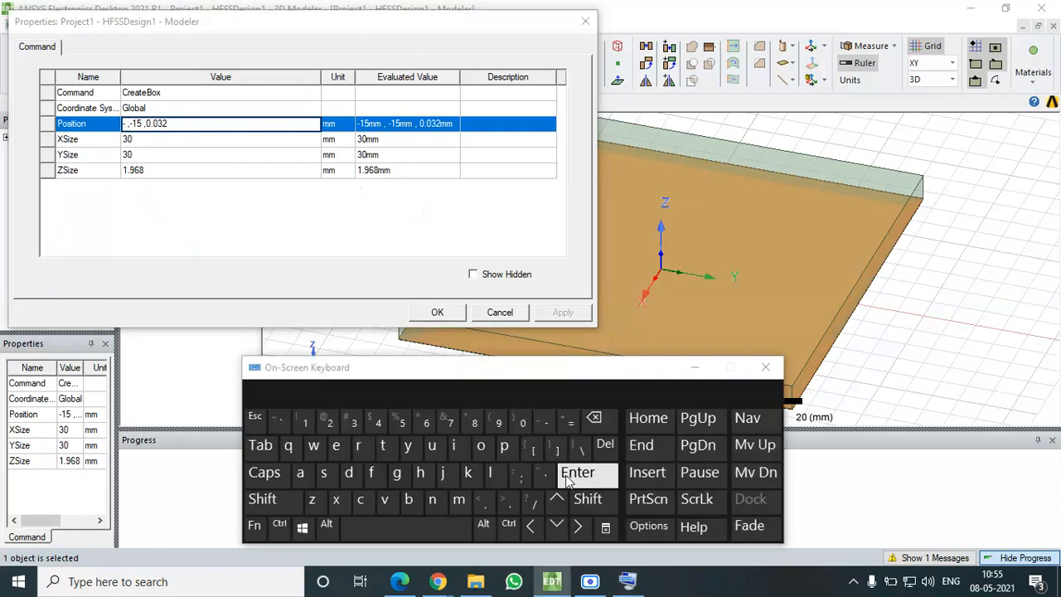
pyautogui.click(398, 473)
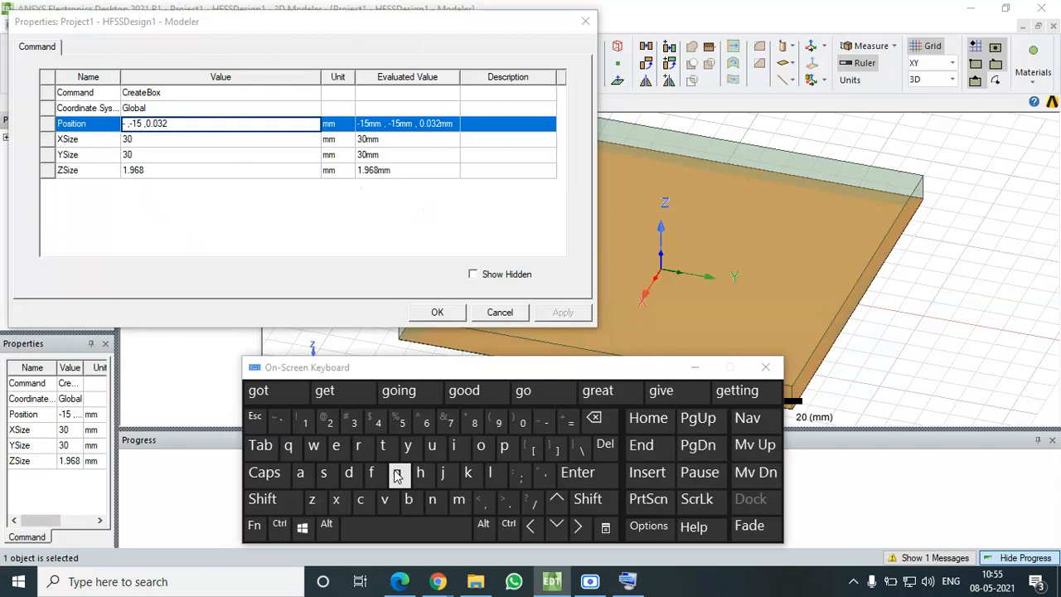
pyautogui.click(128, 124)
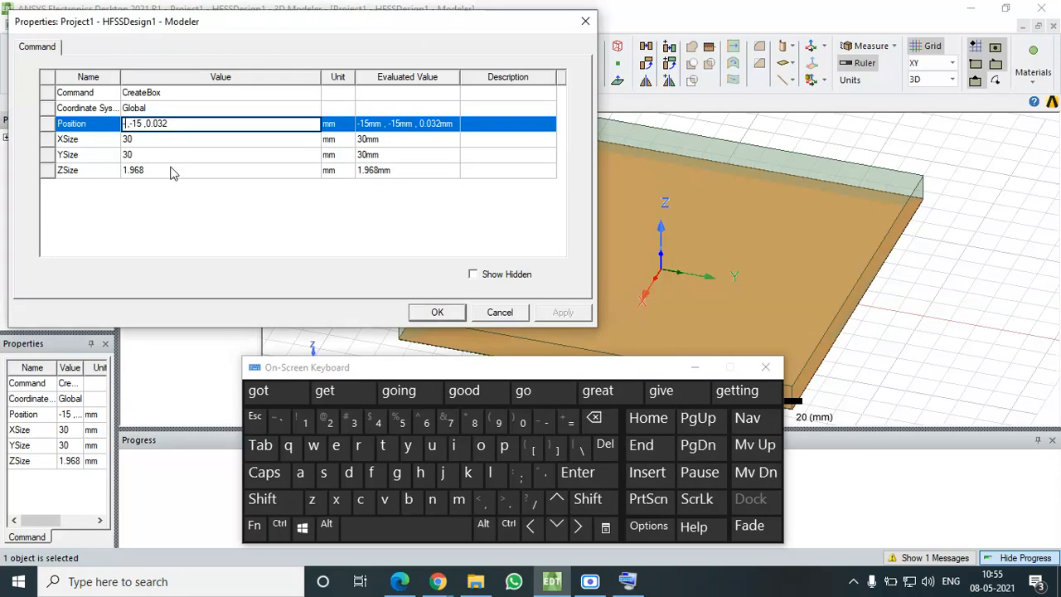
pyautogui.click(398, 473)
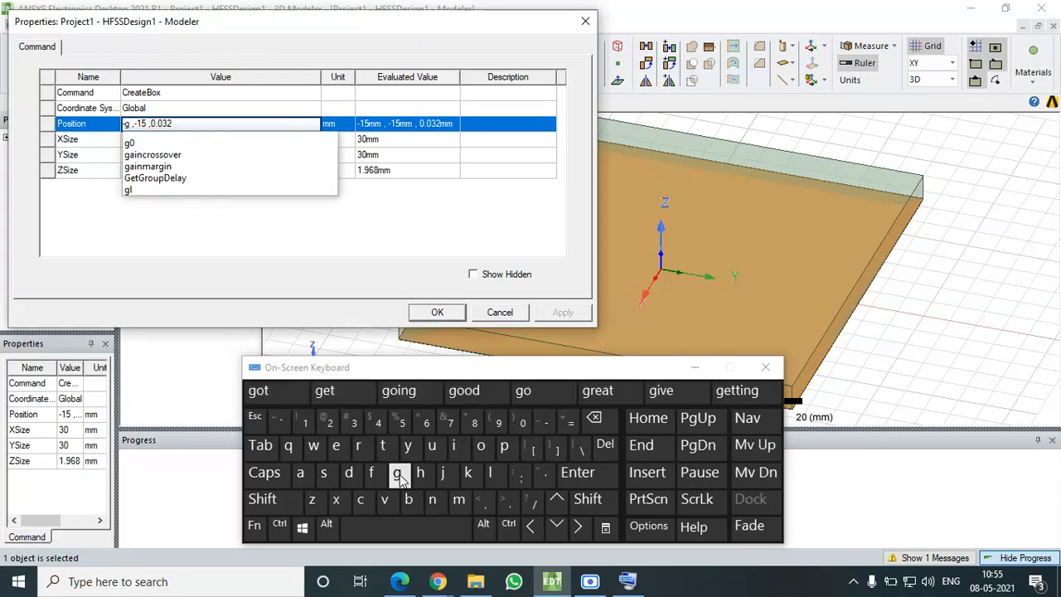
pyautogui.write('l')
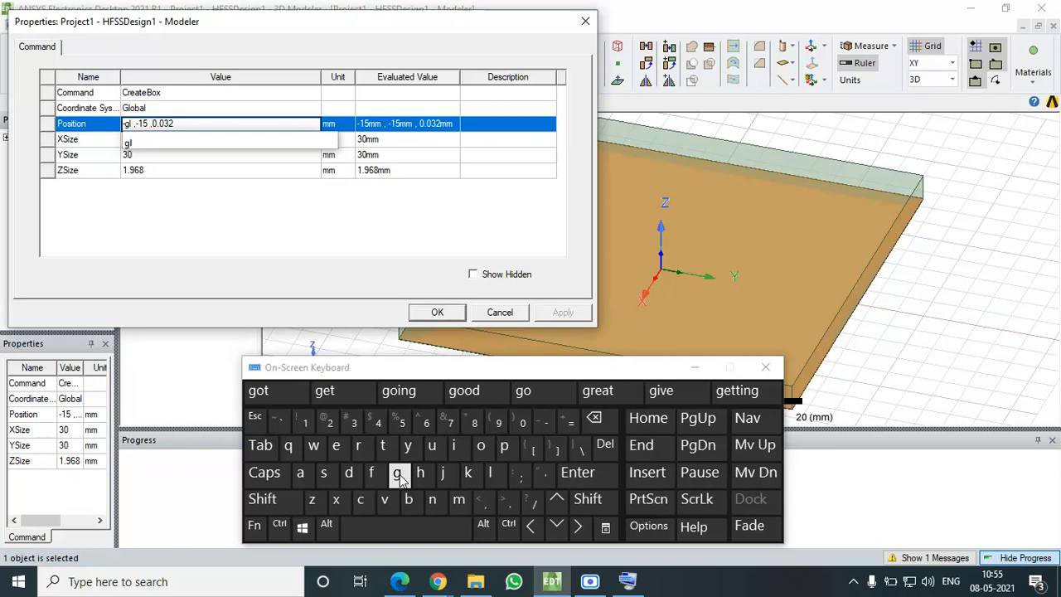
pyautogui.write('/2')
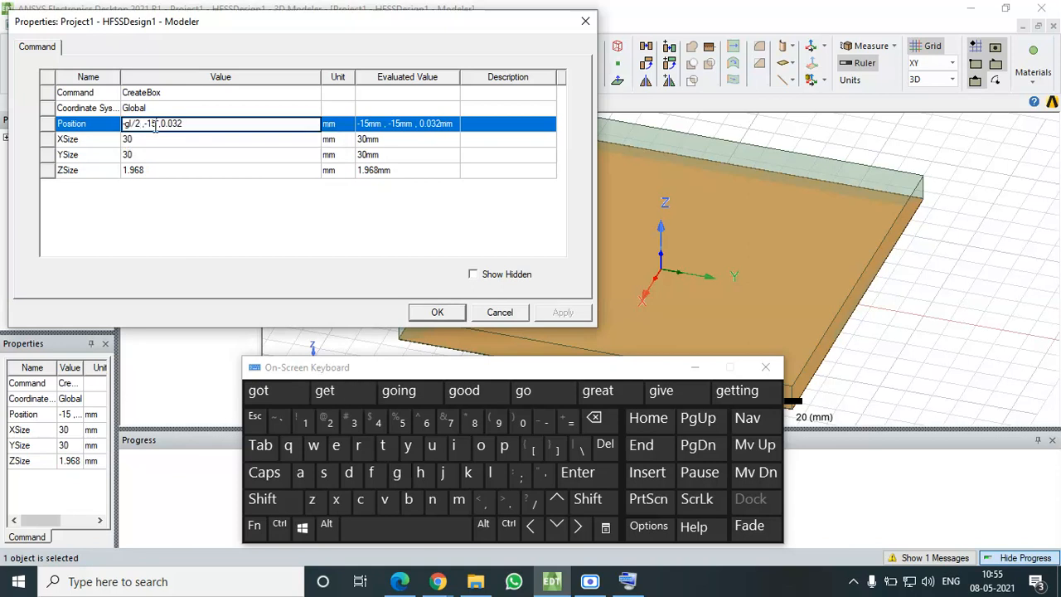
# - Set the substrate position's Y coordinate to -gl/2 and its Z coordinate to pt
pyautogui.press('Delete')
pyautogui.press('Delete')
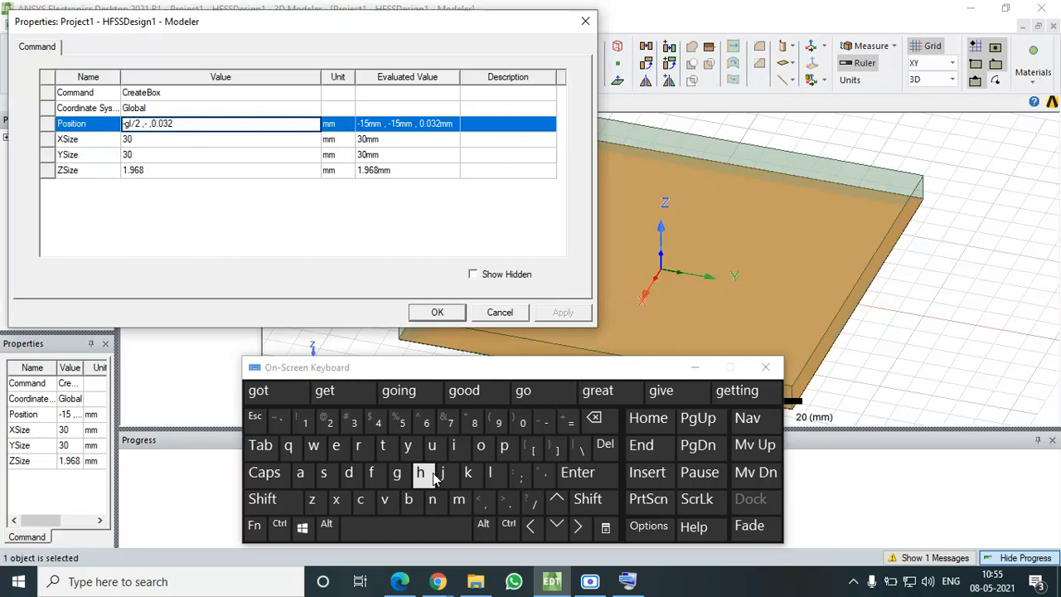
pyautogui.write('gl/')
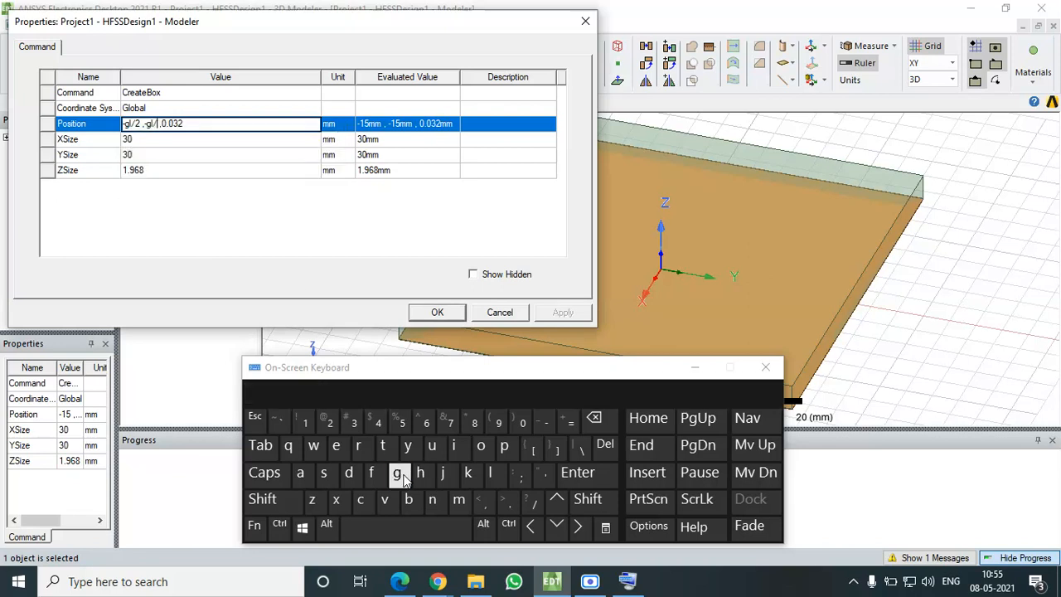
pyautogui.write('2')
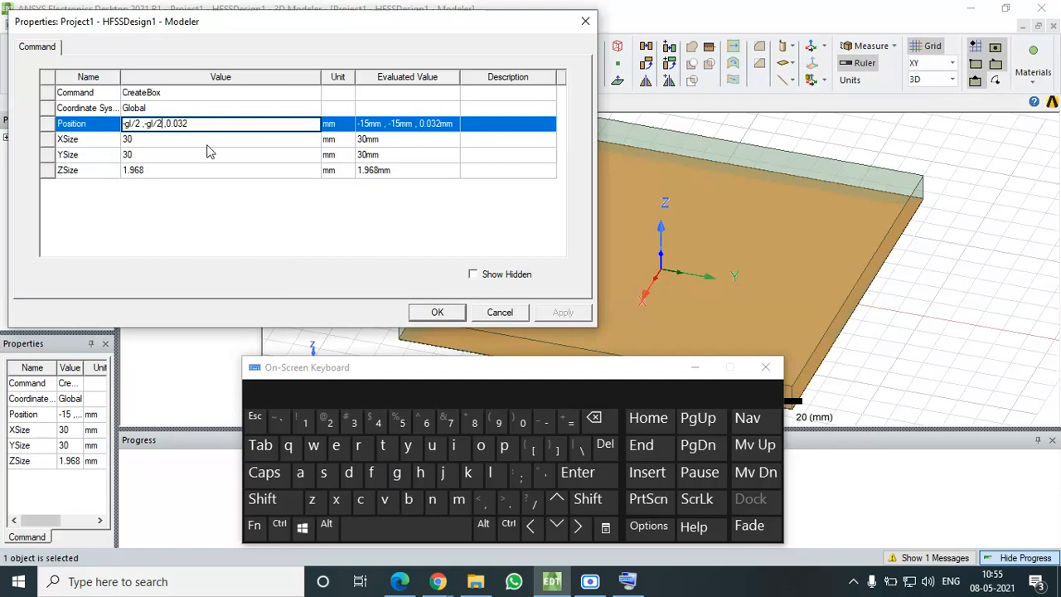
pyautogui.moveTo(195, 124); pyautogui.dragTo(169, 124)
pyautogui.write('pt')
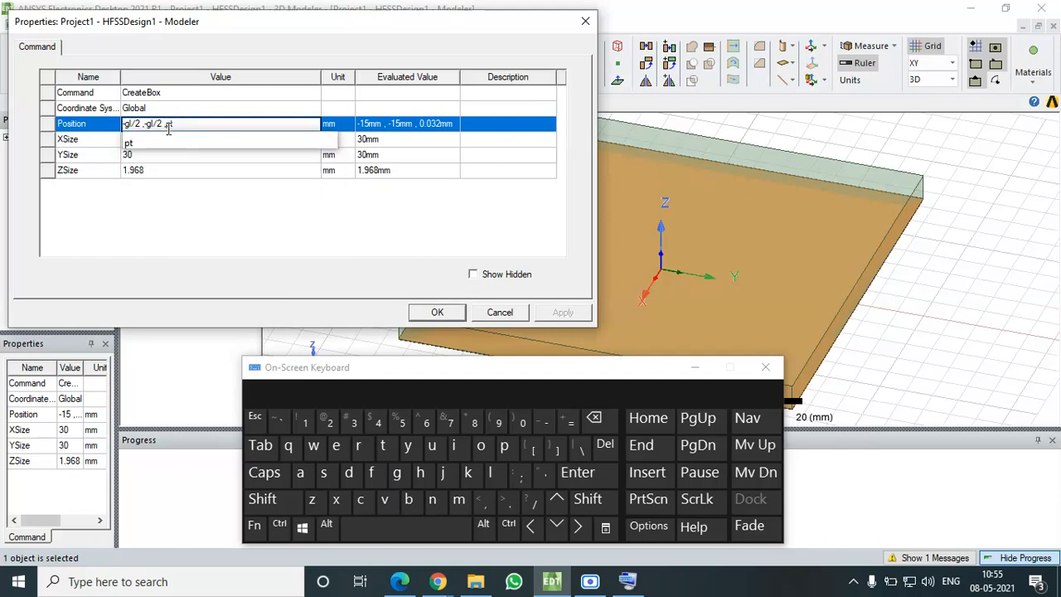
pyautogui.click(203, 214)
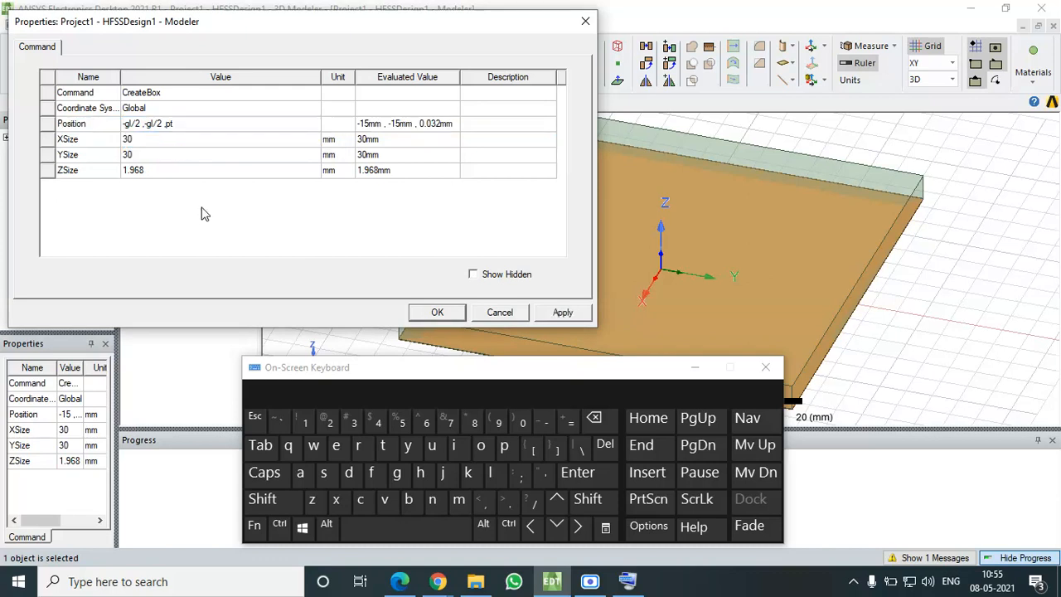
# - Set both the XSize and YSize of the substrate box to the variable gl
pyautogui.click(140, 147)
pyautogui.click(397, 473)
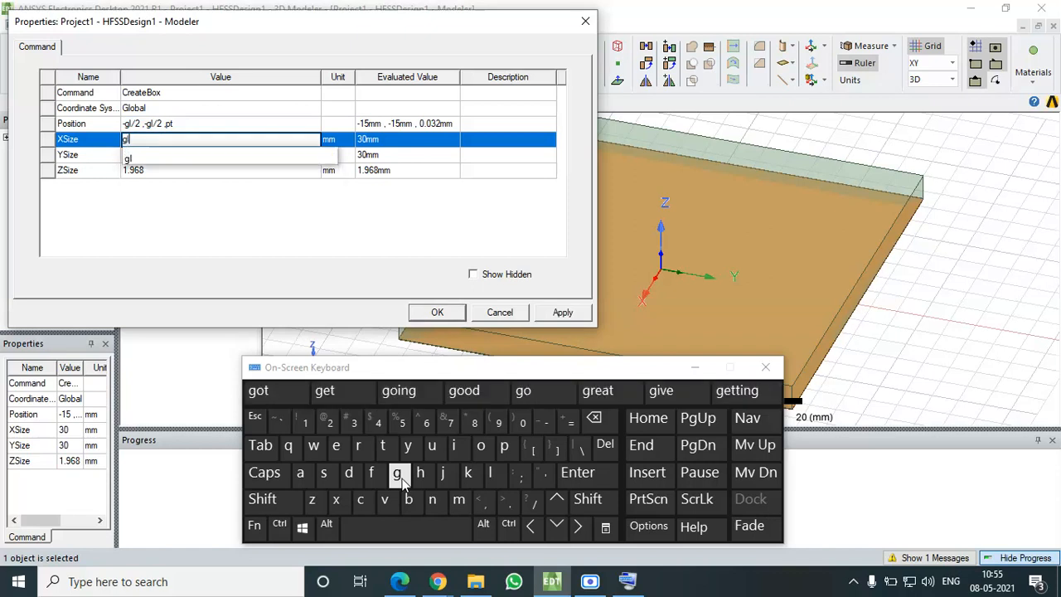
pyautogui.press('Down')
pyautogui.press('Return')
pyautogui.press('Tab')
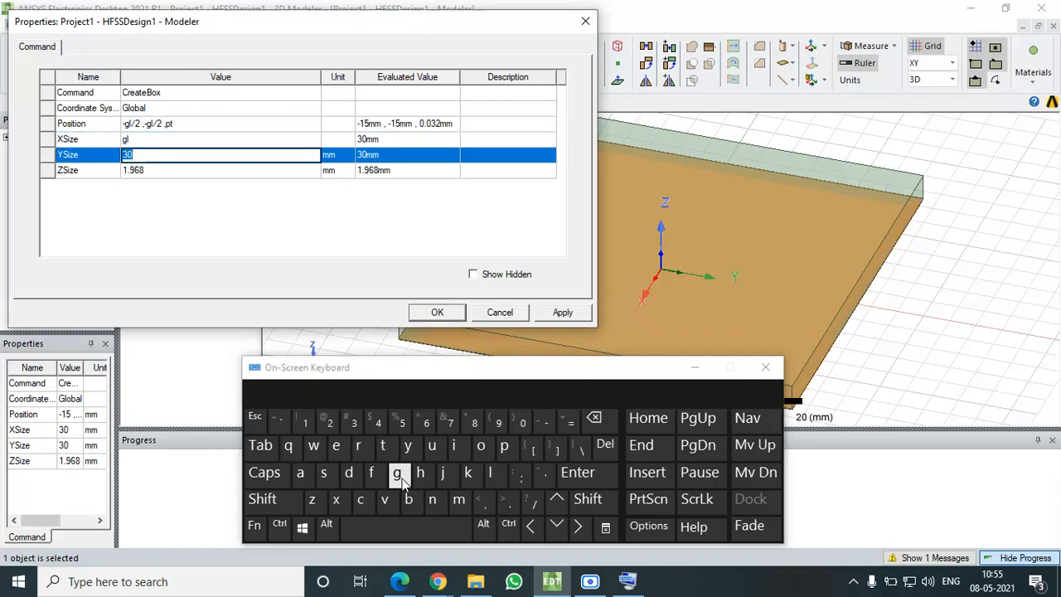
pyautogui.click(397, 473)
pyautogui.press('Down')
pyautogui.press('Down')
pyautogui.press('Down')
pyautogui.press('Down')
pyautogui.press('Down')
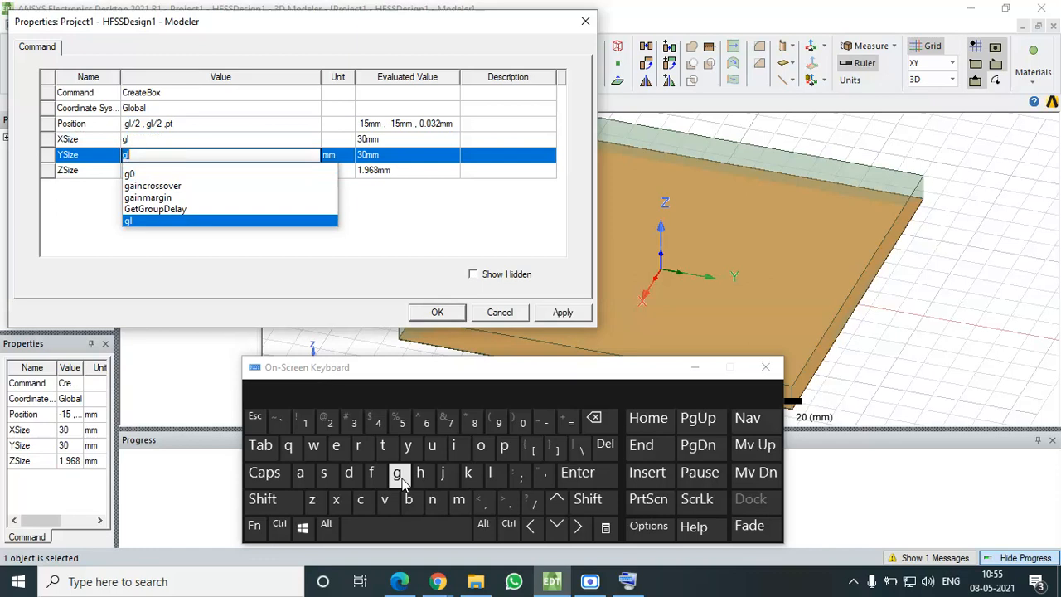
pyautogui.press('Return')
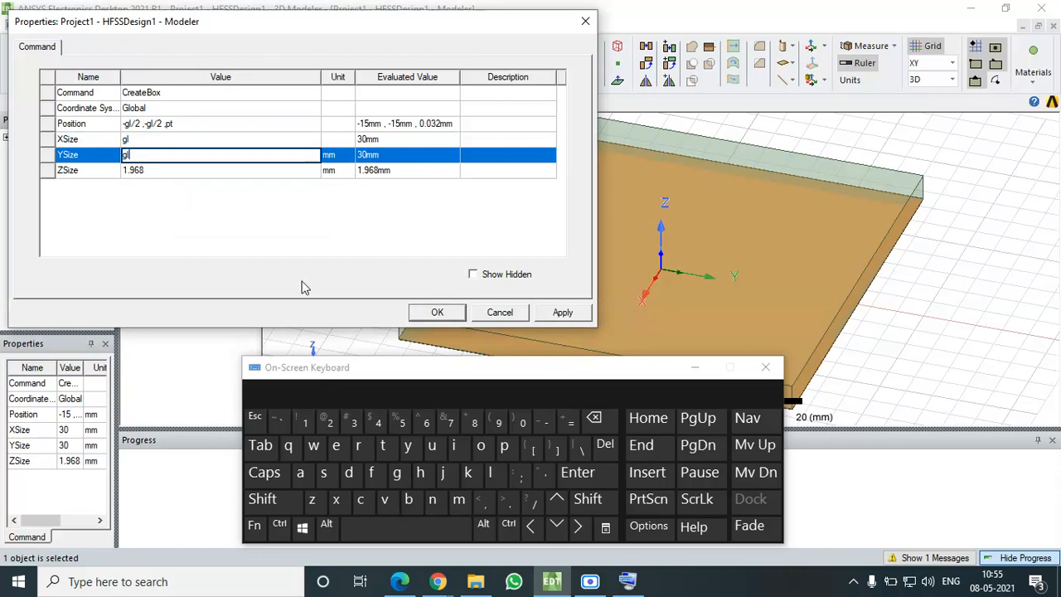
pyautogui.click(247, 224)
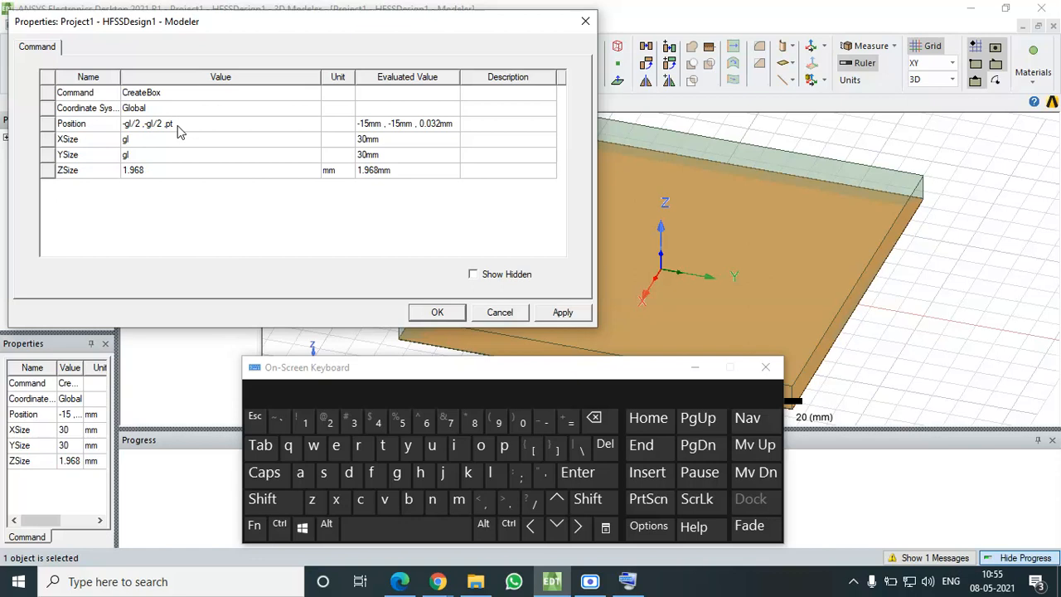
pyautogui.doubleClick(175, 170)
pyautogui.write('s')
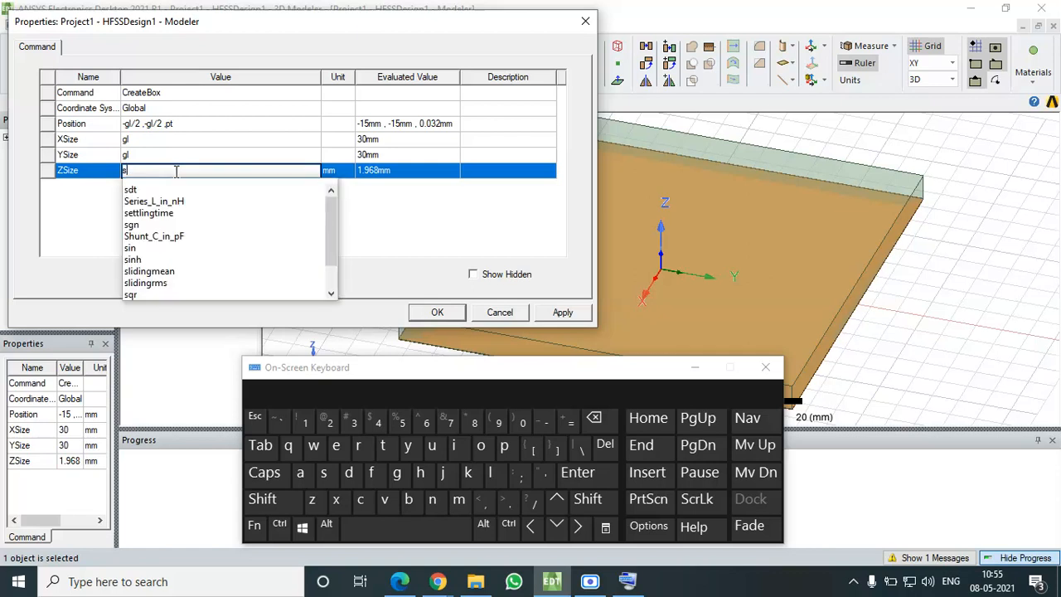
pyautogui.write('ub')
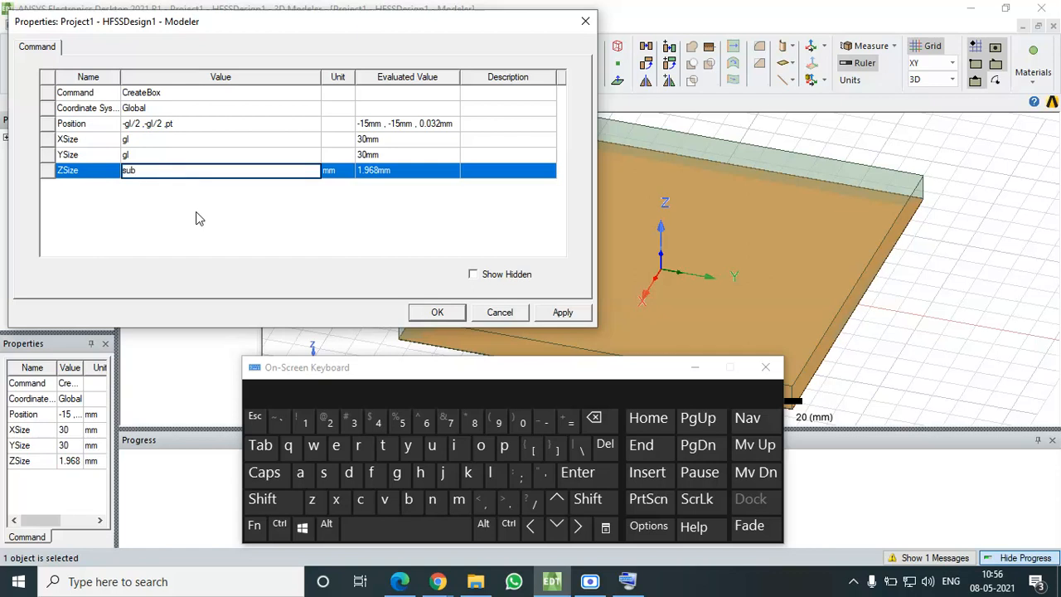
pyautogui.press('Return')
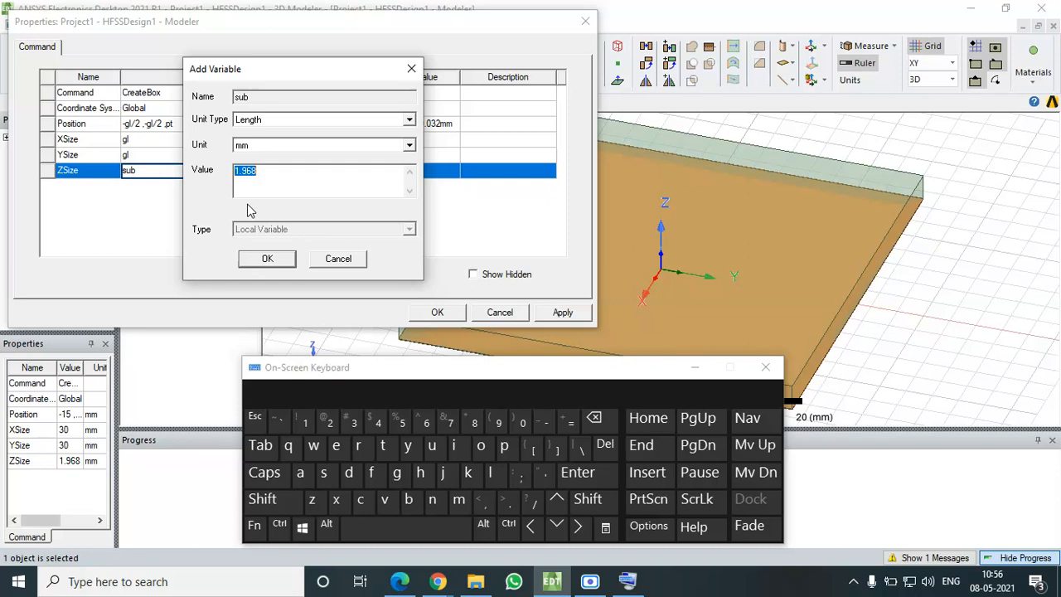
pyautogui.click(323, 261)
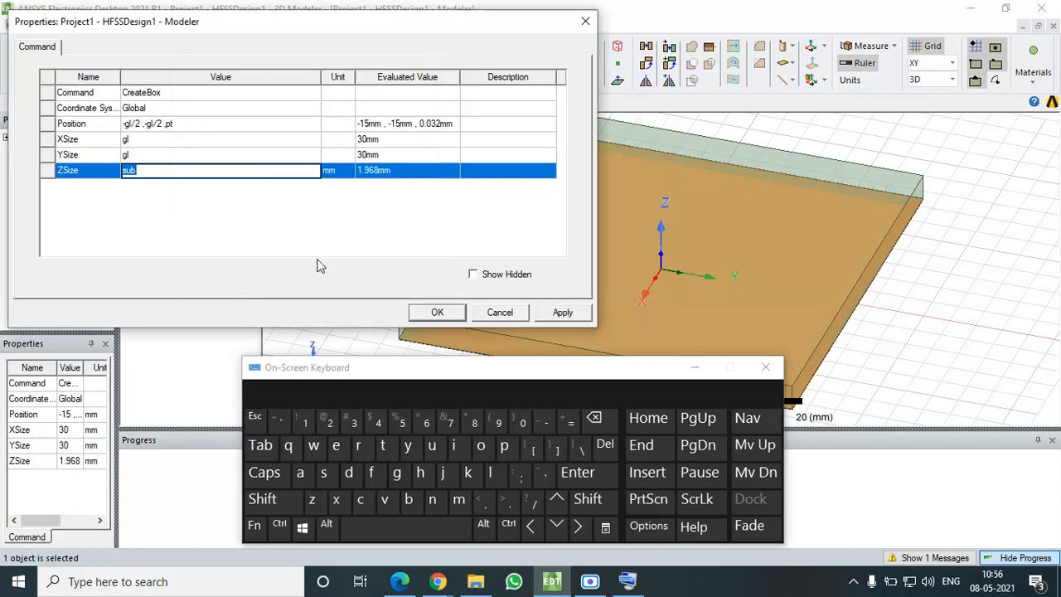
pyautogui.click(196, 204)
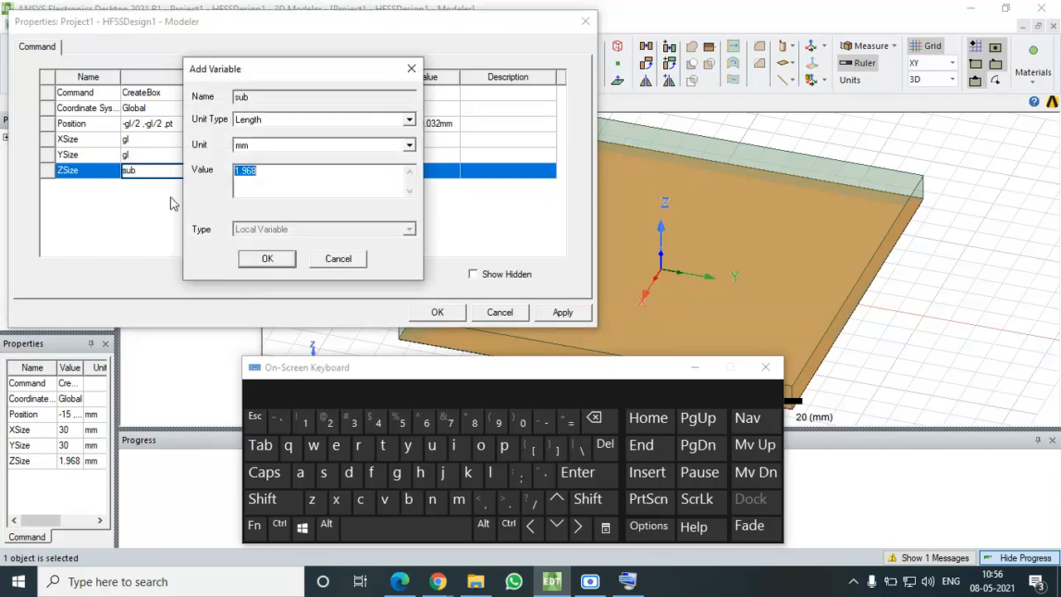
pyautogui.click(339, 258)
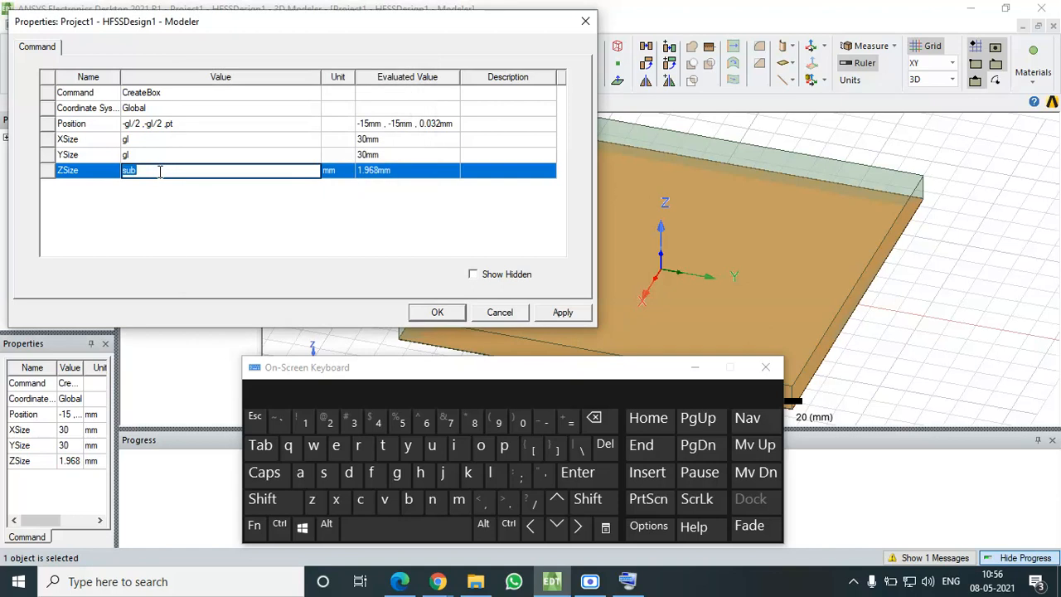
# - Set the substrate's ZSize to a new length variable sub of 1.588 mm and apply the box properties
pyautogui.press('BackSpace')
pyautogui.write('sub')
pyautogui.press('Return')
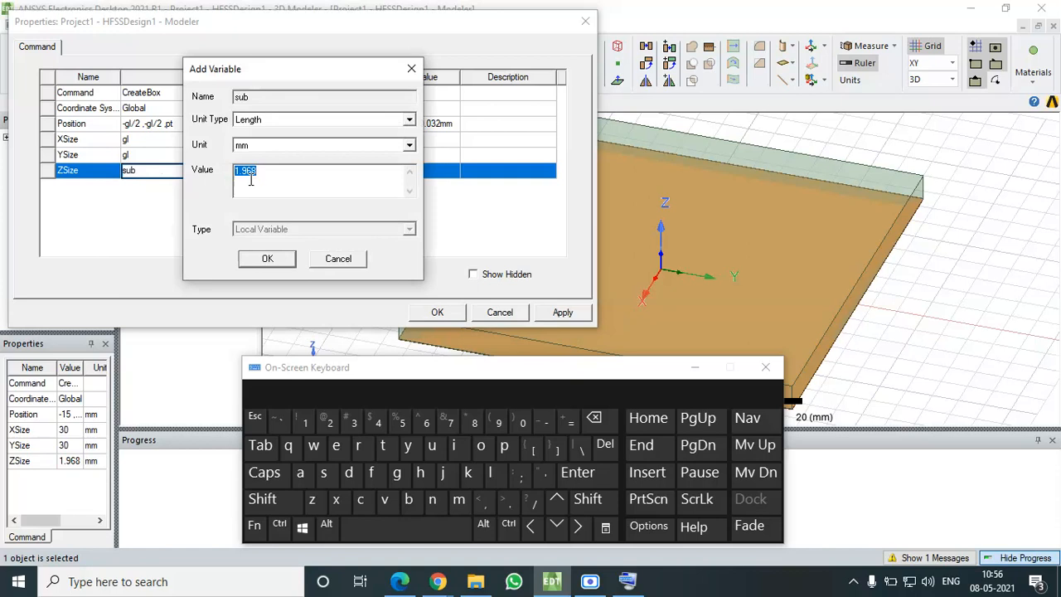
pyautogui.write('1.5')
pyautogui.write('88')
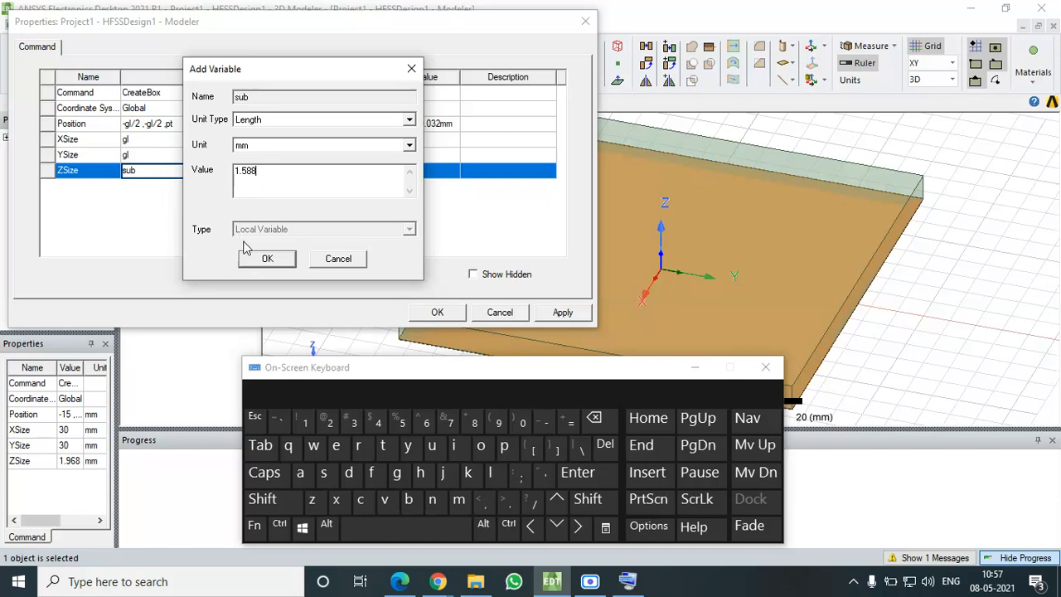
pyautogui.click(264, 258)
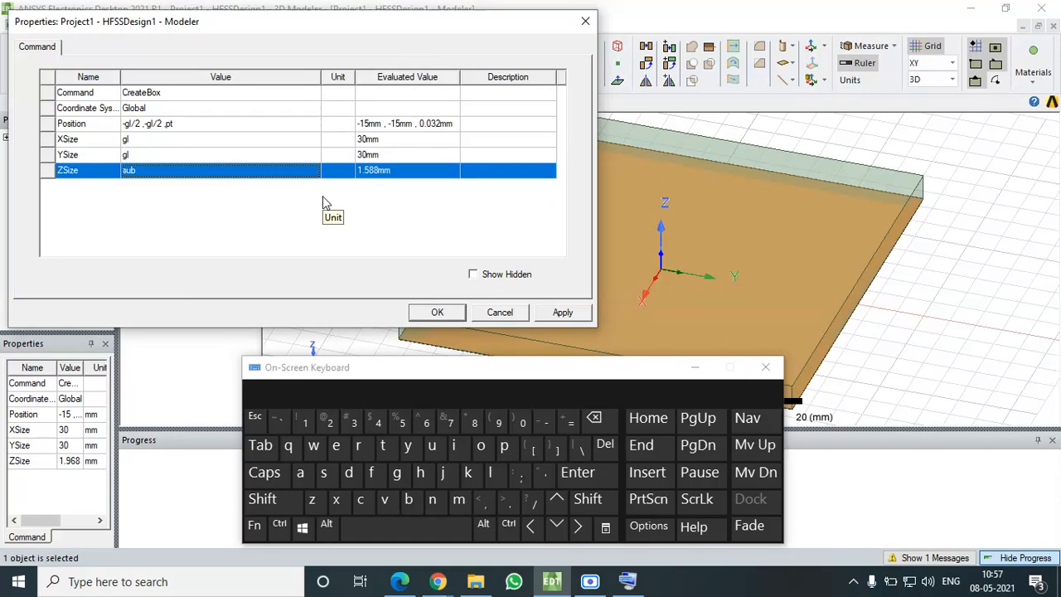
pyautogui.click(406, 229)
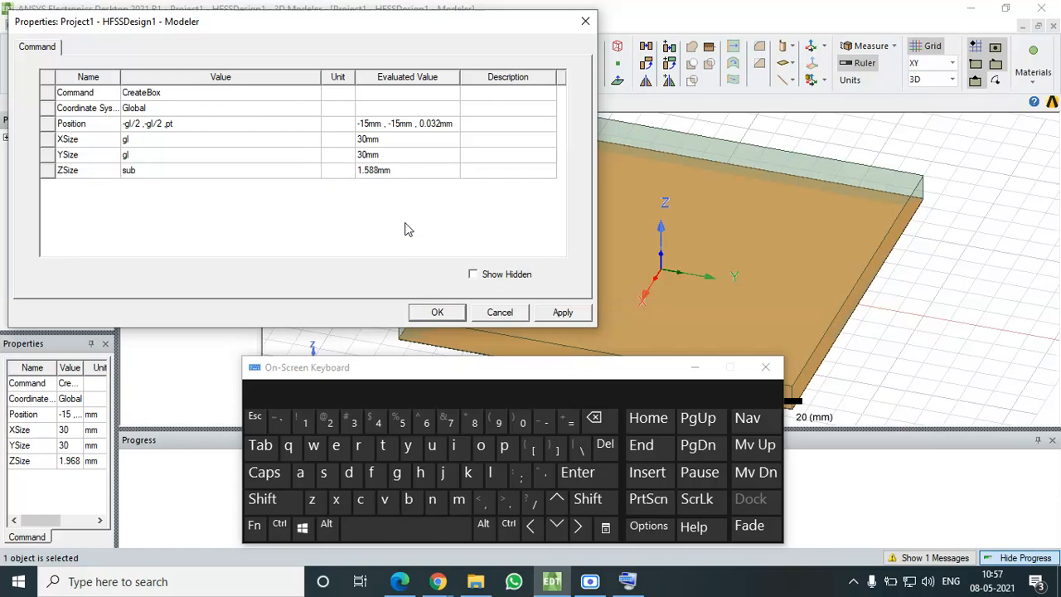
pyautogui.click(560, 313)
pyautogui.click(439, 318)
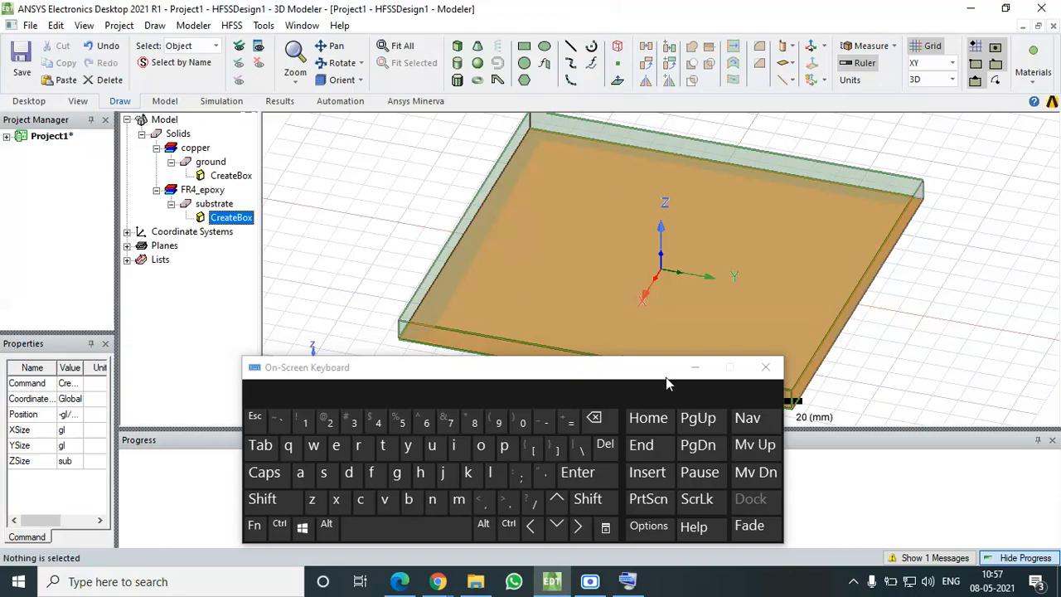
pyautogui.click(695, 367)
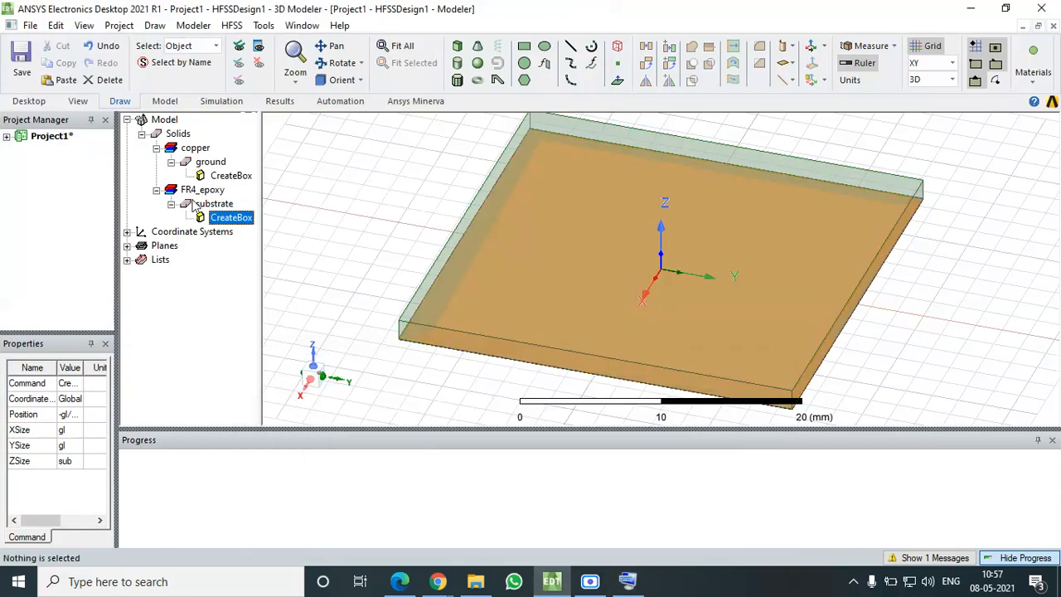
# - Select the substrate and the ground plane in turn to examine each solid in the model
pyautogui.click(221, 289)
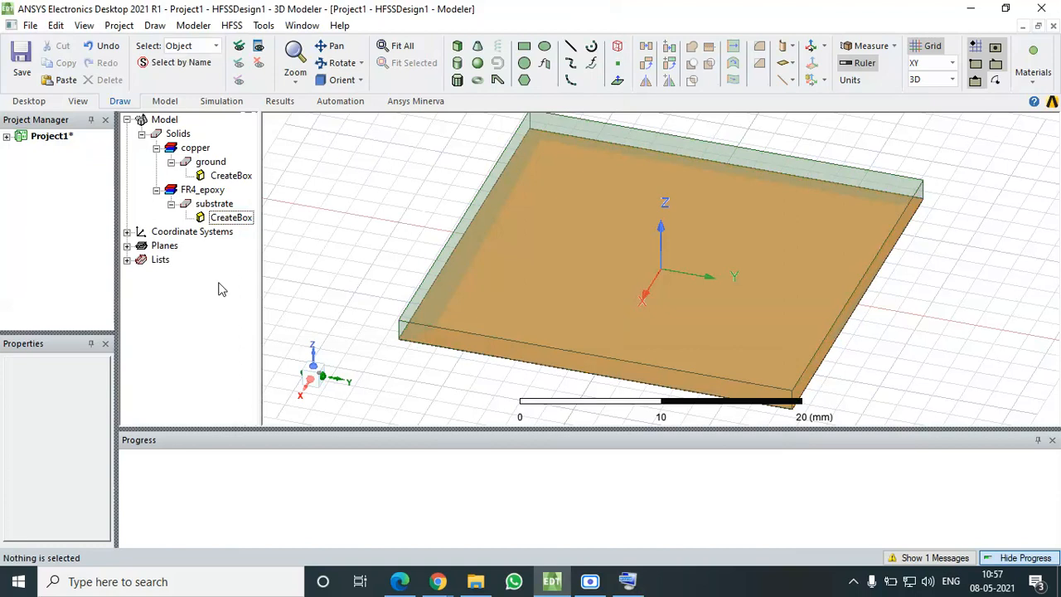
pyautogui.click(510, 309)
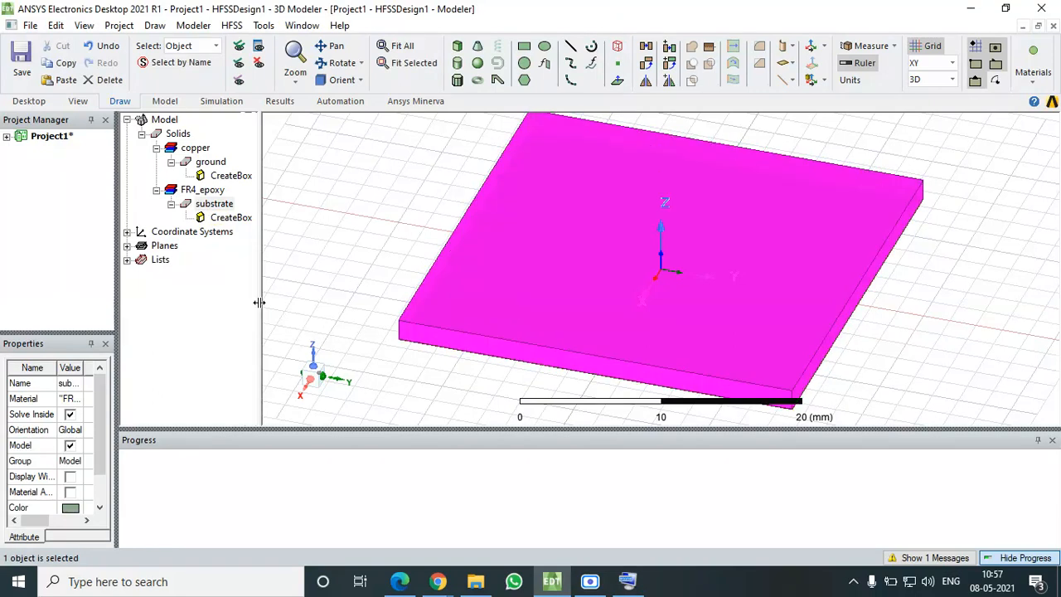
pyautogui.click(216, 300)
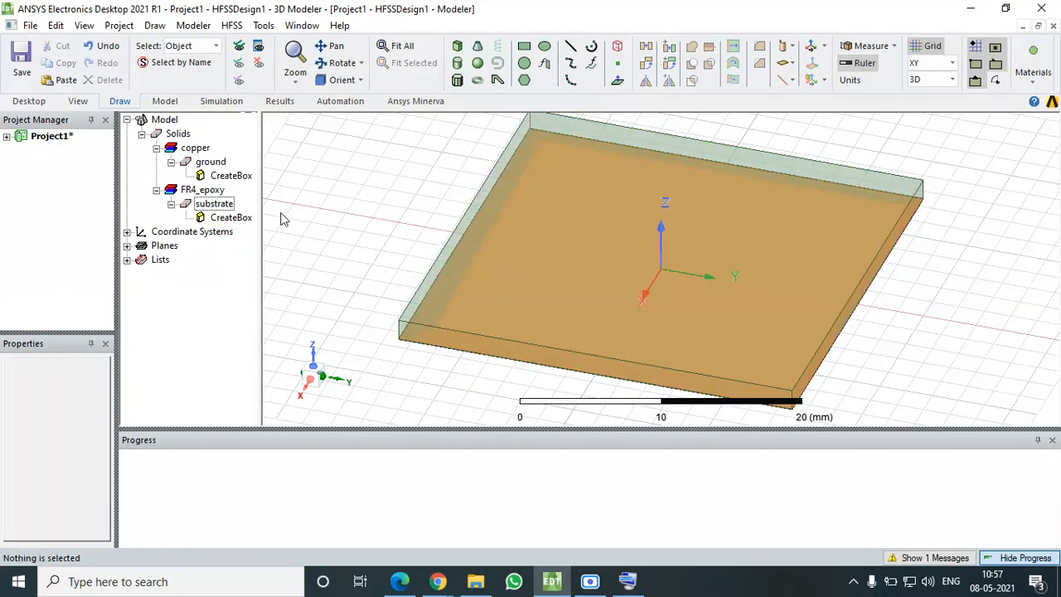
pyautogui.click(222, 207)
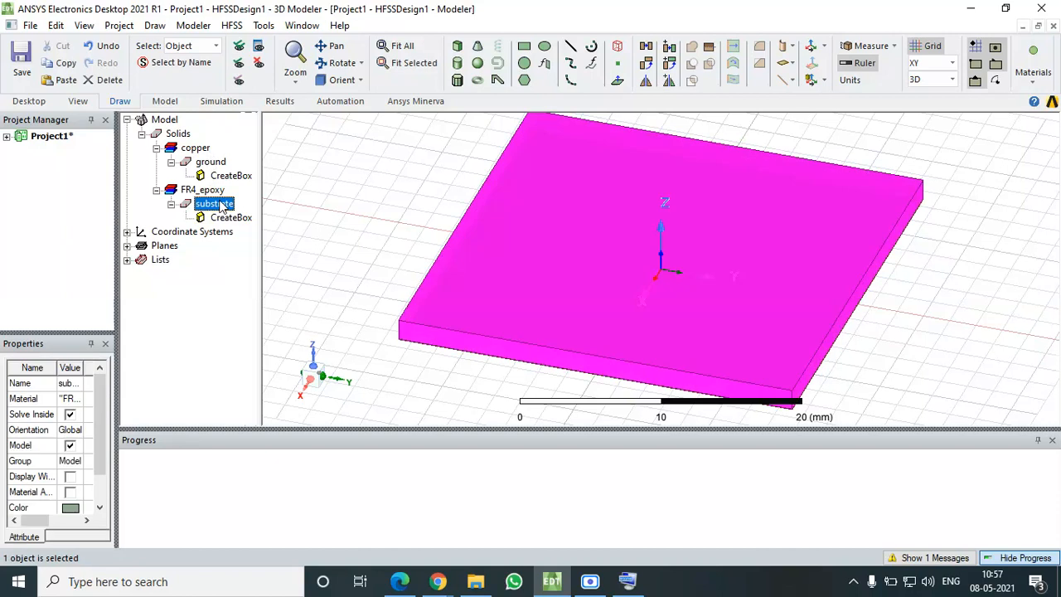
pyautogui.click(211, 163)
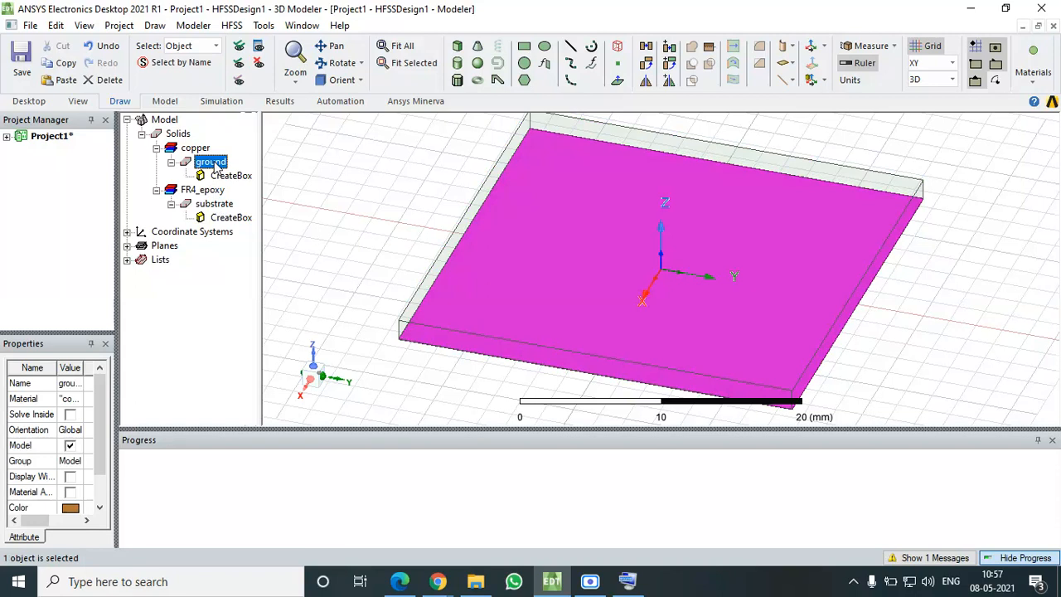
pyautogui.click(402, 47)
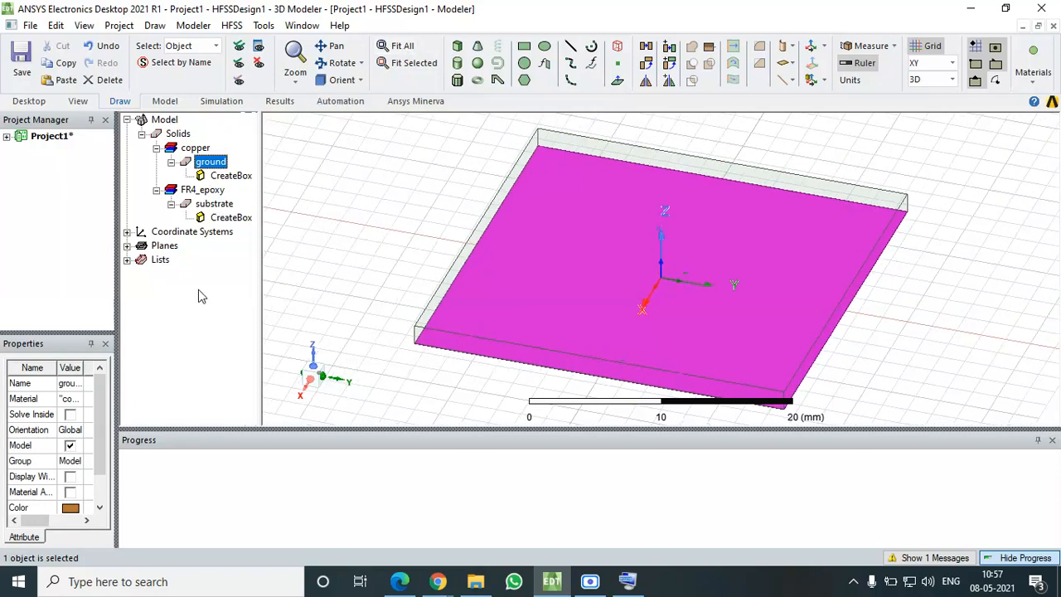
pyautogui.click(199, 296)
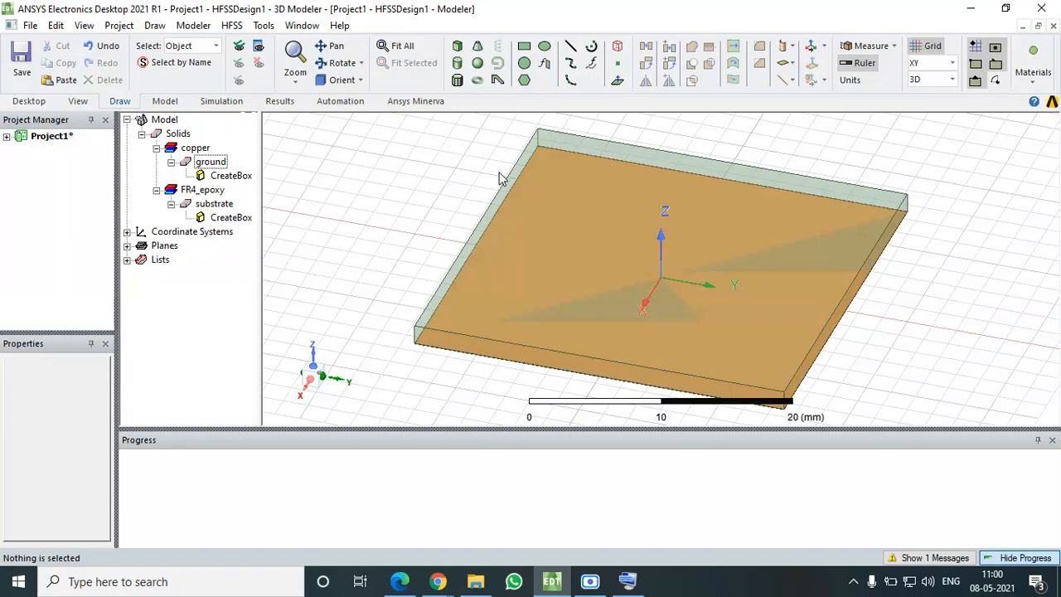
pyautogui.click(524, 51)
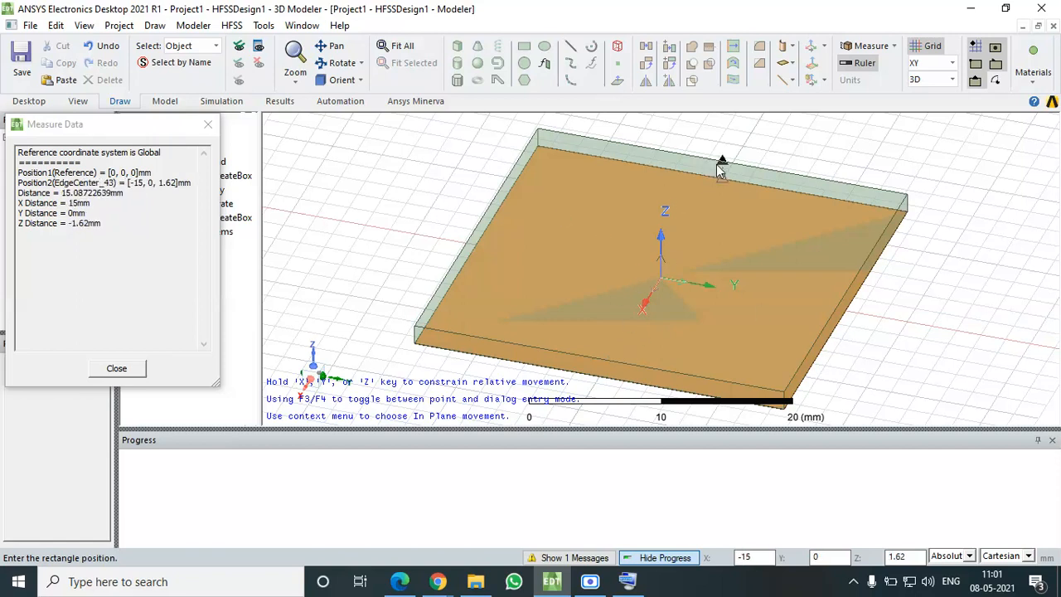
pyautogui.click(586, 355)
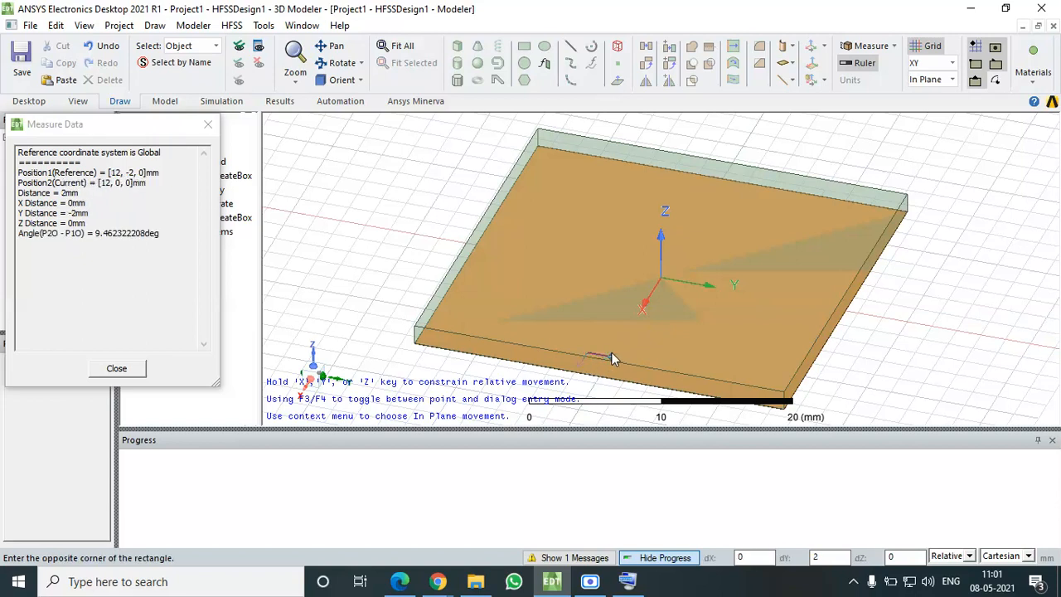
pyautogui.click(635, 314)
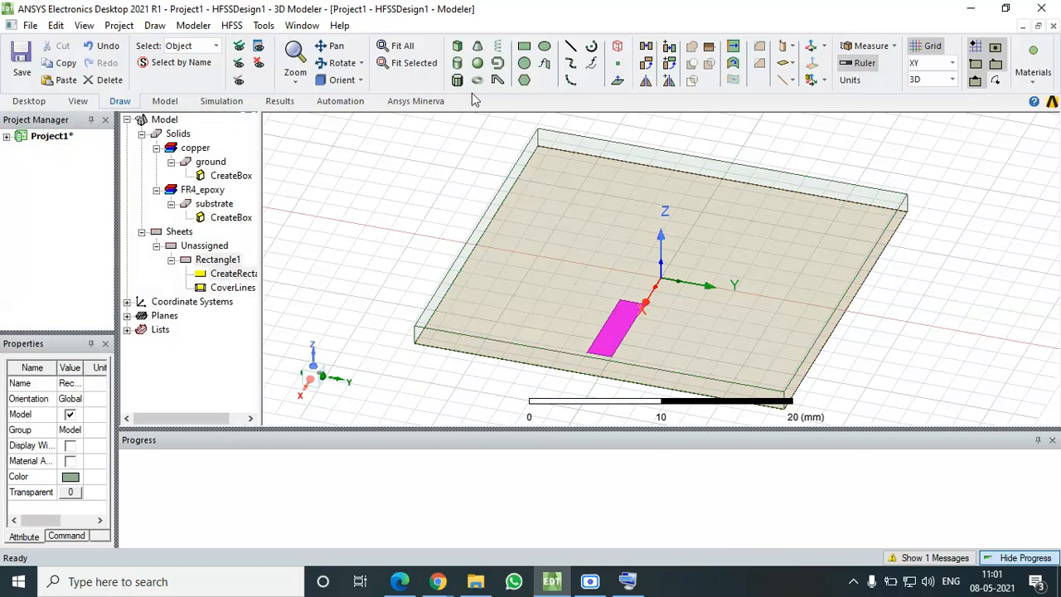
pyautogui.press('Delete')
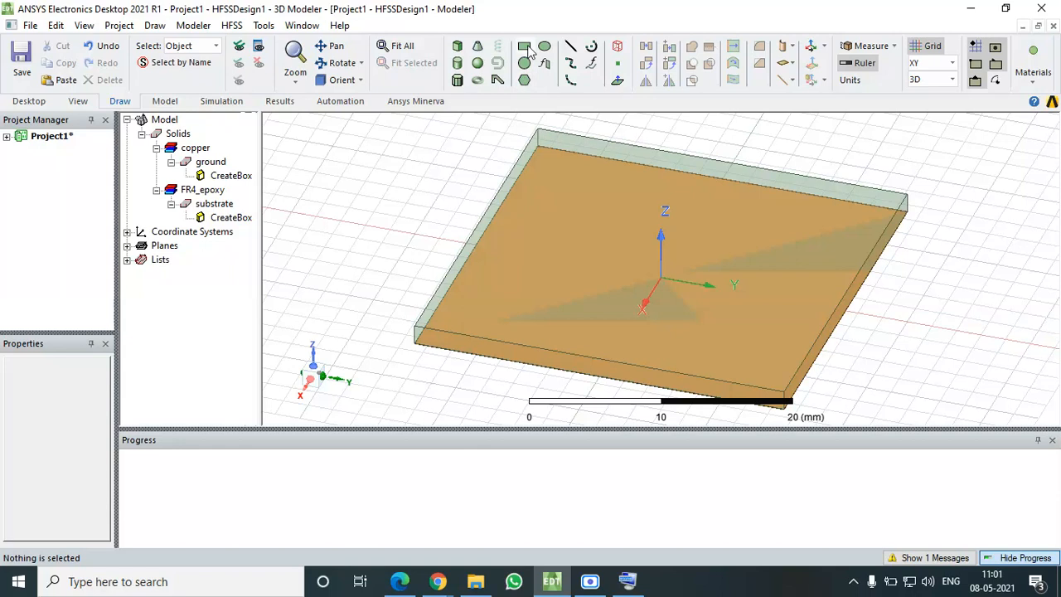
# - Draw a rectangle on the XY plane from about (12, -2, 0) mm, about 10 mm along X and 2 mm along Y
pyautogui.click(525, 48)
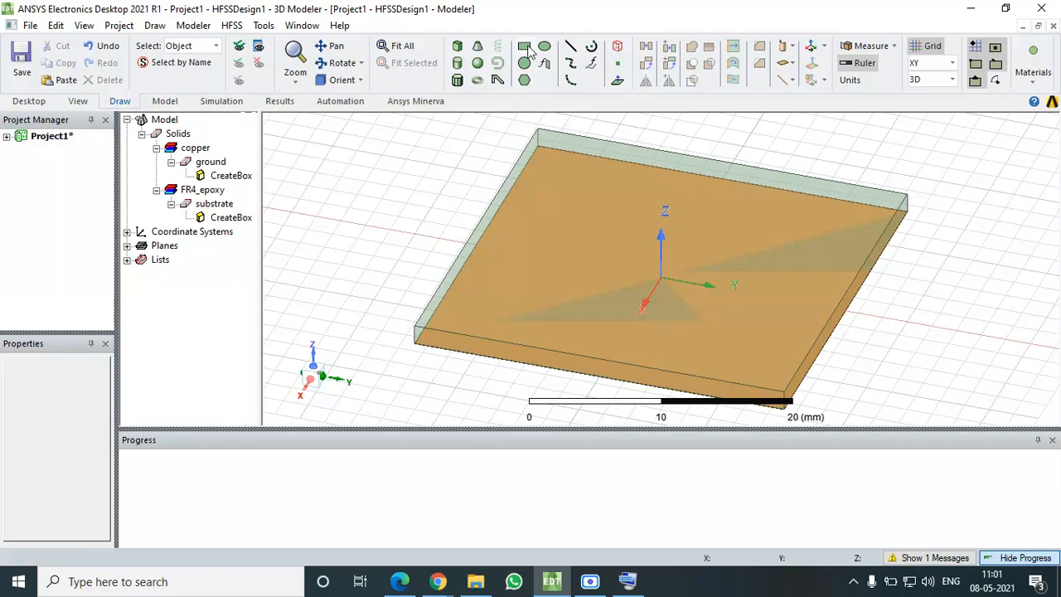
pyautogui.click(589, 361)
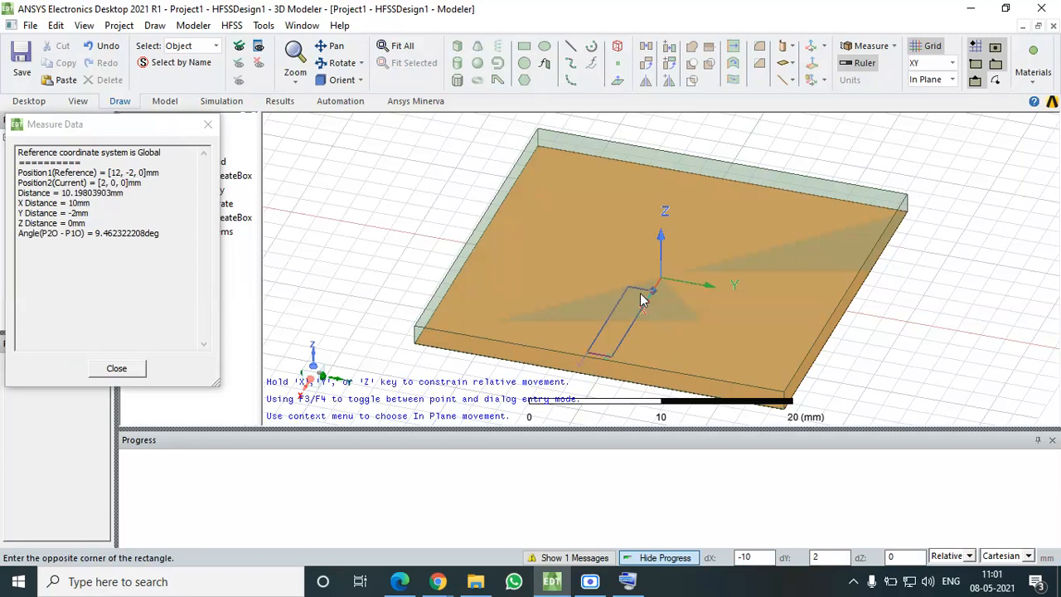
pyautogui.click(639, 293)
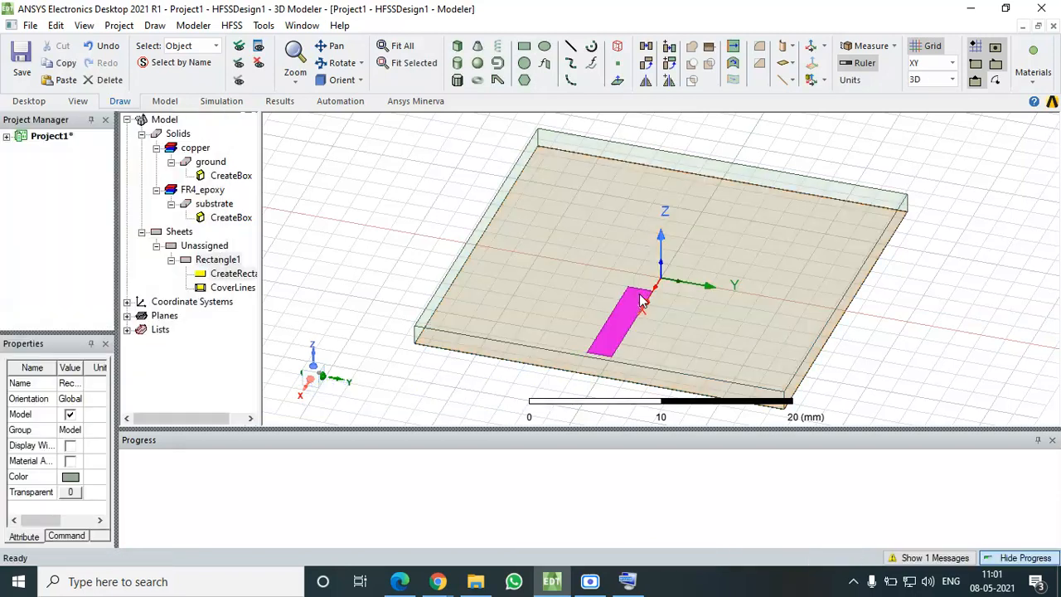
# - Rename the new rectangle as Feedline and give it the copper-brown custom color (184, 115, 51)
pyautogui.doubleClick(235, 259)
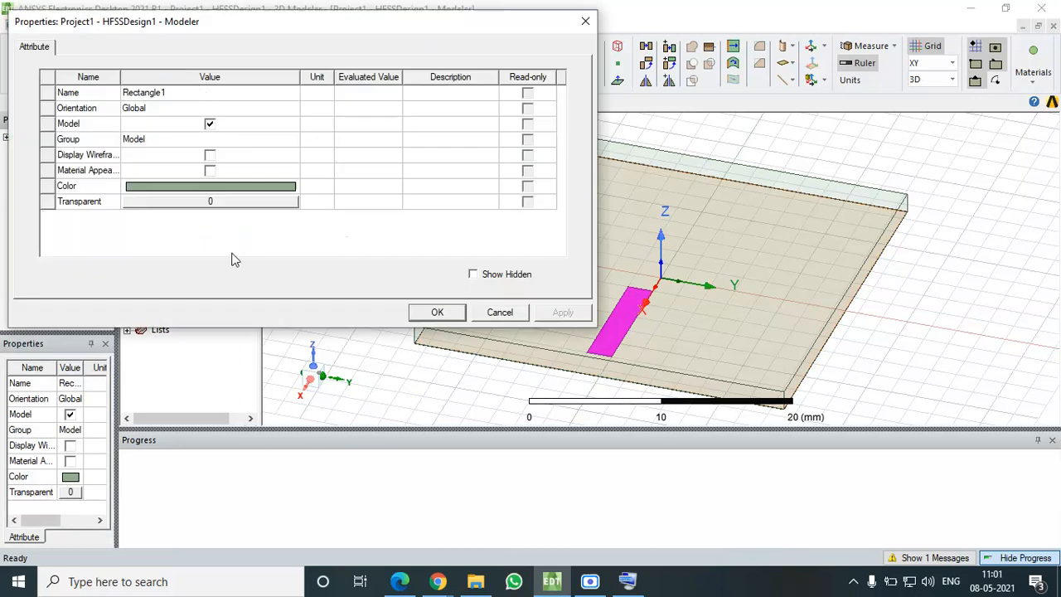
pyautogui.click(200, 93)
pyautogui.write('Feedline')
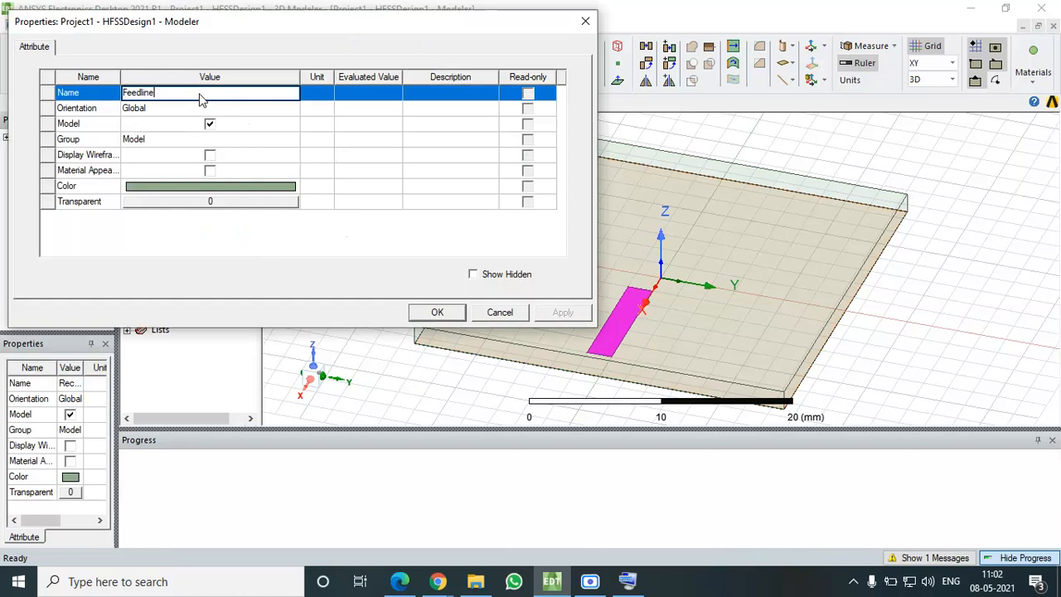
pyautogui.click(235, 187)
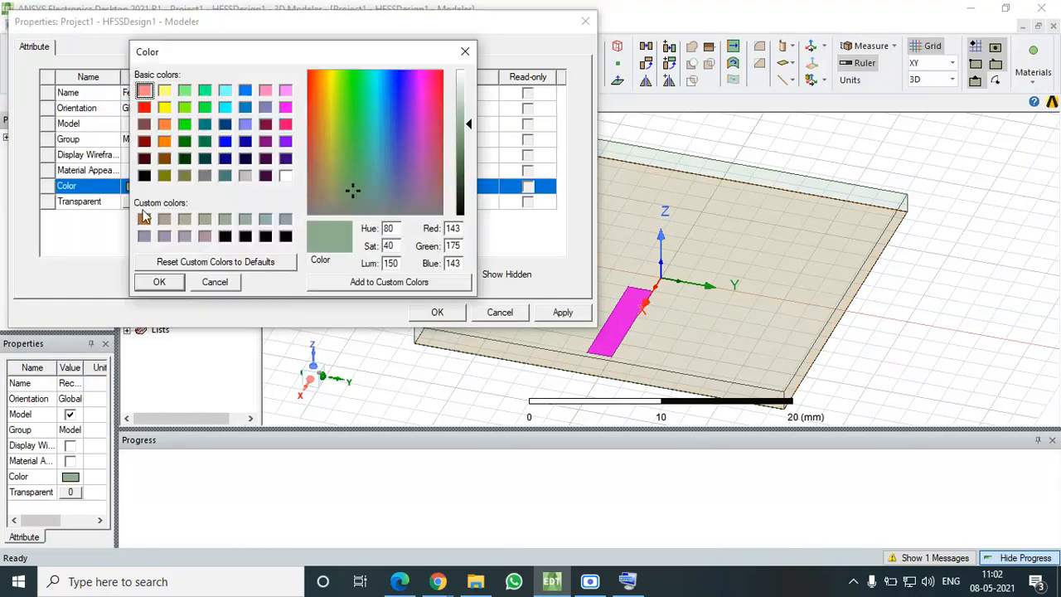
pyautogui.click(145, 219)
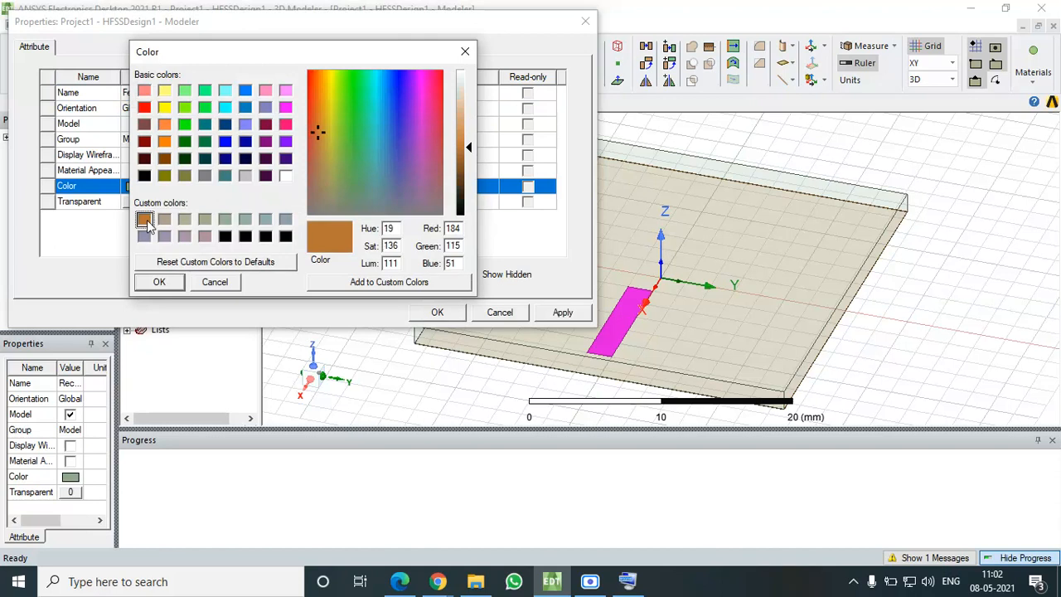
pyautogui.click(160, 283)
pyautogui.click(538, 311)
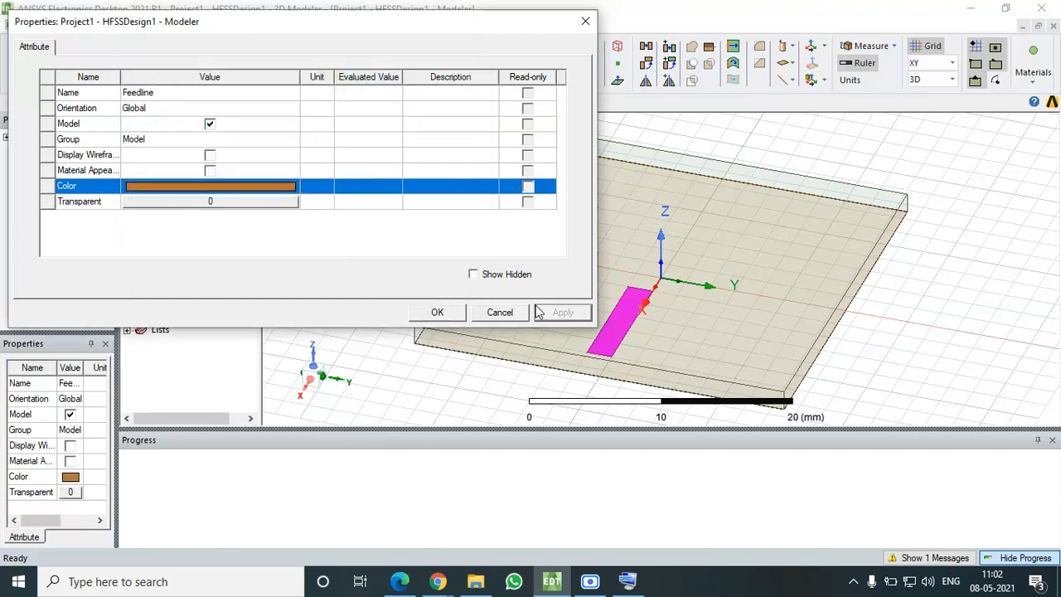
pyautogui.click(438, 311)
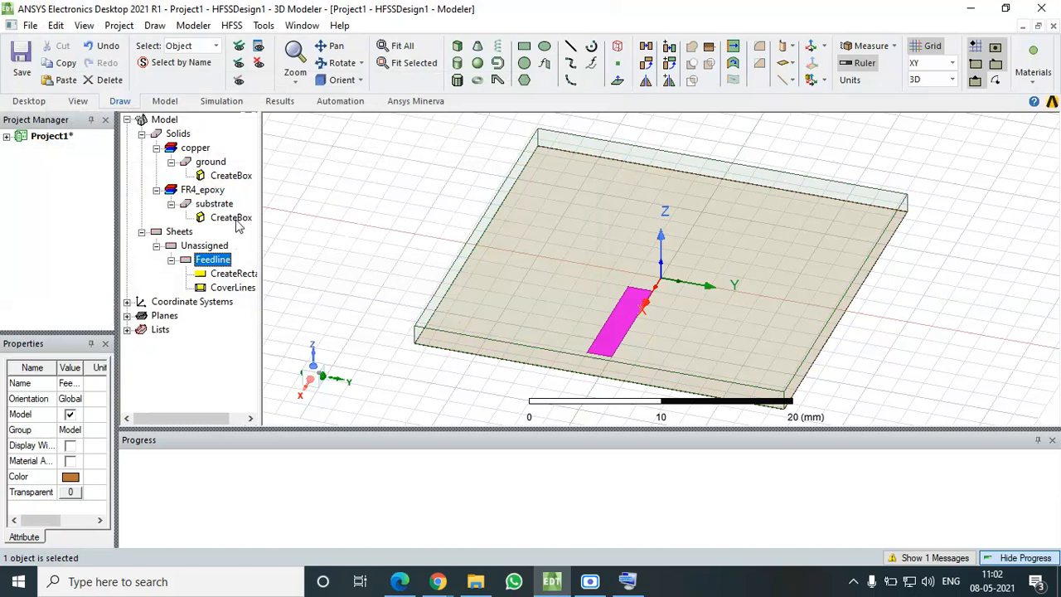
# - Set the X coordinate of the Feedline rectangle's position to gl/2
pyautogui.doubleClick(236, 277)
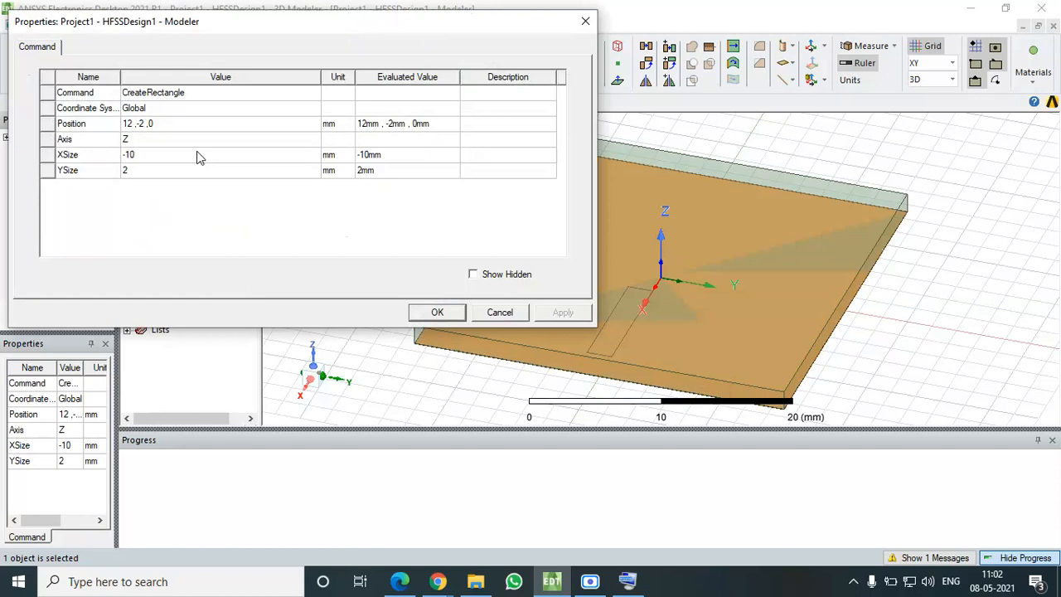
pyautogui.click(132, 124)
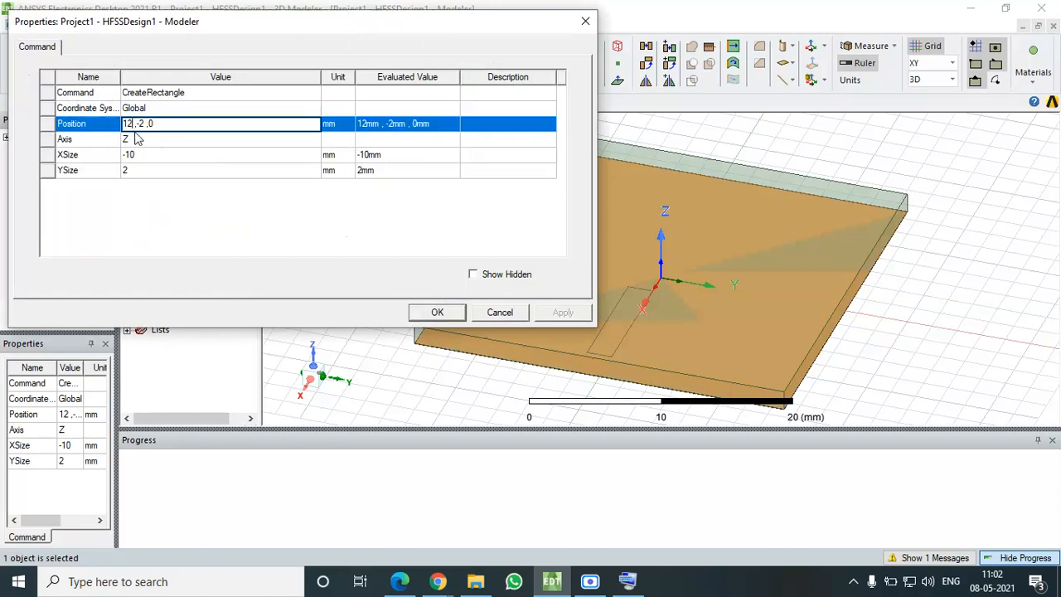
pyautogui.press('Delete')
pyautogui.write('5')
pyautogui.click(630, 582)
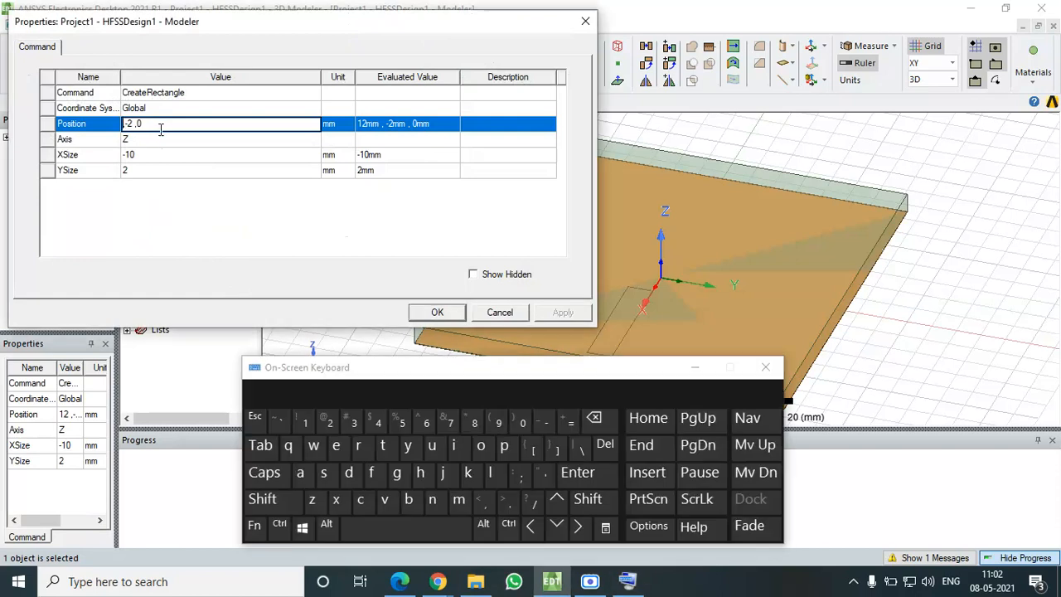
pyautogui.click(400, 472)
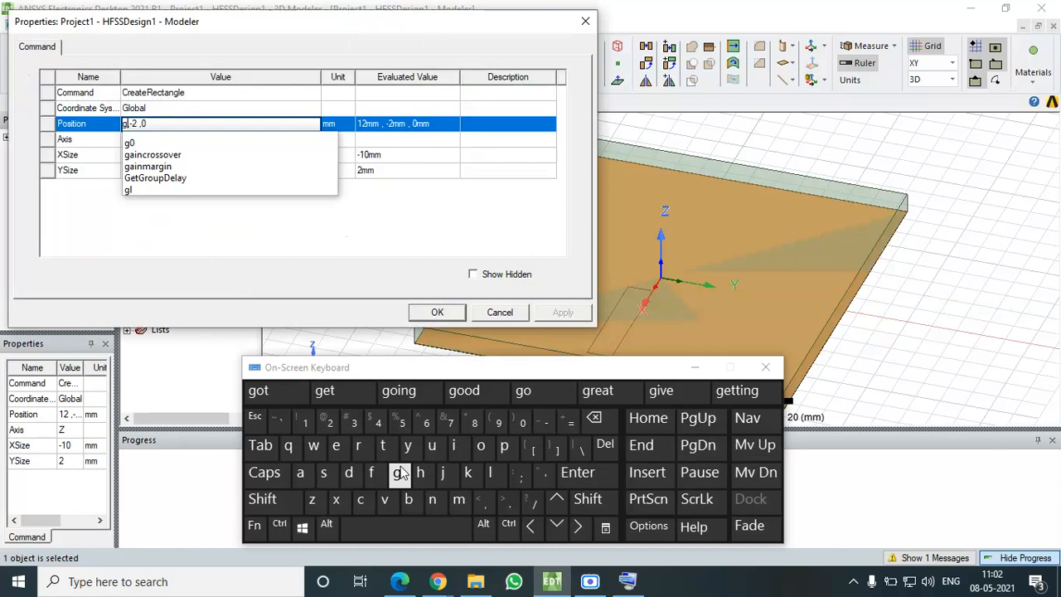
pyautogui.click(358, 260)
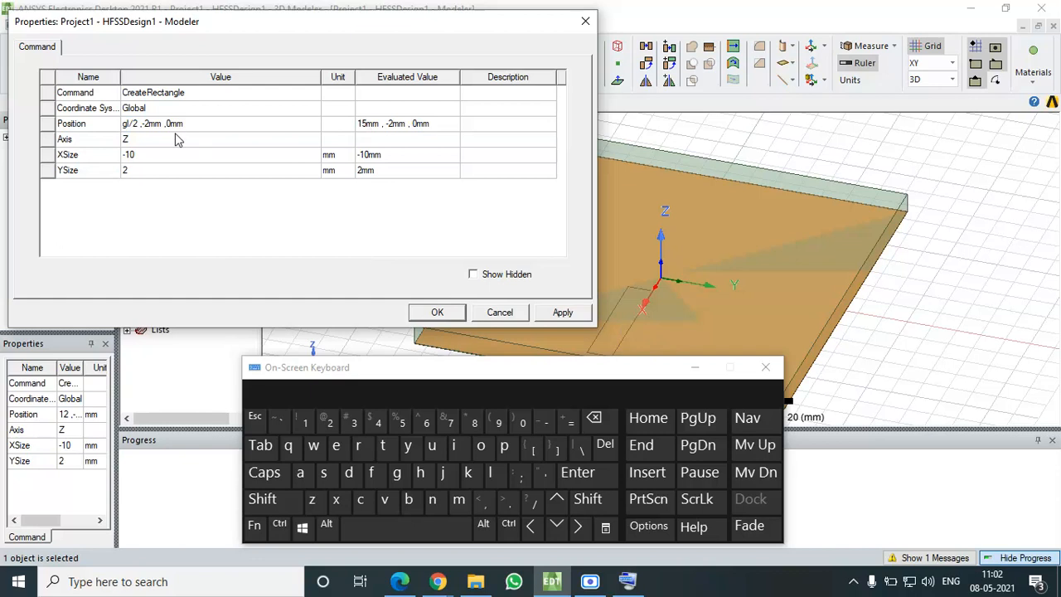
# - Set the Feedline position's Y coordinate to -fw/2, defining the new variable fw as 3 mm
pyautogui.click(150, 124)
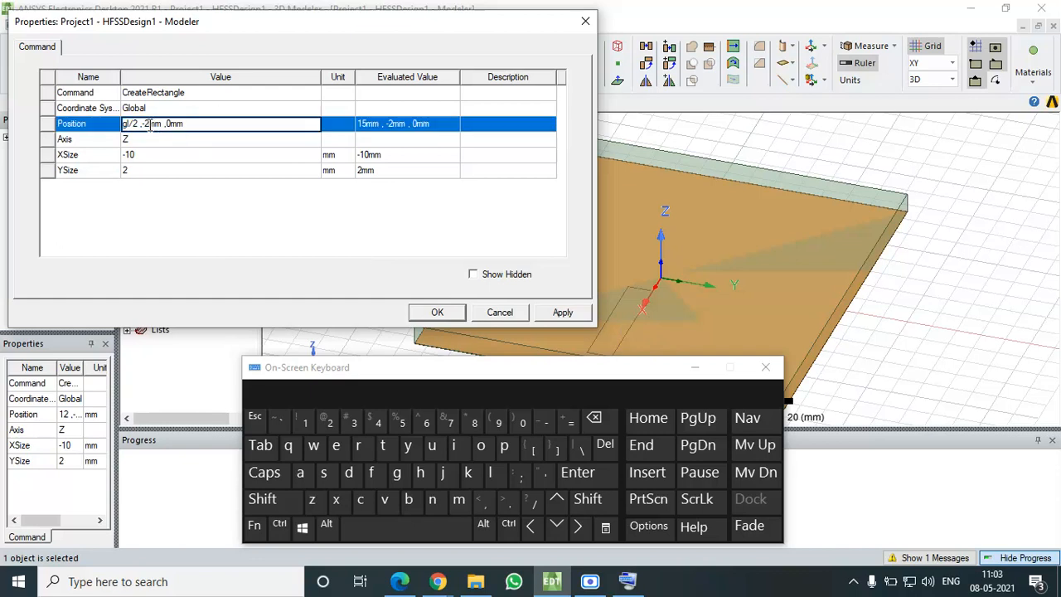
pyautogui.press('BackSpace')
pyautogui.write('-')
pyautogui.write('w/2')
pyautogui.press('Delete')
pyautogui.press('Delete')
pyautogui.click(445, 210)
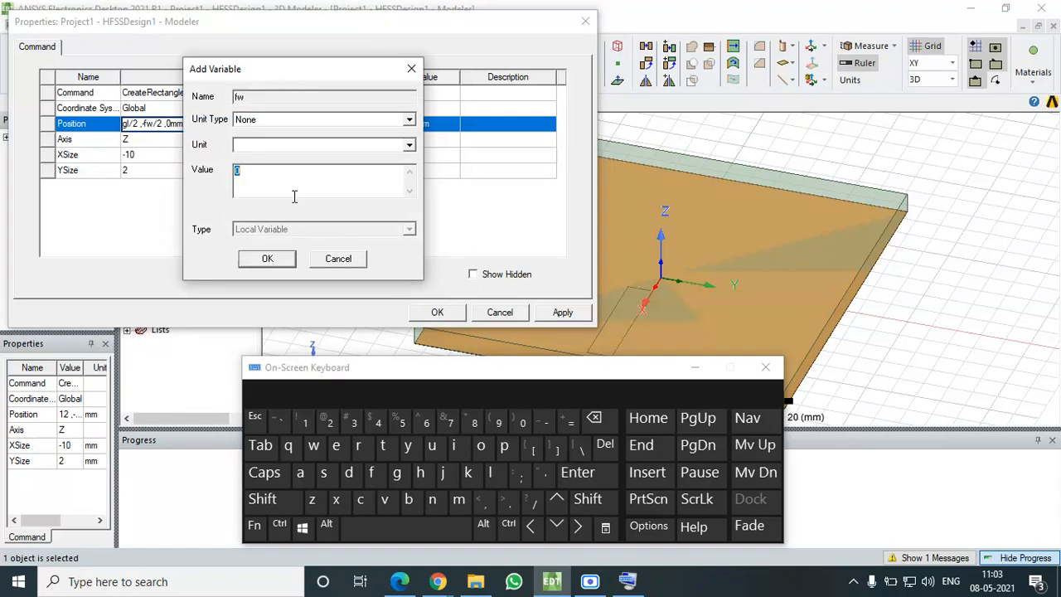
pyautogui.write('3mm')
pyautogui.click(261, 259)
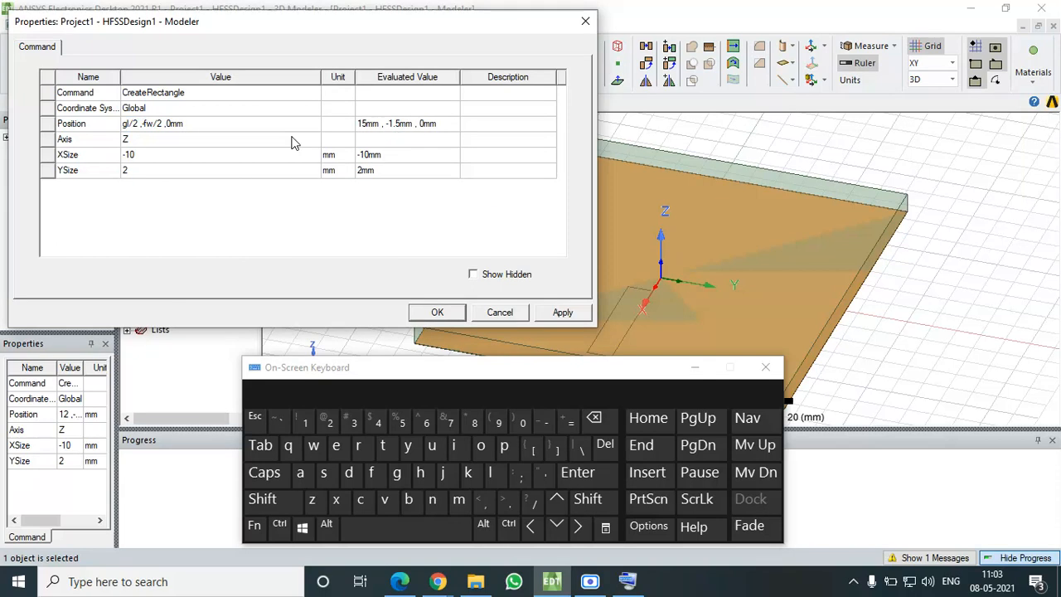
# - Set the Feedline position's Z coordinate to (pt+sub)
pyautogui.click(222, 125)
pyautogui.press('Left')
pyautogui.press('Left')
pyautogui.press('Left')
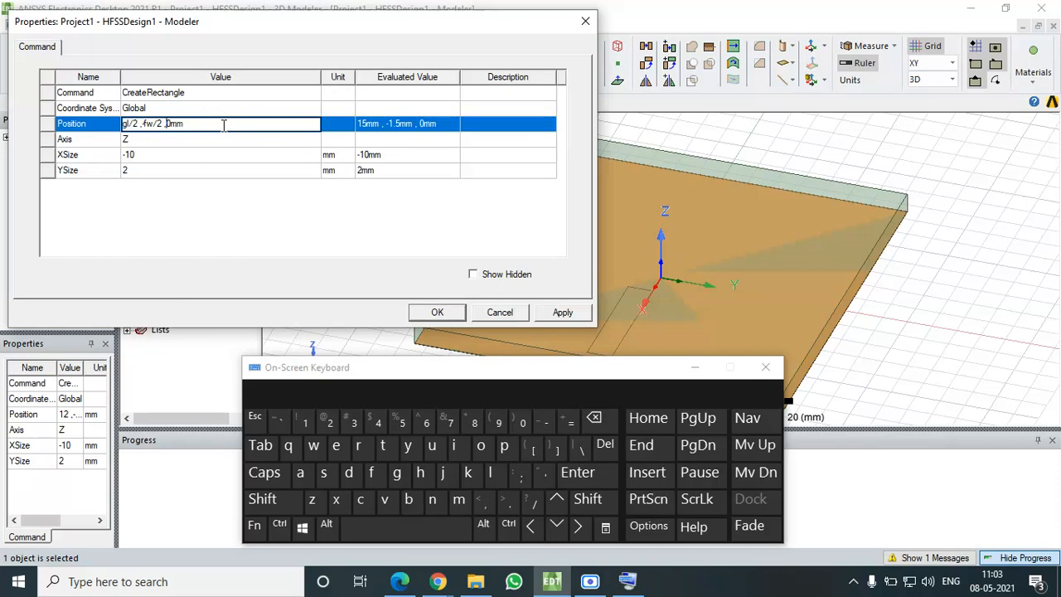
pyautogui.press('Delete')
pyautogui.press('Delete')
pyautogui.press('Delete')
pyautogui.write('pt')
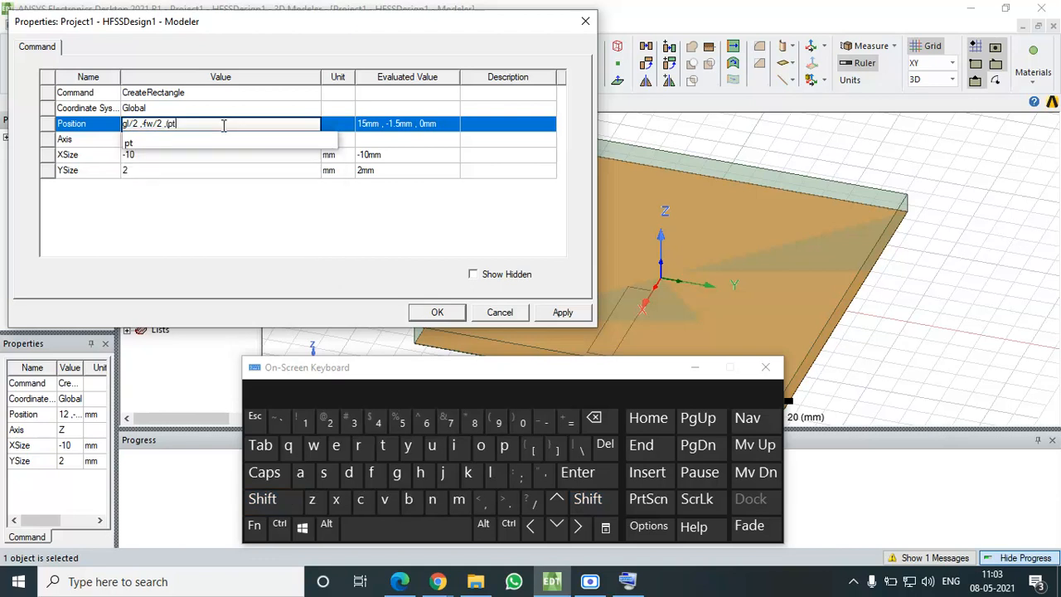
pyautogui.press('shift')
pyautogui.press('shift')
pyautogui.write('+')
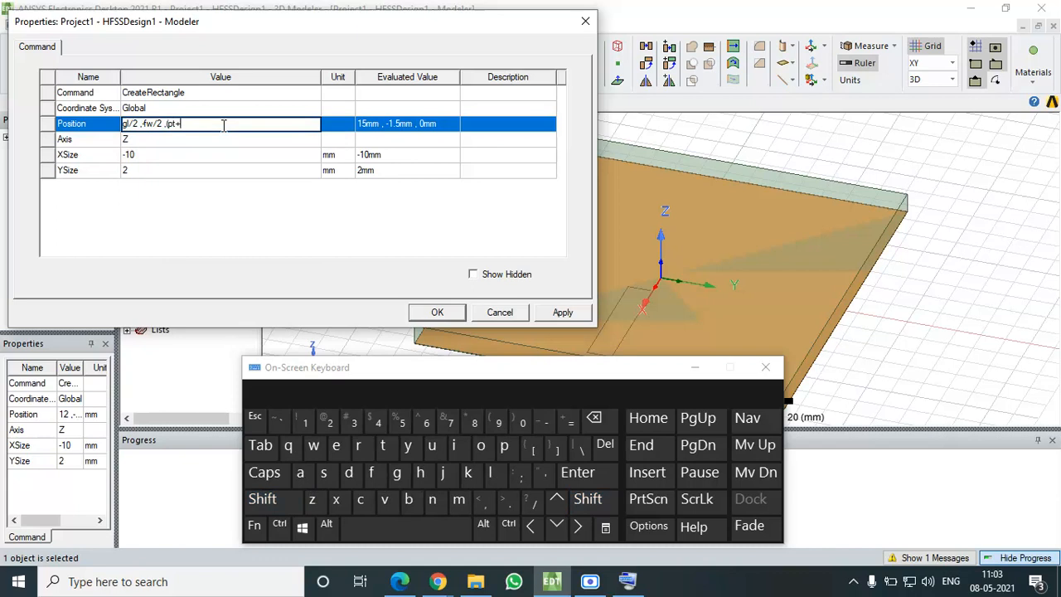
pyautogui.write('sub)')
pyautogui.click(263, 215)
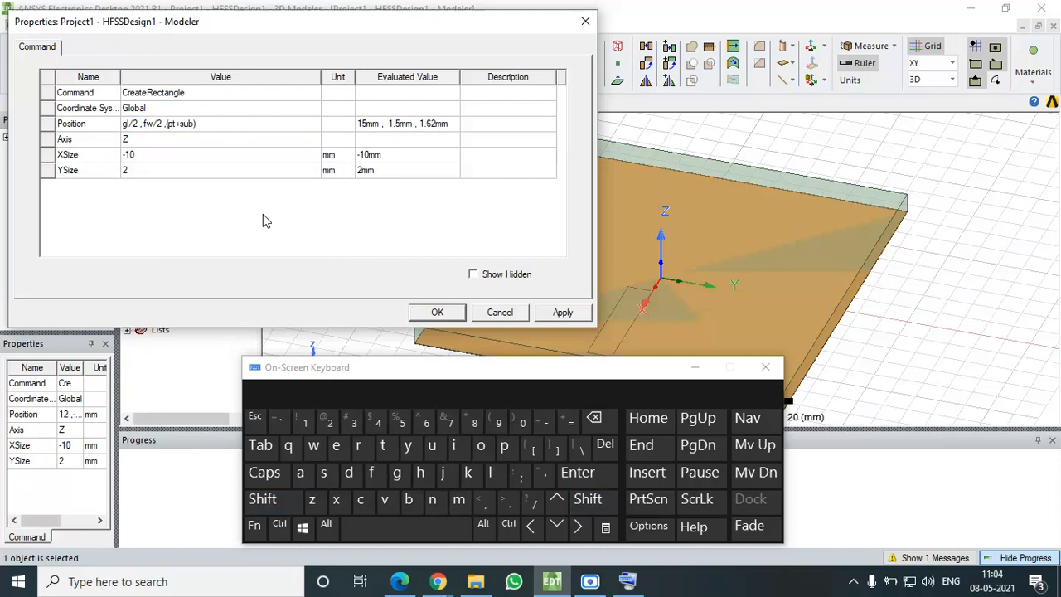
# - Set the Feedline's XSize to -Wl/4, defining the new length variable Wl as 30 mm
pyautogui.click(154, 159)
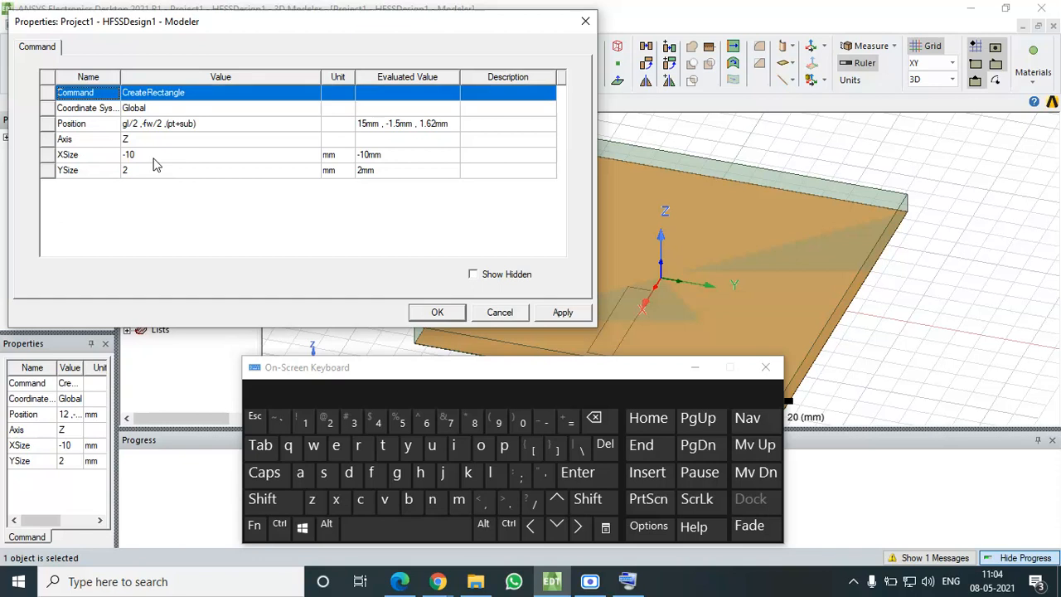
pyautogui.press('Down')
pyautogui.press('Down')
pyautogui.press('Down')
pyautogui.press('Down')
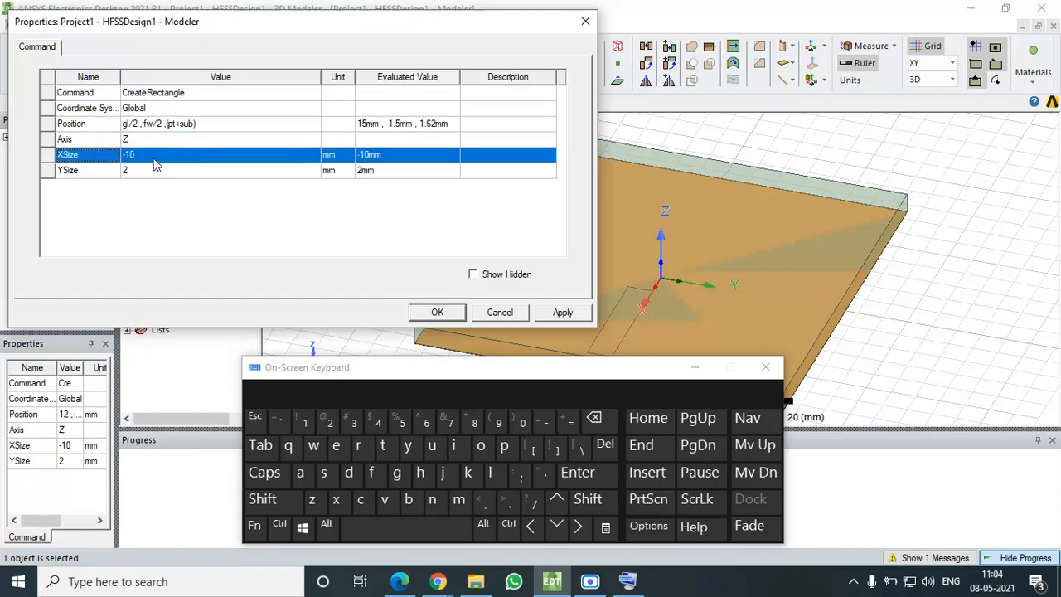
pyautogui.click(695, 368)
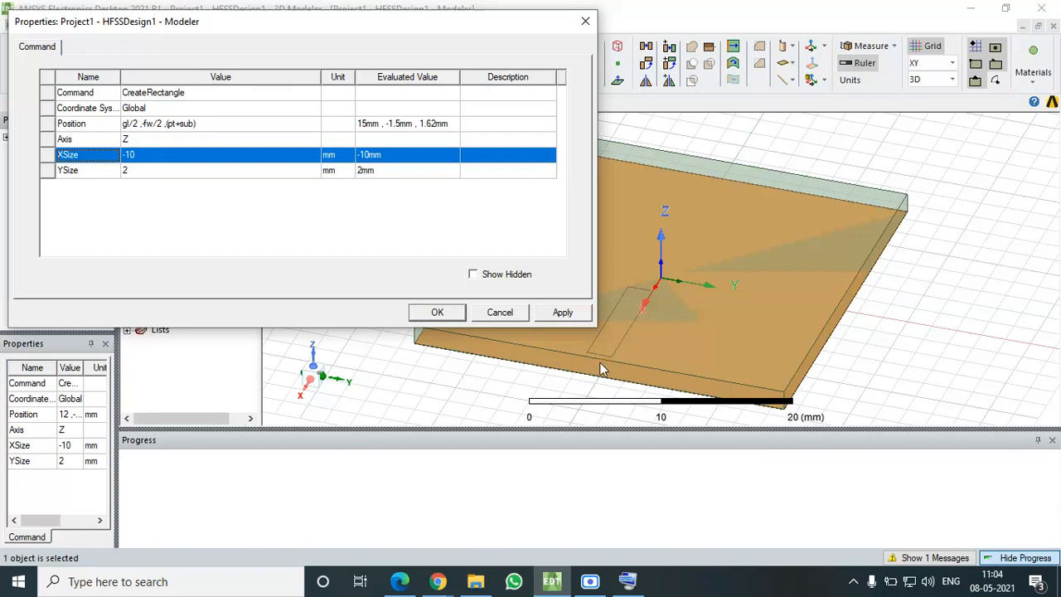
pyautogui.click(163, 157)
pyautogui.press('Delete')
pyautogui.press('Delete')
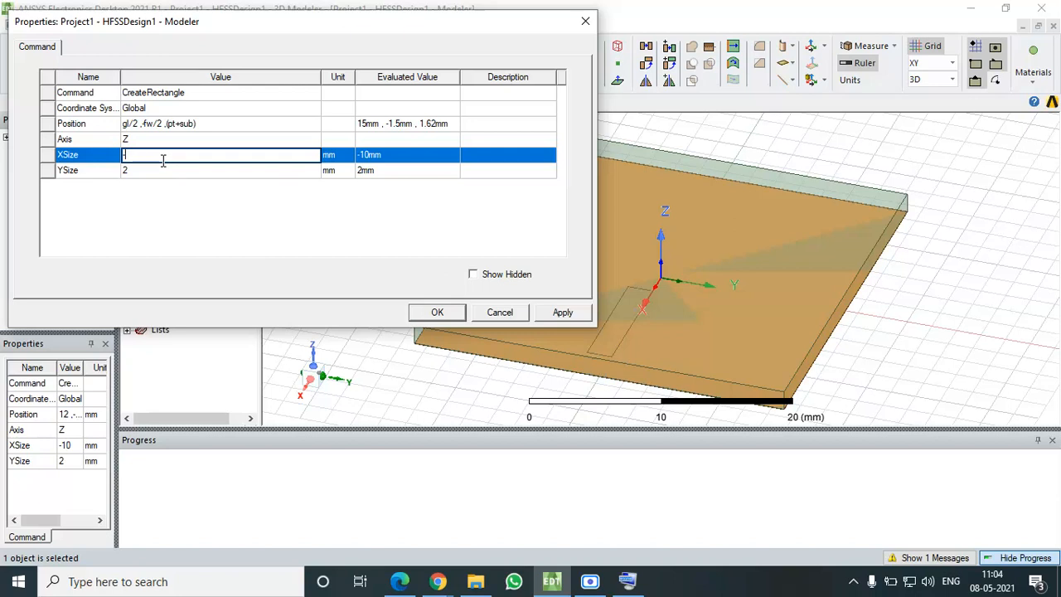
pyautogui.write('Wl/2')
pyautogui.press('BackSpace')
pyautogui.write('4')
pyautogui.click(467, 209)
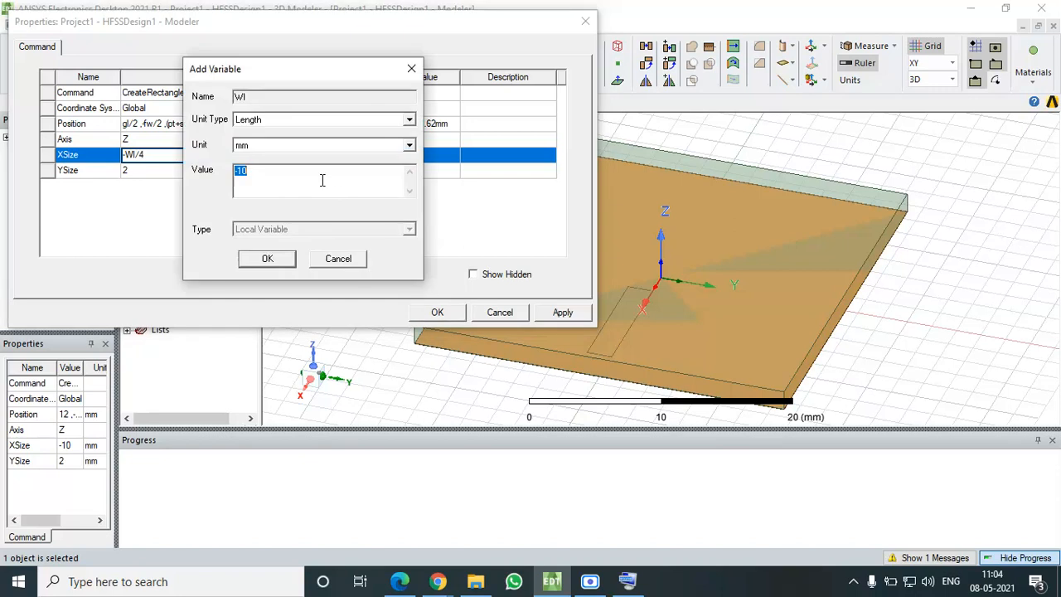
pyautogui.write('30')
pyautogui.click(286, 258)
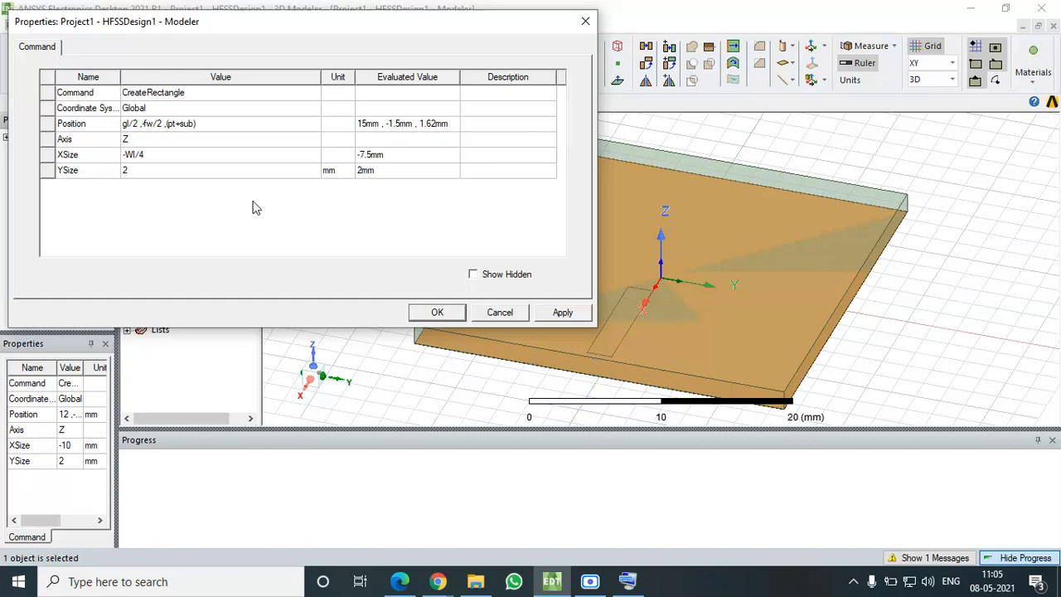
# - Set the Feedline rectangle's YSize to the variable fw and apply the changed dimensions
pyautogui.click(176, 171)
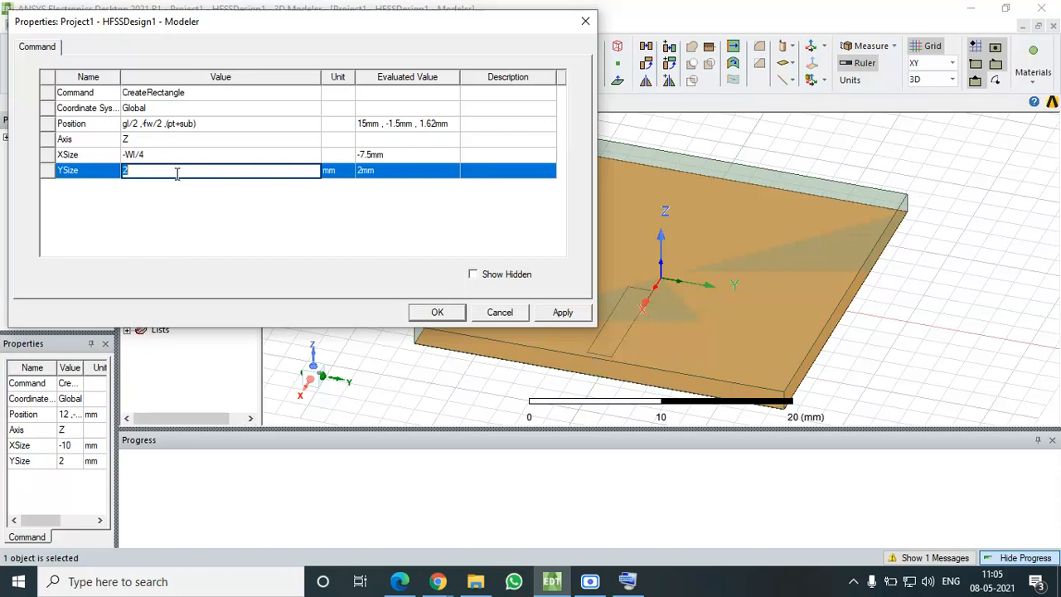
pyautogui.write('fw')
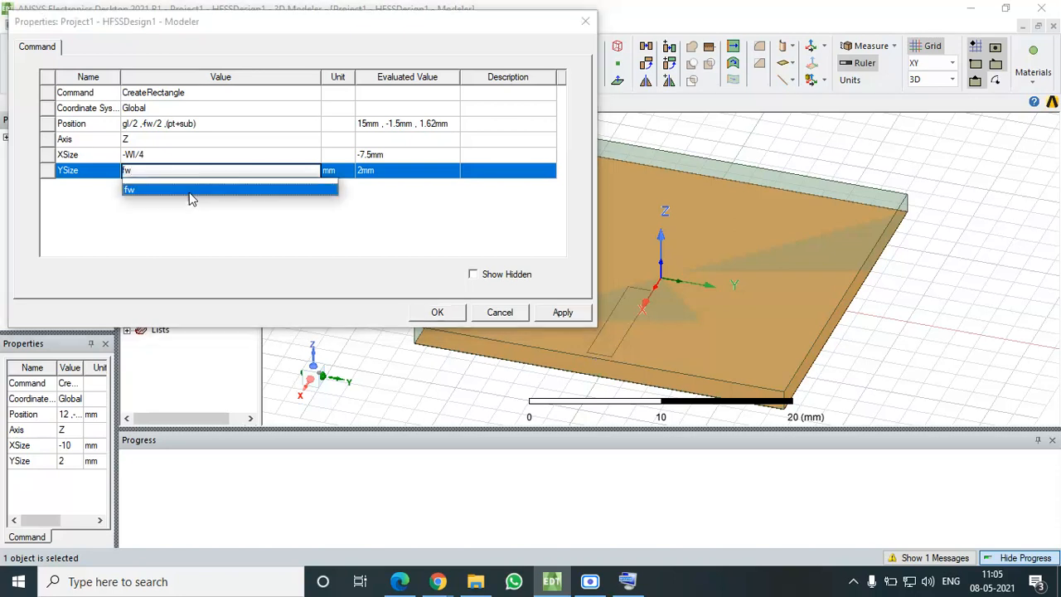
pyautogui.click(308, 238)
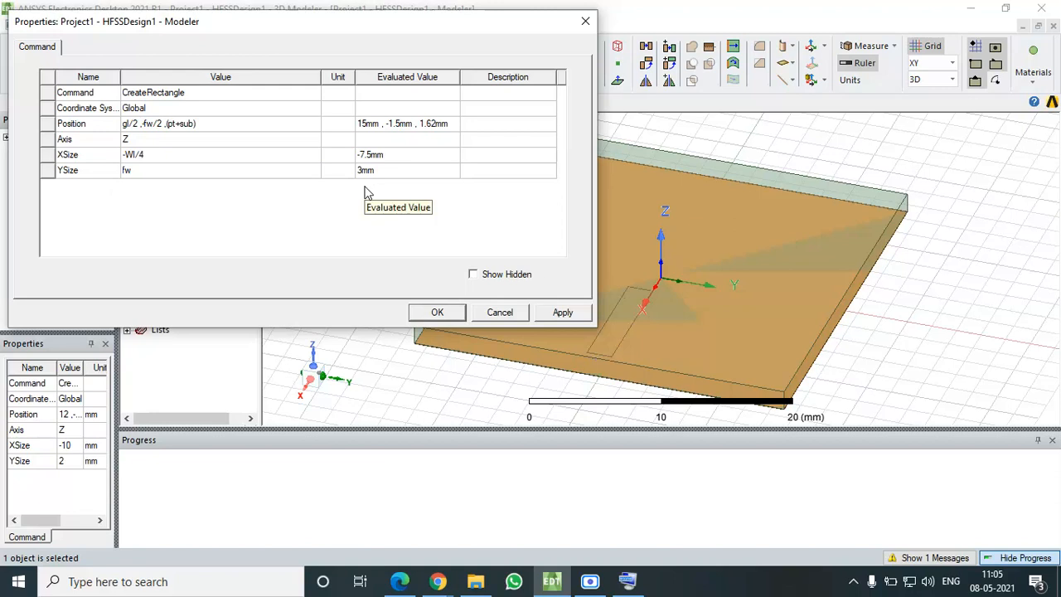
pyautogui.click(557, 315)
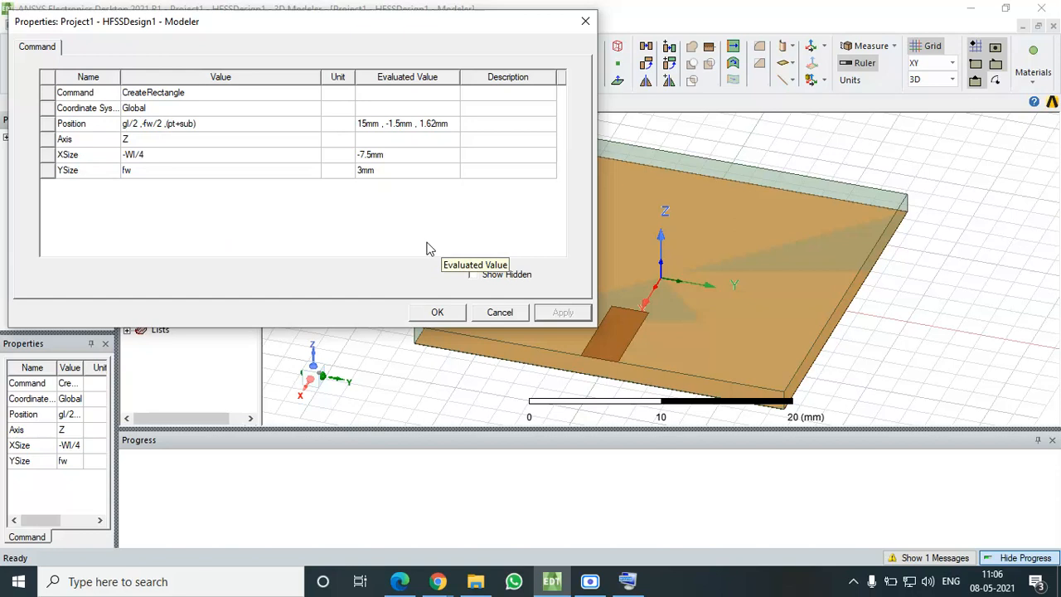
pyautogui.click(438, 311)
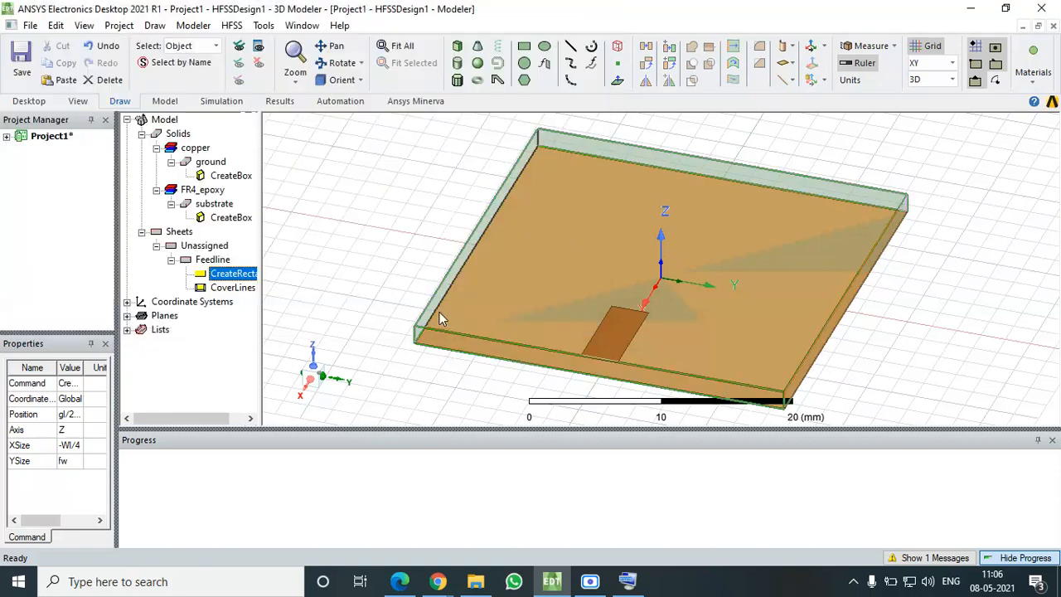
# - Select the Feedline sheet and consult Figure 14.7 on the rectangular patch geometry in the Antenna Theory PDF in Edge
pyautogui.click(211, 264)
pyautogui.click(211, 261)
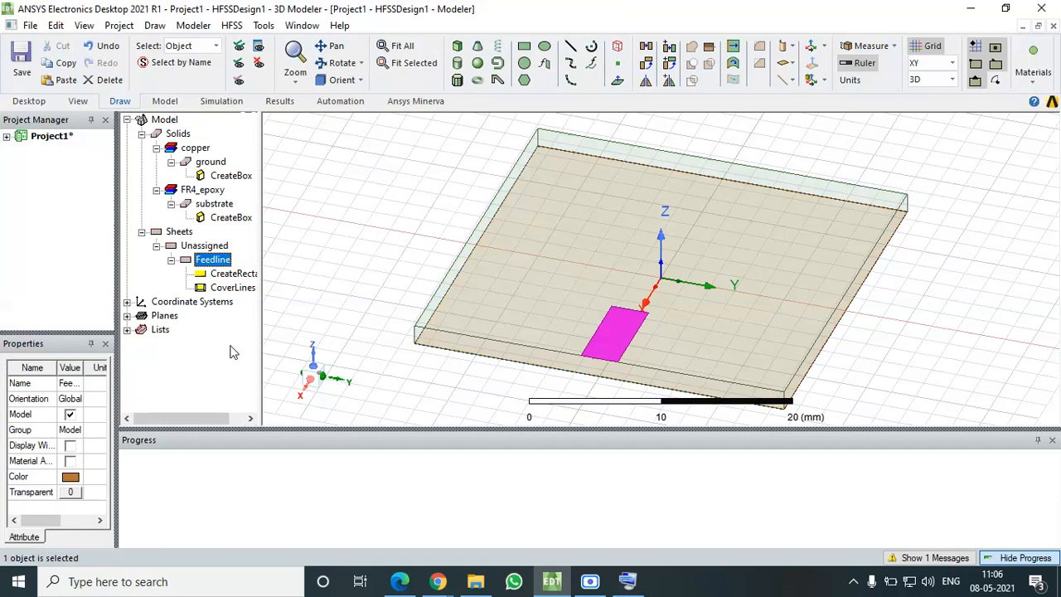
pyautogui.click(400, 581)
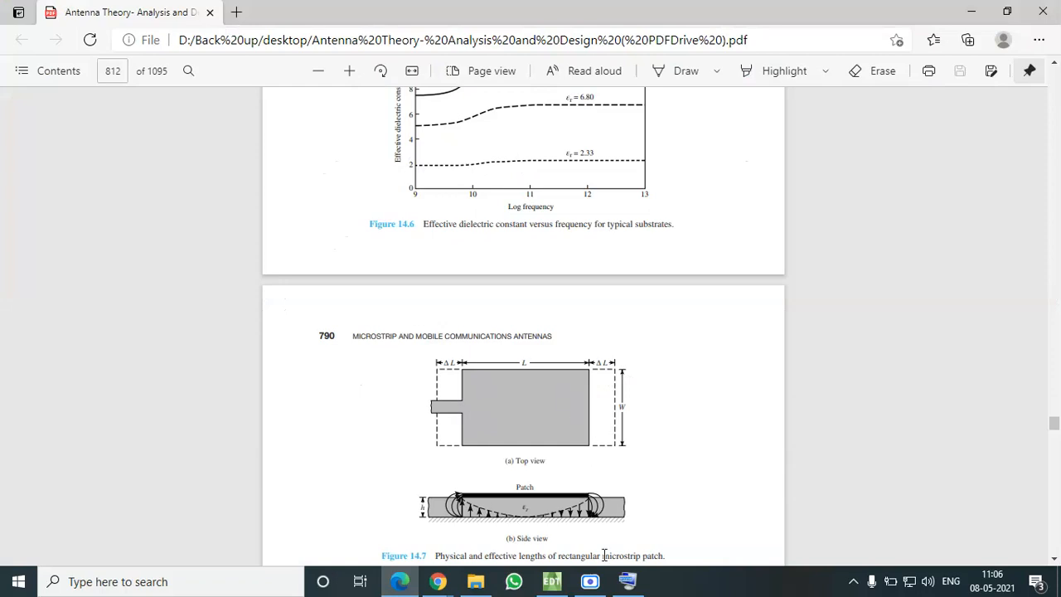
pyautogui.click(551, 581)
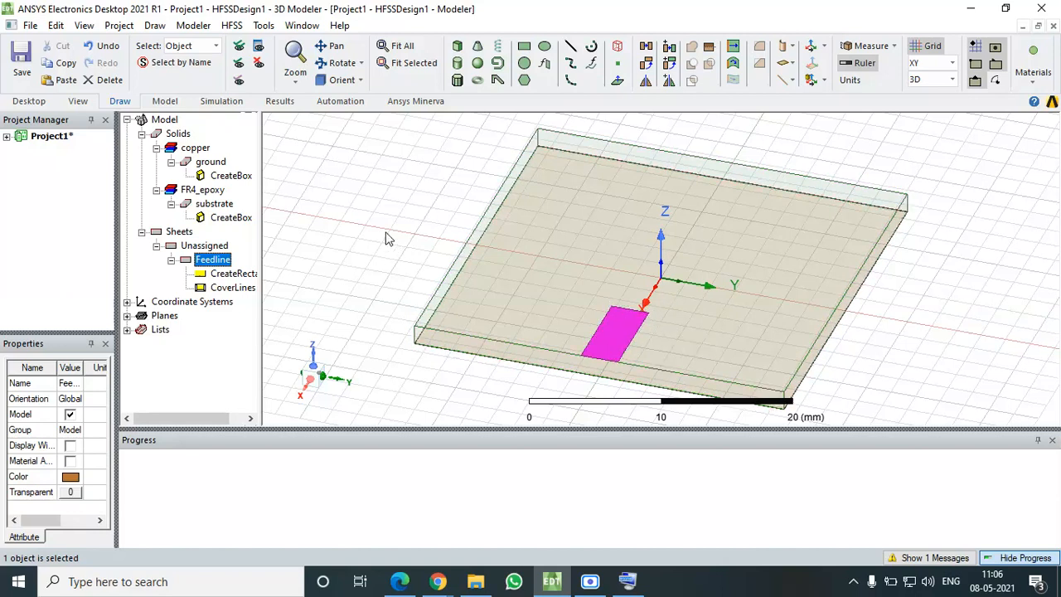
# - Draw a rectangle about 14 mm by 16 mm in the XY plane, starting near (4, -10, 0) mm, behind the feed line
pyautogui.click(524, 48)
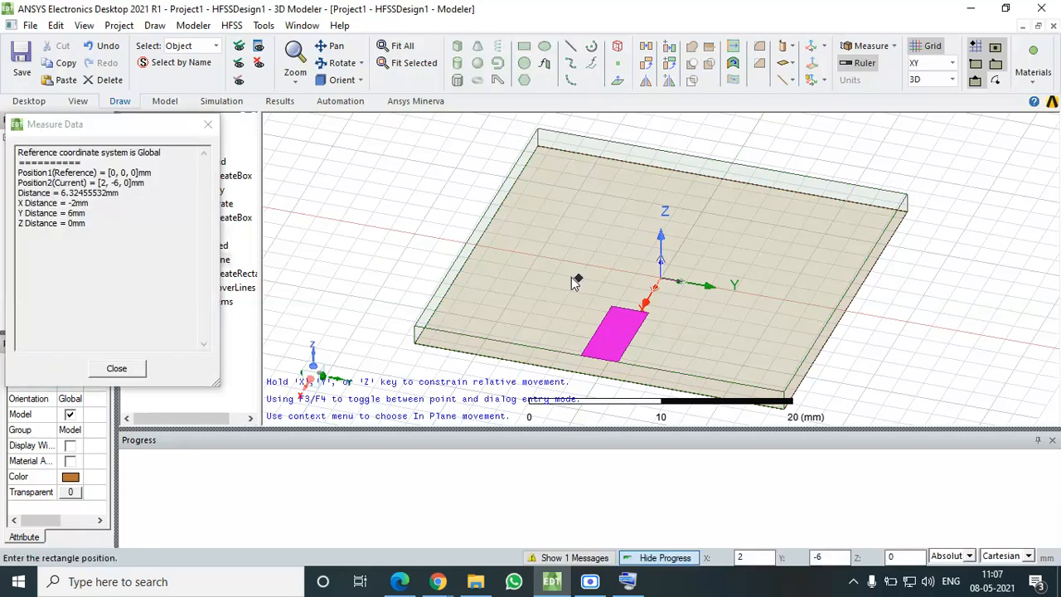
pyautogui.click(532, 281)
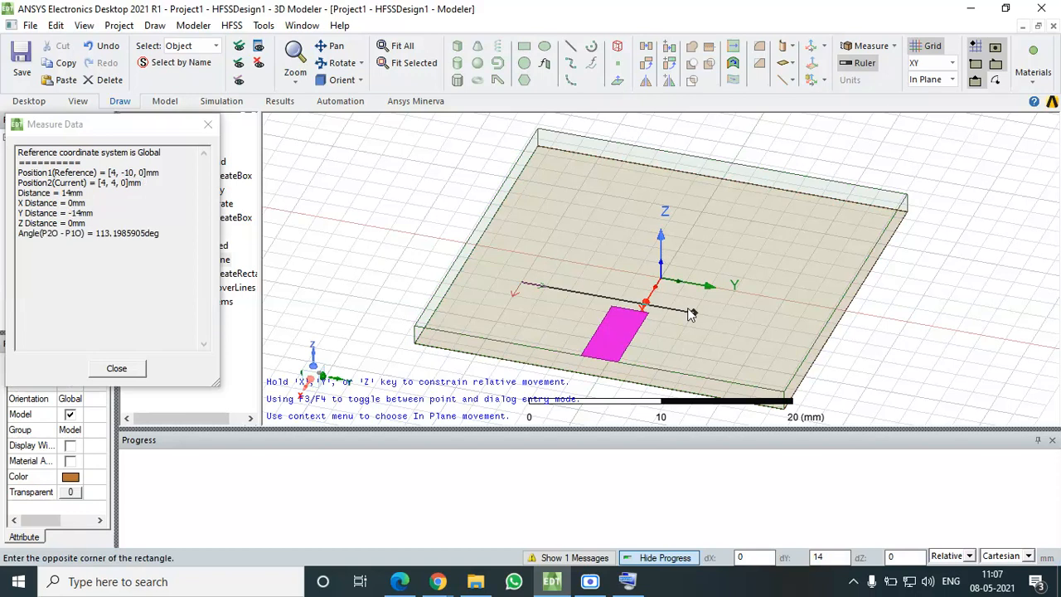
pyautogui.click(777, 221)
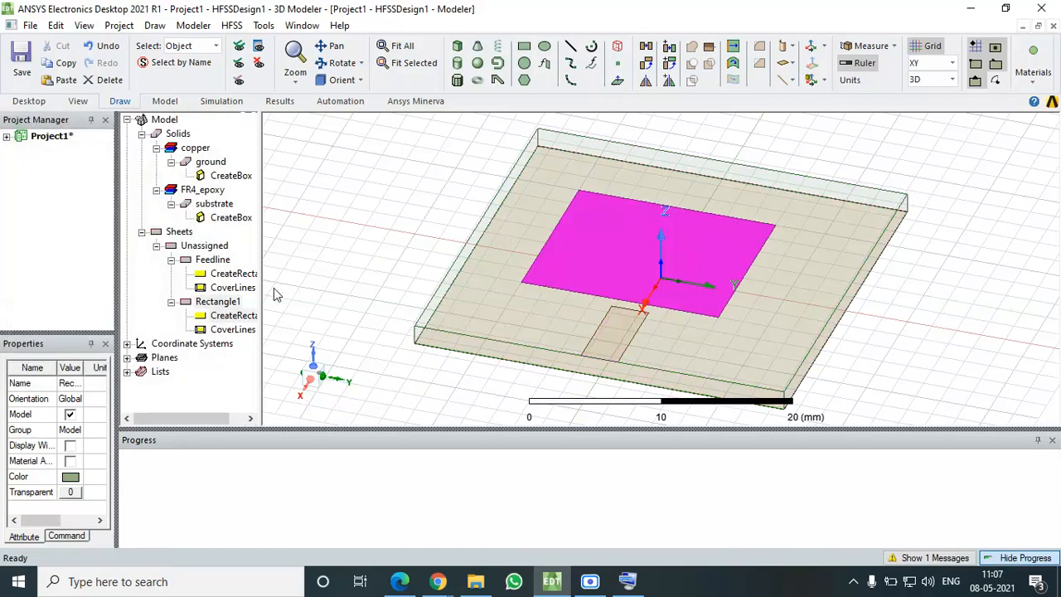
# - Rename the newly drawn rectangle as patch
pyautogui.doubleClick(224, 302)
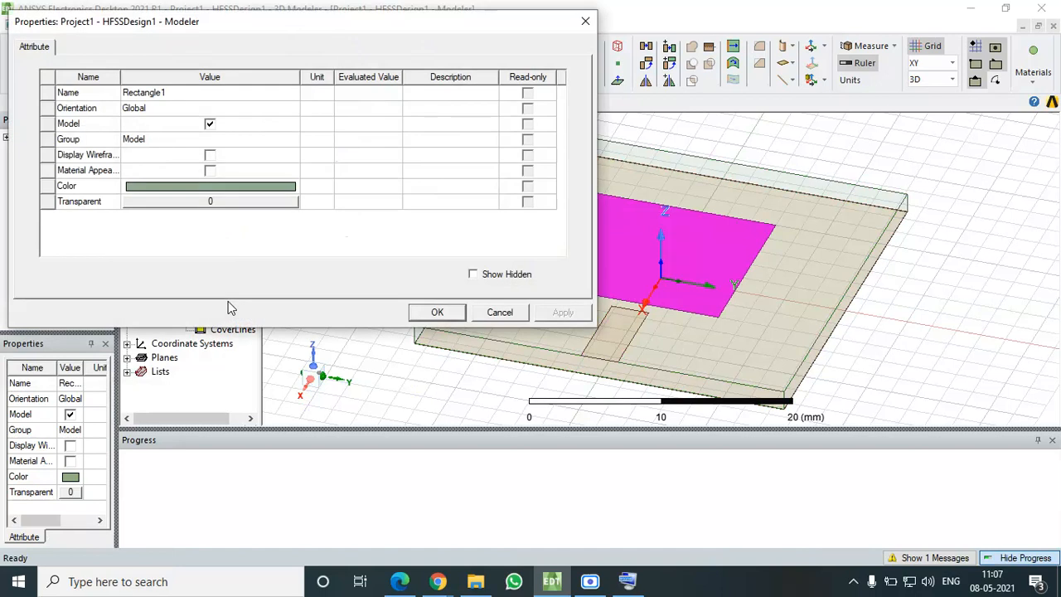
pyautogui.click(188, 94)
pyautogui.write('patc')
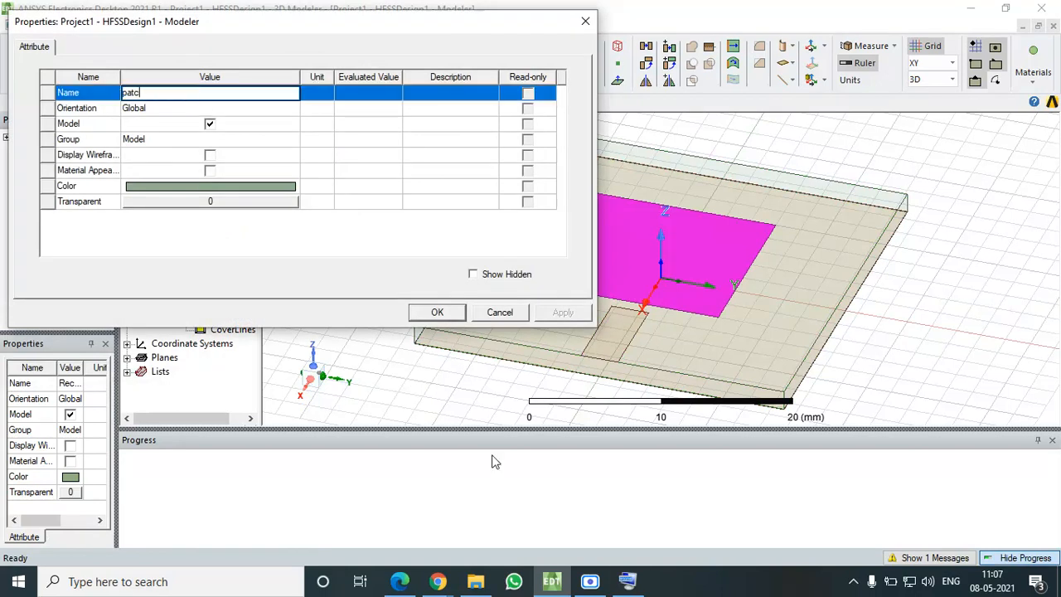
pyautogui.click(627, 581)
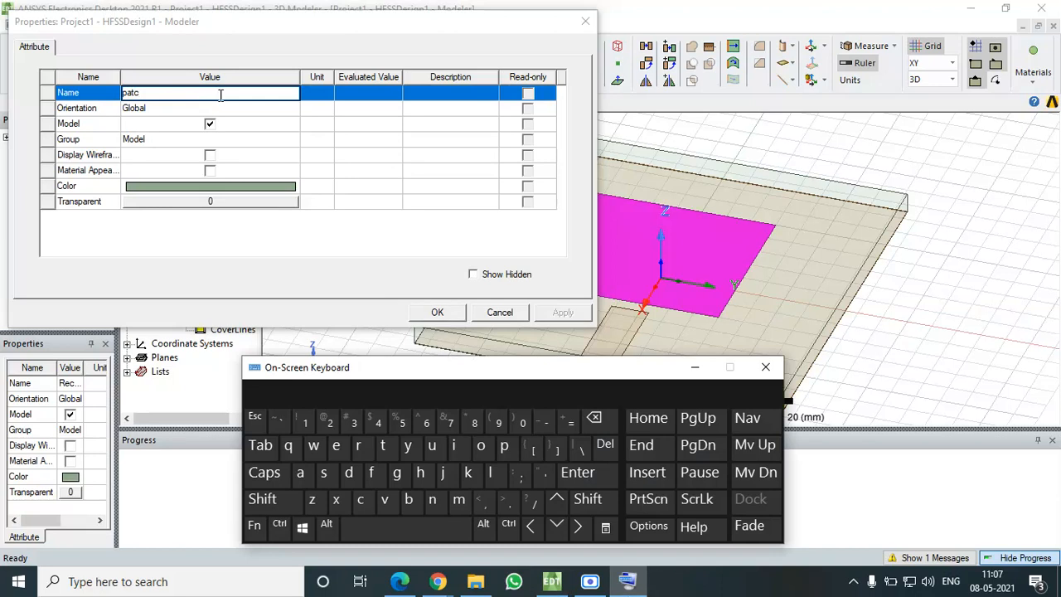
pyautogui.click(420, 471)
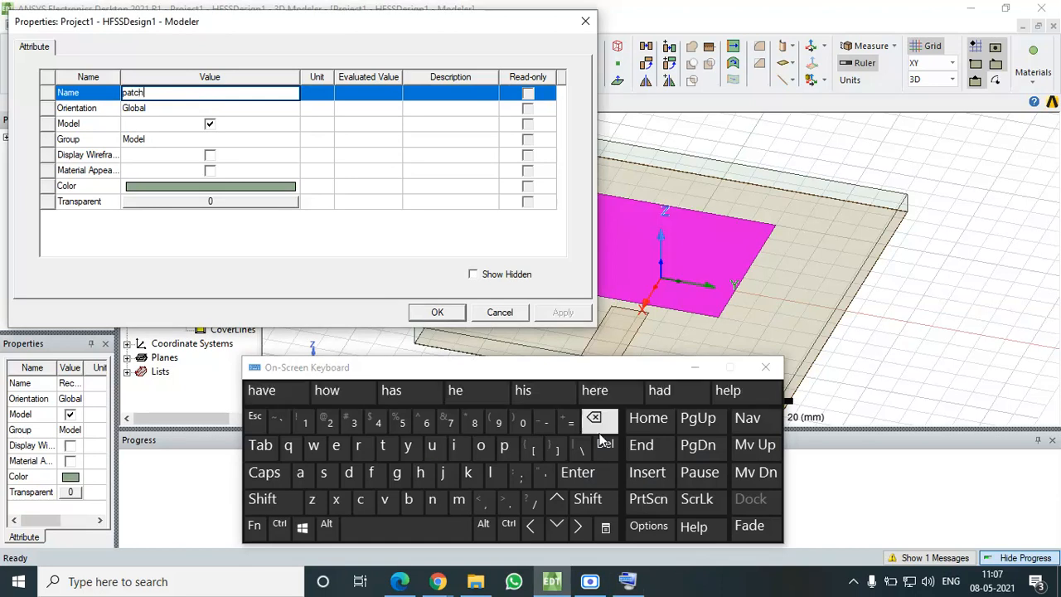
pyautogui.click(695, 373)
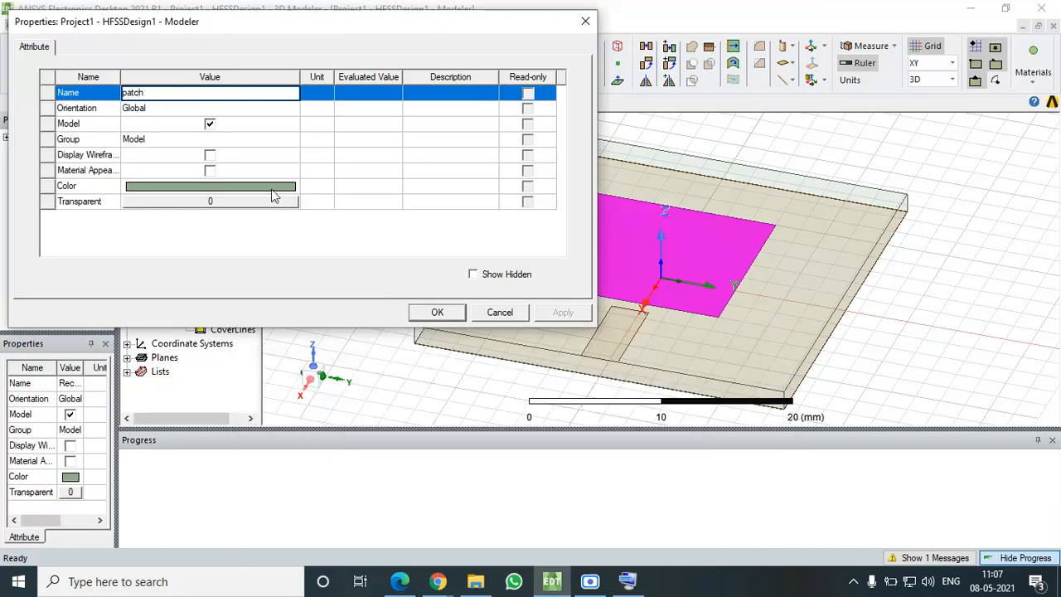
# - Color the patch with the saved copper-orange custom color and apply its attributes
pyautogui.click(268, 187)
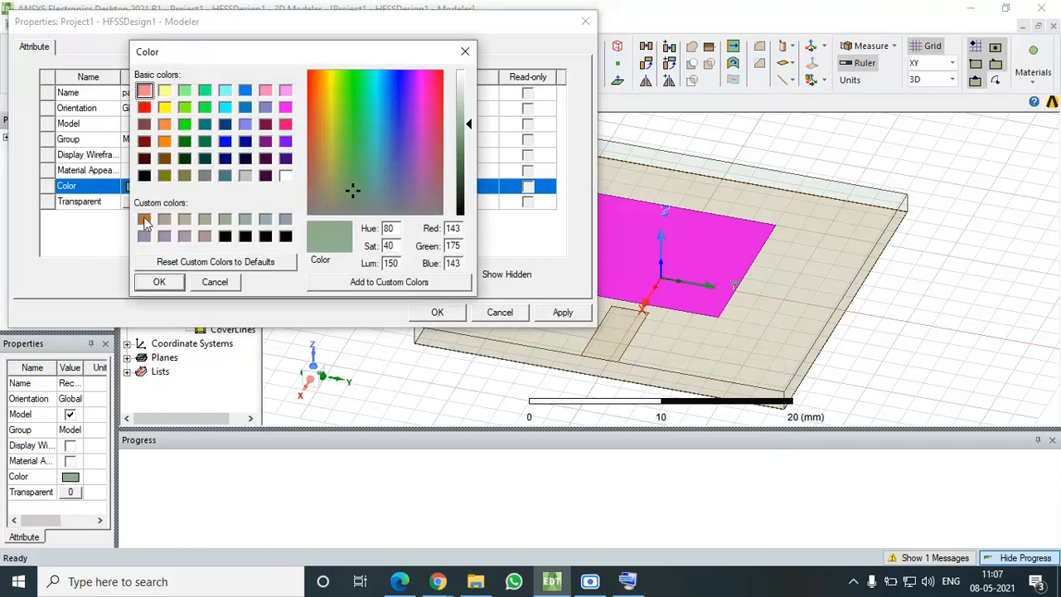
pyautogui.click(145, 219)
pyautogui.click(160, 283)
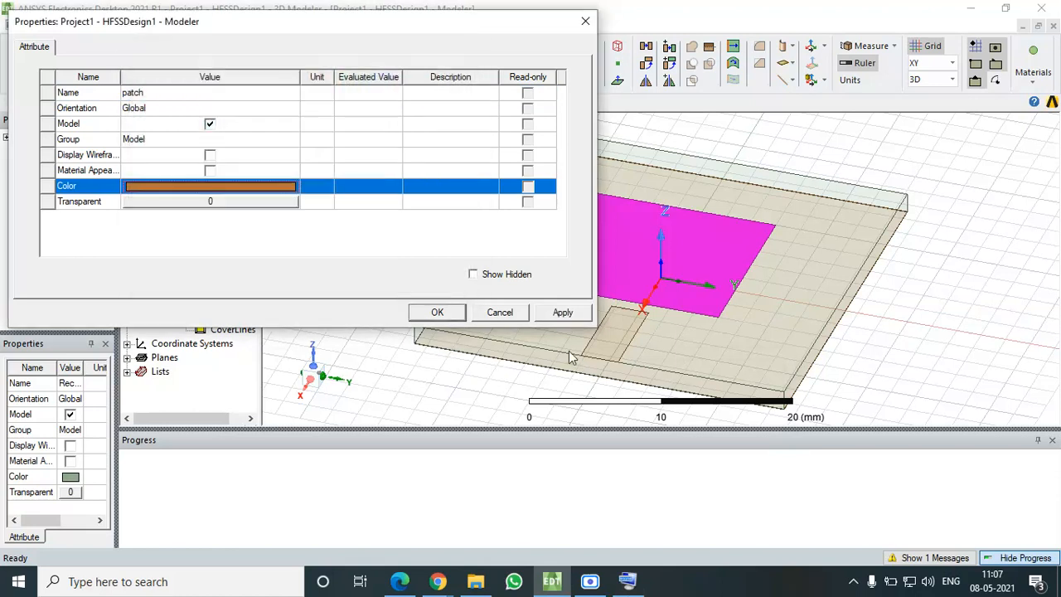
pyautogui.click(563, 315)
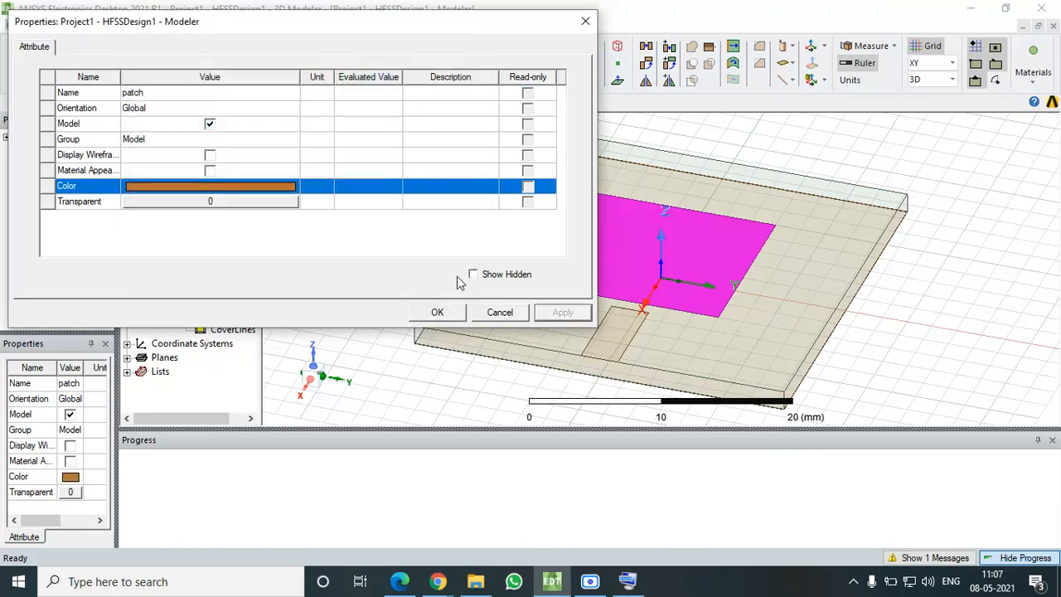
pyautogui.click(427, 312)
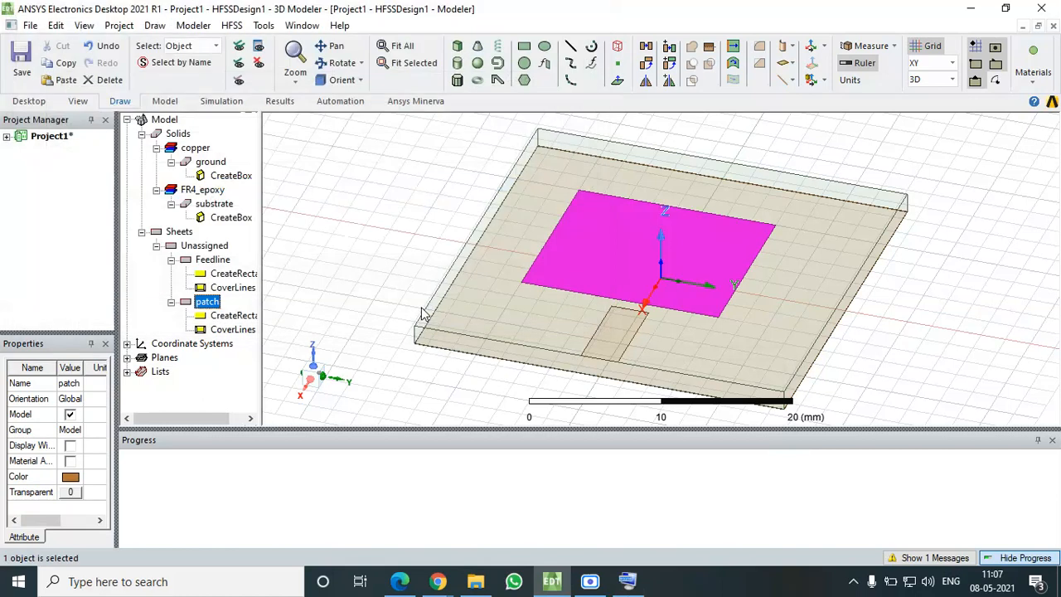
# - Set the X coordinate of the patch rectangle's position to (gl/2-wl/4) and apply it to the model
pyautogui.doubleClick(234, 315)
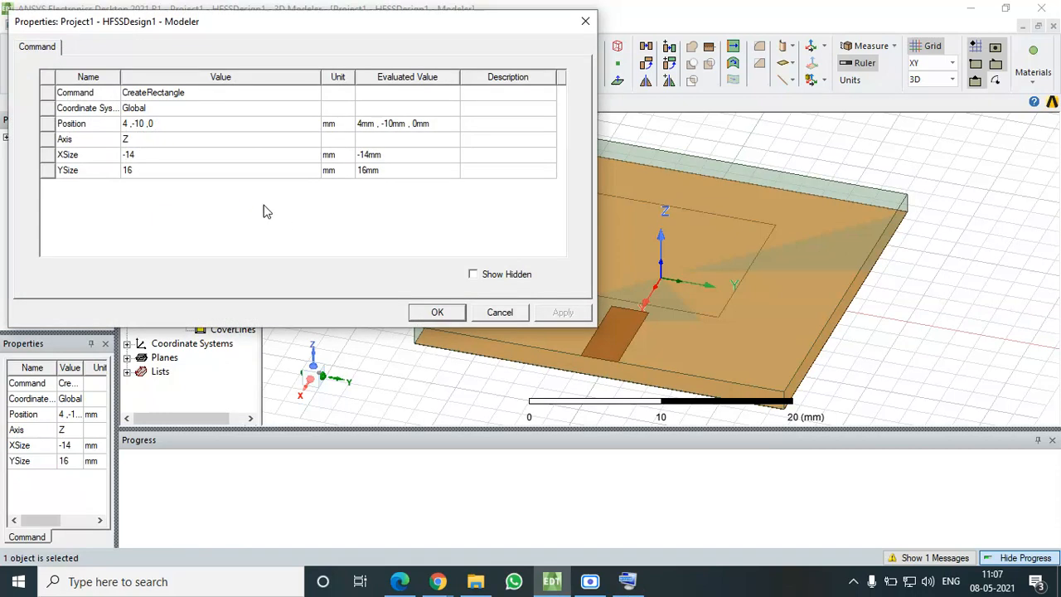
pyautogui.click(126, 124)
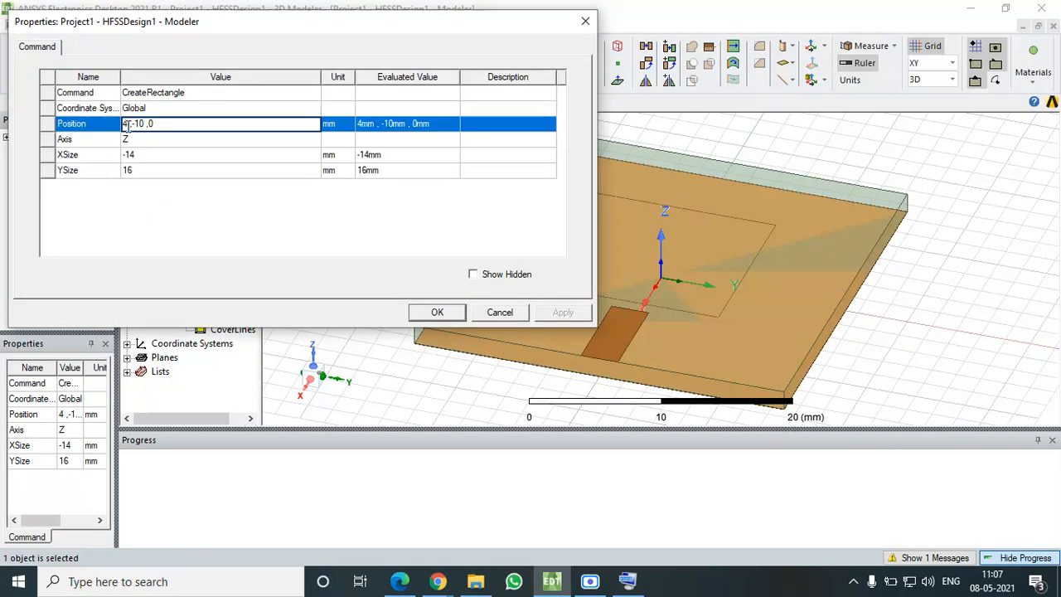
pyautogui.press('BackSpace')
pyautogui.click(623, 587)
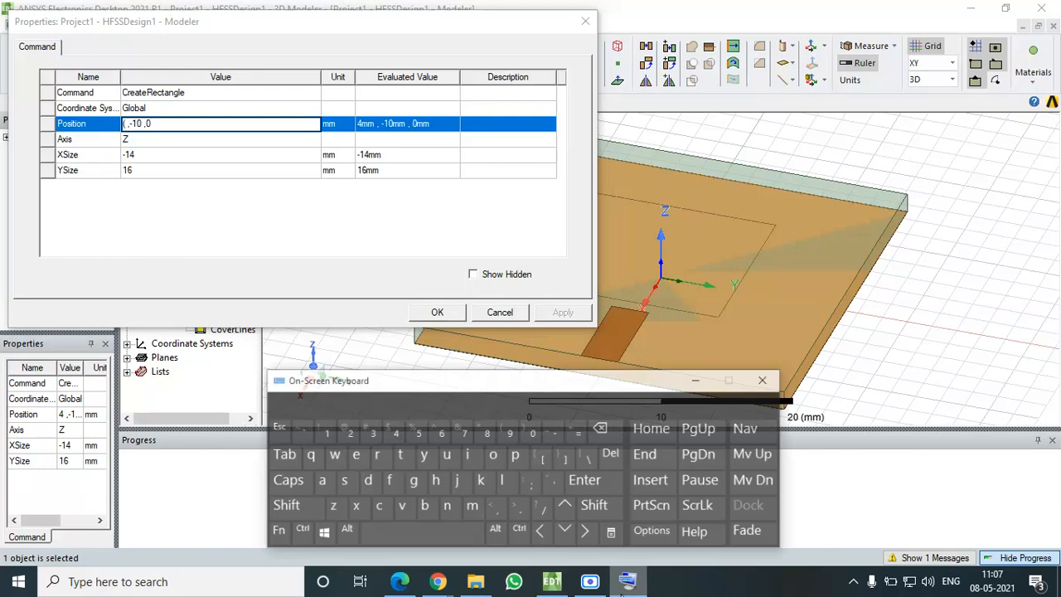
pyautogui.click(160, 212)
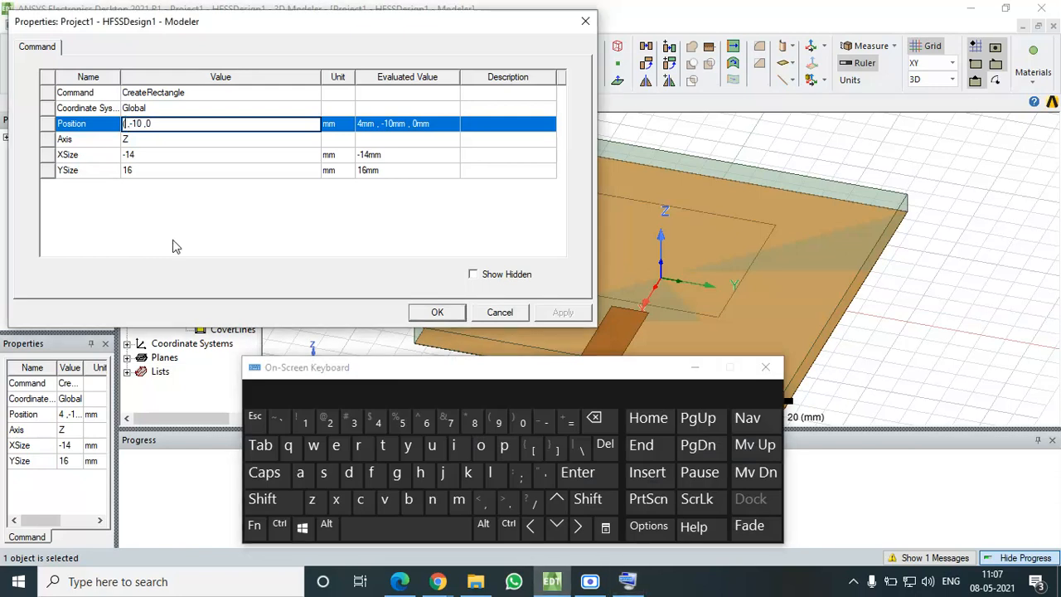
pyautogui.click(396, 474)
pyautogui.write('2')
pyautogui.write('-w')
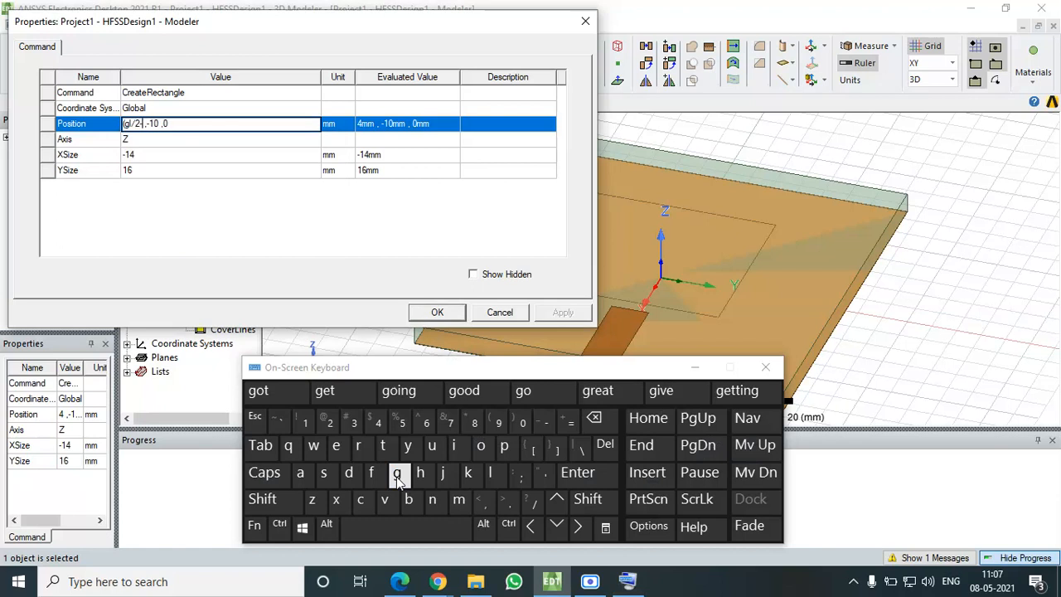
pyautogui.write('l/4)')
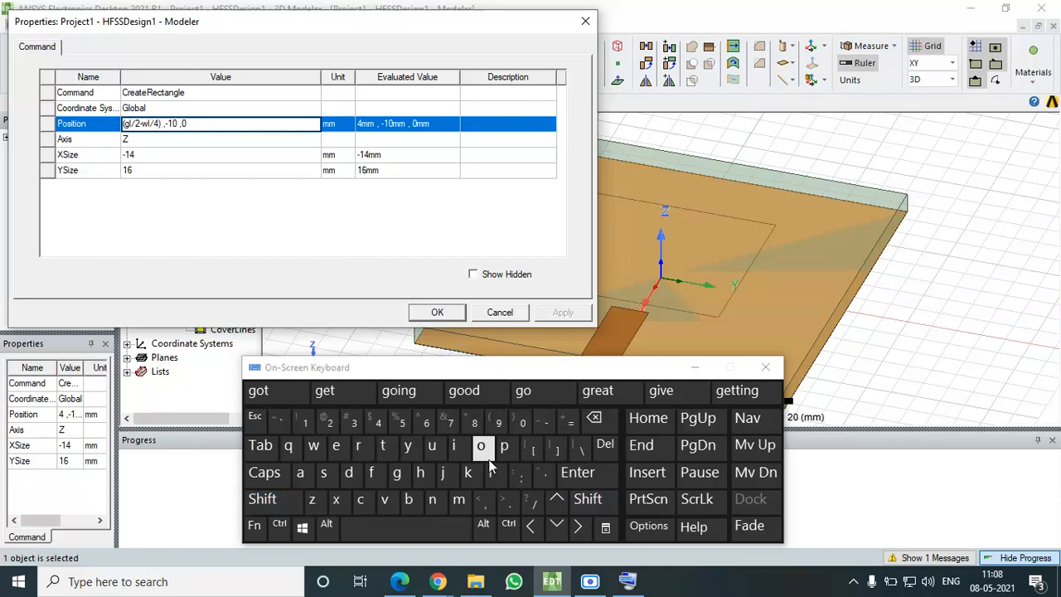
pyautogui.click(692, 367)
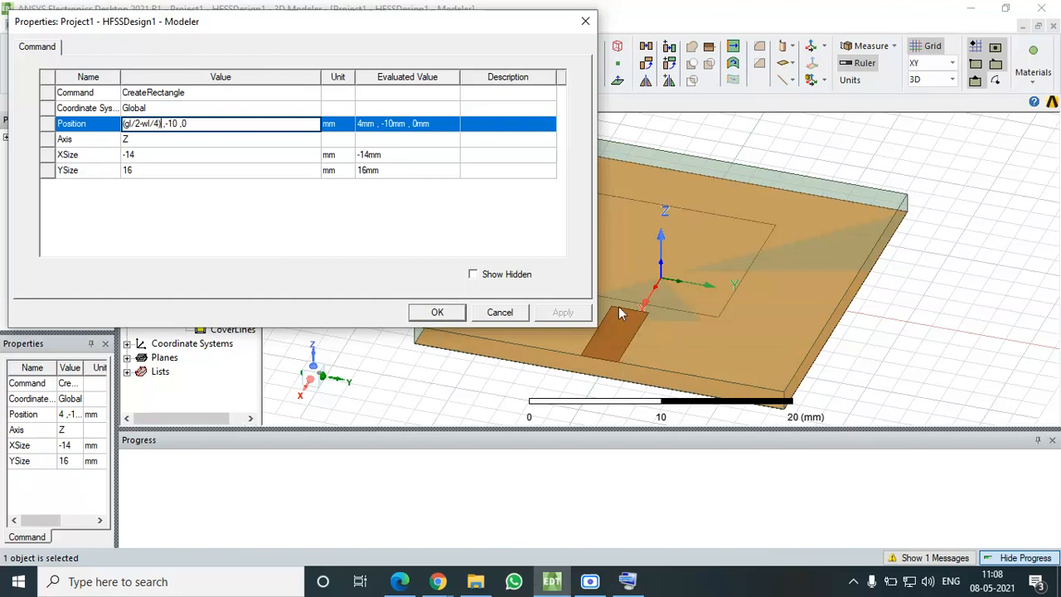
pyautogui.click(439, 239)
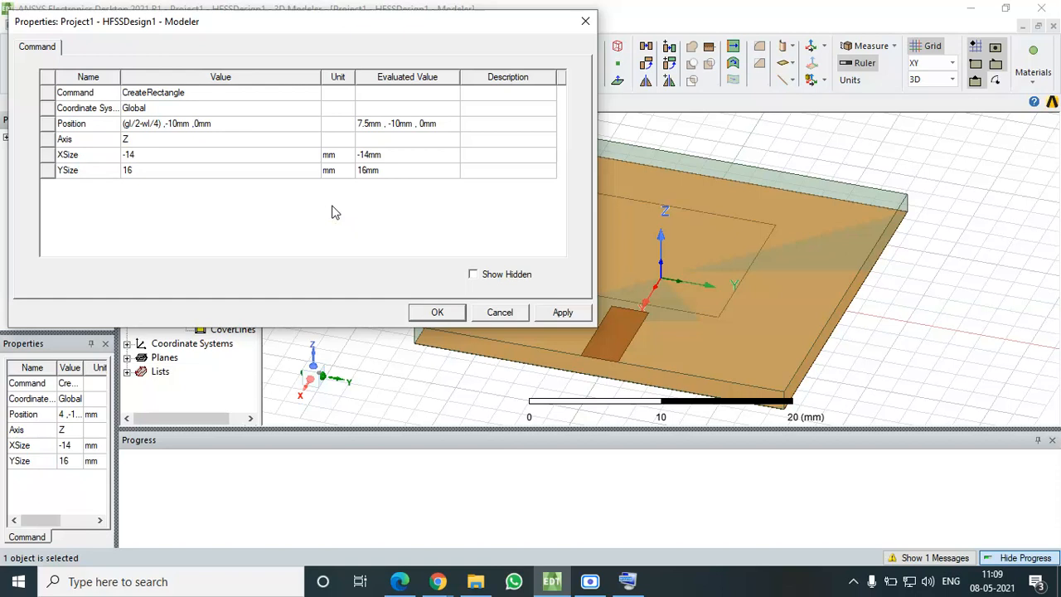
pyautogui.click(184, 122)
pyautogui.moveTo(443, 32); pyautogui.dragTo(342, 129)
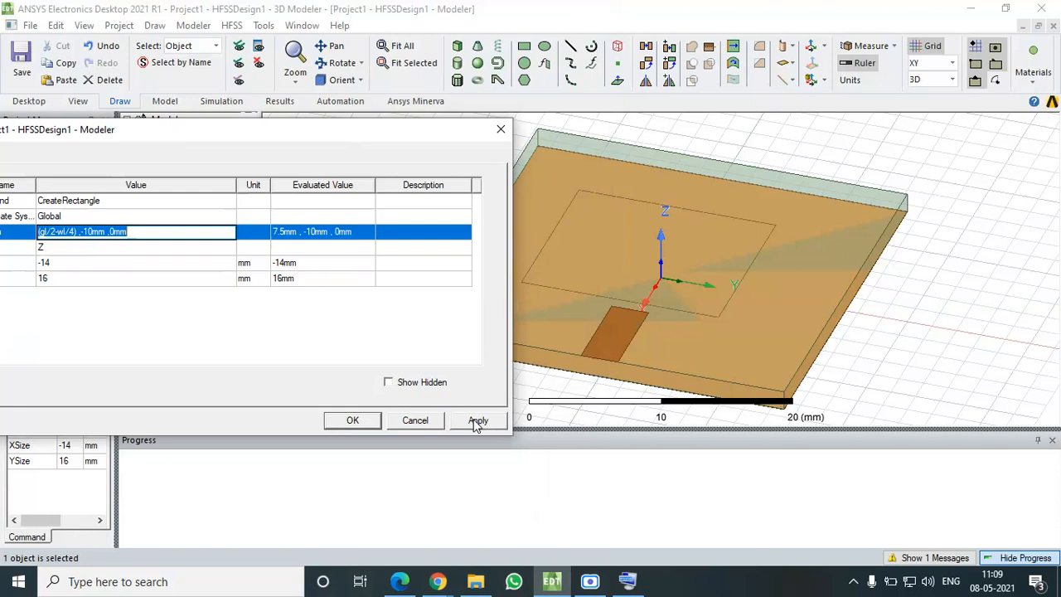
pyautogui.click(477, 421)
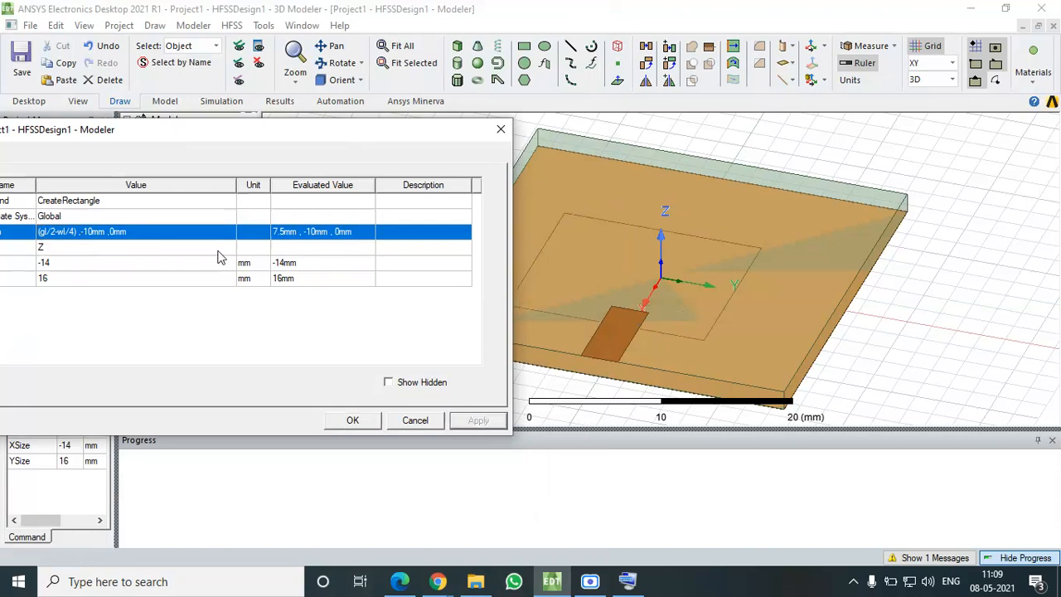
# - Set the Z coordinate of the patch rectangle's position to (pt+sub) and apply it to the model
pyautogui.click(117, 233)
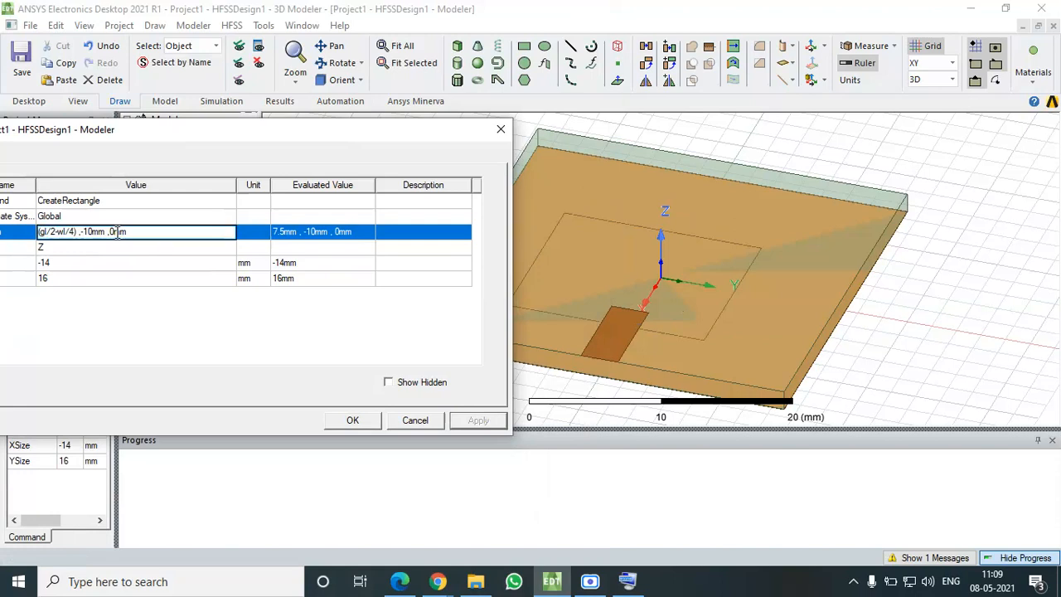
pyautogui.press('BackSpace')
pyautogui.write('(p')
pyautogui.press('Delete')
pyautogui.press('Delete')
pyautogui.write('t+sub)')
pyautogui.click(335, 318)
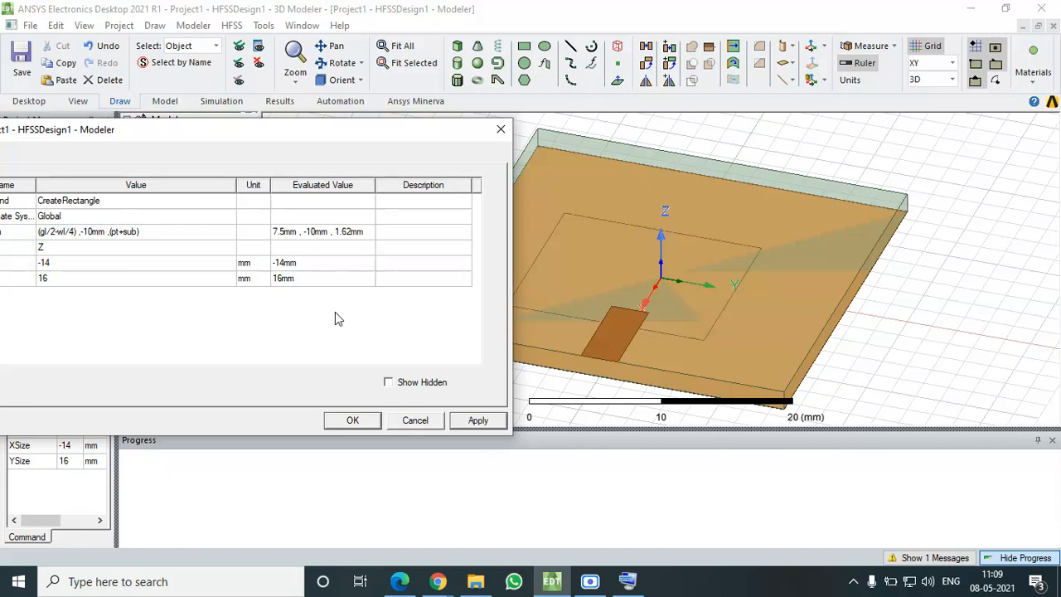
pyautogui.click(478, 420)
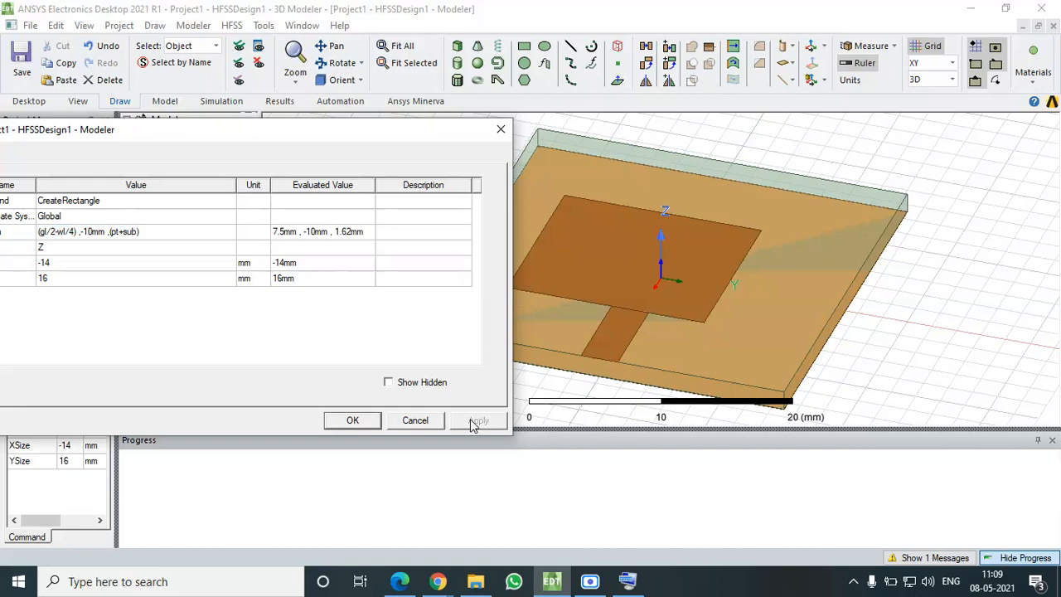
pyautogui.moveTo(241, 131); pyautogui.dragTo(256, 112)
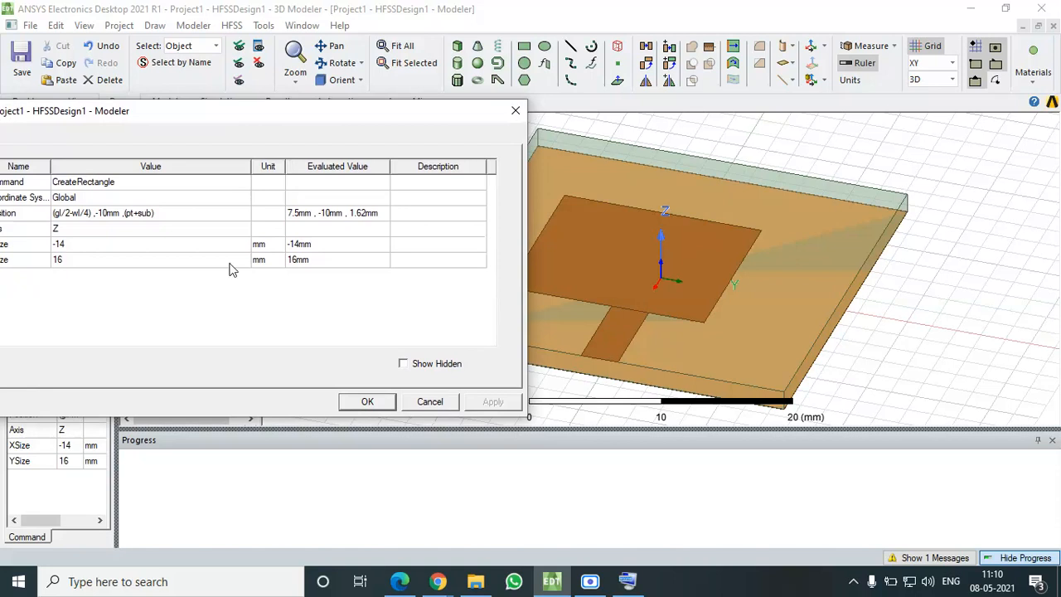
pyautogui.moveTo(169, 121); pyautogui.dragTo(233, 87)
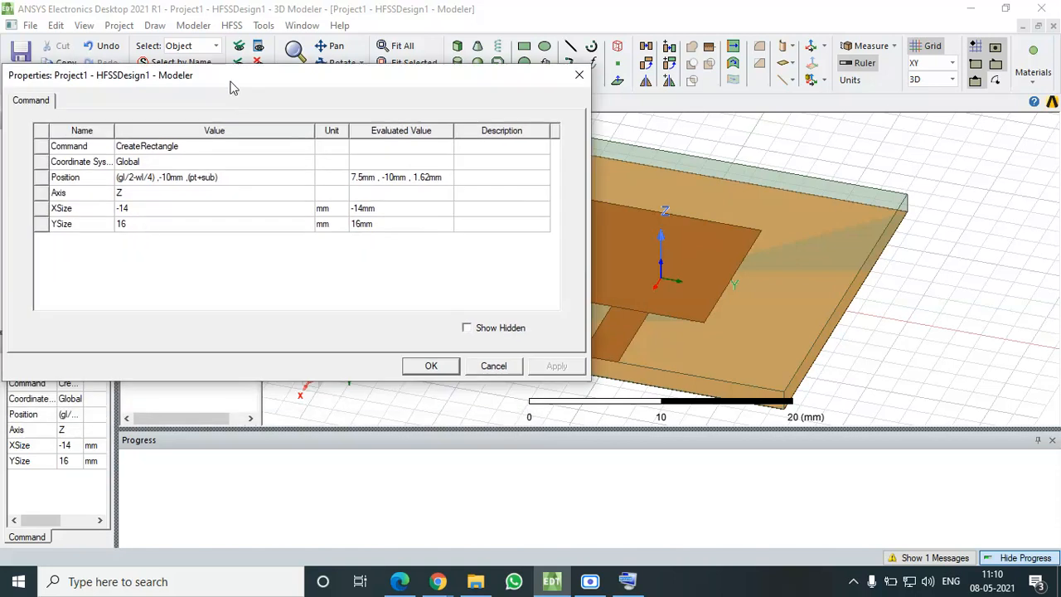
# - Set the patch rectangle's X size to -pl, define the variable pl as 9.06 mm, and apply it to the model
pyautogui.click(138, 211)
pyautogui.click(140, 212)
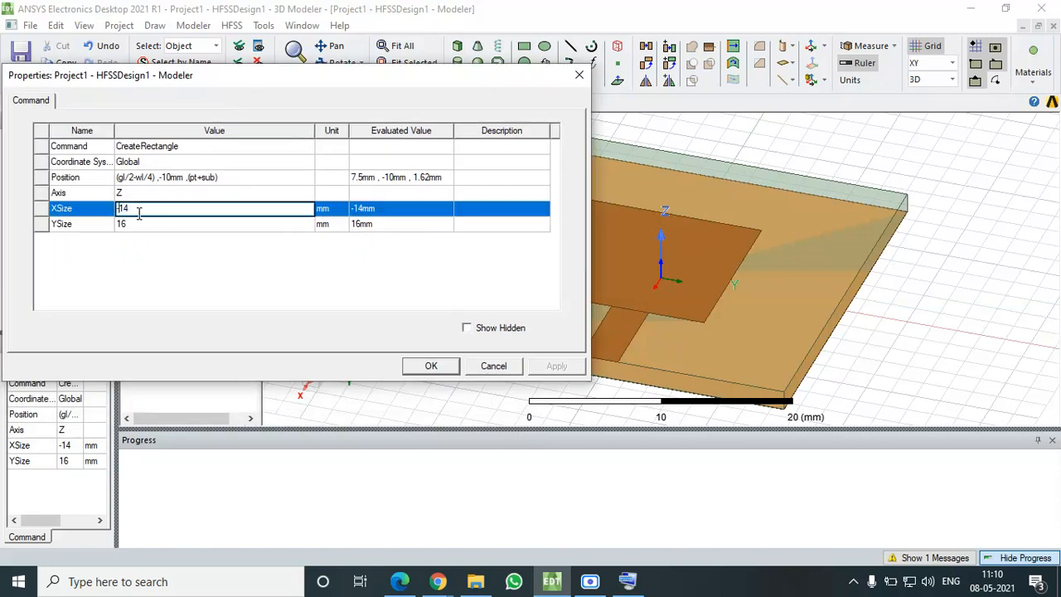
pyautogui.press('BackSpace')
pyautogui.press('BackSpace')
pyautogui.press('BackSpace')
pyautogui.write('-pl')
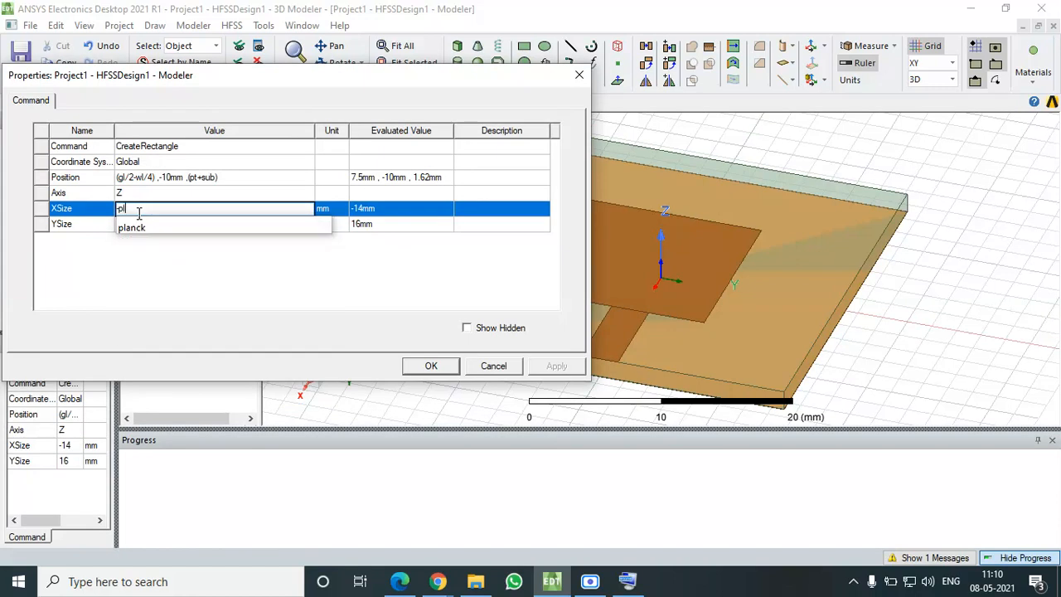
pyautogui.click(277, 308)
pyautogui.press('Return')
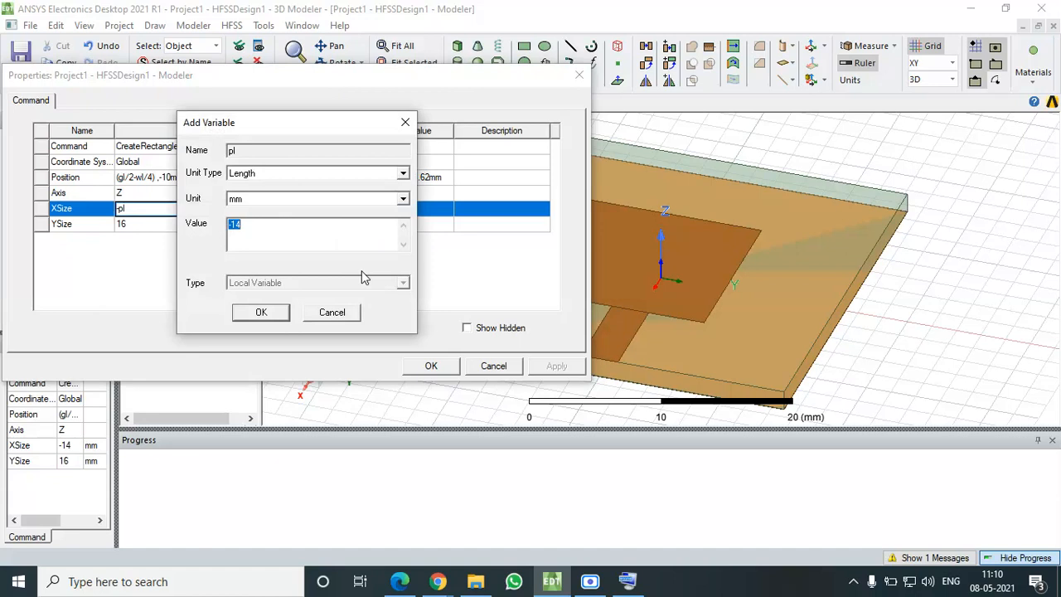
pyautogui.write('9.06')
pyautogui.click(261, 313)
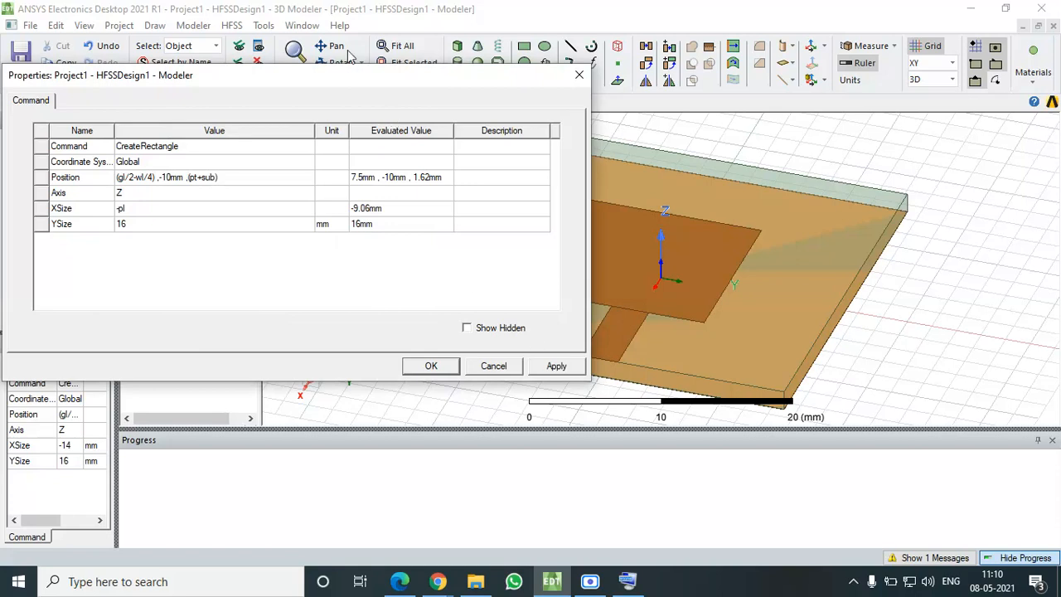
pyautogui.moveTo(355, 79); pyautogui.dragTo(219, 233)
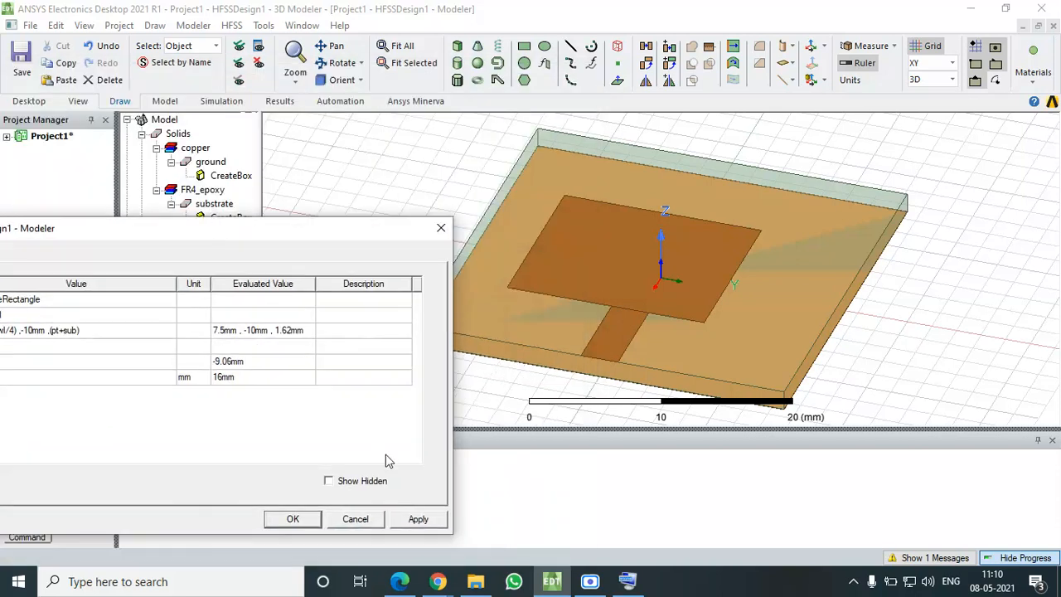
pyautogui.click(418, 520)
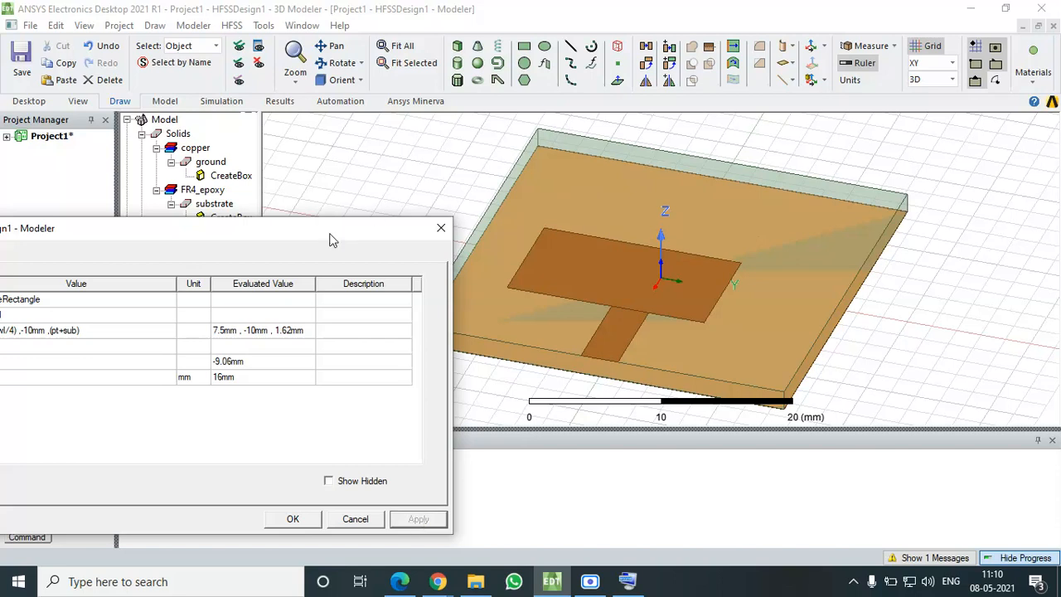
pyautogui.moveTo(323, 237); pyautogui.dragTo(430, 61)
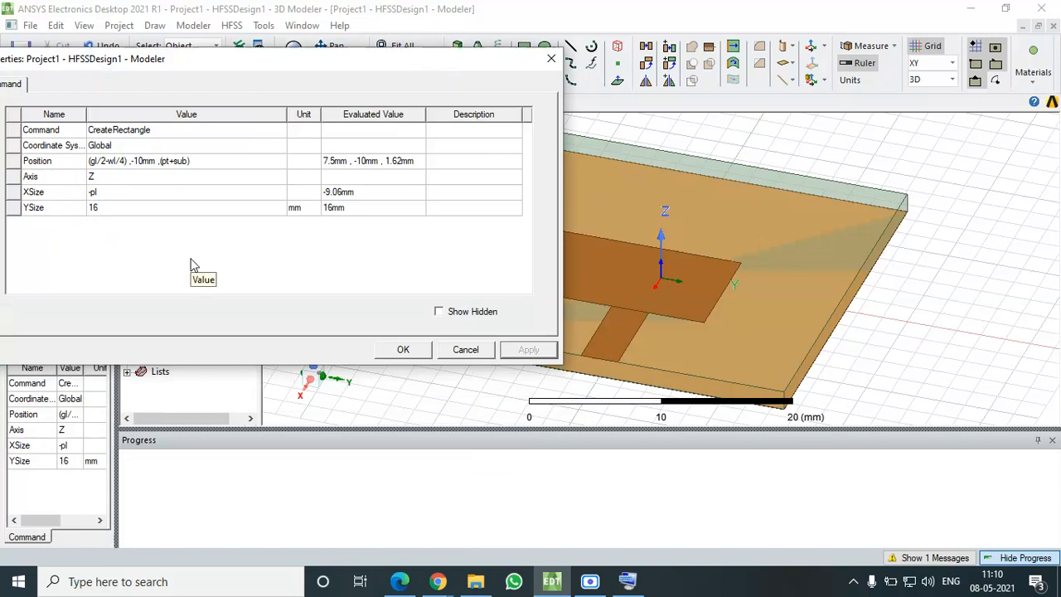
# - Try a positive pl as the patch rectangle's X size and apply it to the model
pyautogui.click(92, 191)
pyautogui.press('BackSpace')
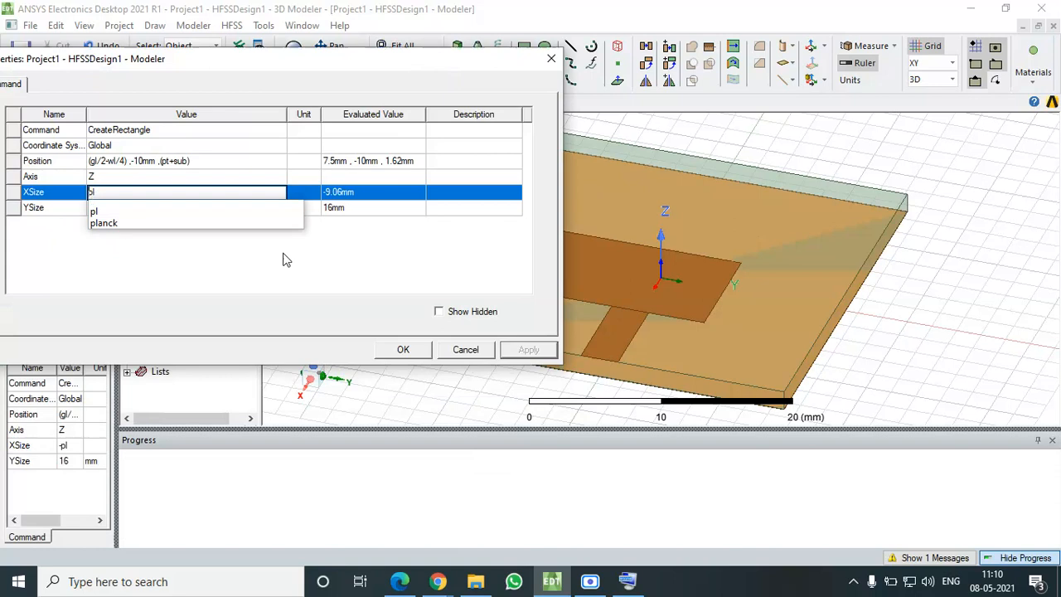
pyautogui.click(321, 251)
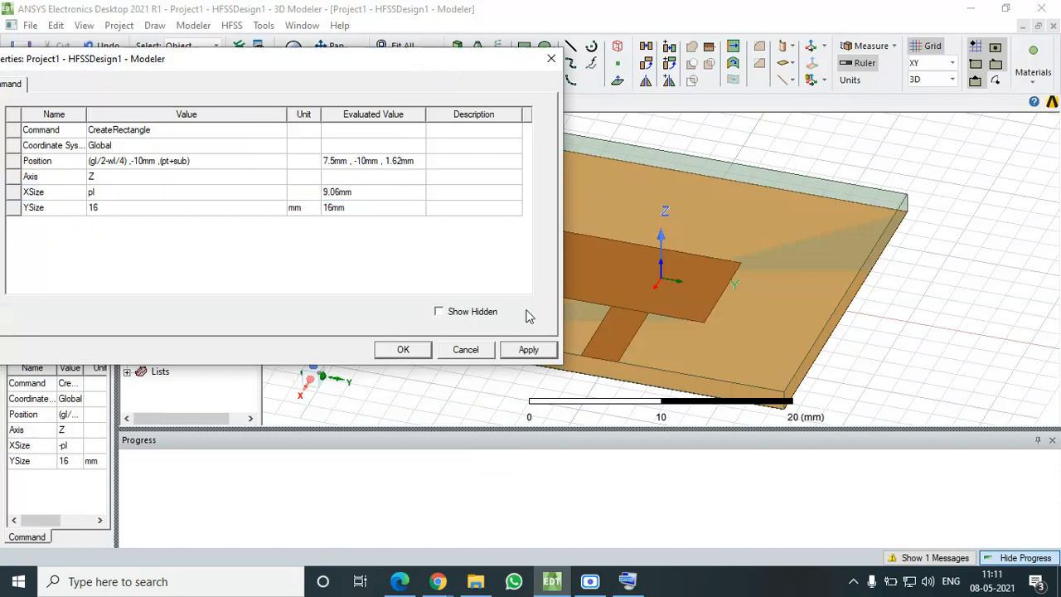
pyautogui.click(534, 353)
pyautogui.moveTo(348, 68); pyautogui.dragTo(267, 280)
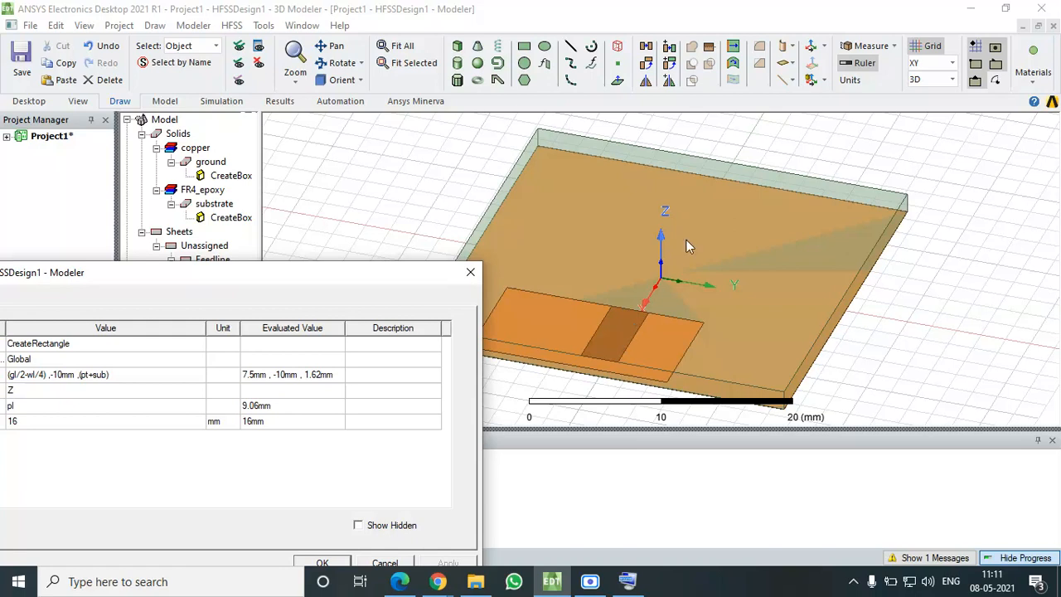
pyautogui.moveTo(351, 280); pyautogui.dragTo(435, 105)
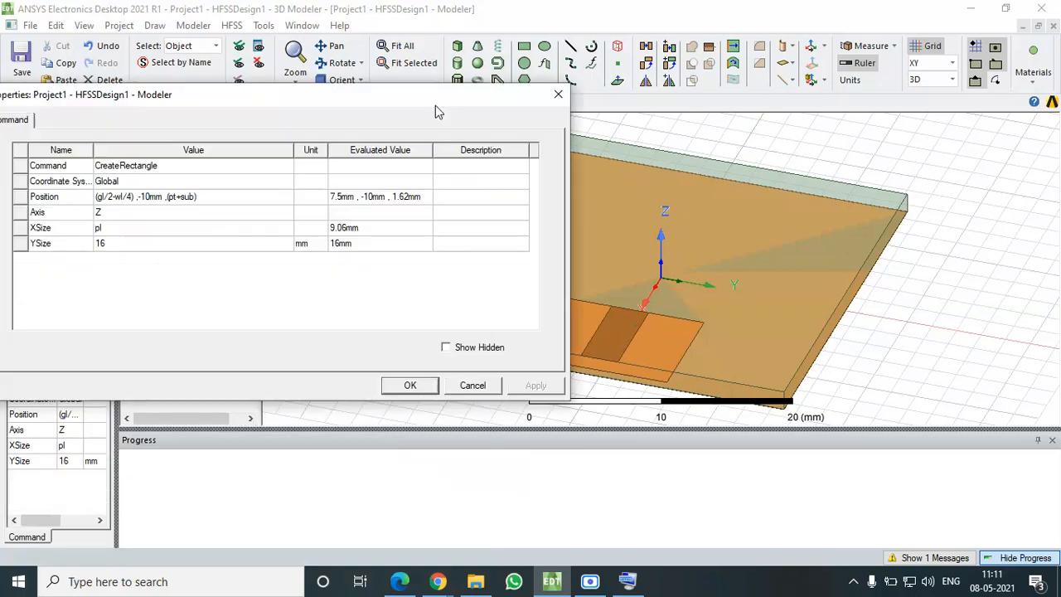
# - Restore the minus sign so the patch rectangle's X size is -pl, and apply it to the model
pyautogui.doubleClick(105, 229)
pyautogui.press('Left')
pyautogui.press('Left')
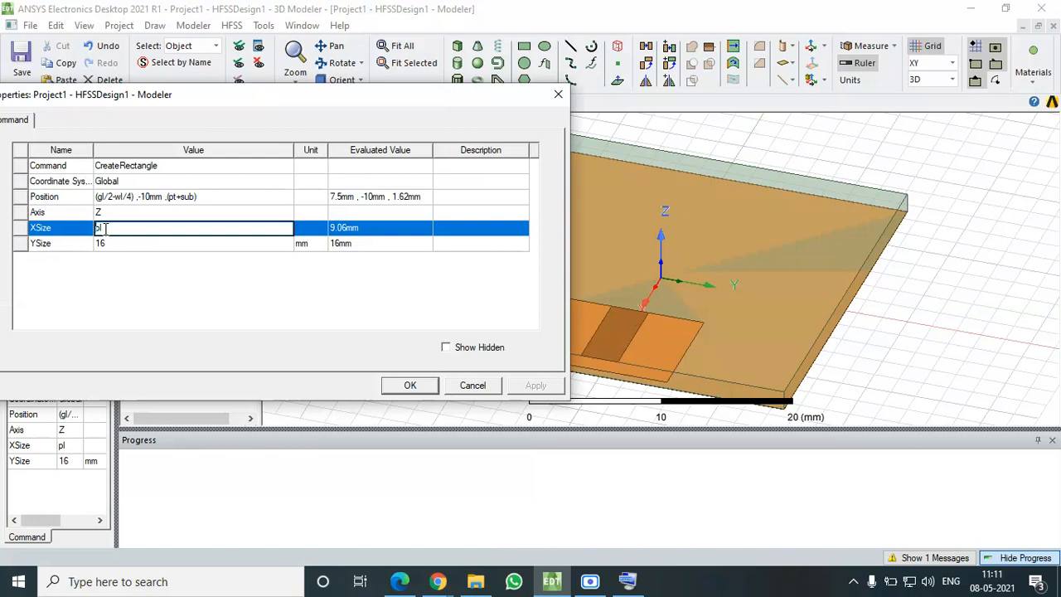
pyautogui.write('-')
pyautogui.click(330, 283)
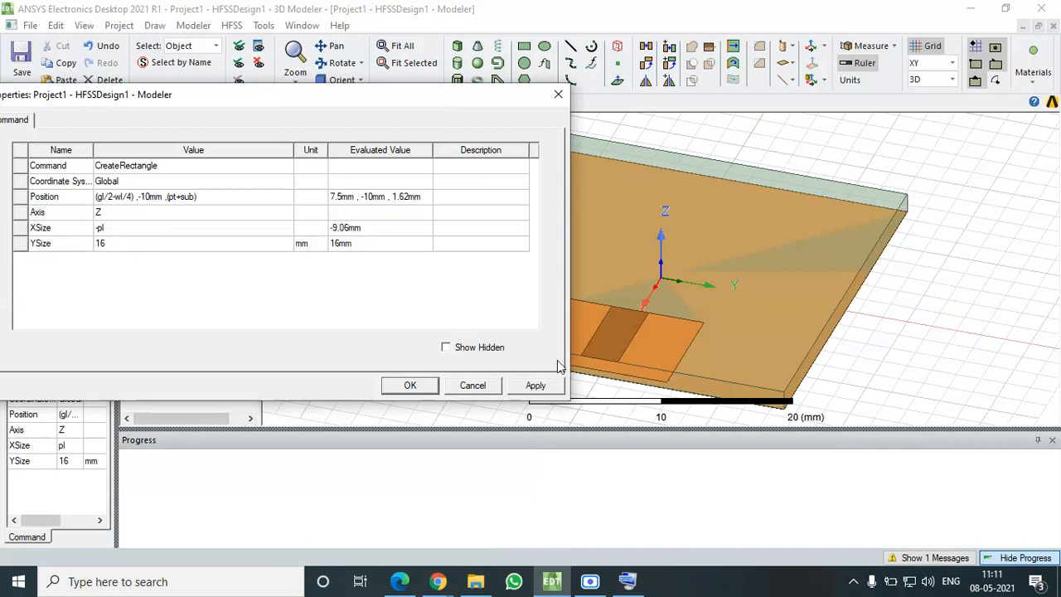
pyautogui.click(523, 387)
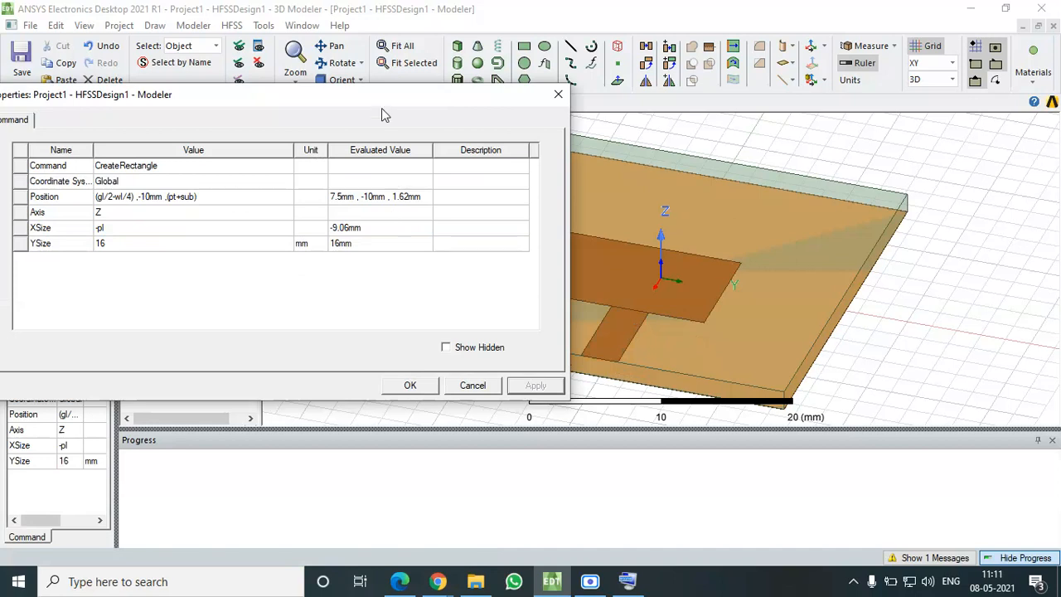
pyautogui.moveTo(373, 99); pyautogui.dragTo(262, 313)
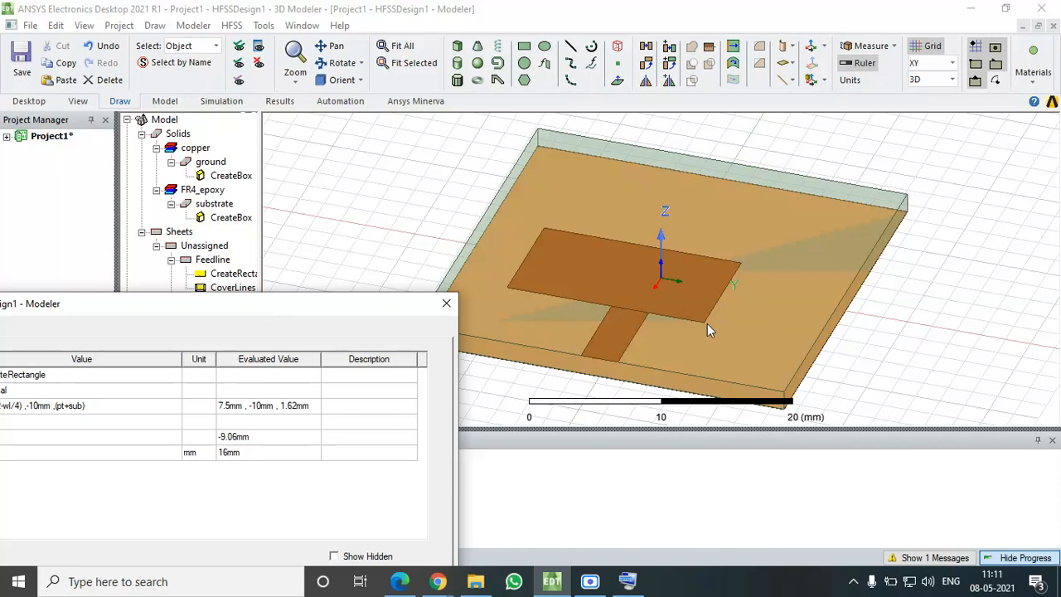
# - Set the Y coordinate of the patch rectangle's position to -pw/2, defining the variable pw as 11.85 mm
pyautogui.moveTo(274, 306); pyautogui.dragTo(388, 39)
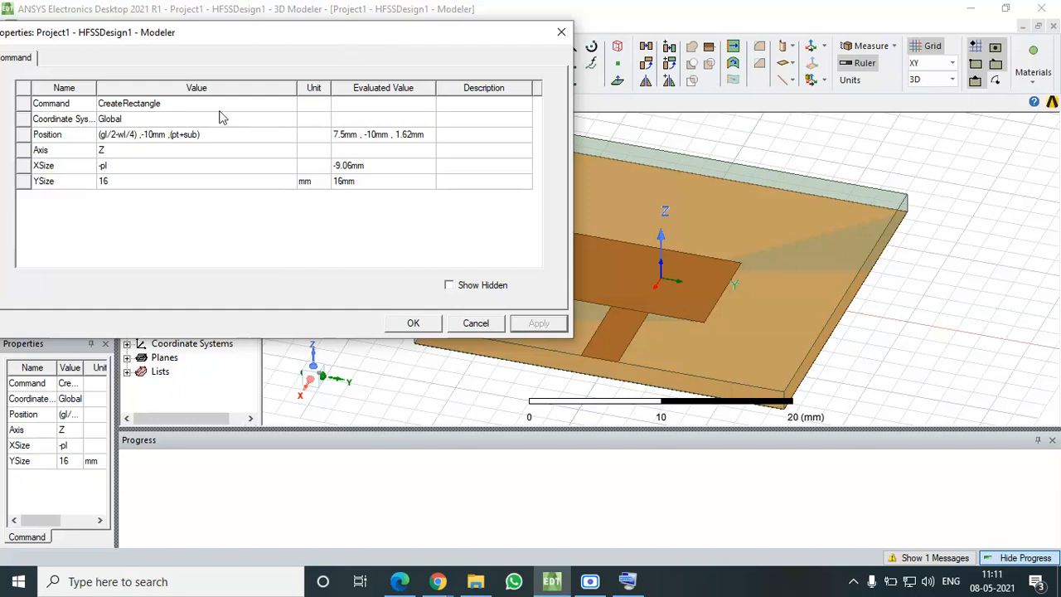
pyautogui.click(150, 138)
pyautogui.click(151, 138)
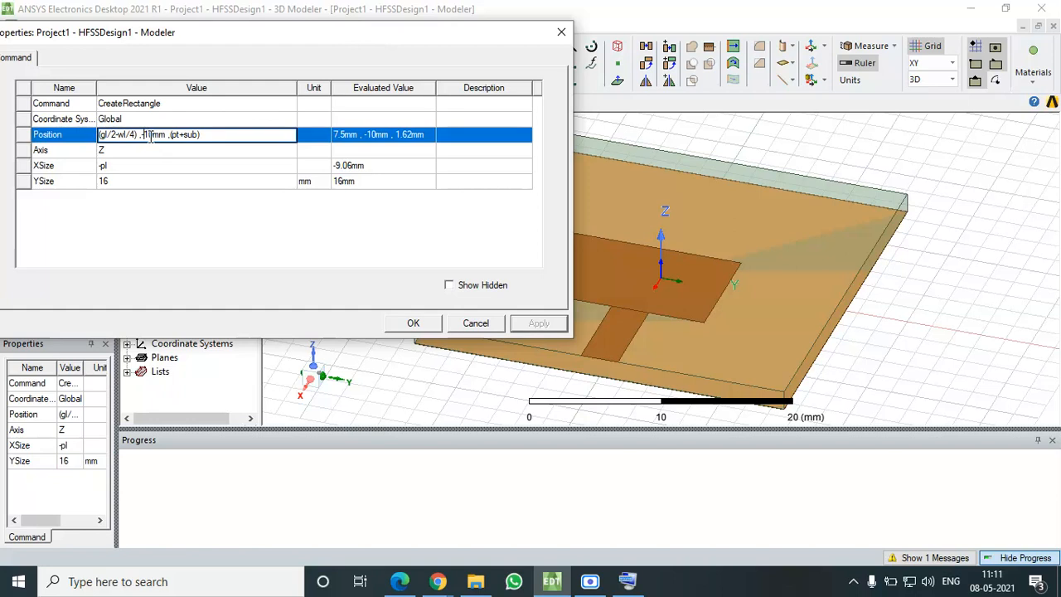
pyautogui.press('Delete')
pyautogui.press('BackSpace')
pyautogui.write('pw')
pyautogui.press('Delete')
pyautogui.press('Delete')
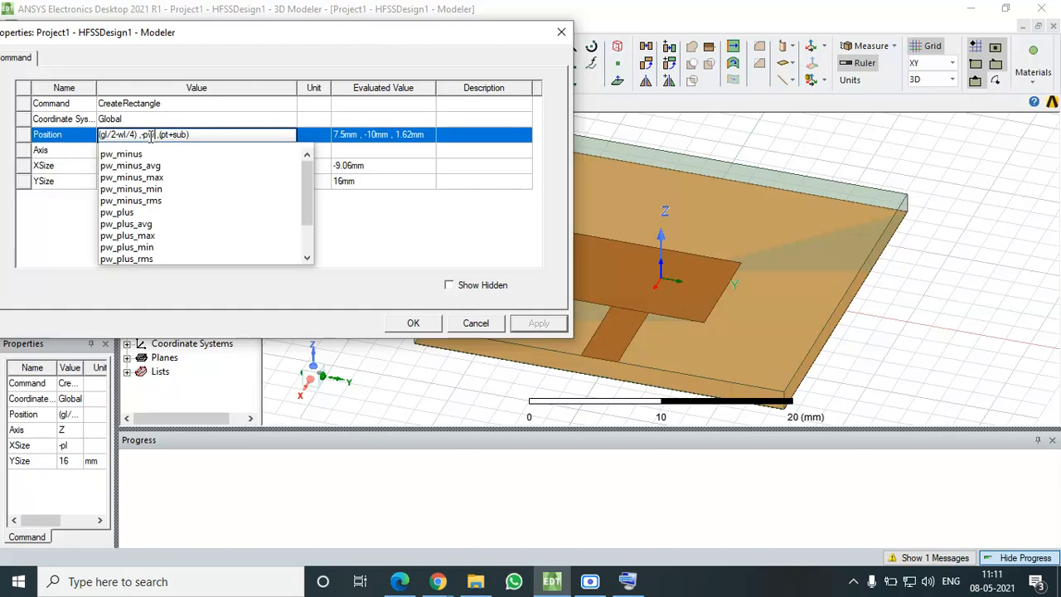
pyautogui.write('/2')
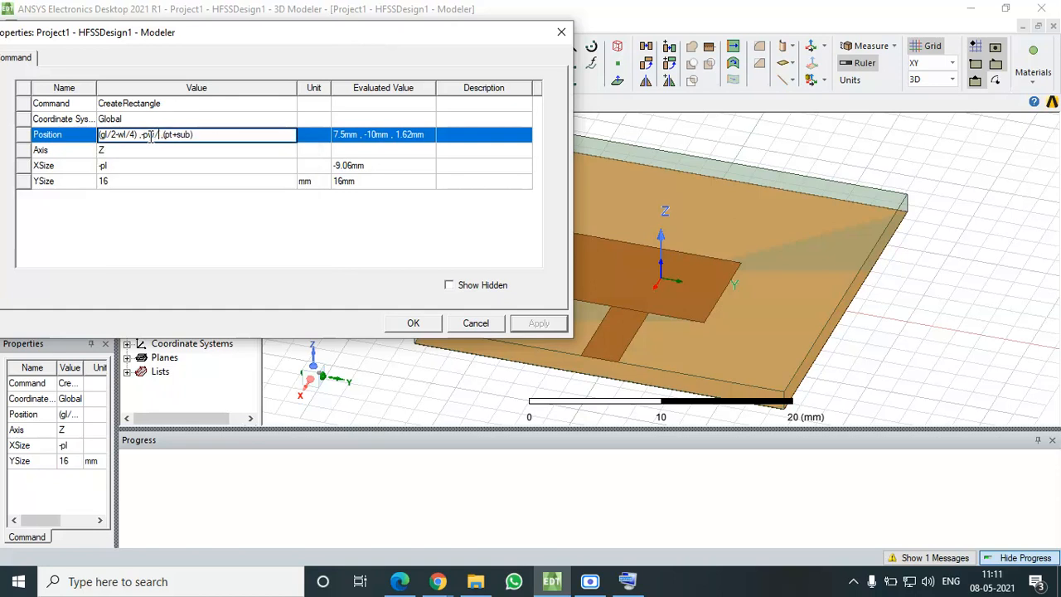
pyautogui.press('Return')
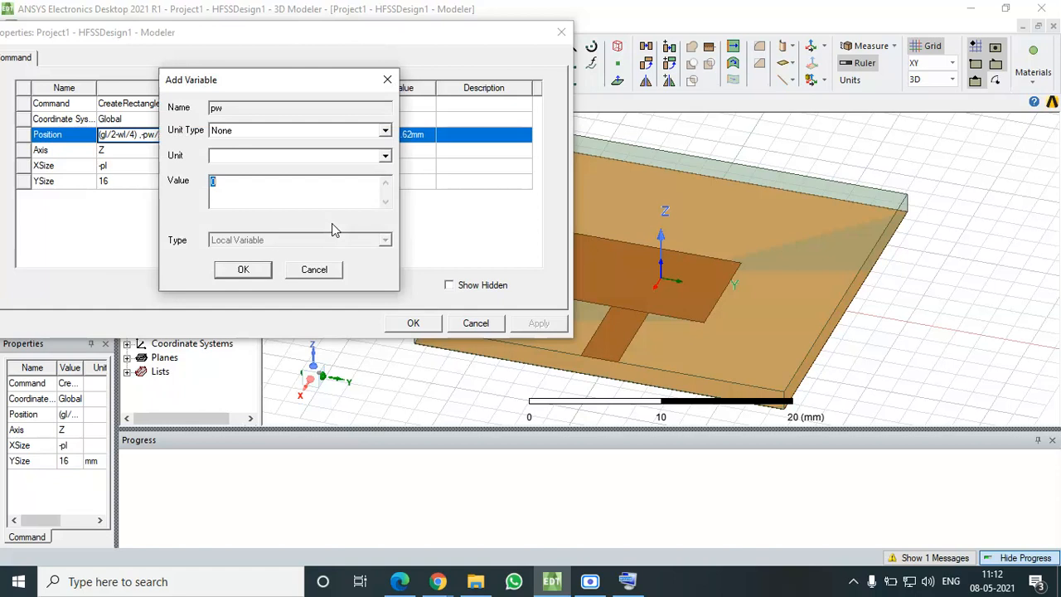
pyautogui.write('11.85mm')
pyautogui.click(240, 270)
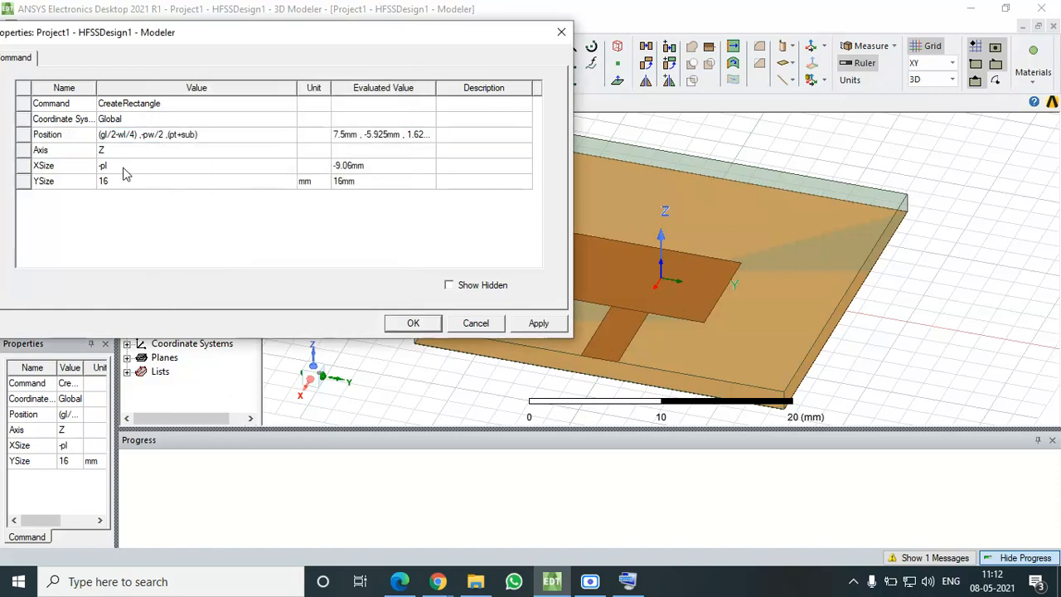
# - Set the patch rectangle's Y size to pw, apply it to the model, and close its properties
pyautogui.click(119, 180)
pyautogui.write('pw')
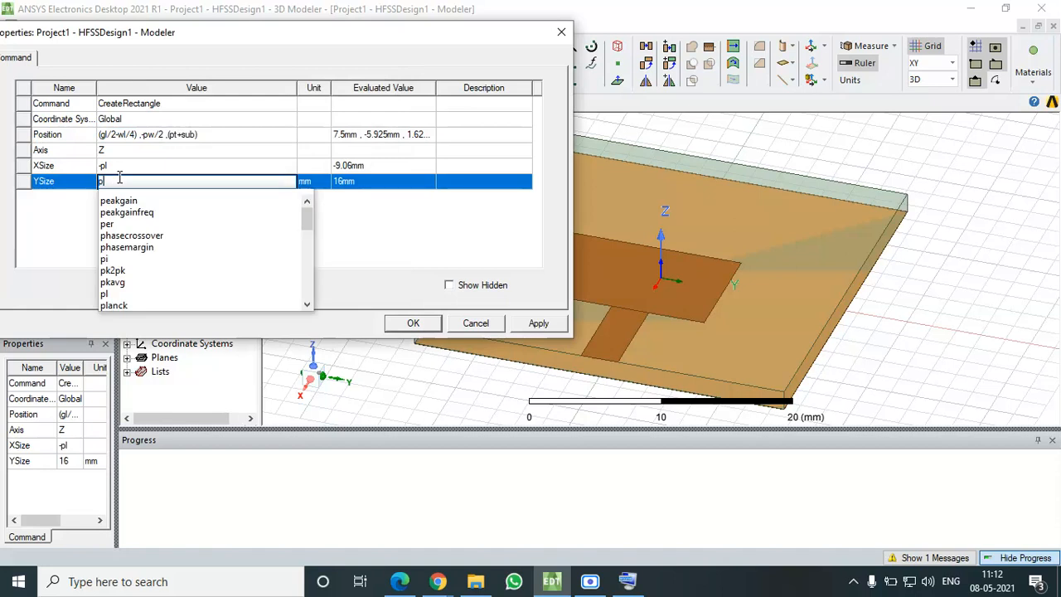
pyautogui.click(370, 237)
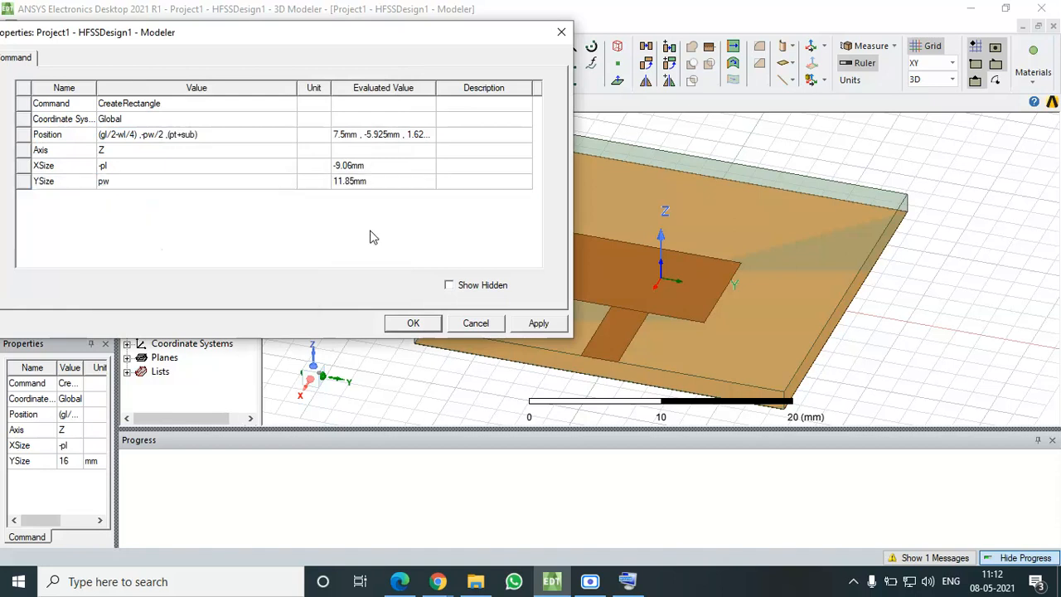
pyautogui.click(557, 323)
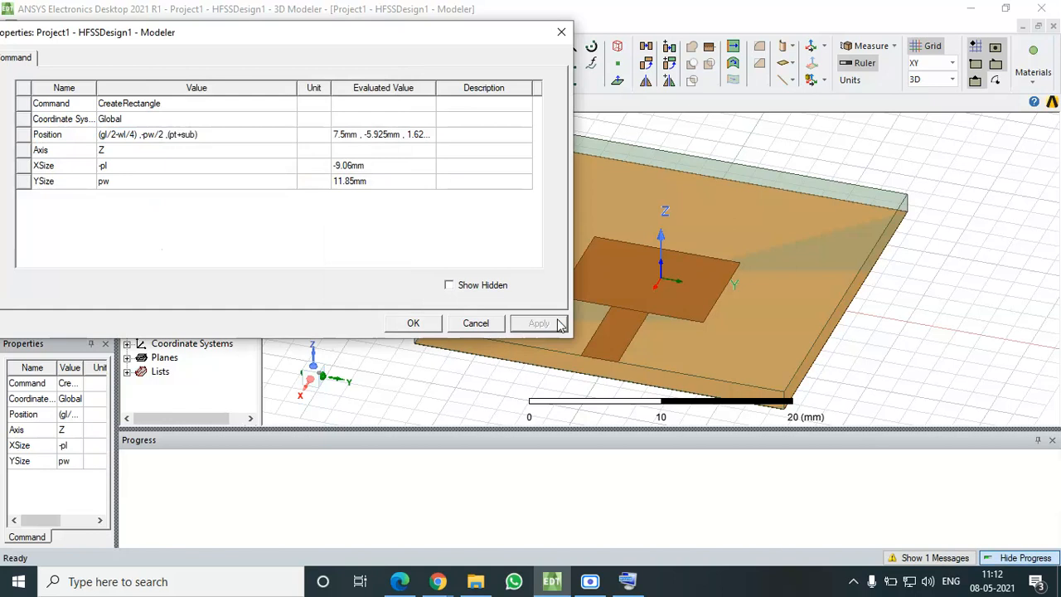
pyautogui.click(403, 322)
pyautogui.click(997, 353)
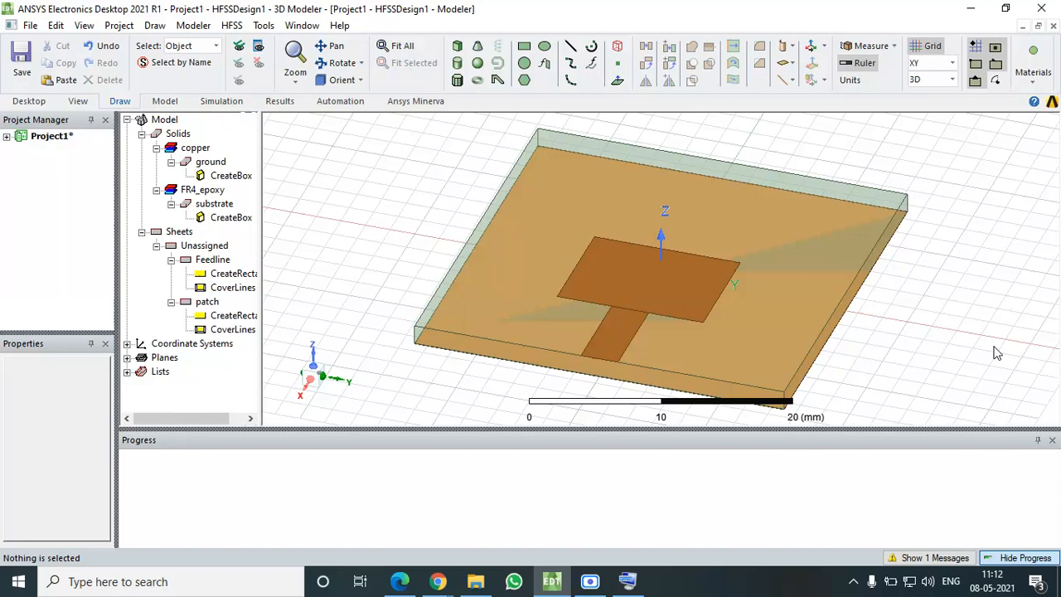
# - Check the patch's top-view figure in the antenna theory PDF and set the design variable fw to 1 mm in HFSS
pyautogui.click(402, 583)
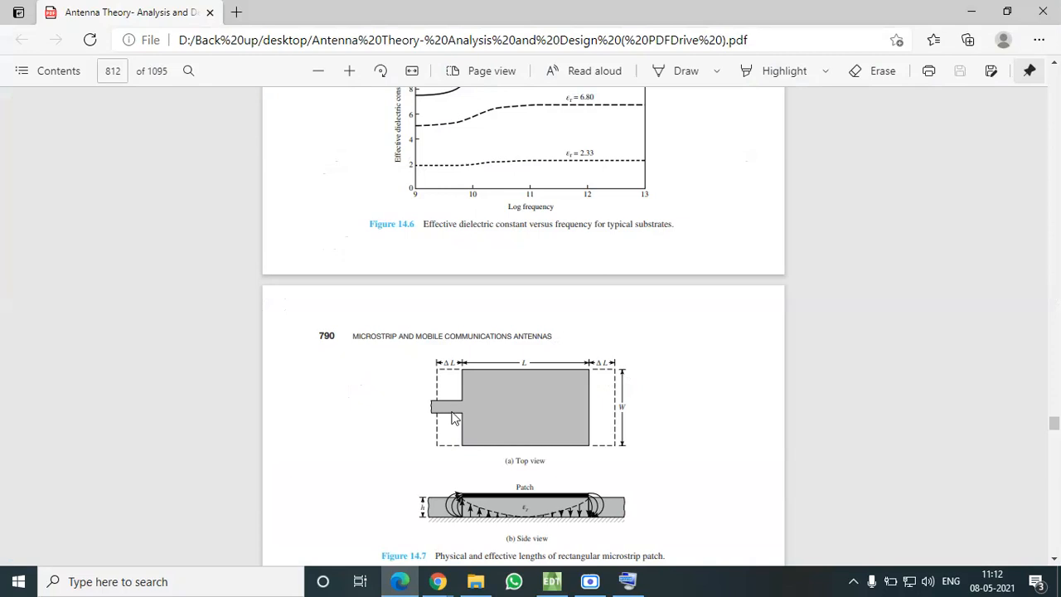
pyautogui.click(400, 581)
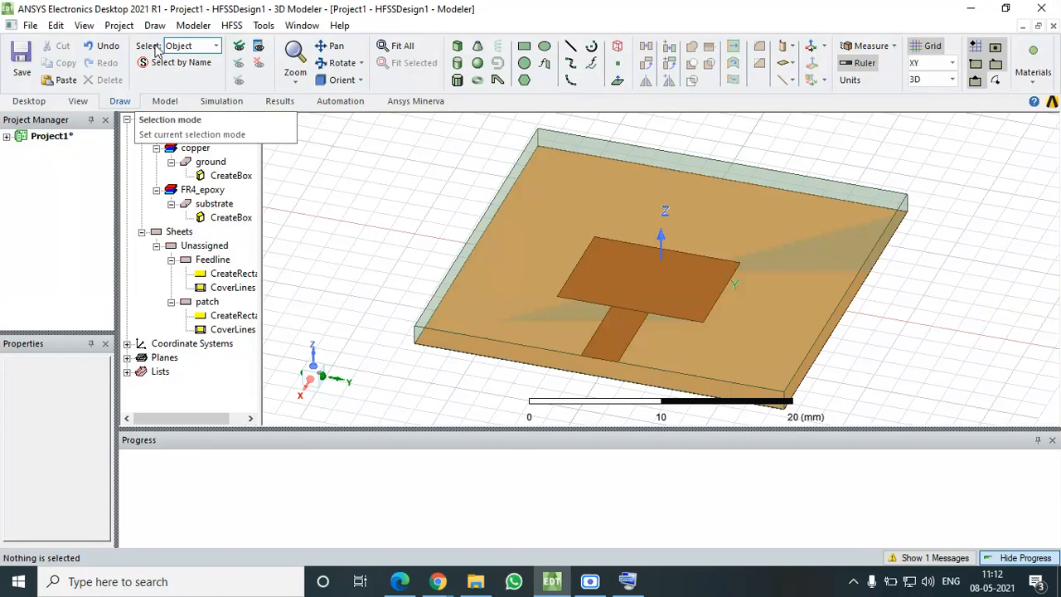
pyautogui.click(231, 26)
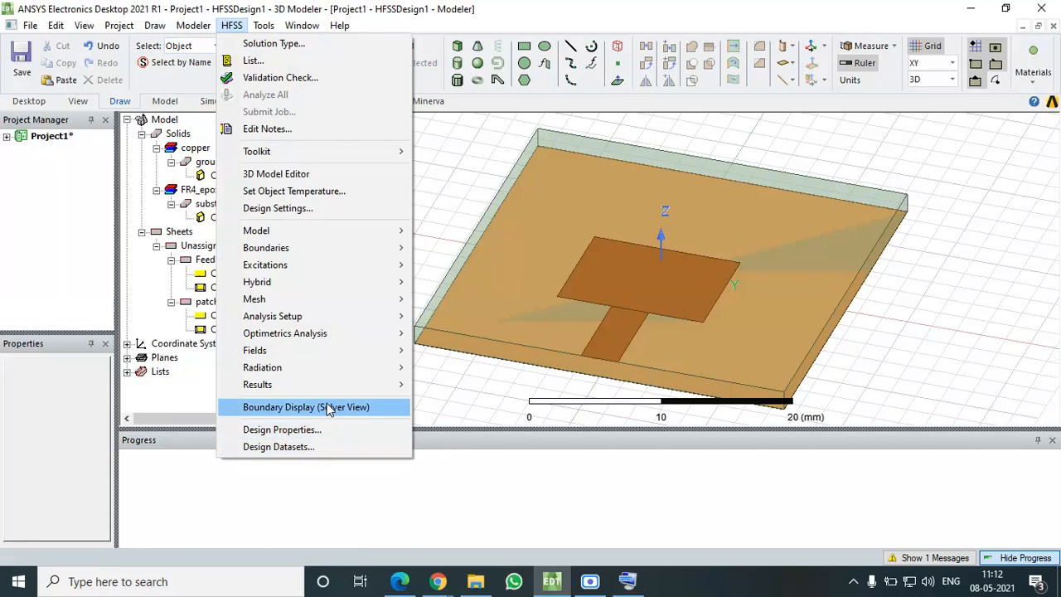
pyautogui.click(281, 429)
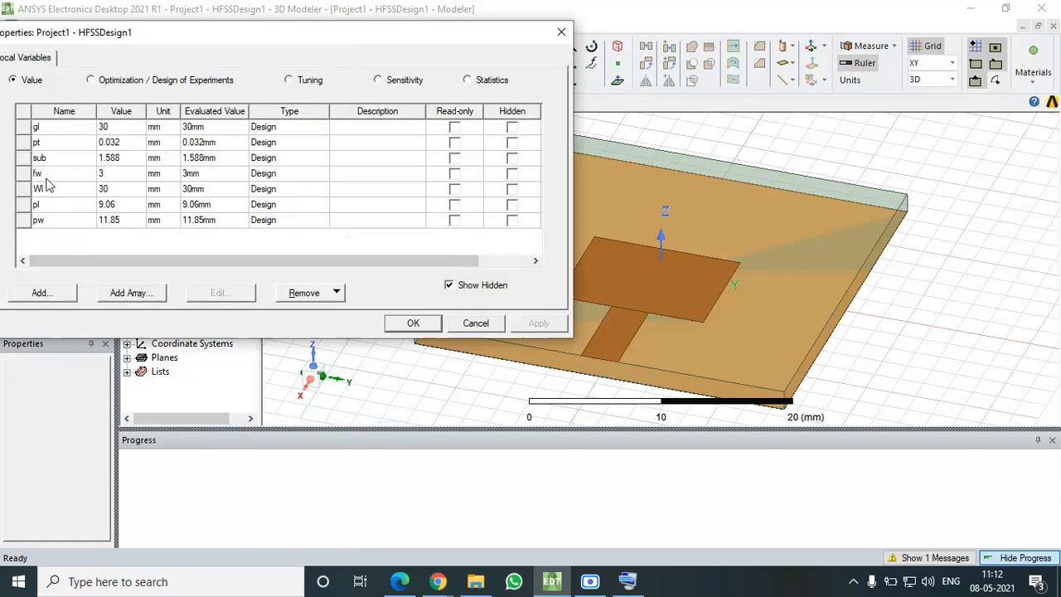
pyautogui.doubleClick(115, 174)
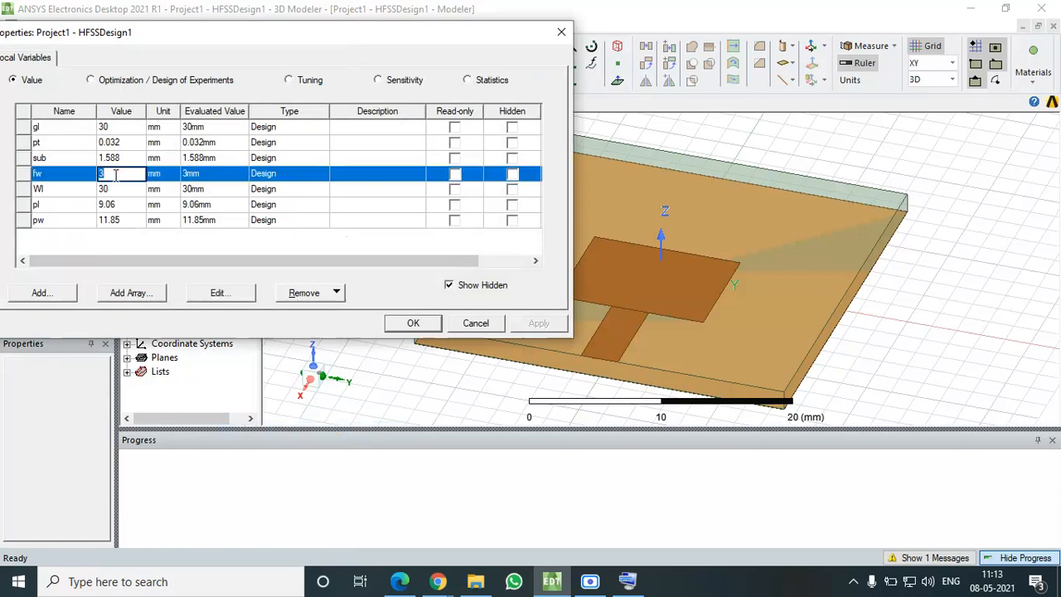
pyautogui.write('1')
pyautogui.click(289, 254)
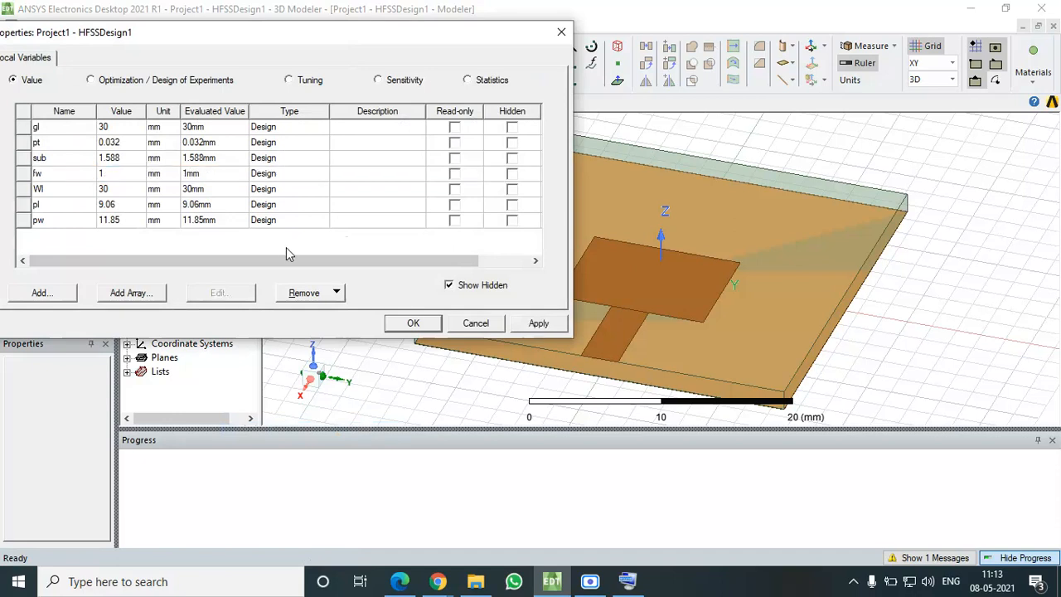
pyautogui.click(538, 324)
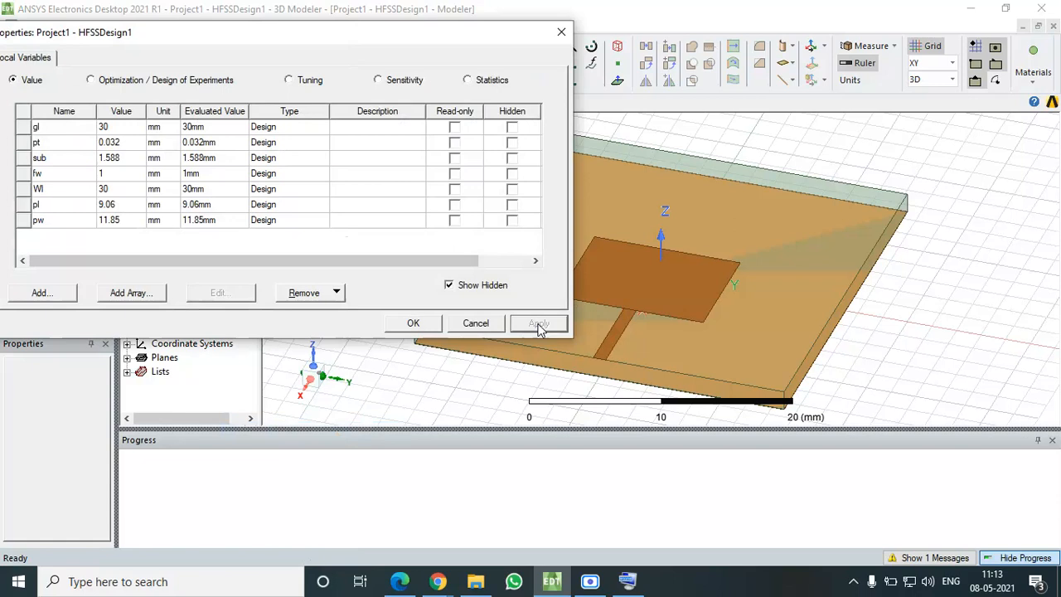
pyautogui.click(413, 324)
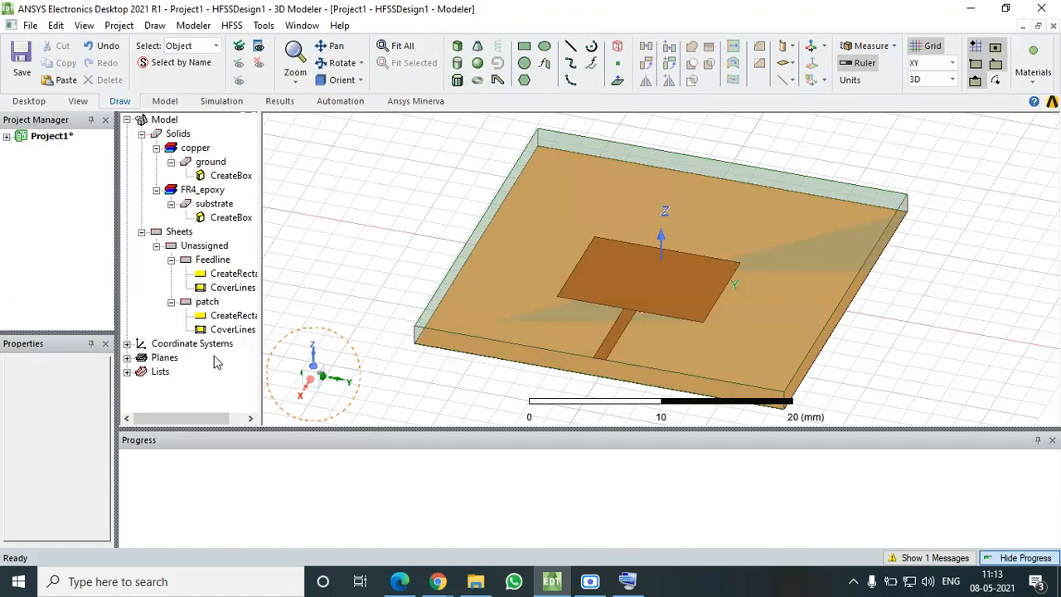
# - Examine the antenna in top, bottom and front orientations, and compare its top view with the patch figure in the antenna theory PDF
pyautogui.click(213, 381)
pyautogui.click(338, 101)
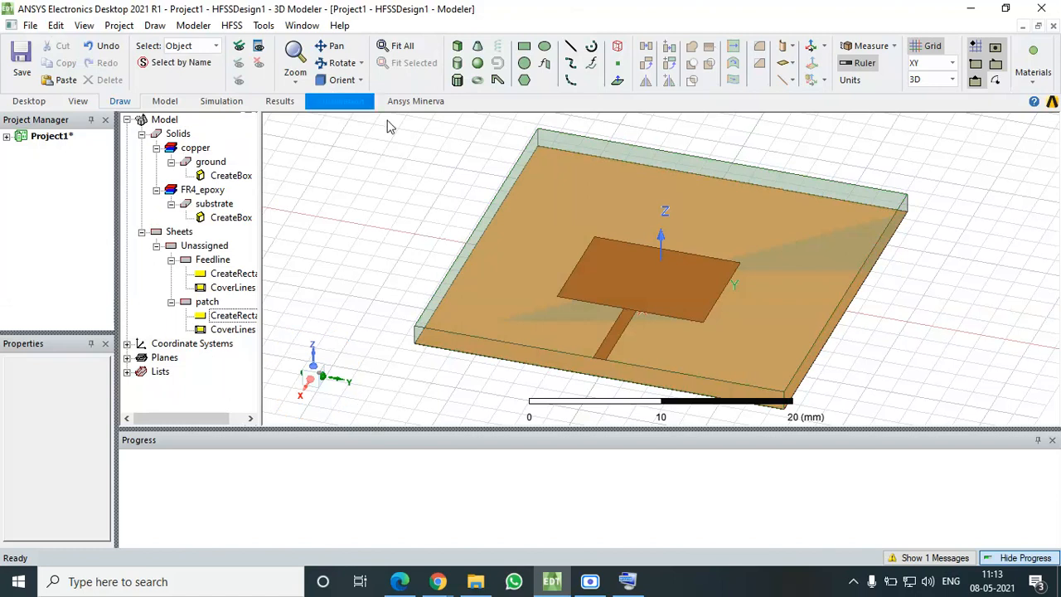
pyautogui.click(362, 80)
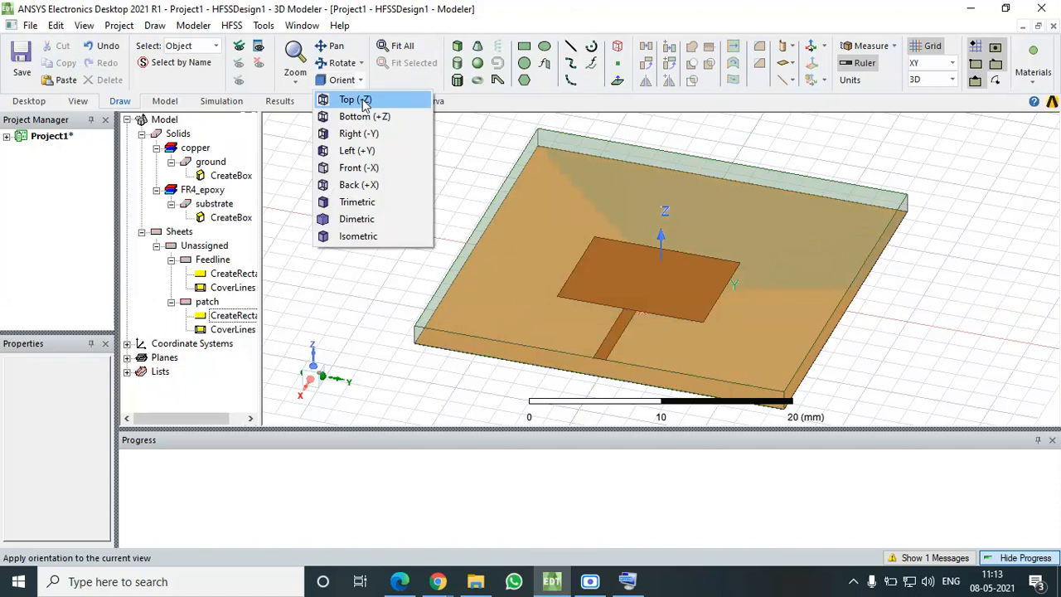
pyautogui.click(382, 100)
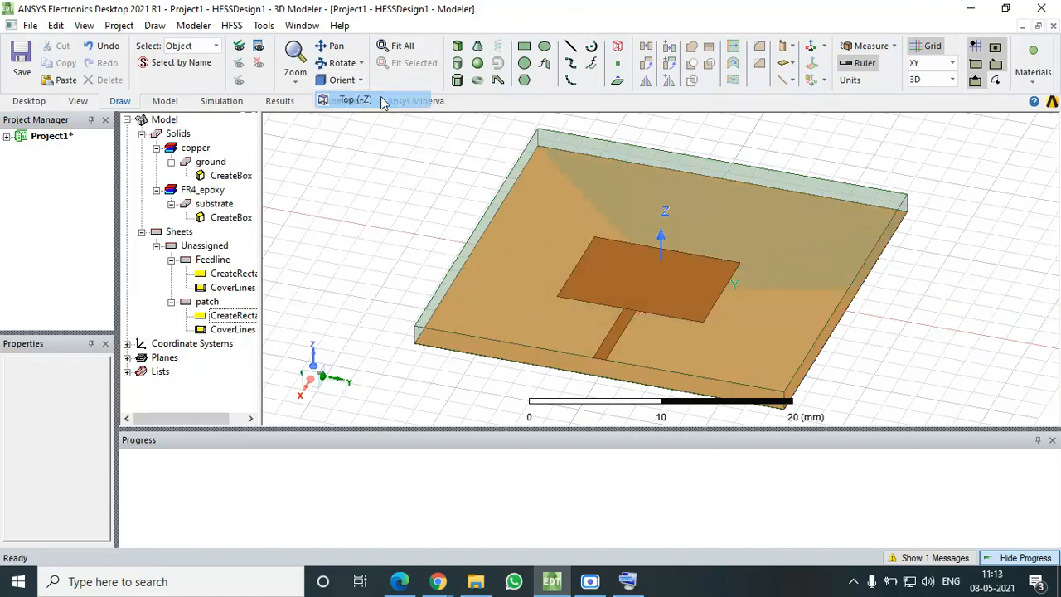
pyautogui.click(392, 52)
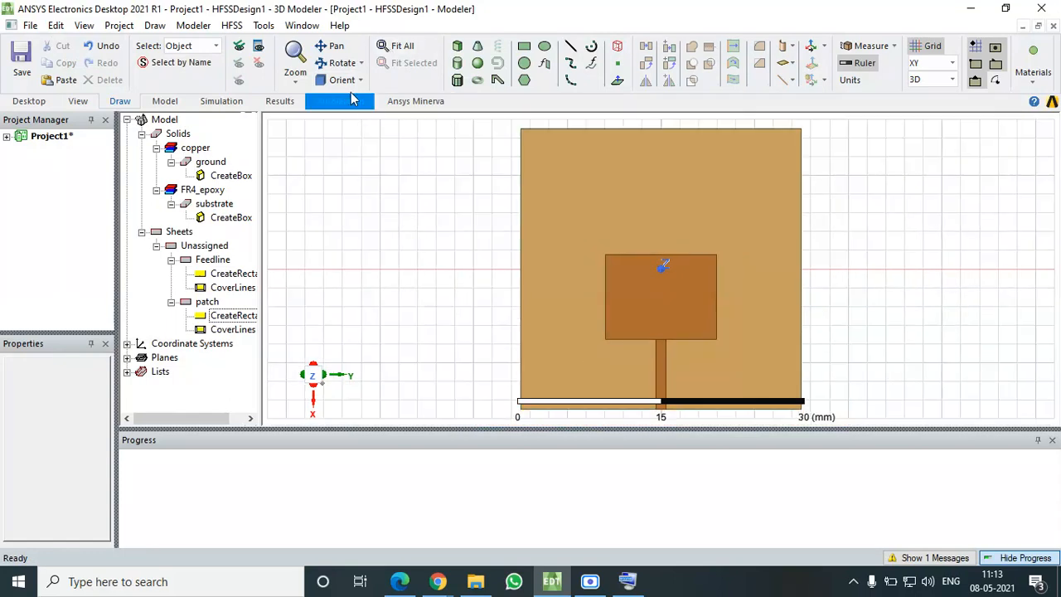
pyautogui.click(344, 79)
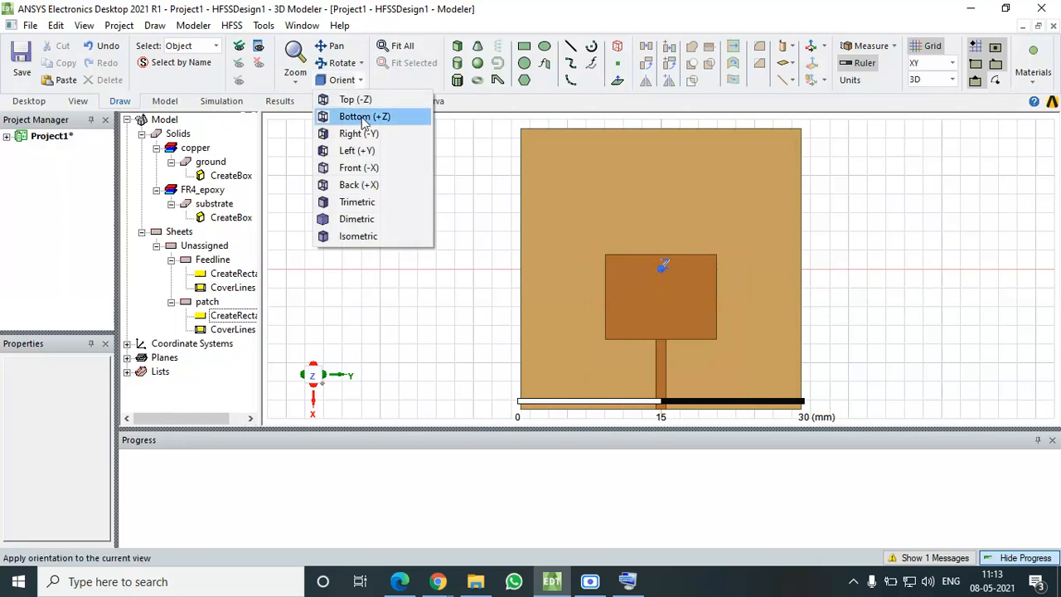
pyautogui.click(362, 117)
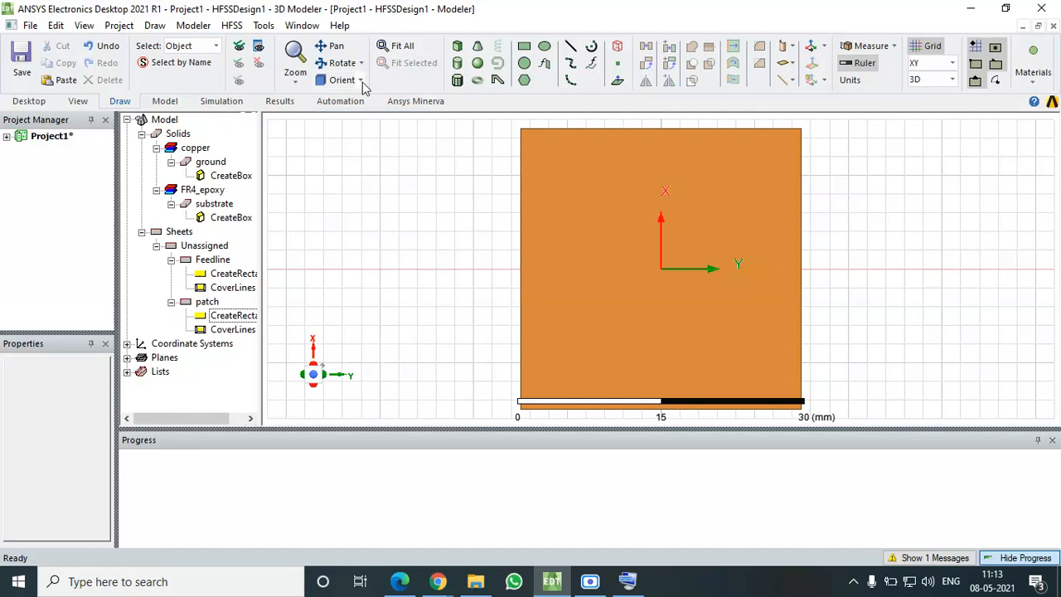
pyautogui.click(358, 80)
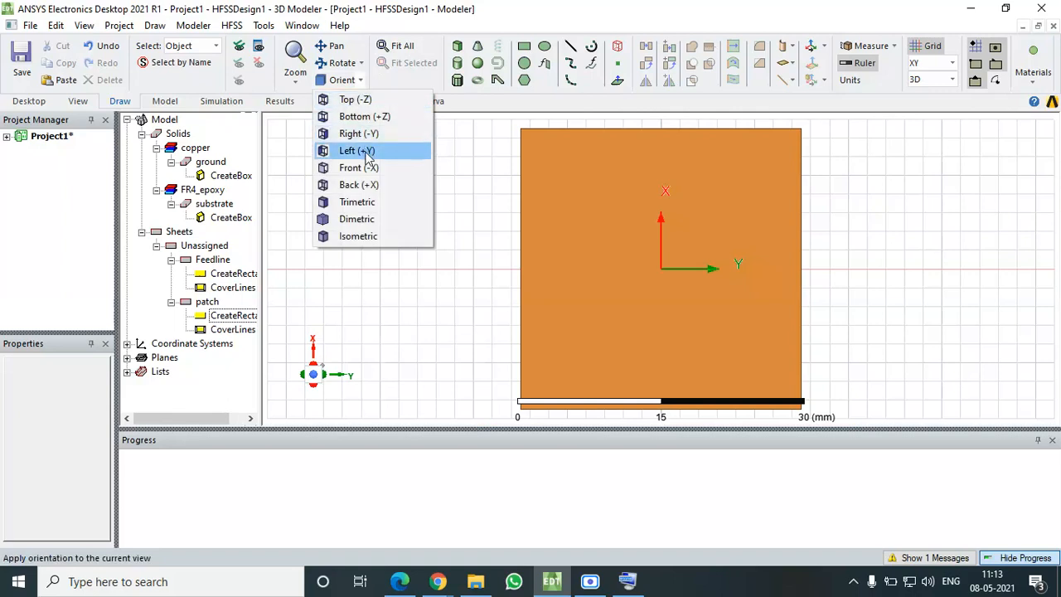
pyautogui.click(370, 168)
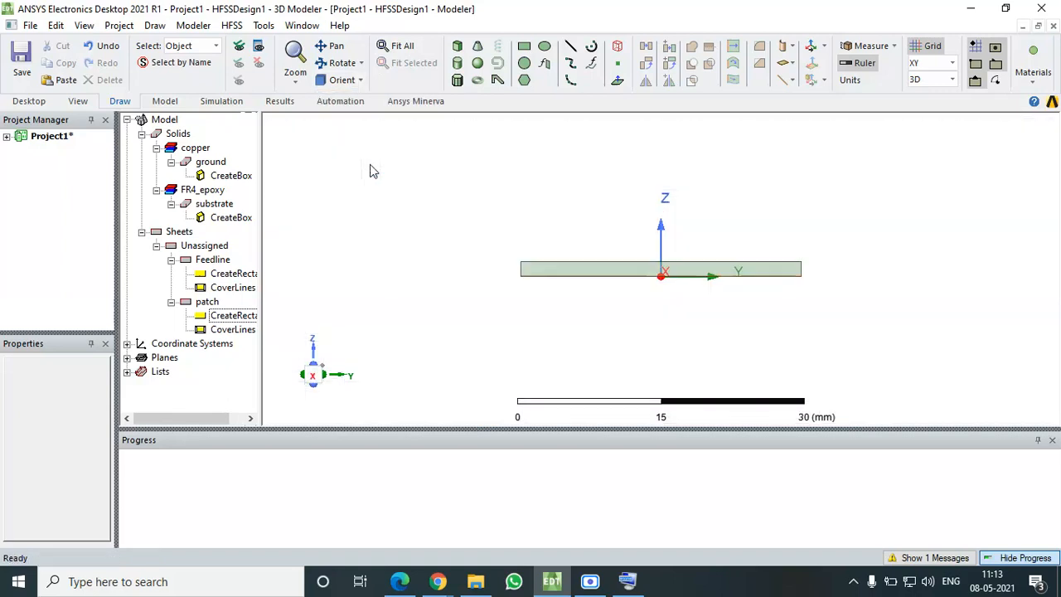
pyautogui.click(361, 80)
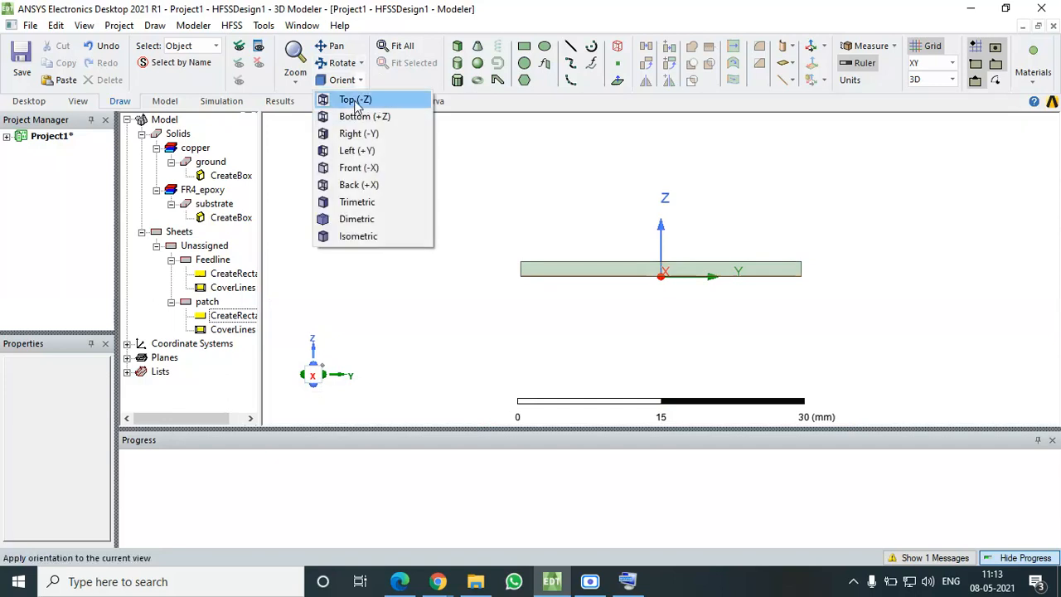
pyautogui.click(355, 101)
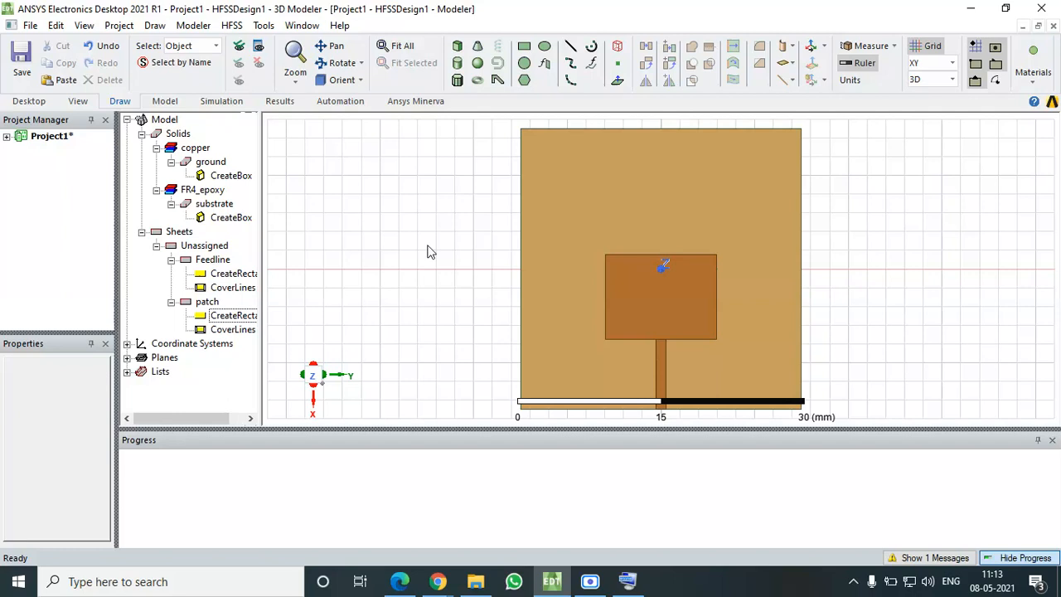
pyautogui.click(401, 582)
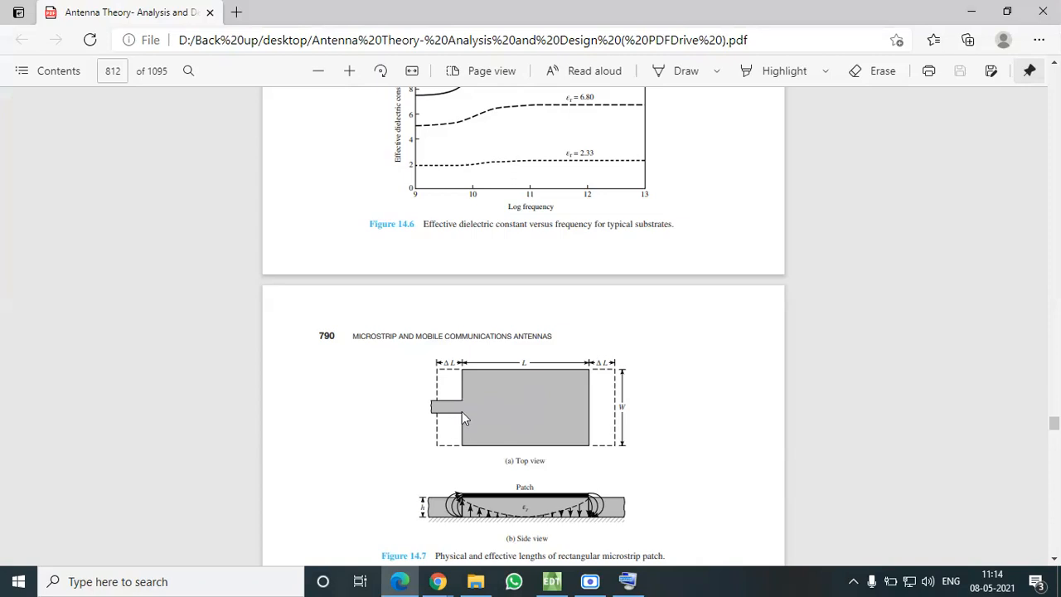
pyautogui.click(404, 585)
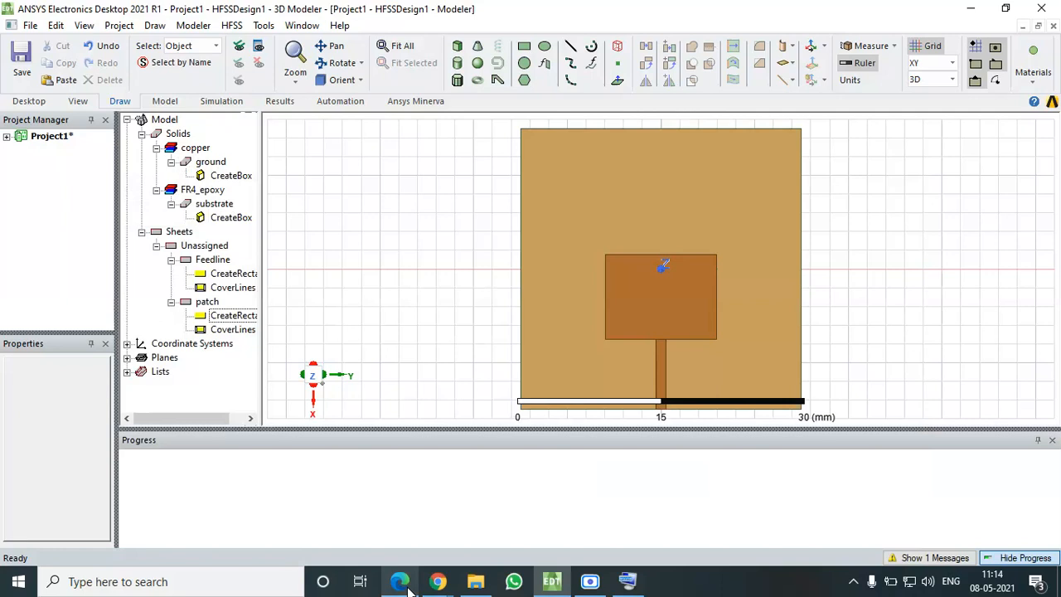
pyautogui.click(213, 259)
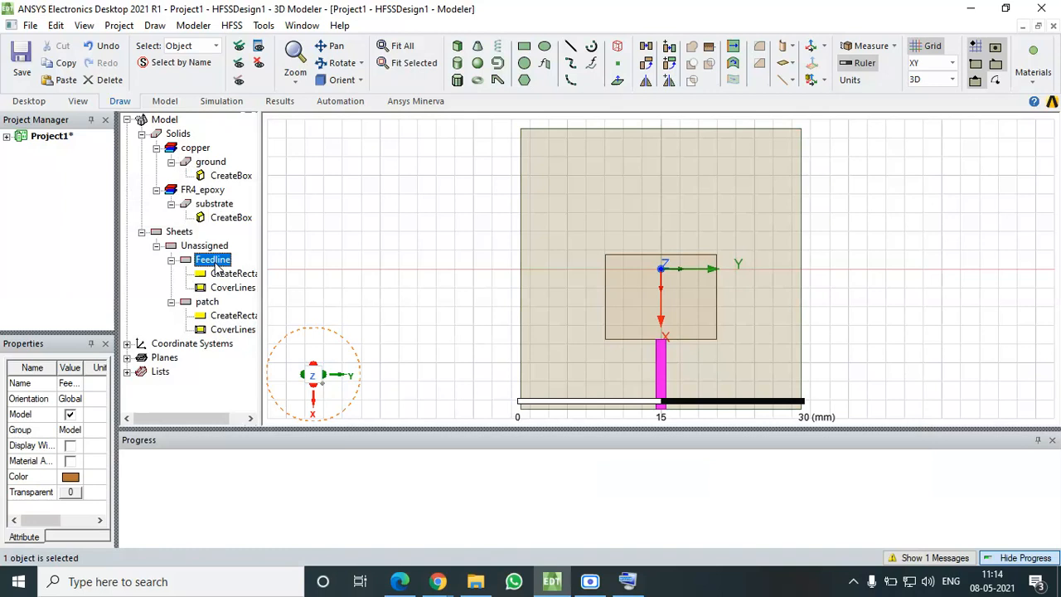
pyautogui.keyDown('ctrl'); pyautogui.click(207, 302); pyautogui.keyUp('ctrl')
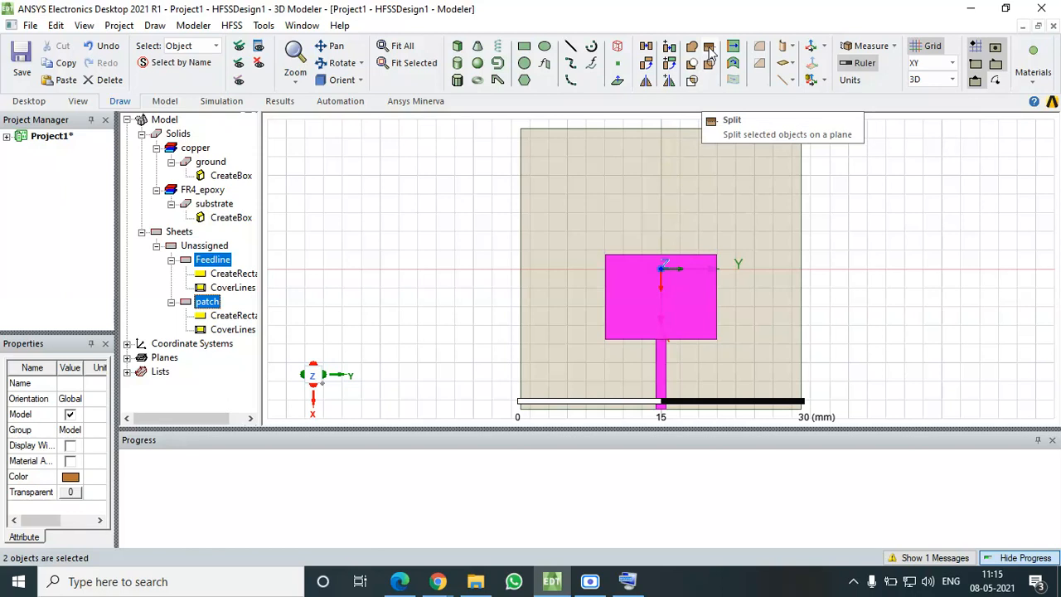
pyautogui.click(235, 375)
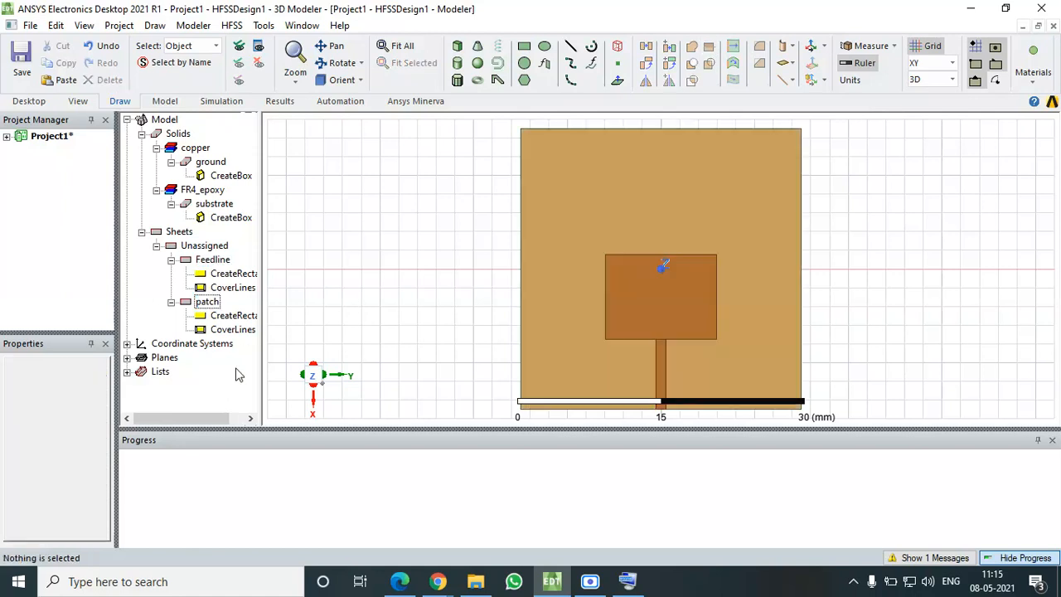
# - Unite the Feedline sheet with the patch sheet, selecting patch first, and check the combined shape
pyautogui.click(207, 302)
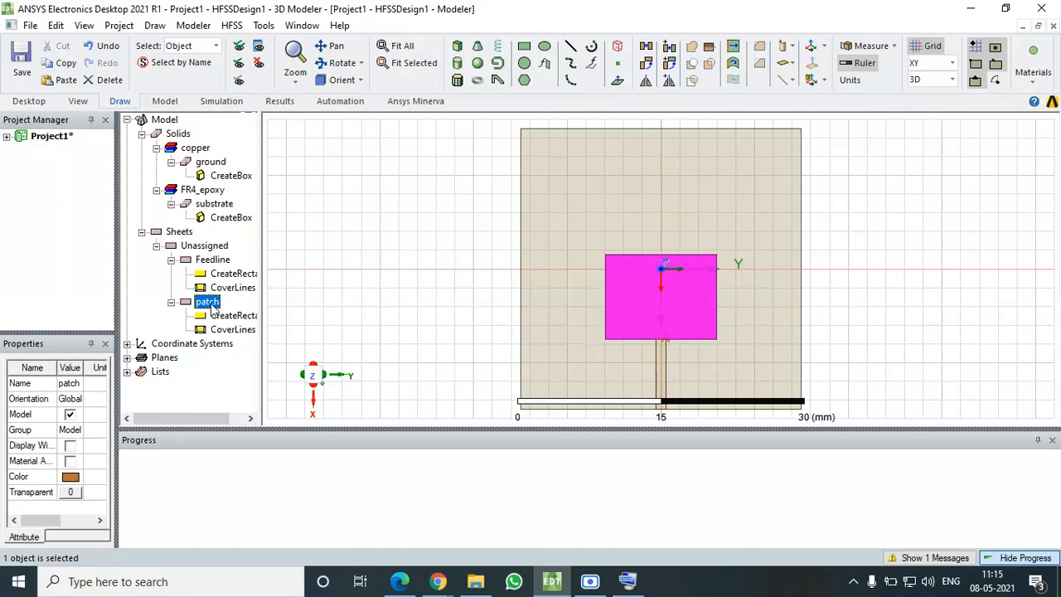
pyautogui.keyDown('ctrl'); pyautogui.click(213, 259); pyautogui.keyUp('ctrl')
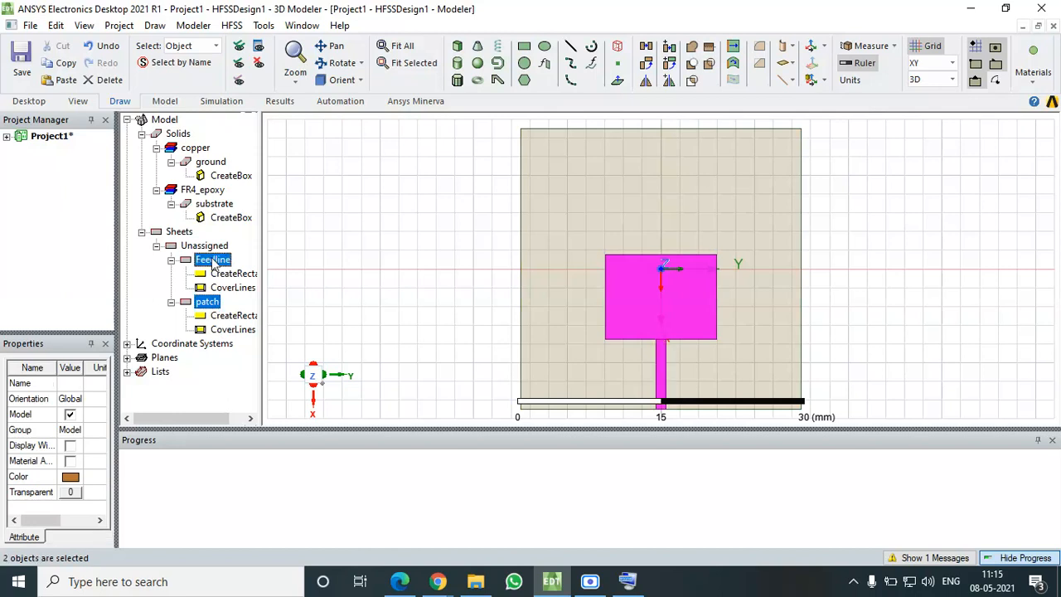
pyautogui.click(694, 49)
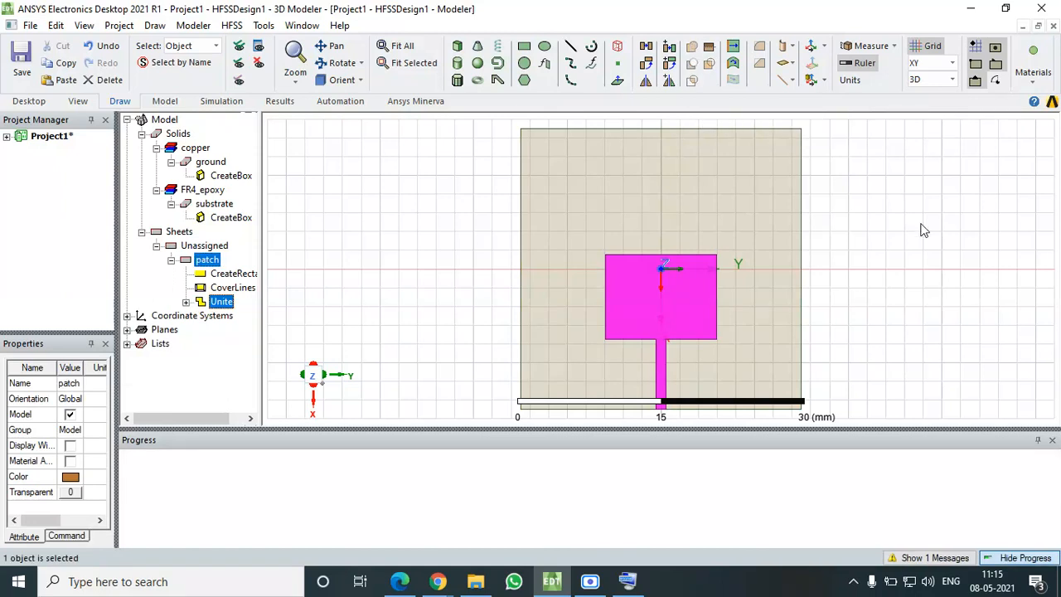
pyautogui.click(236, 373)
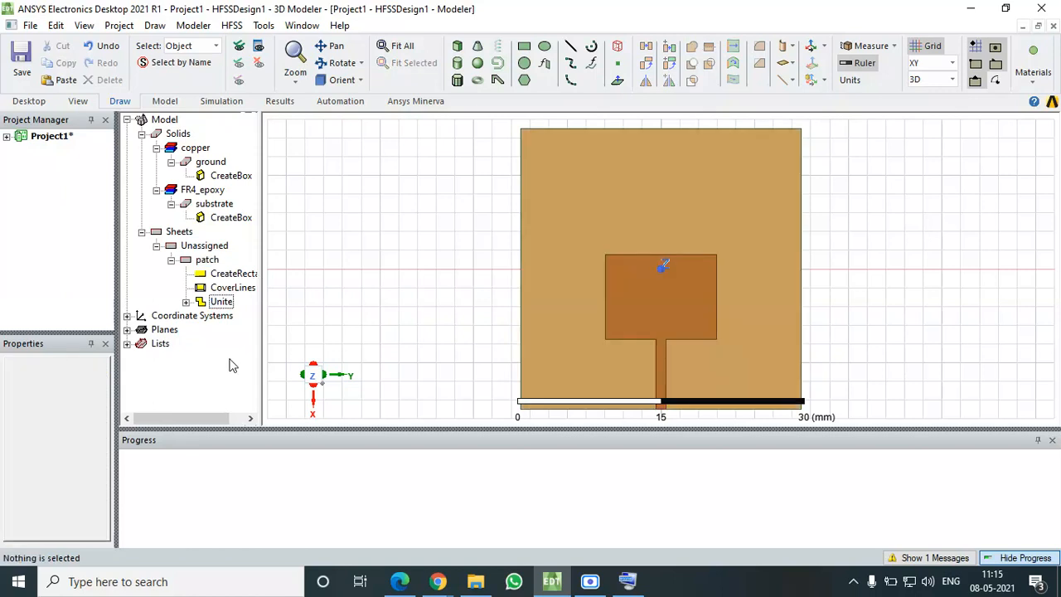
pyautogui.click(656, 317)
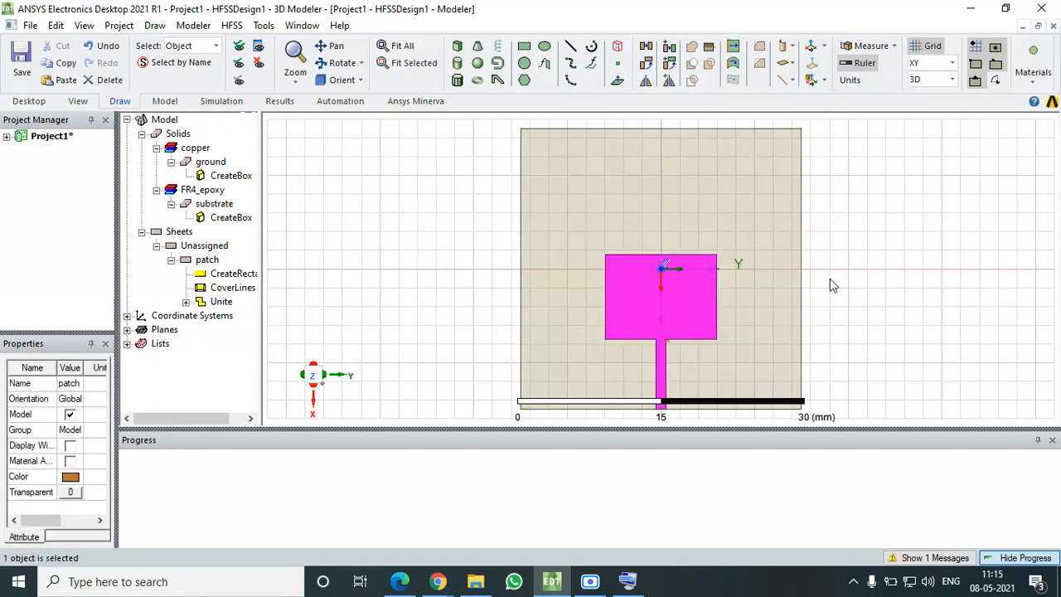
pyautogui.click(894, 298)
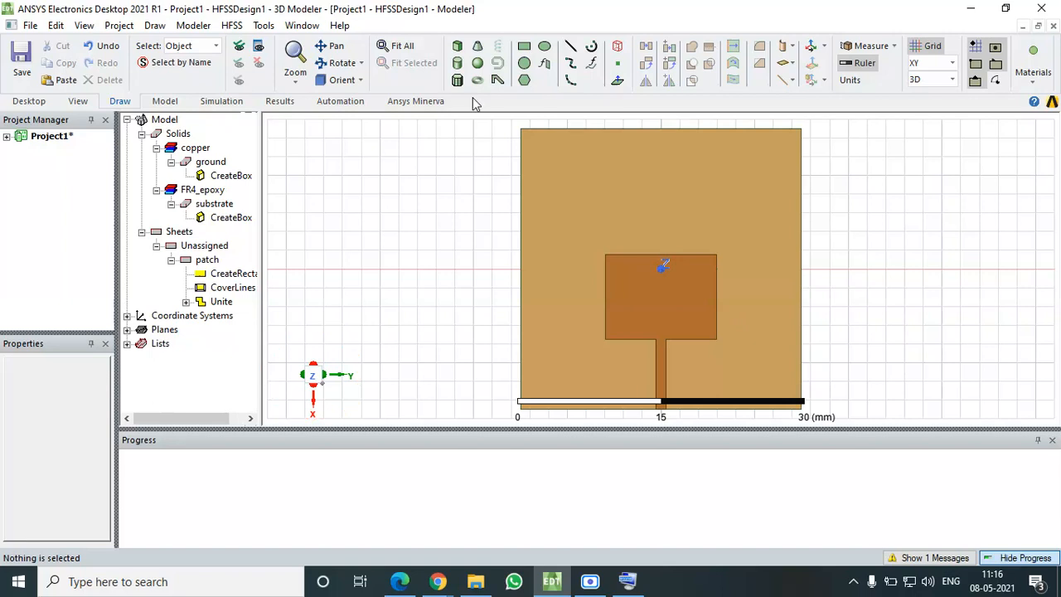
# - Thicken the united patch sheet by 5 mm on one side
pyautogui.click(415, 101)
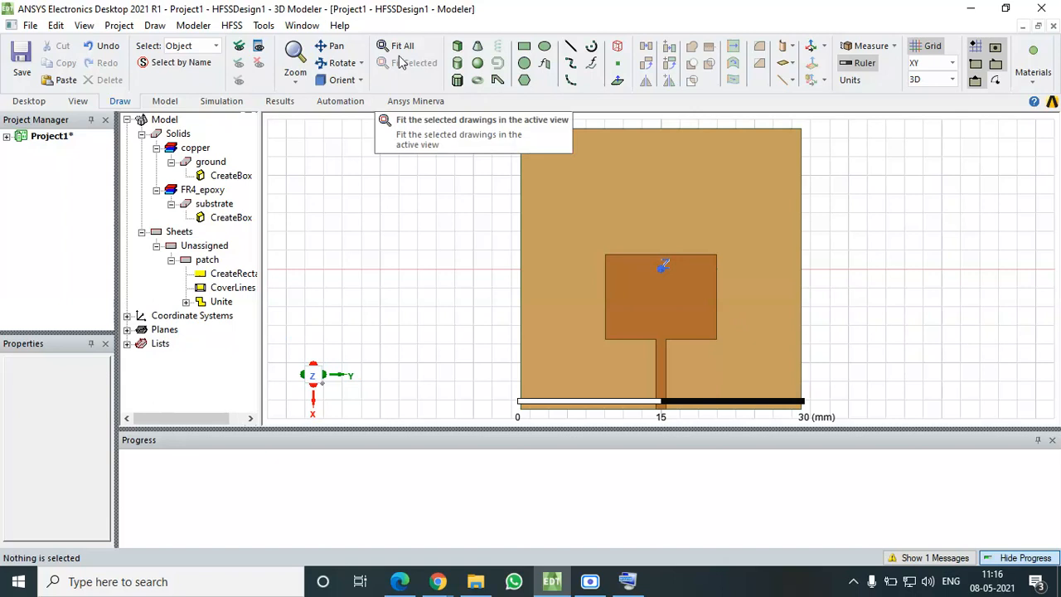
pyautogui.click(352, 83)
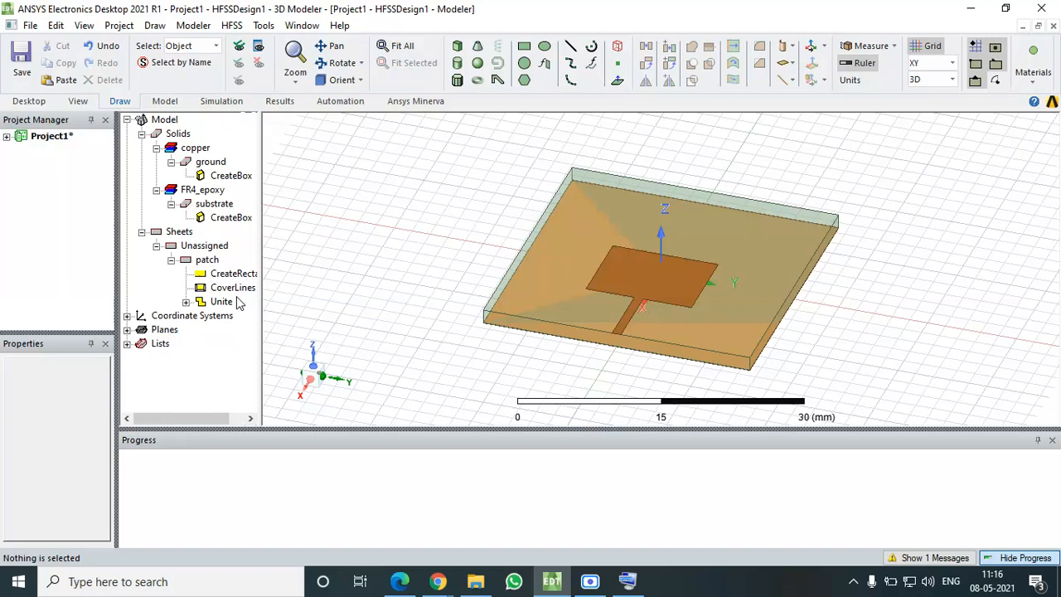
pyautogui.click(208, 259)
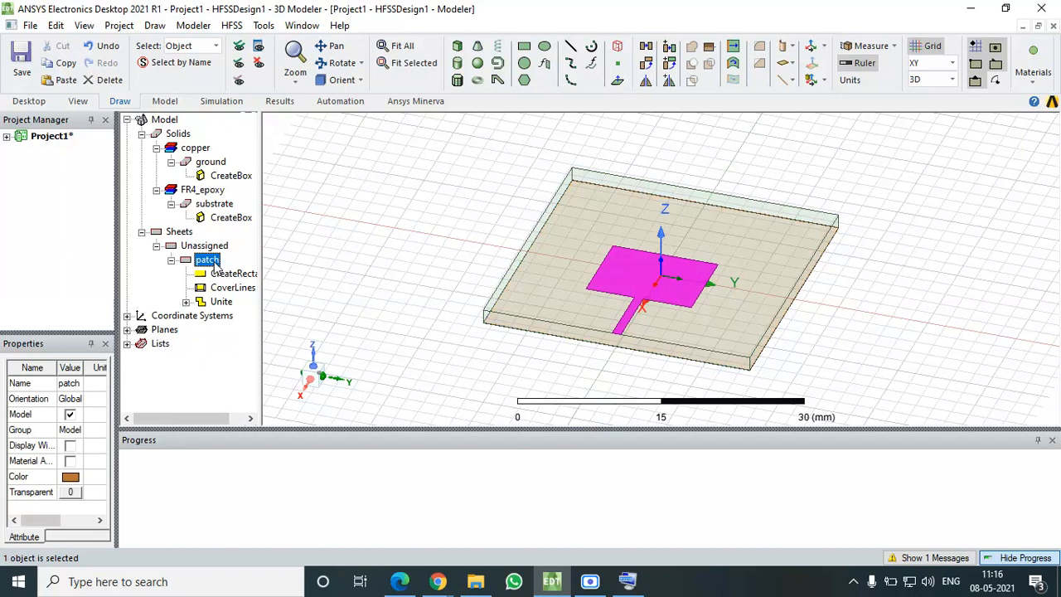
pyautogui.rightClick(644, 279)
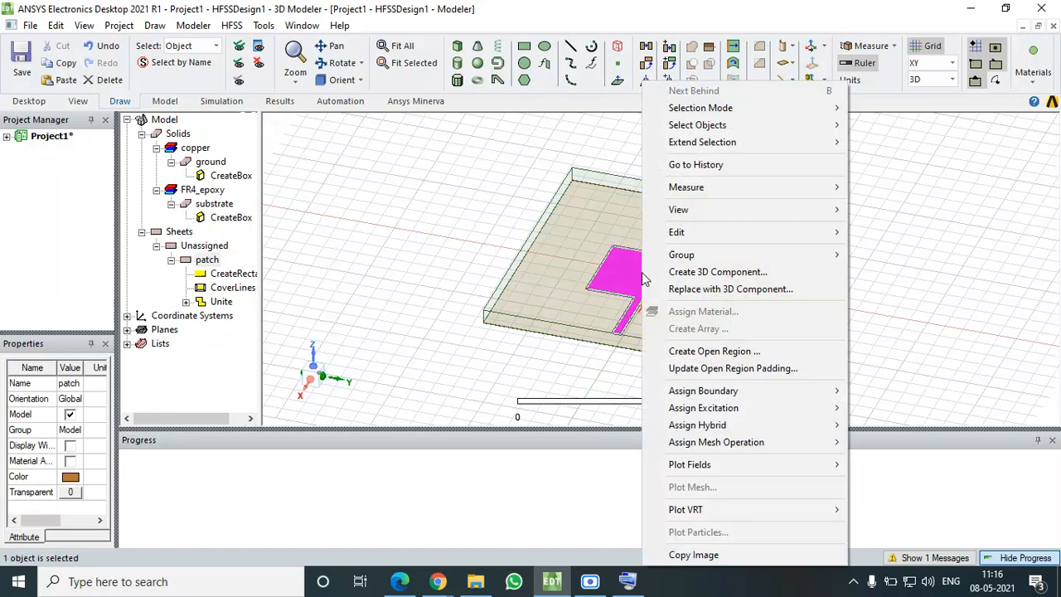
pyautogui.moveTo(690, 241)
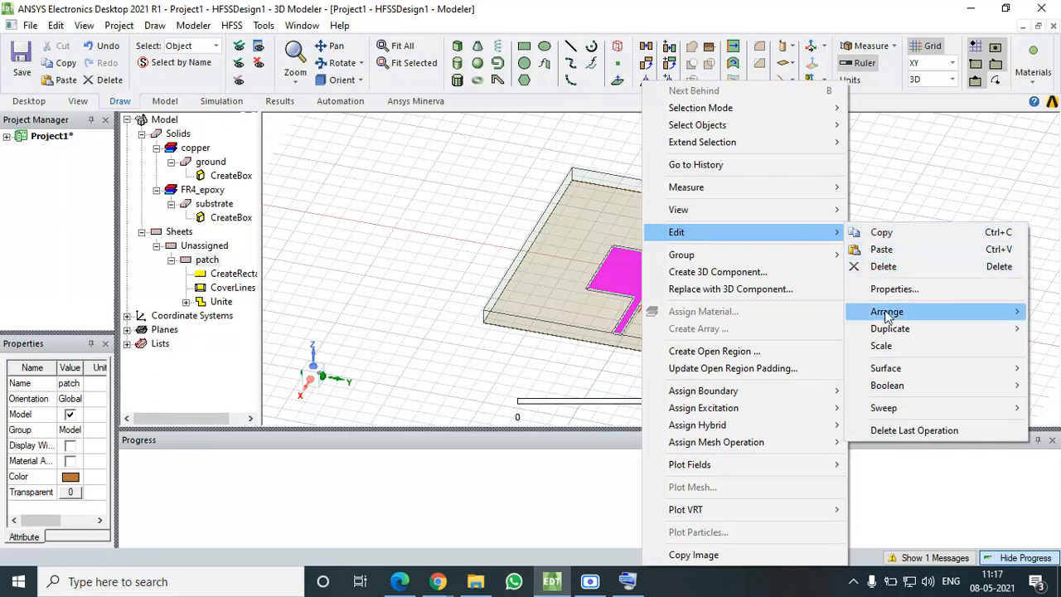
pyautogui.moveTo(901, 372)
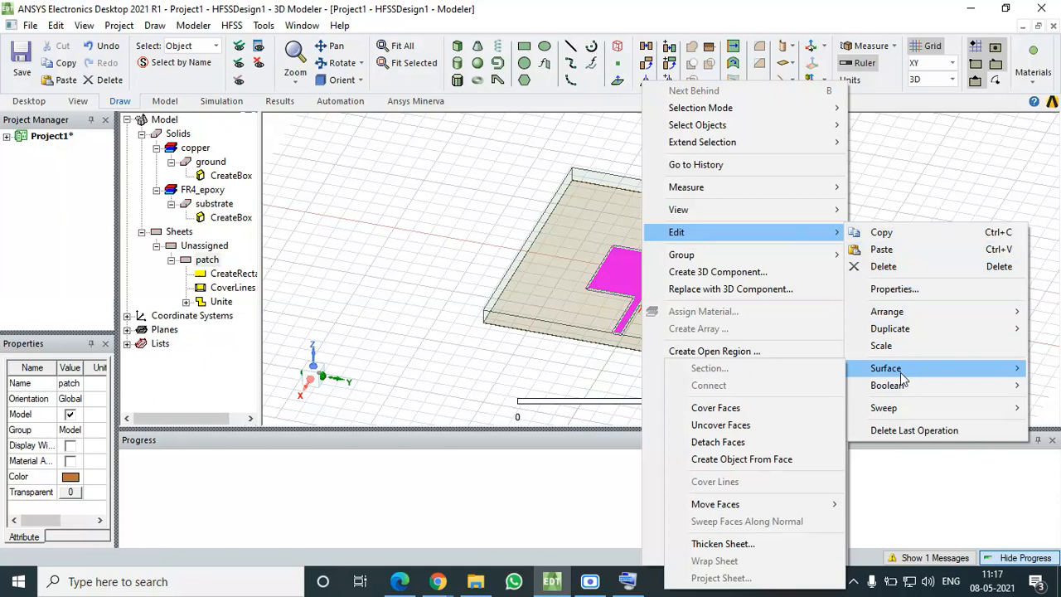
pyautogui.click(751, 543)
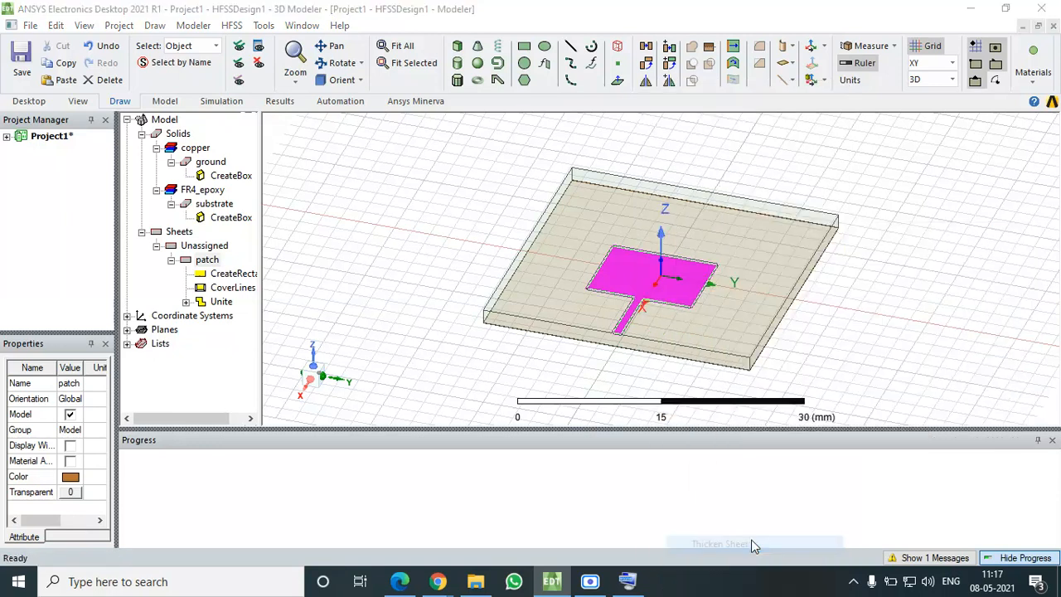
pyautogui.moveTo(544, 233); pyautogui.dragTo(356, 148)
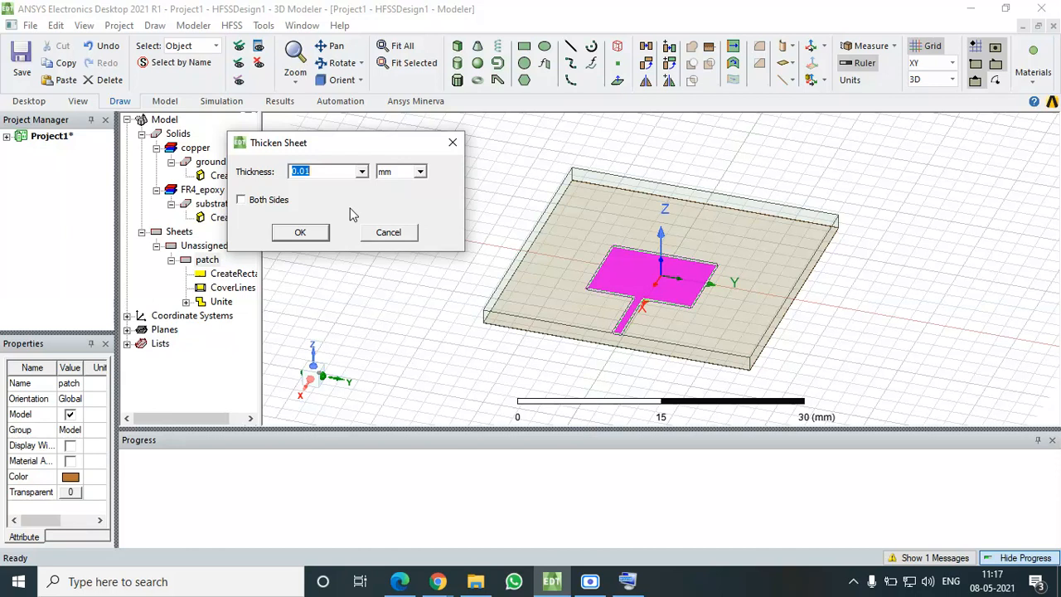
pyautogui.write('5')
pyautogui.click(300, 233)
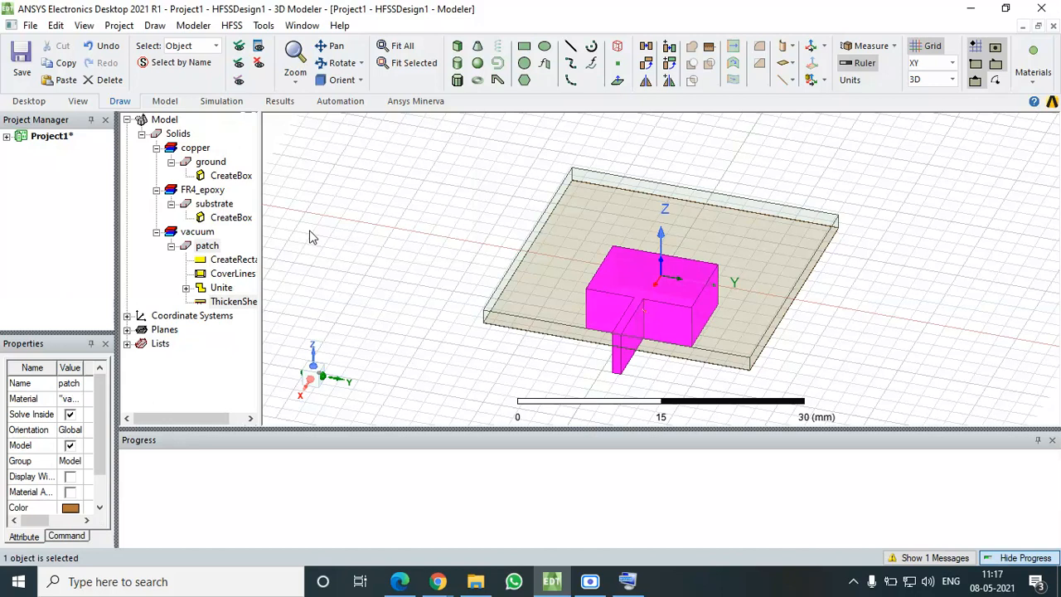
# - Set the thickness of the patch's ThickenSheet operation to -5 mm and apply it to the model
pyautogui.click(359, 80)
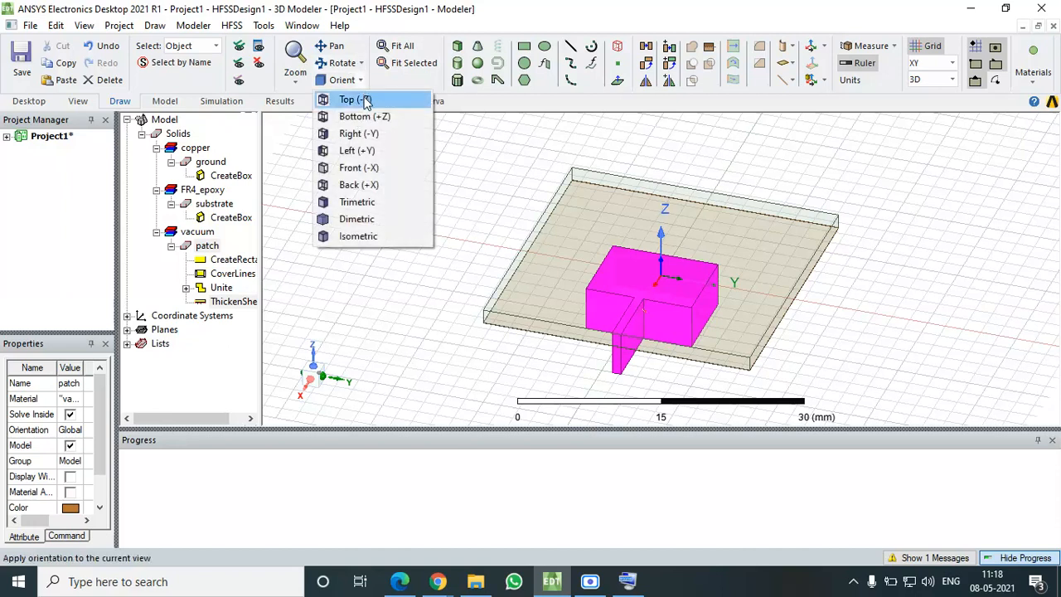
pyautogui.click(467, 166)
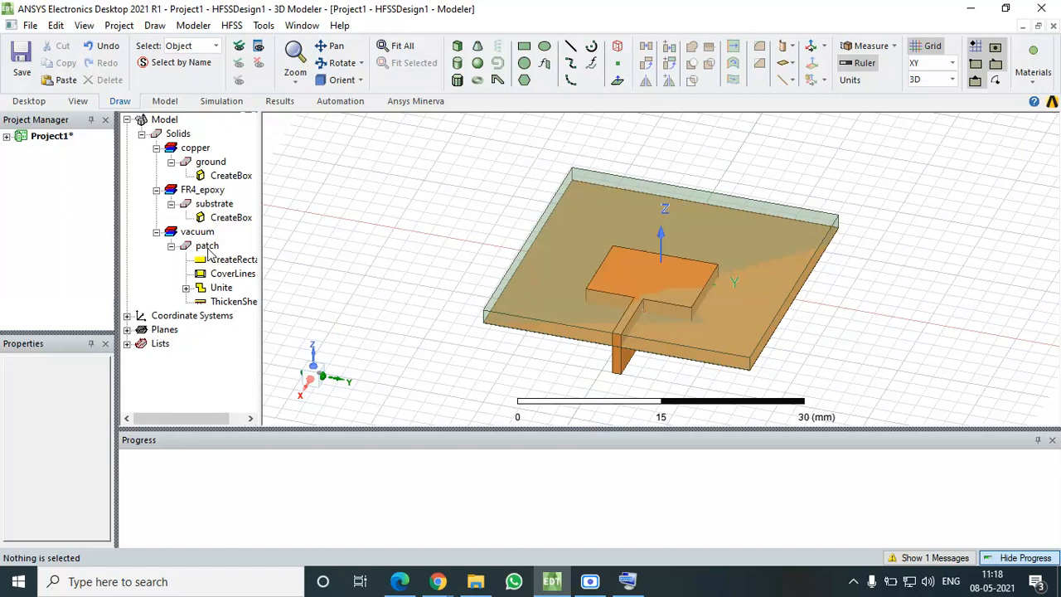
pyautogui.doubleClick(237, 303)
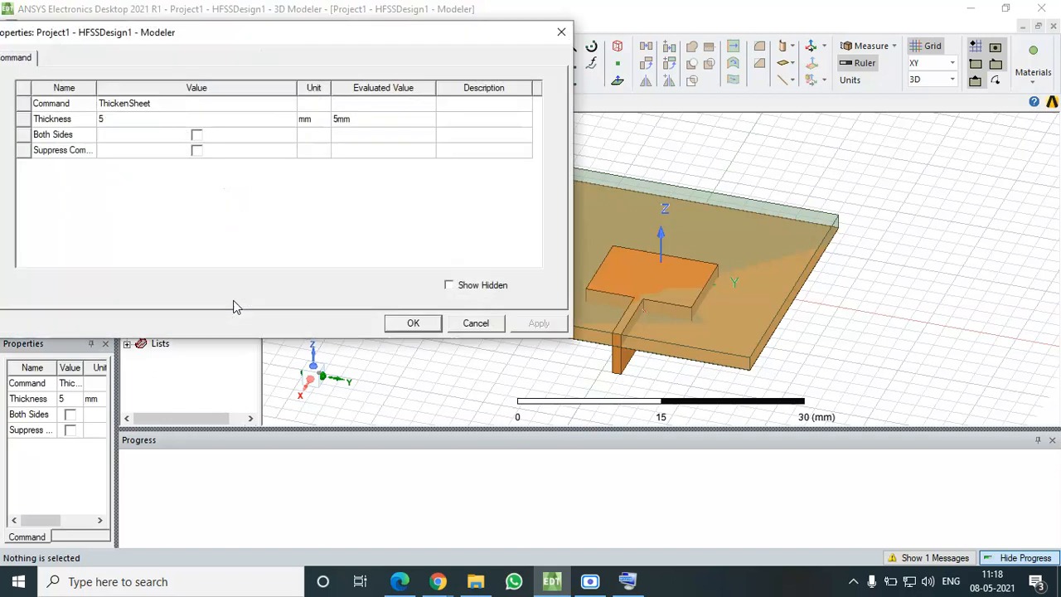
pyautogui.click(127, 120)
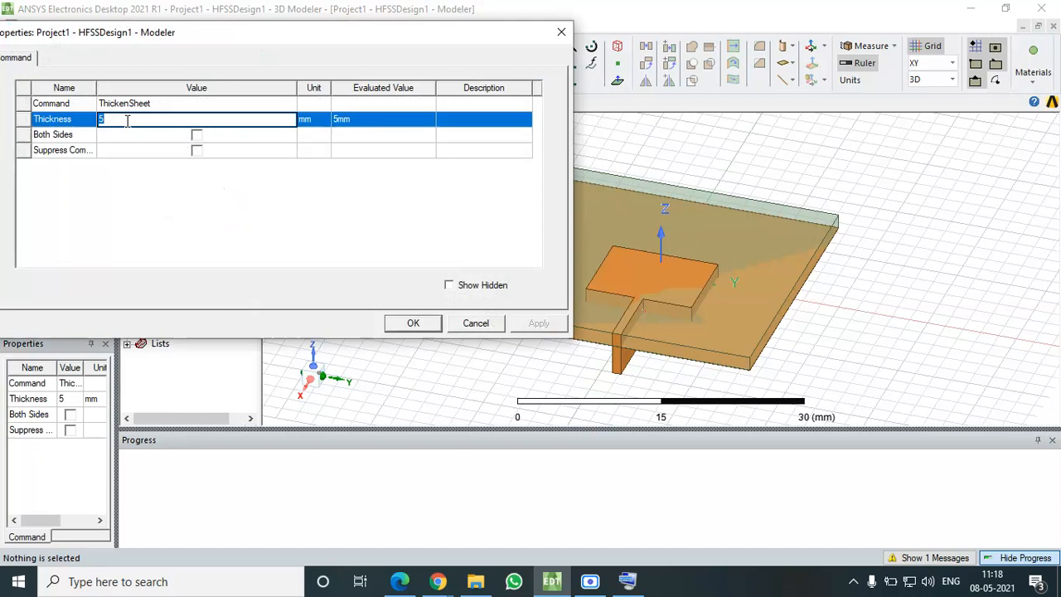
pyautogui.write('-5')
pyautogui.click(330, 239)
pyautogui.click(537, 324)
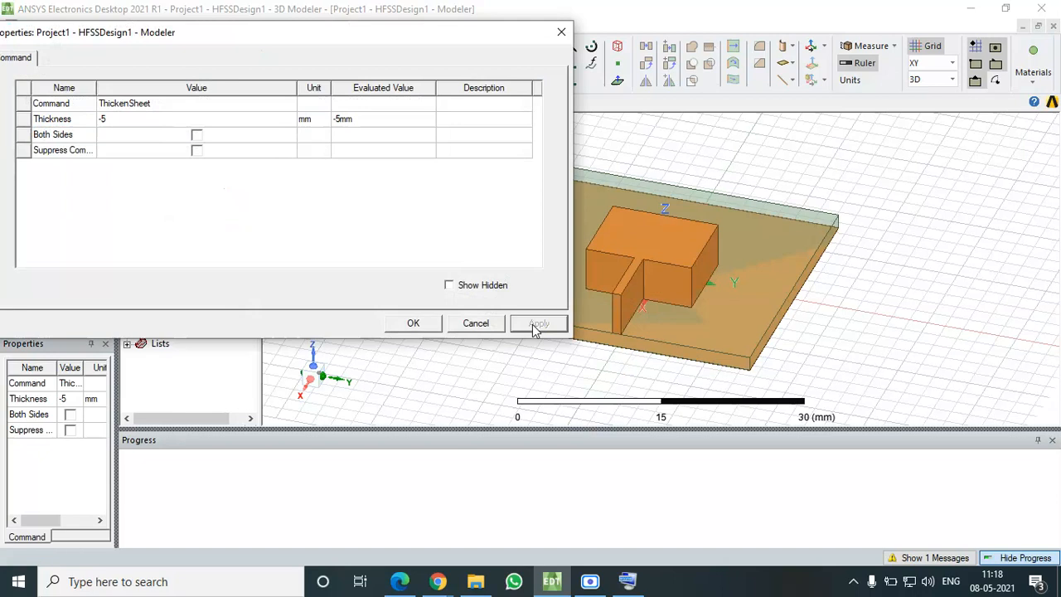
# - Set the thickness of the patch's ThickenSheet operation to -0.032 mm and apply it to the model
pyautogui.click(223, 119)
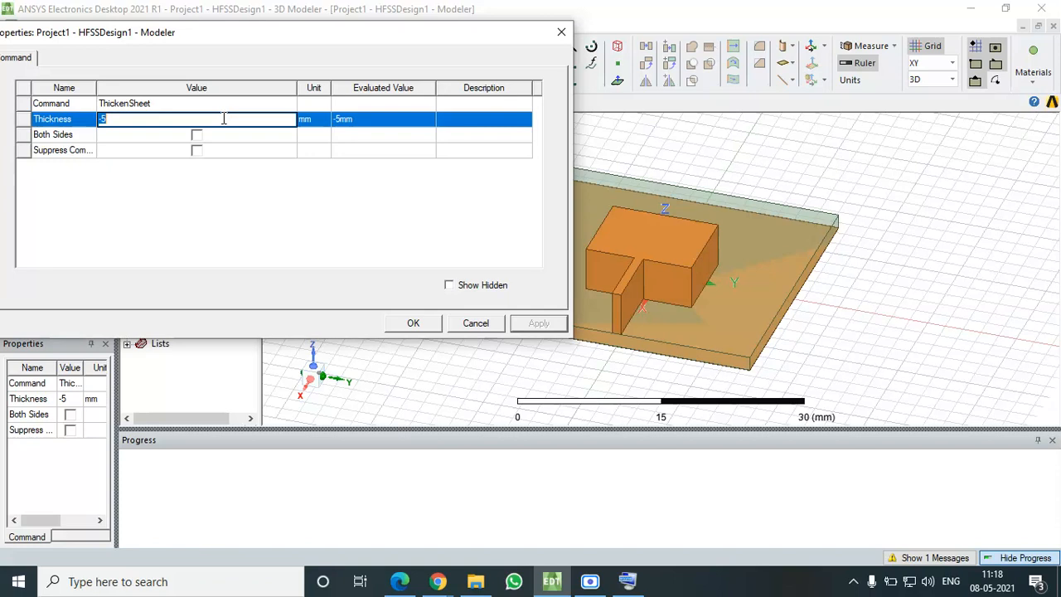
pyautogui.press('BackSpace')
pyautogui.write('-')
pyautogui.press('BackSpace')
pyautogui.write('-0.032')
pyautogui.click(391, 176)
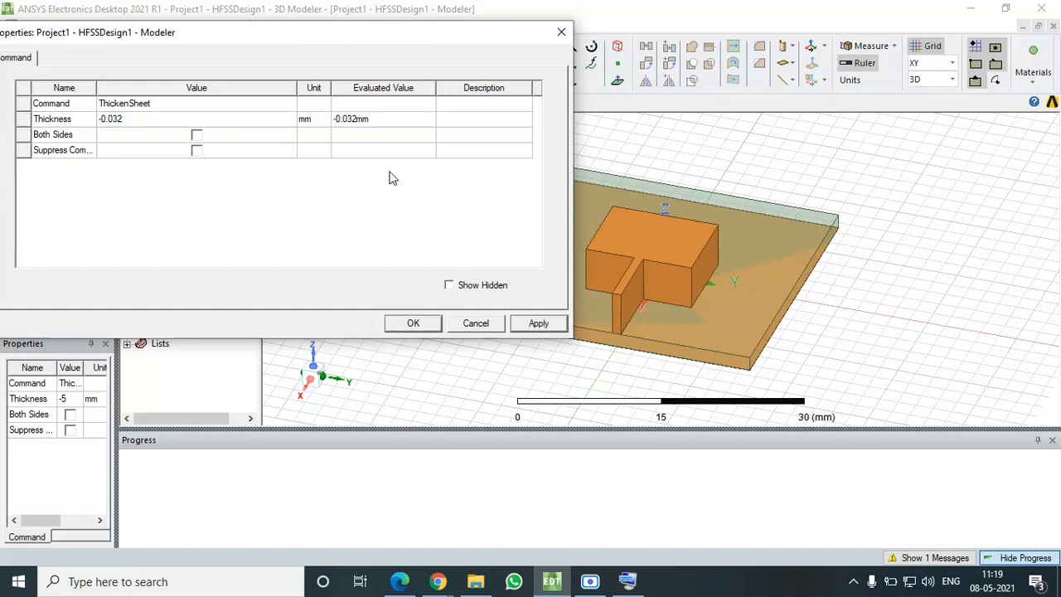
pyautogui.click(531, 323)
pyautogui.click(424, 324)
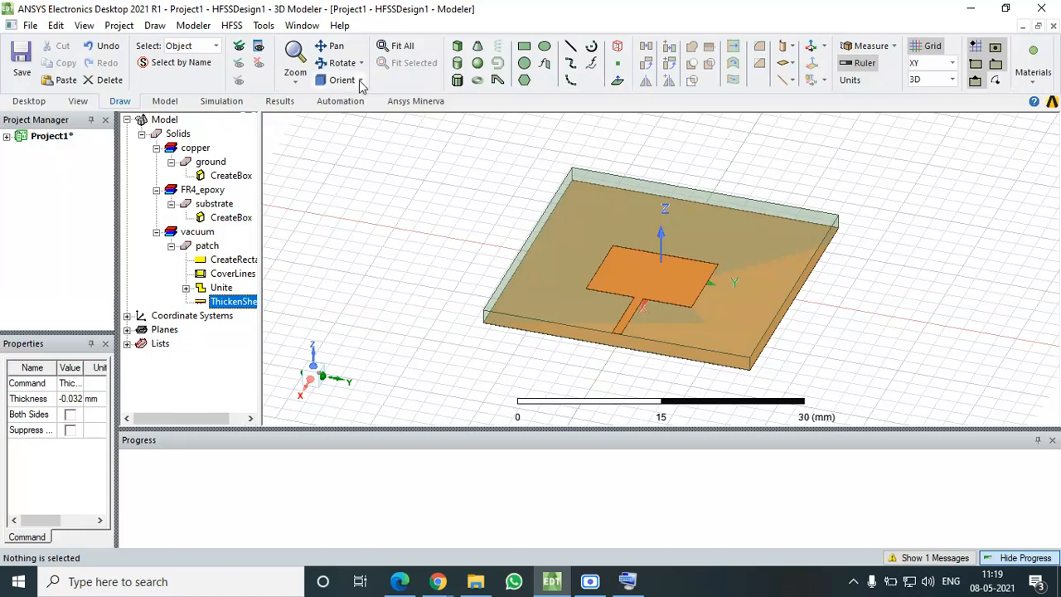
# - Parameterize the patch's ThickenSheet operation by setting its thickness to the variable expression -pt
pyautogui.doubleClick(232, 304)
pyautogui.click(132, 124)
pyautogui.click(132, 121)
pyautogui.press('Left')
pyautogui.press('Left')
pyautogui.press('Left')
pyautogui.press('Left')
pyautogui.press('Left')
pyautogui.press('Left')
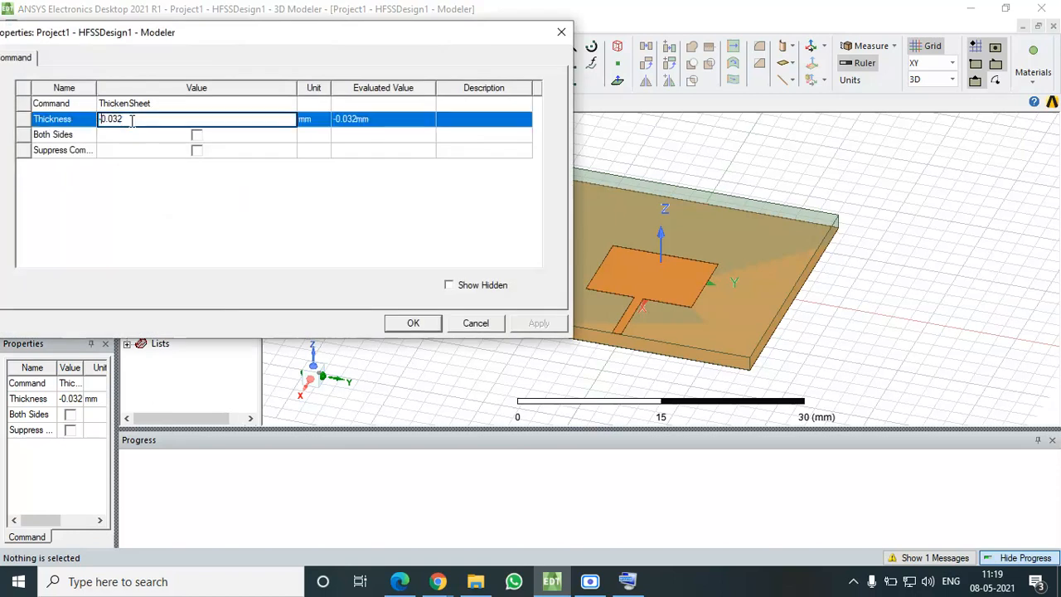
pyautogui.press('Delete')
pyautogui.press('Delete')
pyautogui.press('Delete')
pyautogui.press('Delete')
pyautogui.press('Delete')
pyautogui.write('pt')
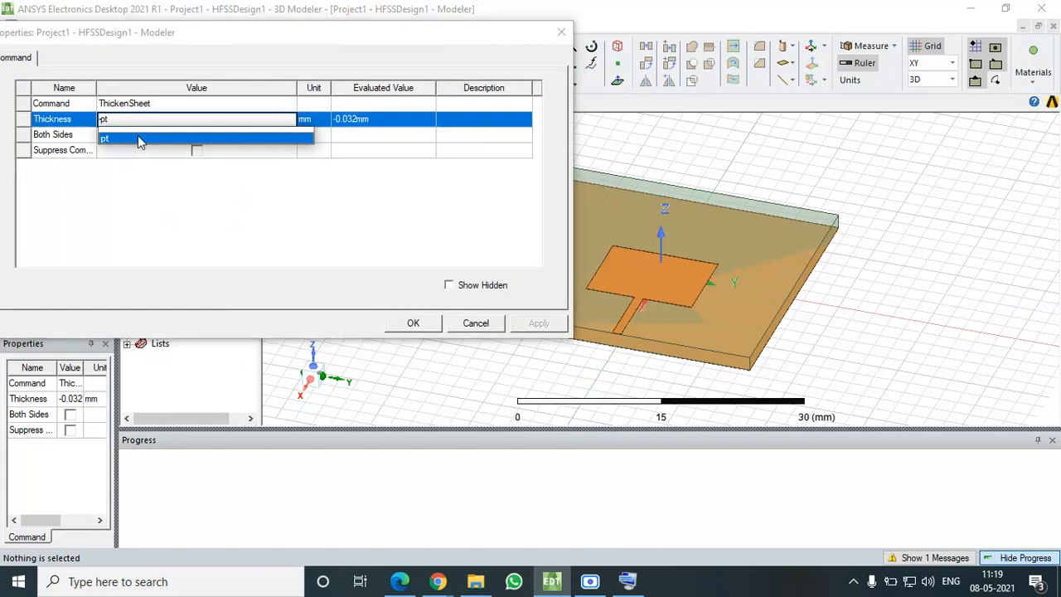
pyautogui.click(312, 226)
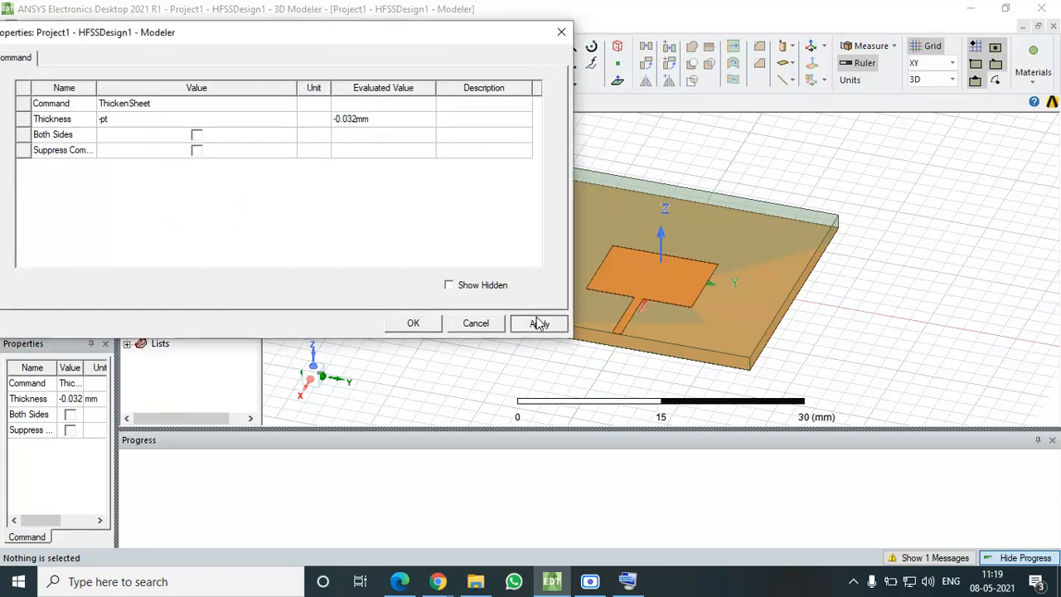
pyautogui.click(434, 322)
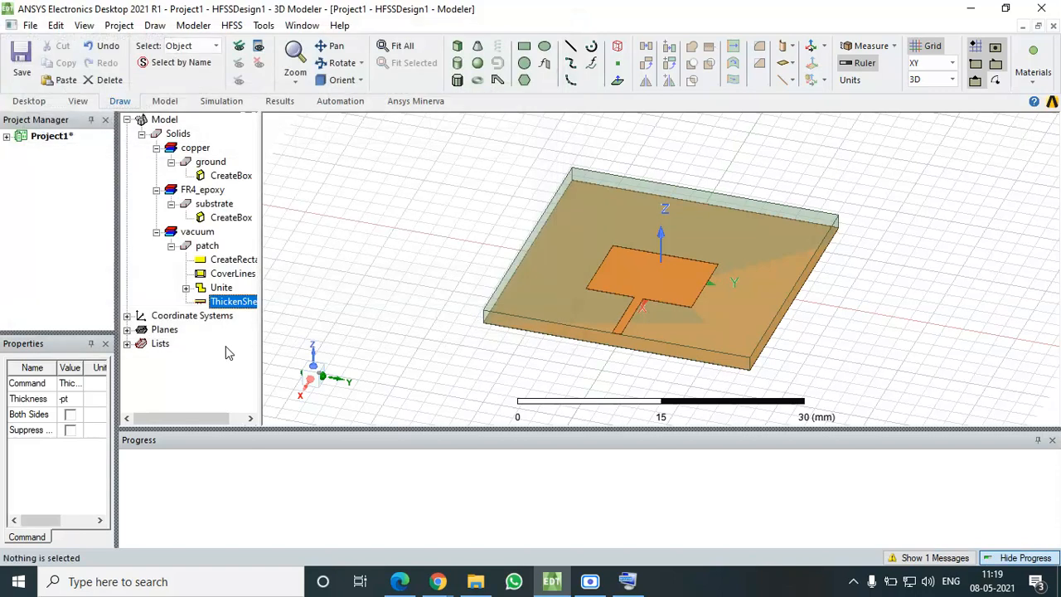